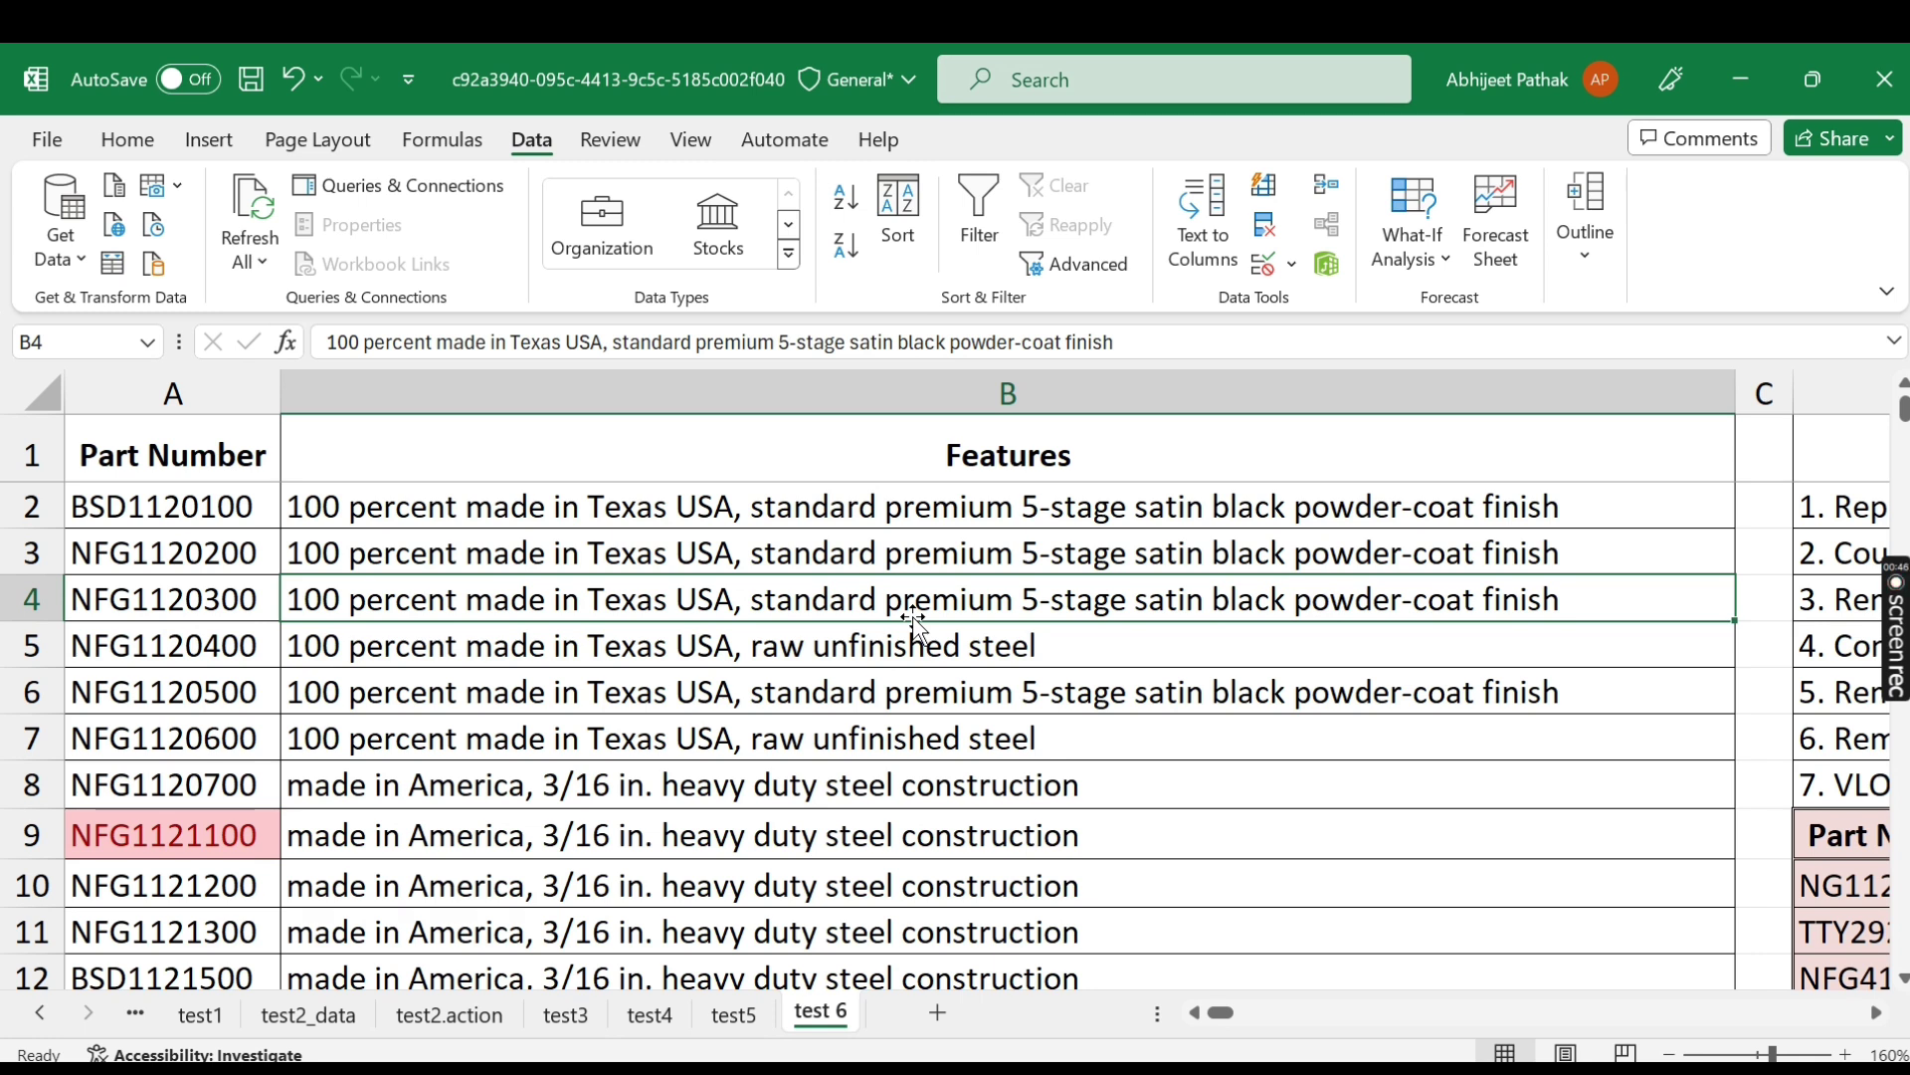
# Review the numbered task instructions beside the data and the first one about replacing "G1120" in the part numbers.
pyautogui.press('Right')
pyautogui.press('Right')
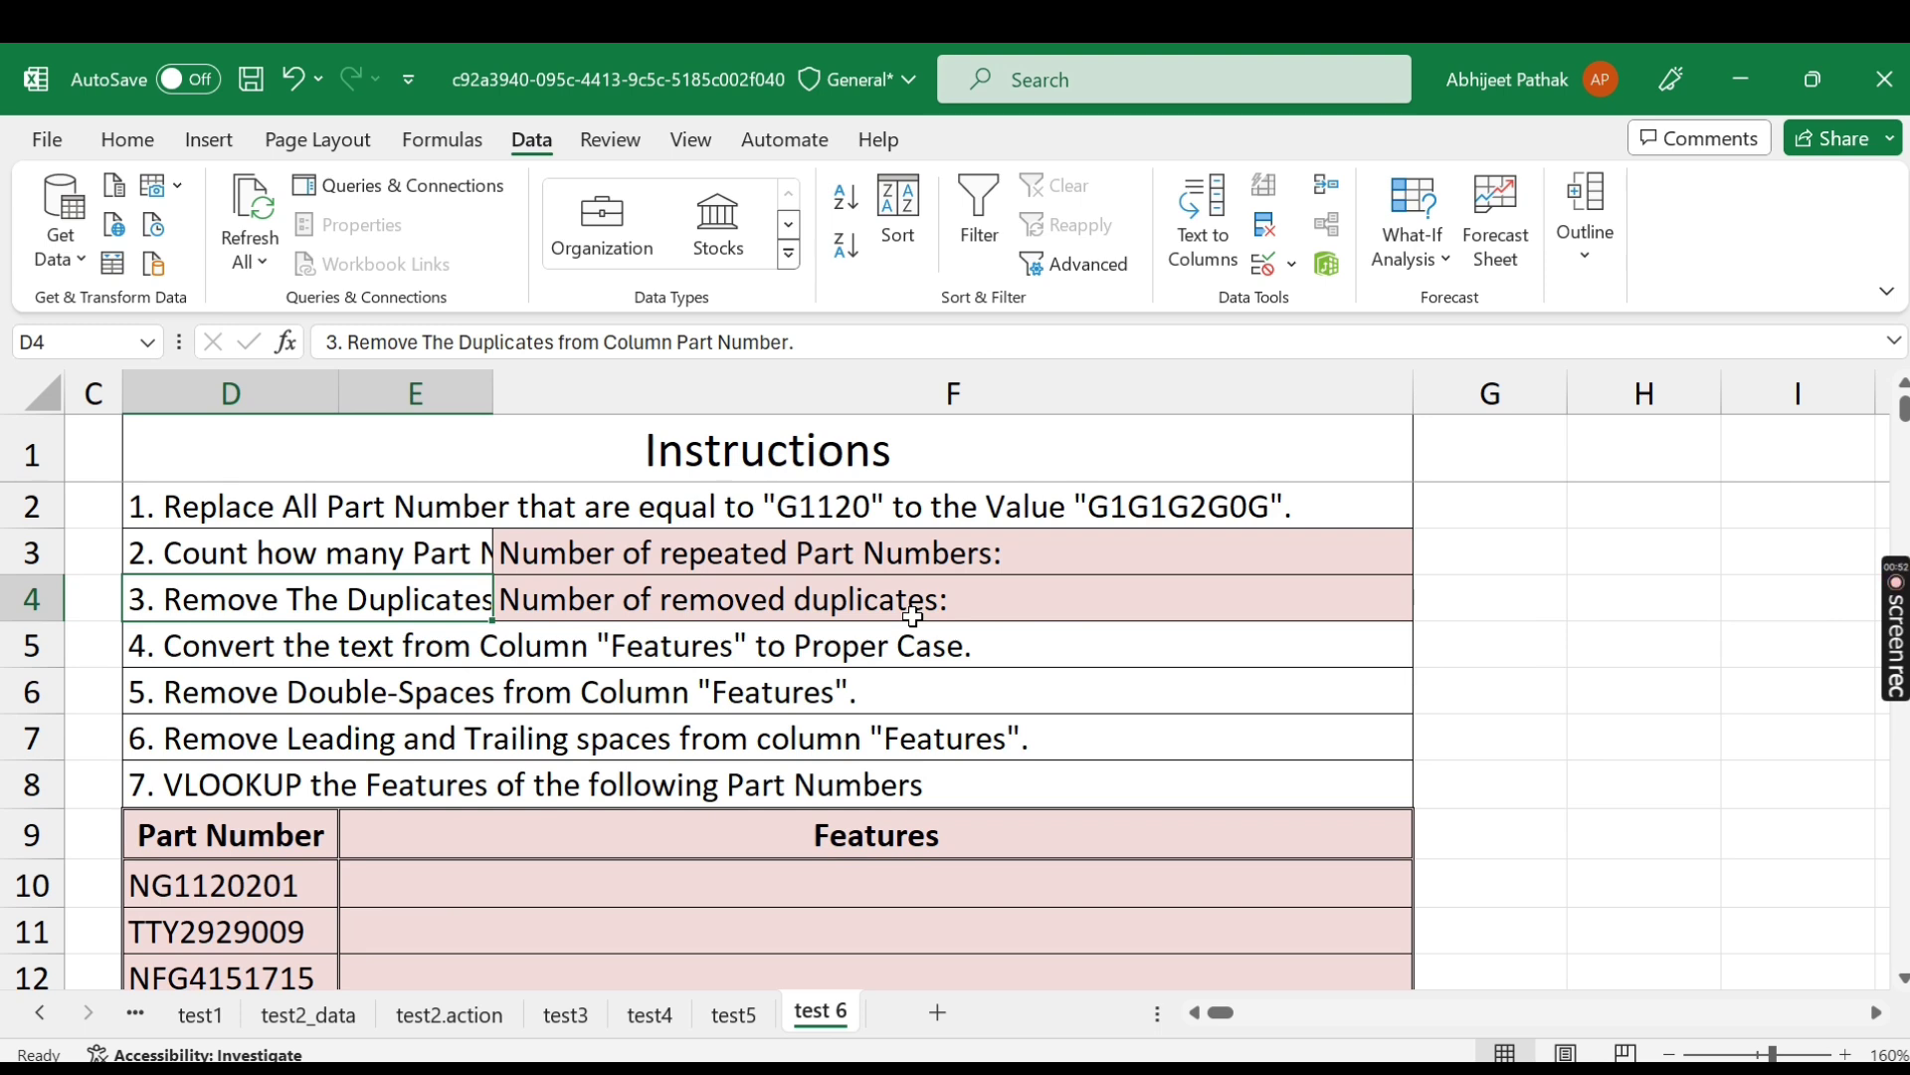
pyautogui.press('Left')
pyautogui.press('Left')
pyautogui.press('Left')
pyautogui.press('Right')
pyautogui.press('Right')
pyautogui.press('Right')
pyautogui.press('Up')
pyautogui.press('Up')
pyautogui.press('Up')
pyautogui.press('Right')
pyautogui.press('Down')
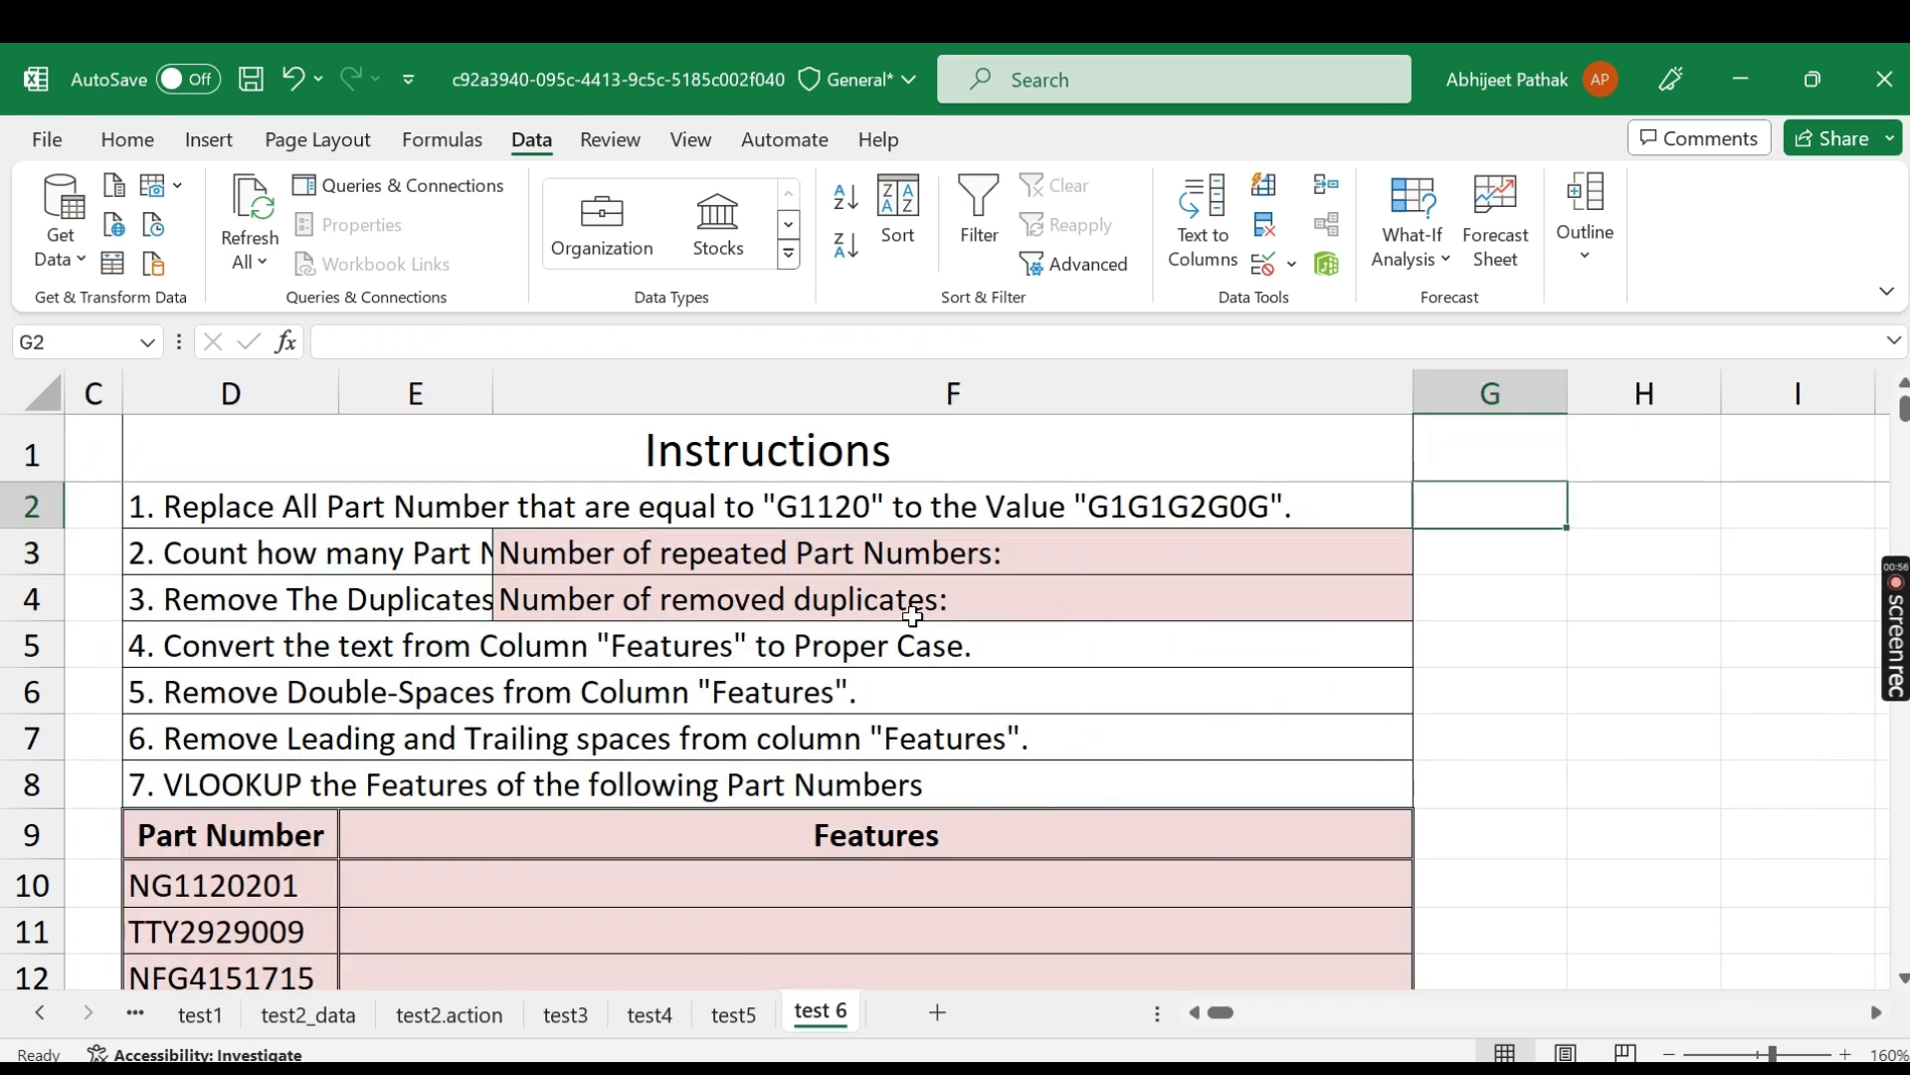
pyautogui.press('Left')
pyautogui.press('Up')
pyautogui.press('Down')
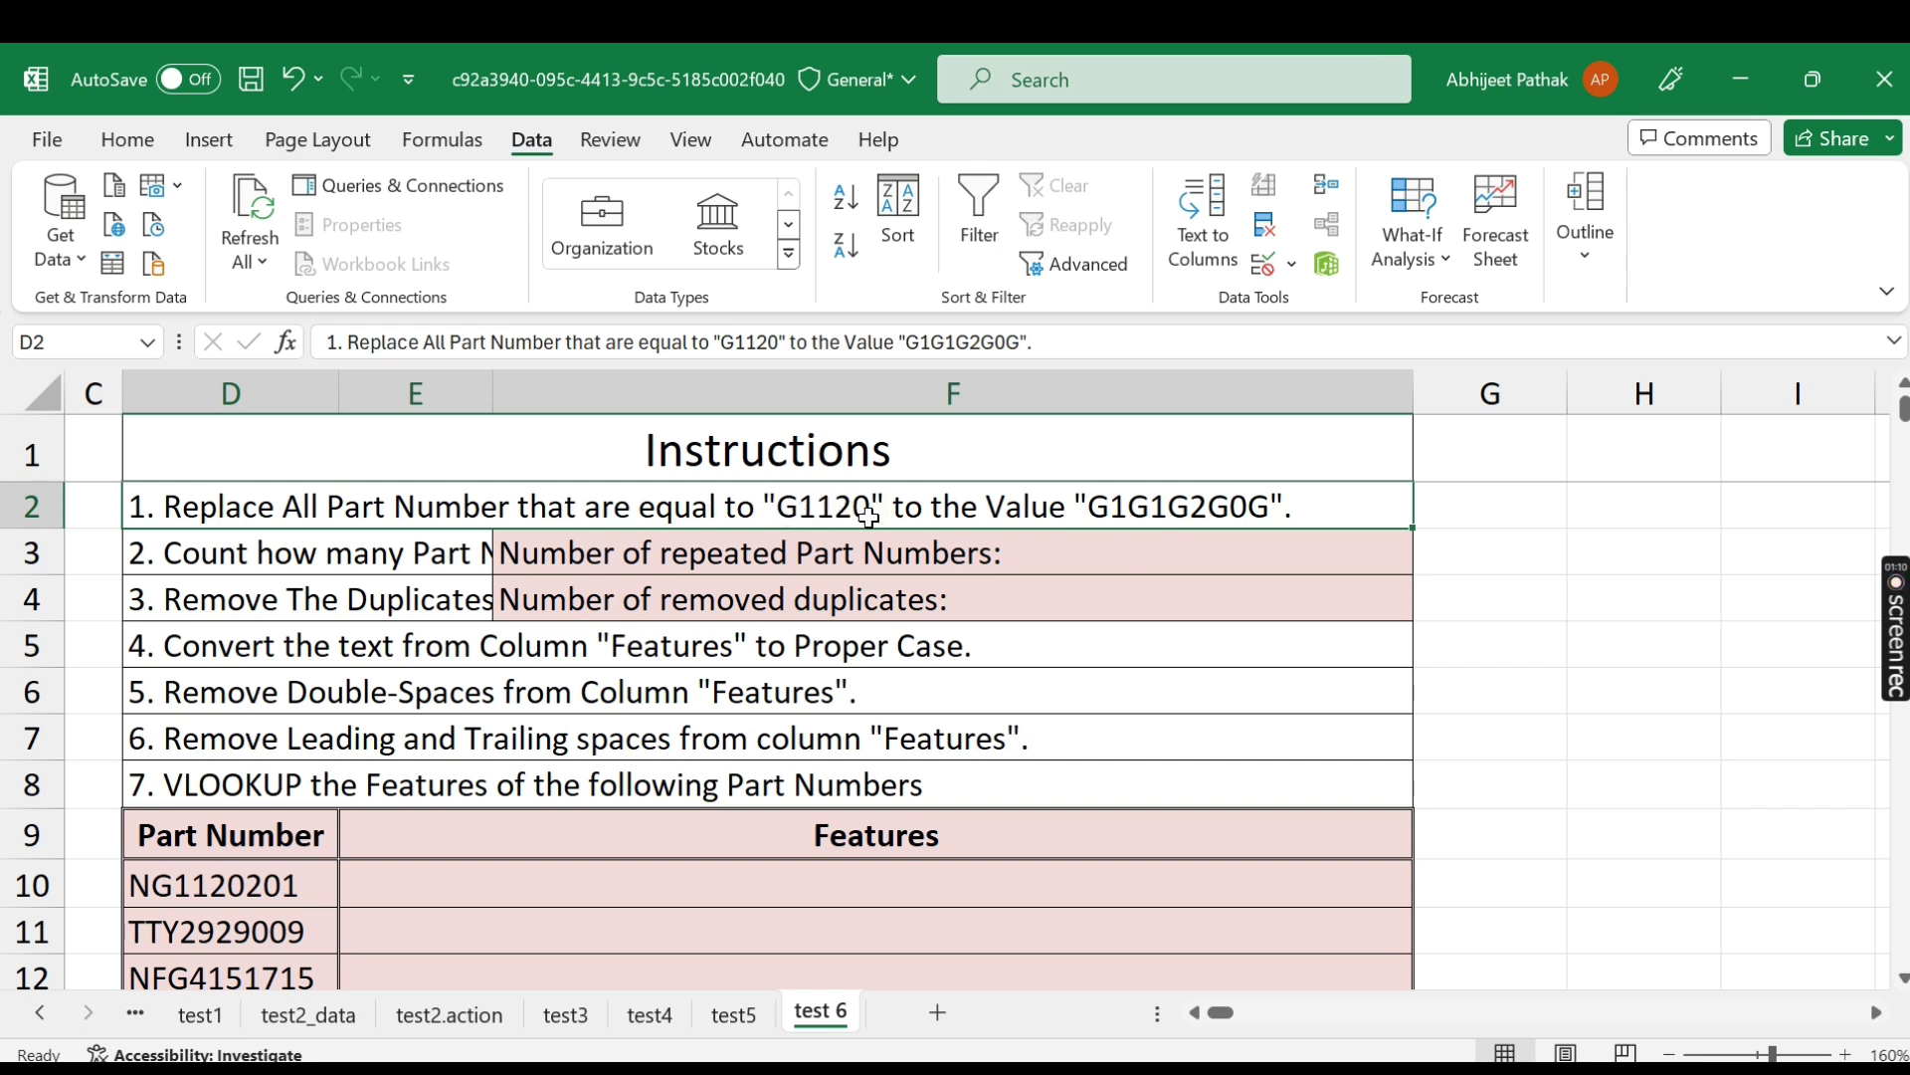
pyautogui.press('Home')
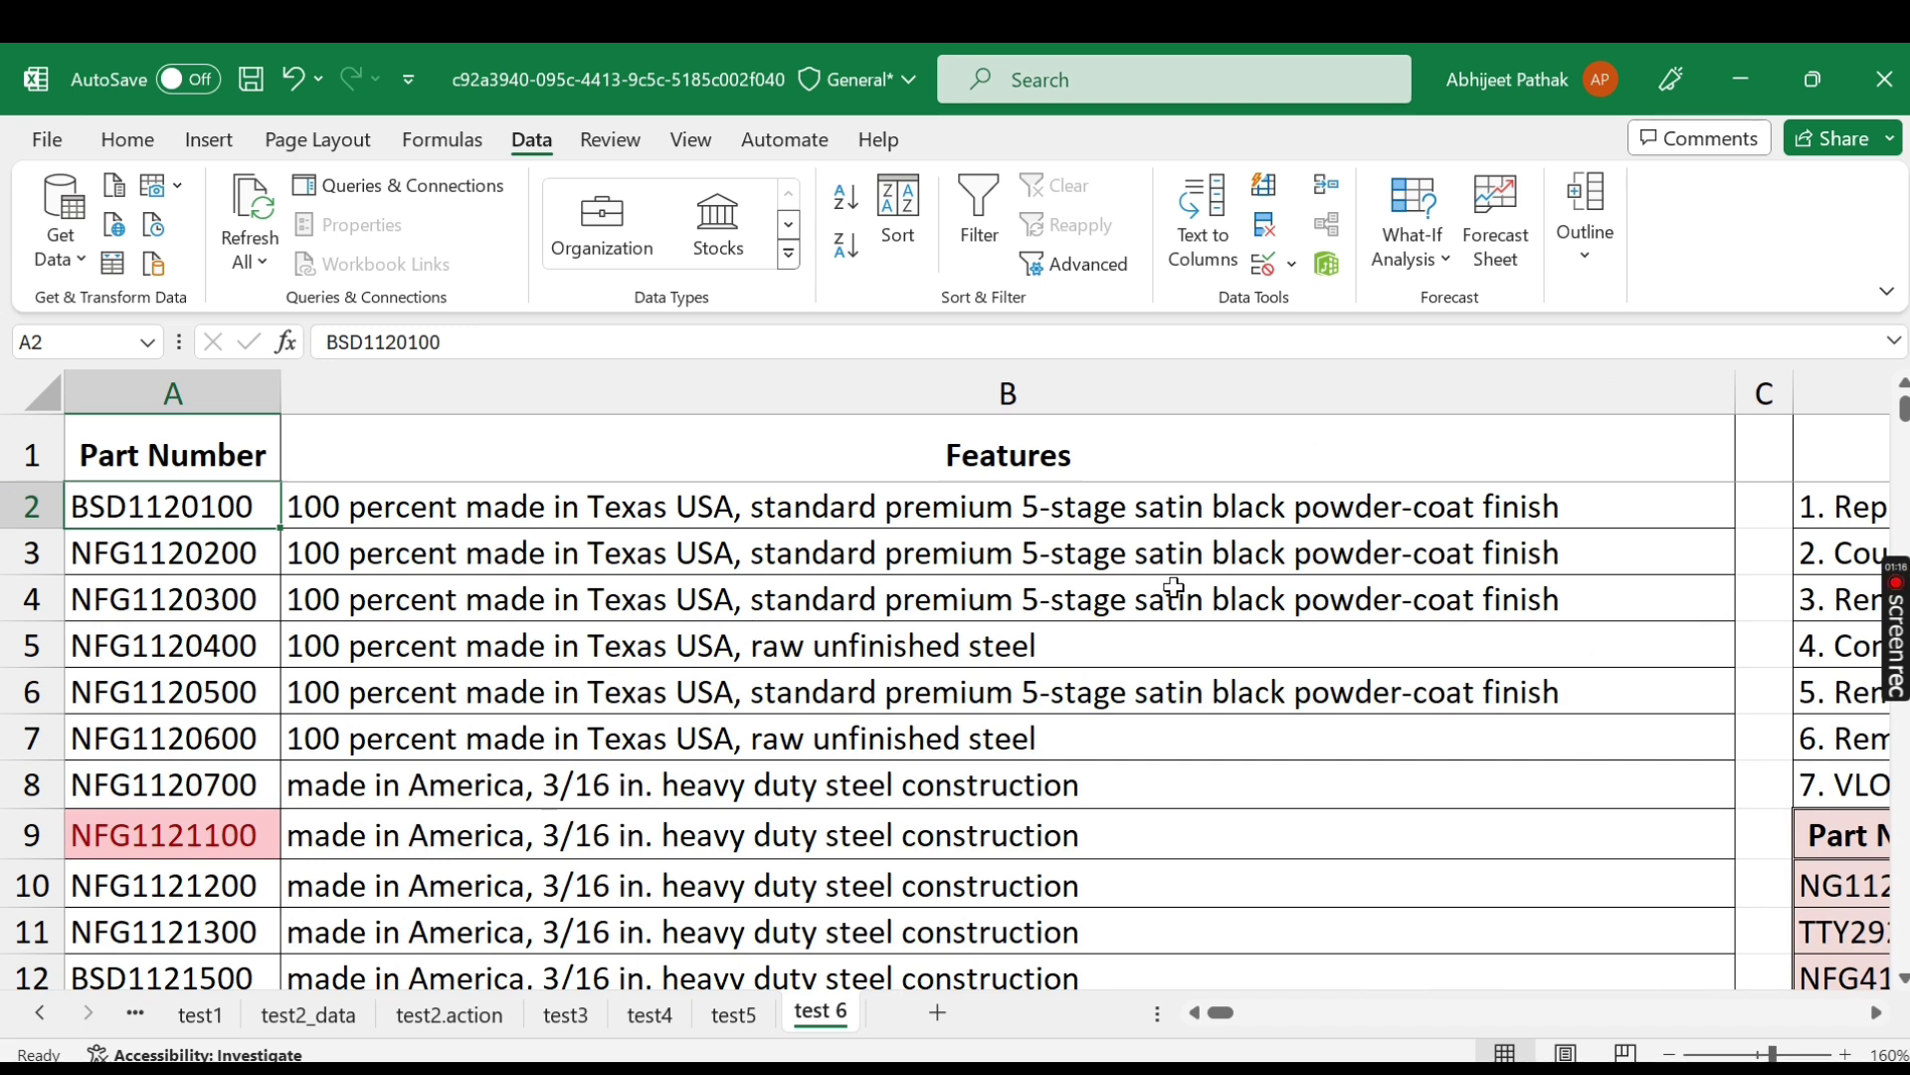
# Enter the heading "ANSWER 1" in cell G1, next to the instructions.
pyautogui.press('Right')
pyautogui.press('Right')
pyautogui.press('Right')
pyautogui.press('Right')
pyautogui.press('Right')
pyautogui.press('Left')
pyautogui.press('Right')
pyautogui.press('Left')
pyautogui.press('Up')
pyautogui.write('AN')
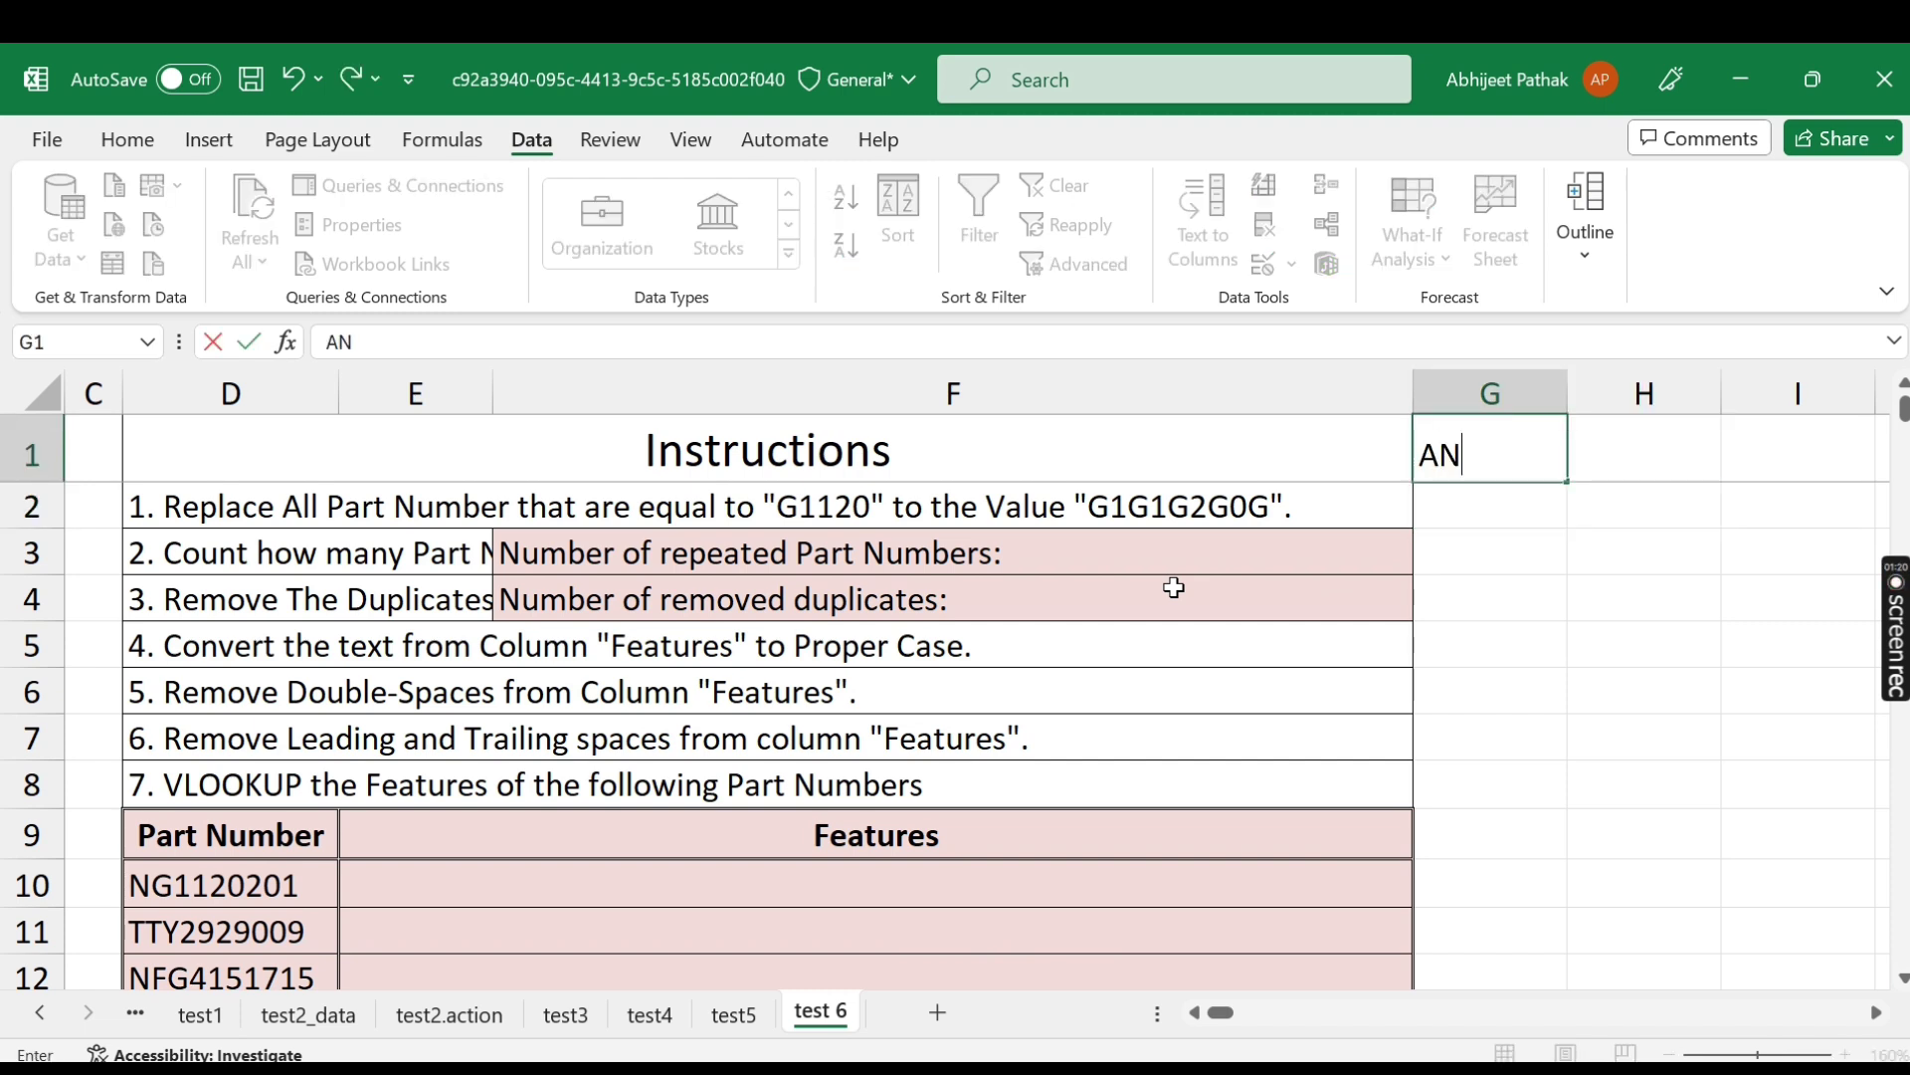
pyautogui.write('SWER 1')
pyautogui.press('Right')
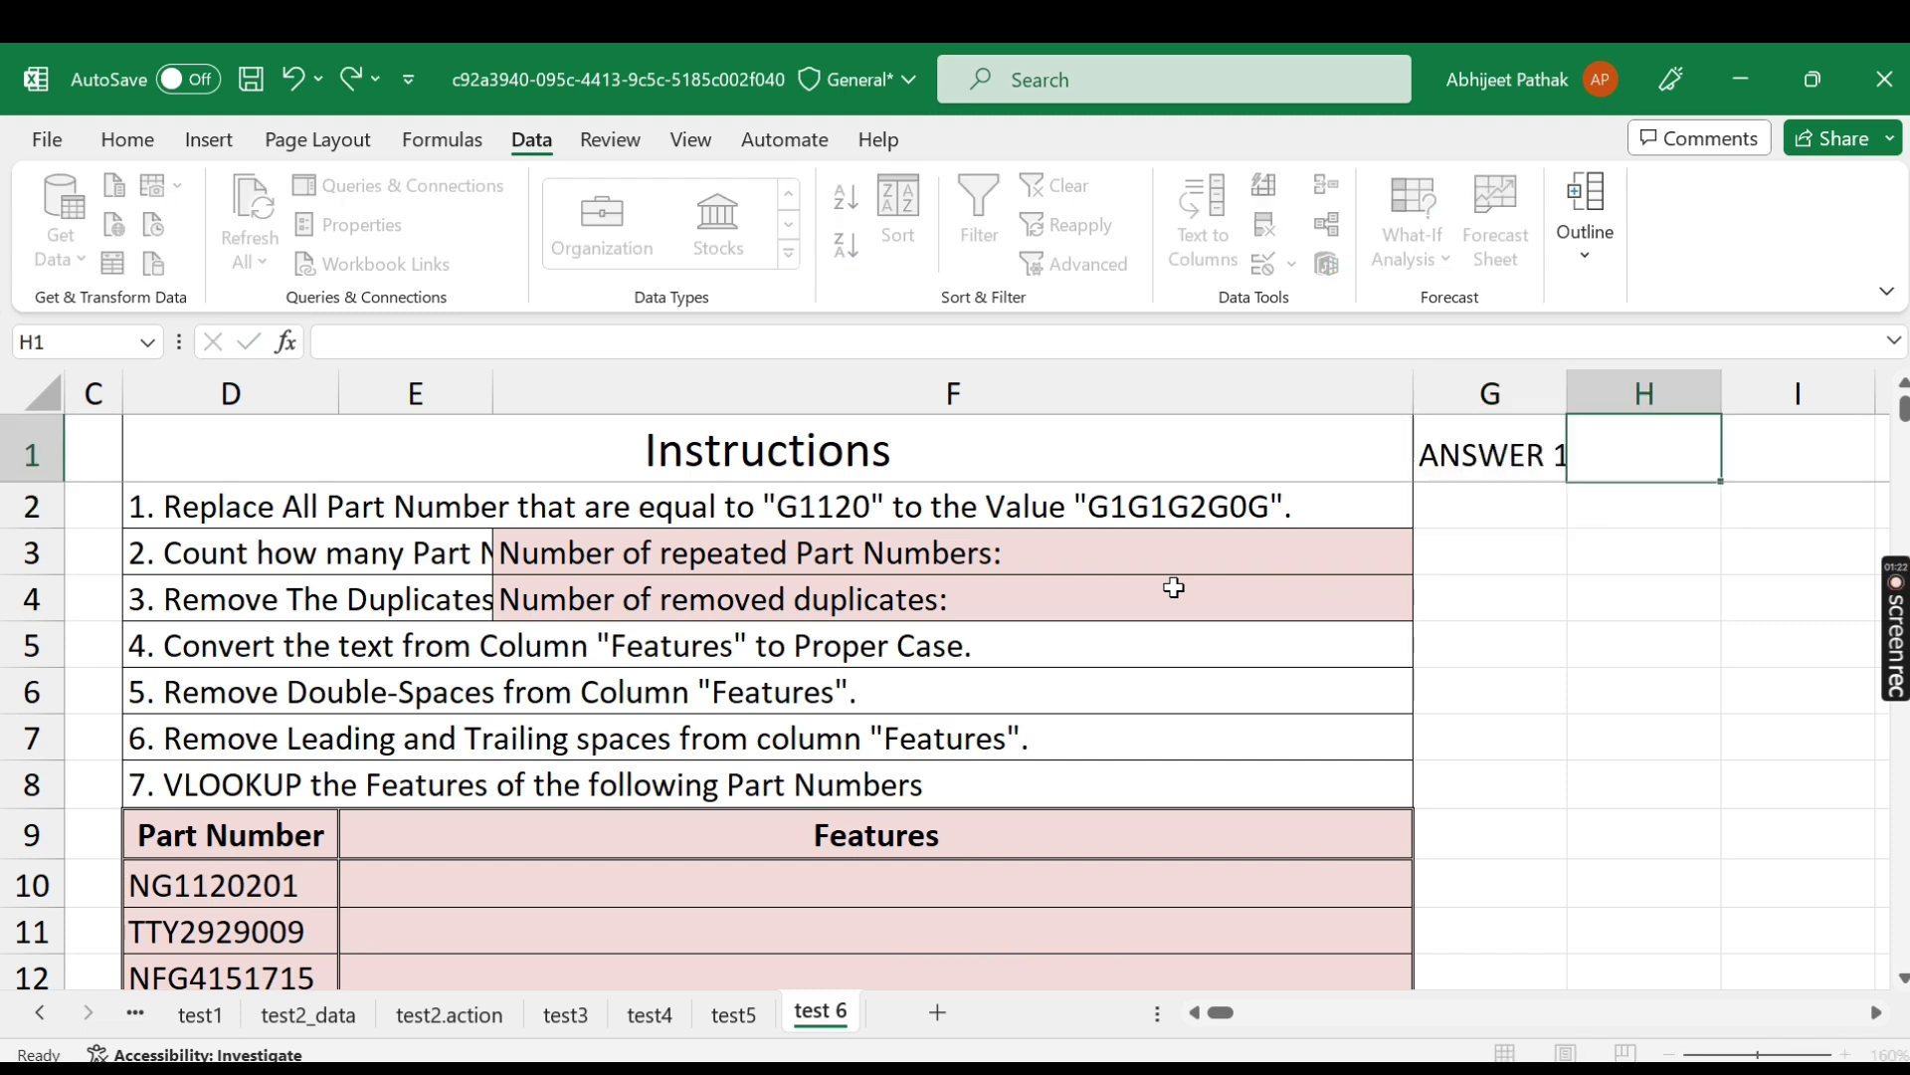
# Widen column G slightly to fit its heading and centre the text in G1.
pyautogui.press('Left')
pyautogui.moveTo(1568, 386); pyautogui.dragTo(1590, 388)
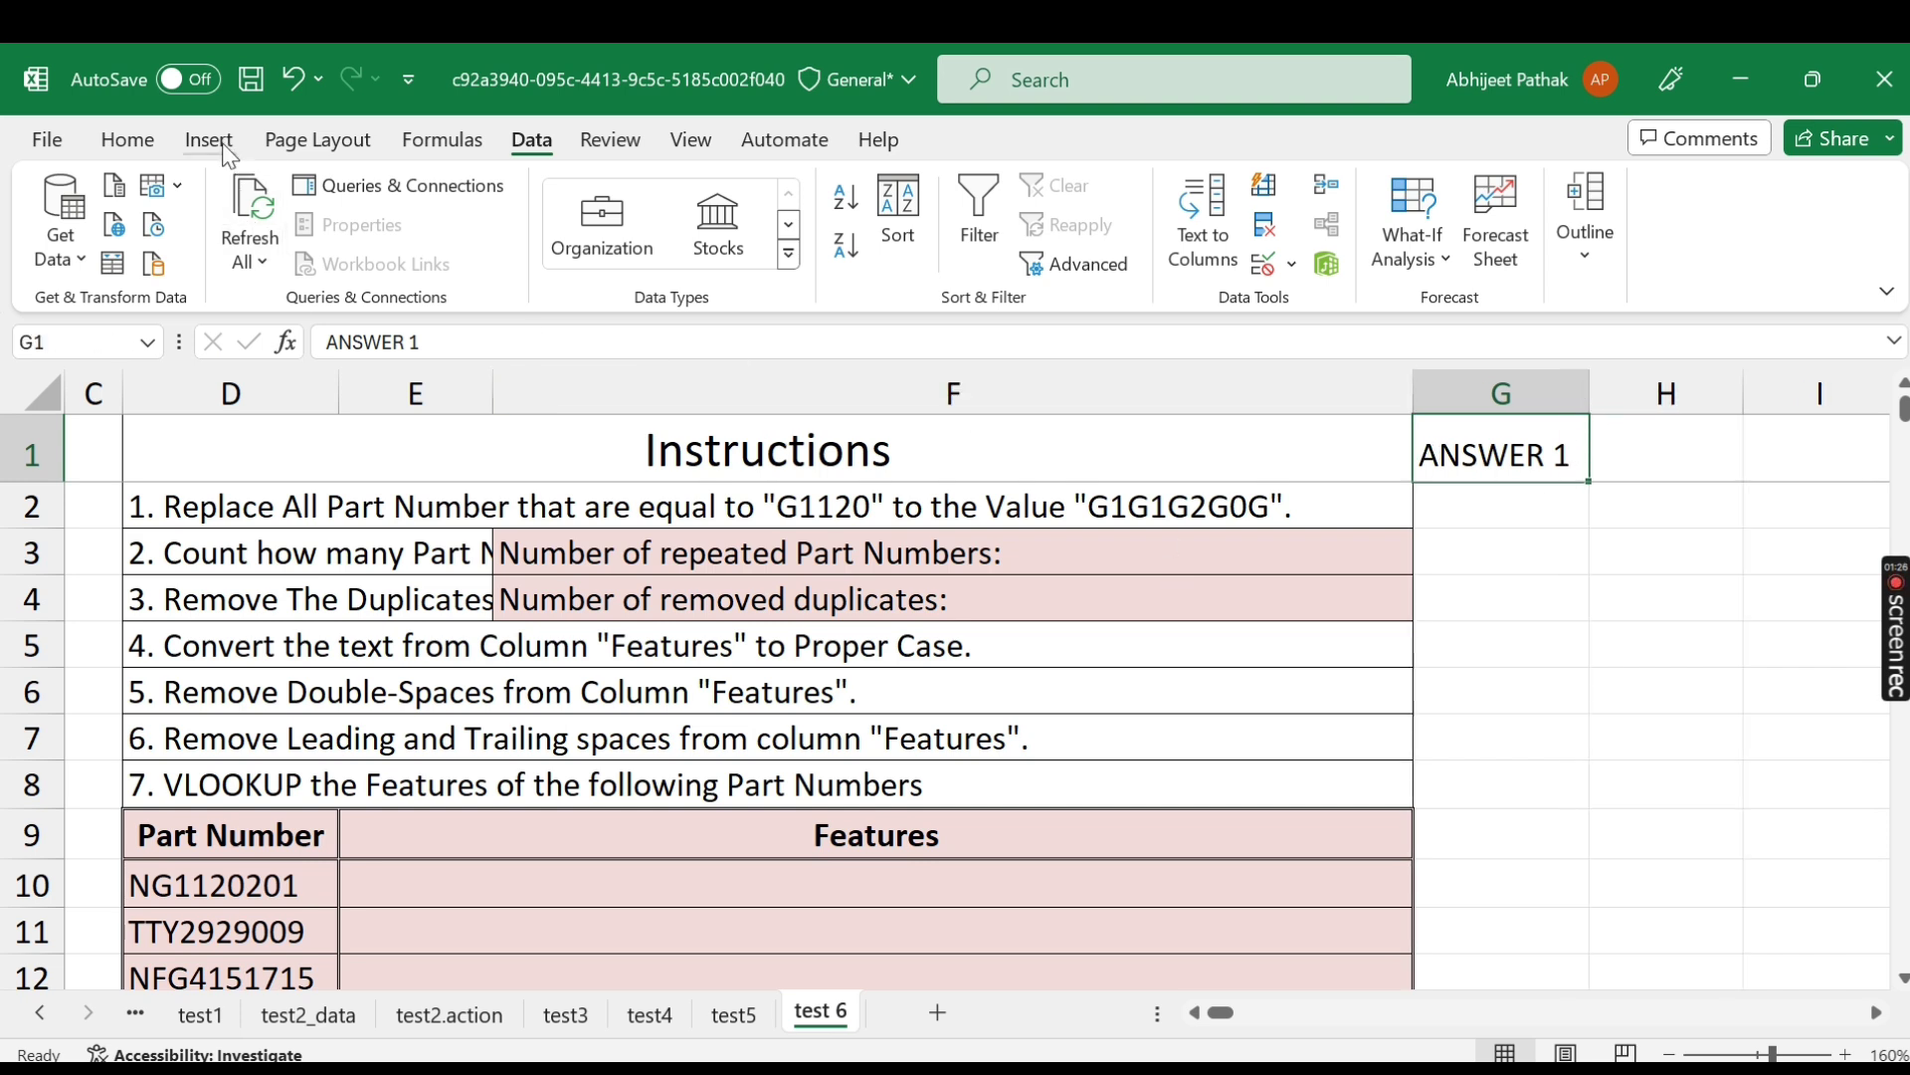
pyautogui.click(128, 139)
pyautogui.click(587, 244)
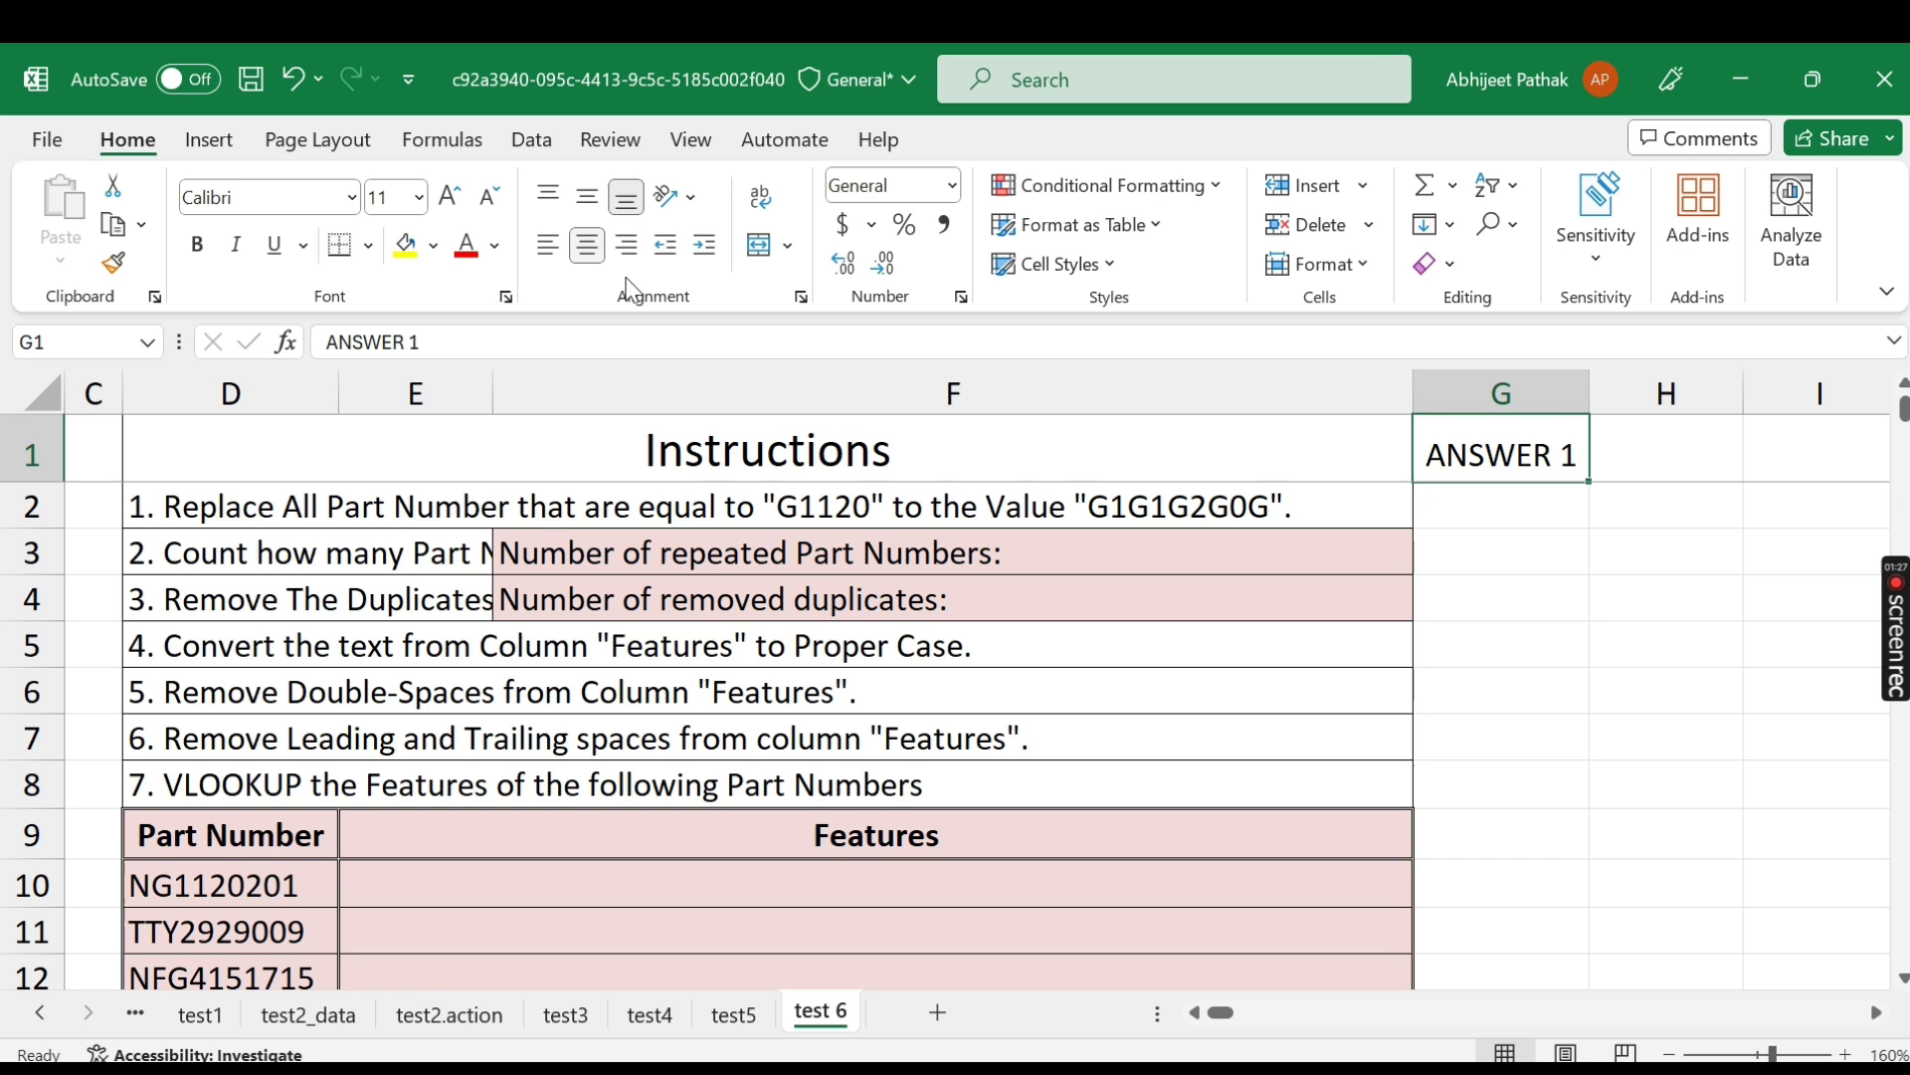
# Begin a SUBSTITUTE formula in G2 with the part number in A2 as its text argument.
pyautogui.click(1492, 513)
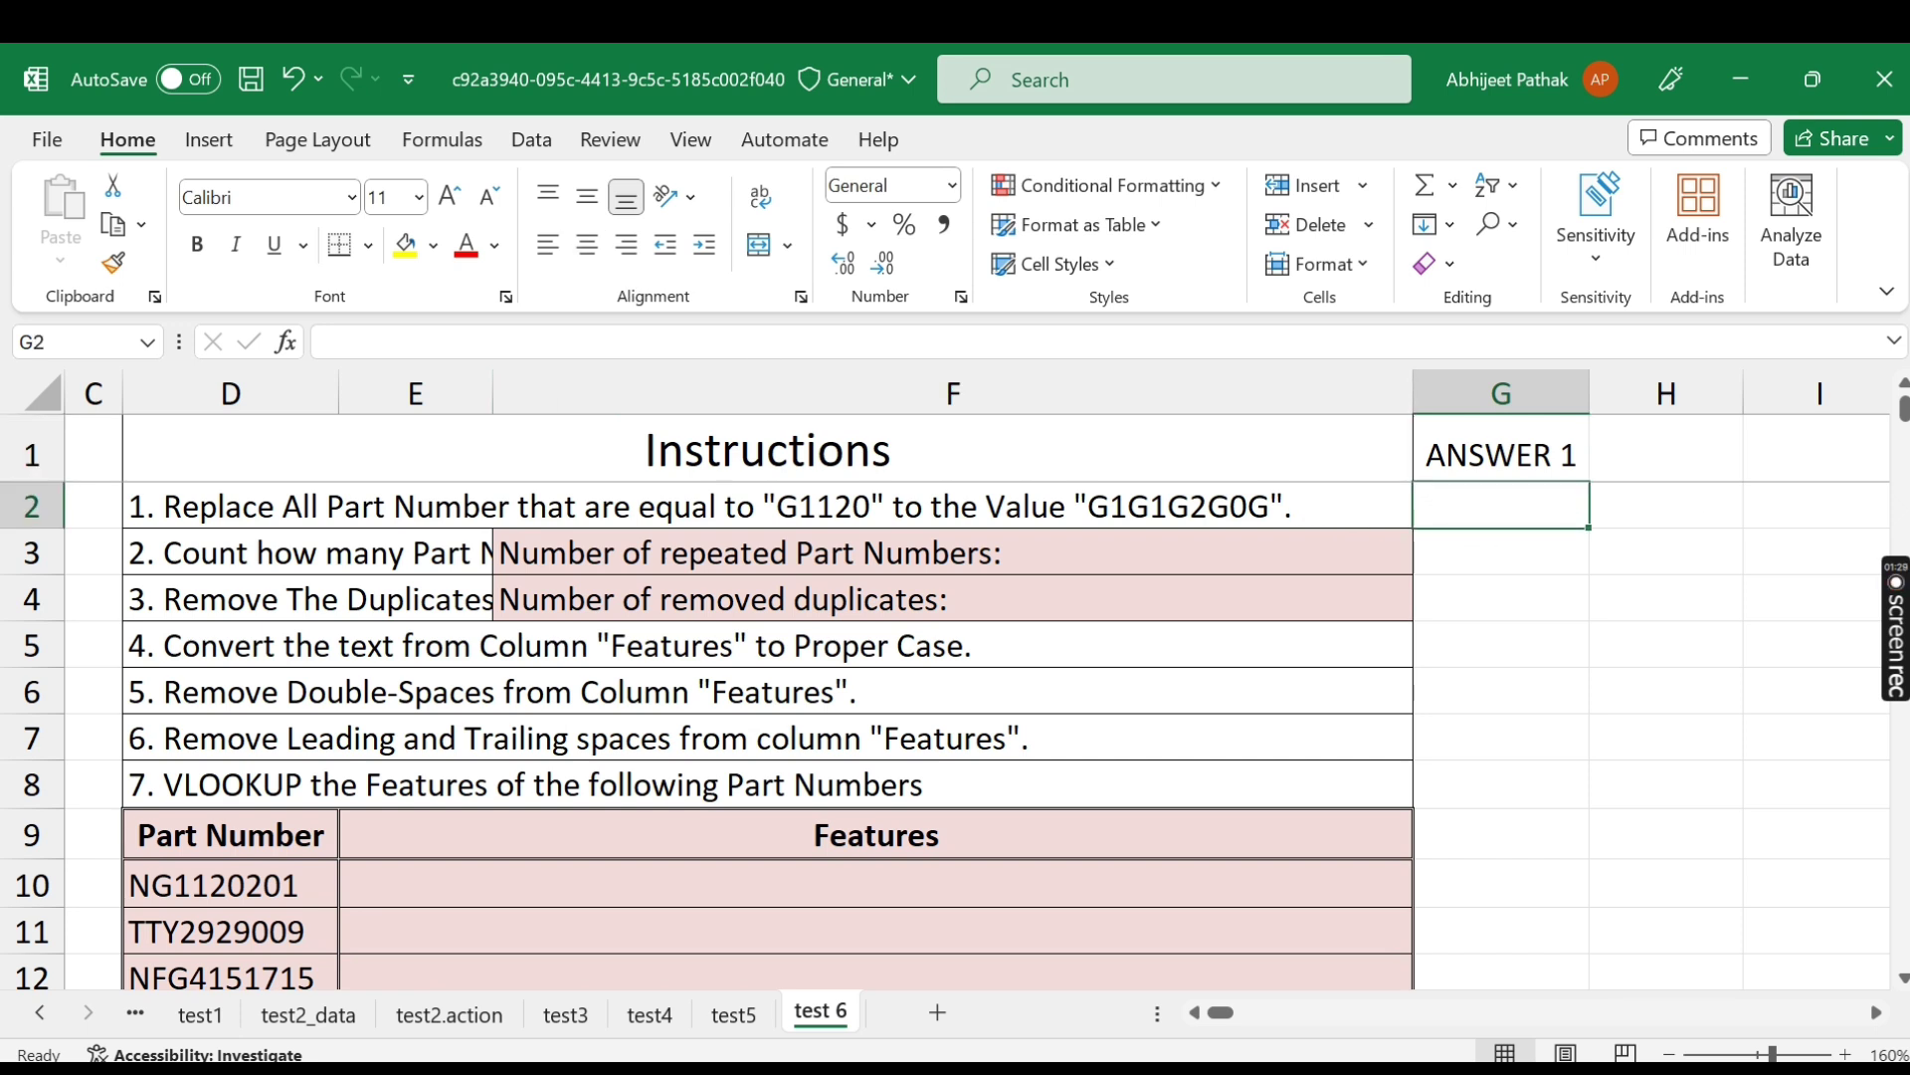
pyautogui.write('=')
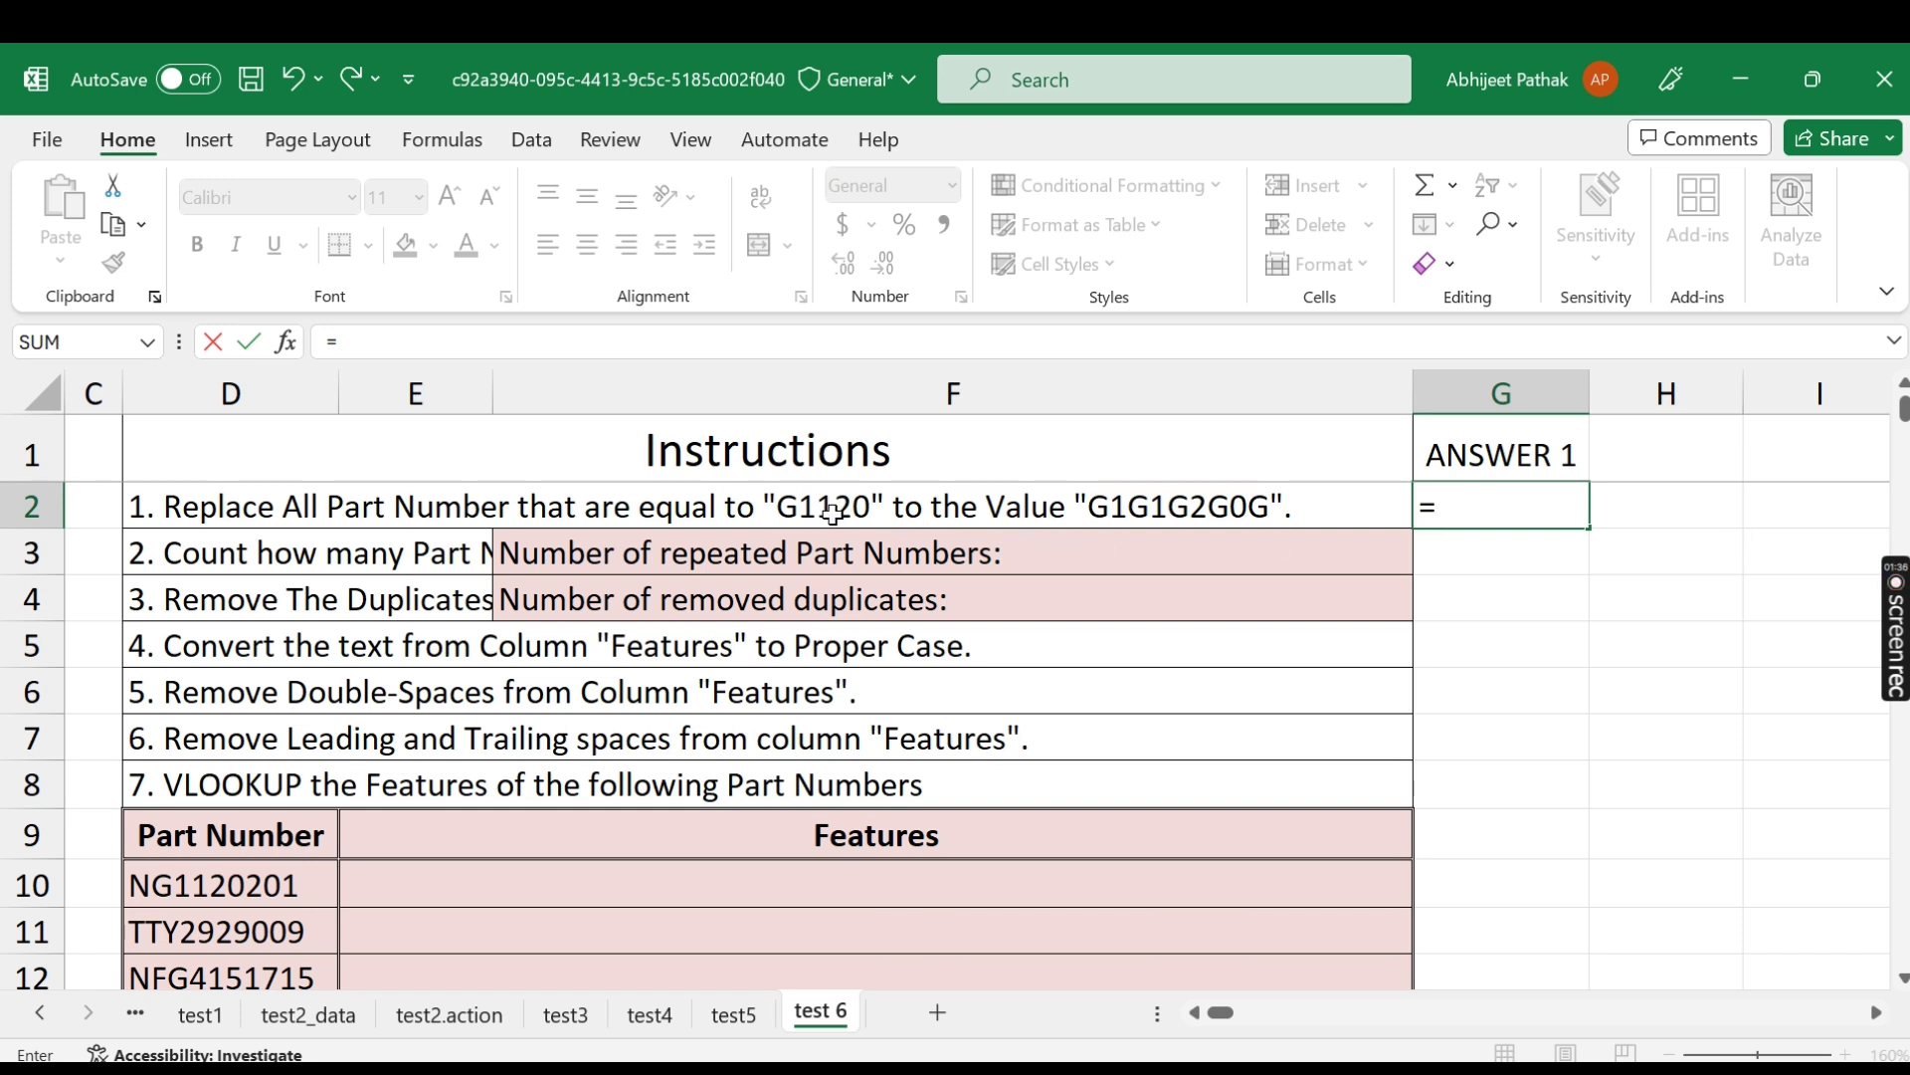
pyautogui.write('SUBSTITUTE(')
pyautogui.press('Left')
pyautogui.press('Left')
pyautogui.press('Left')
pyautogui.press('Left')
pyautogui.press('Left')
pyautogui.press('Left')
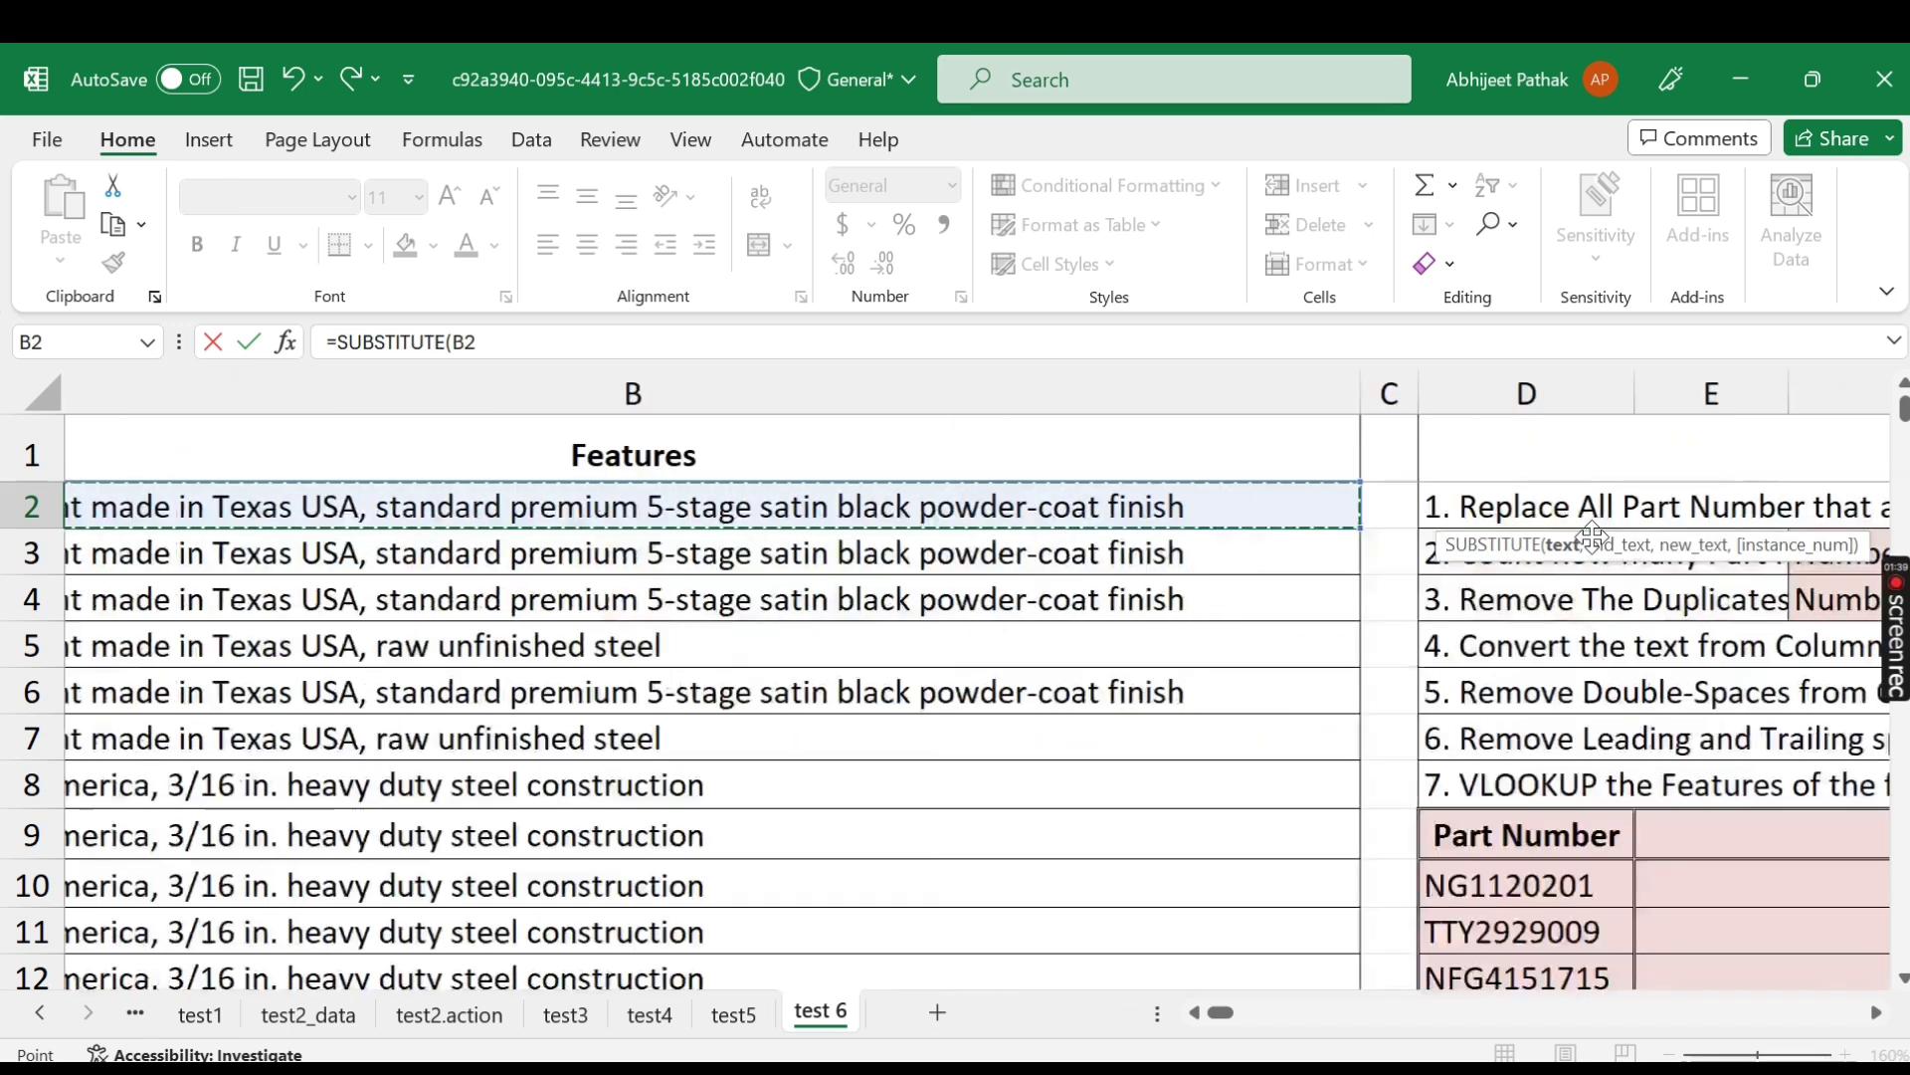
pyautogui.write(',')
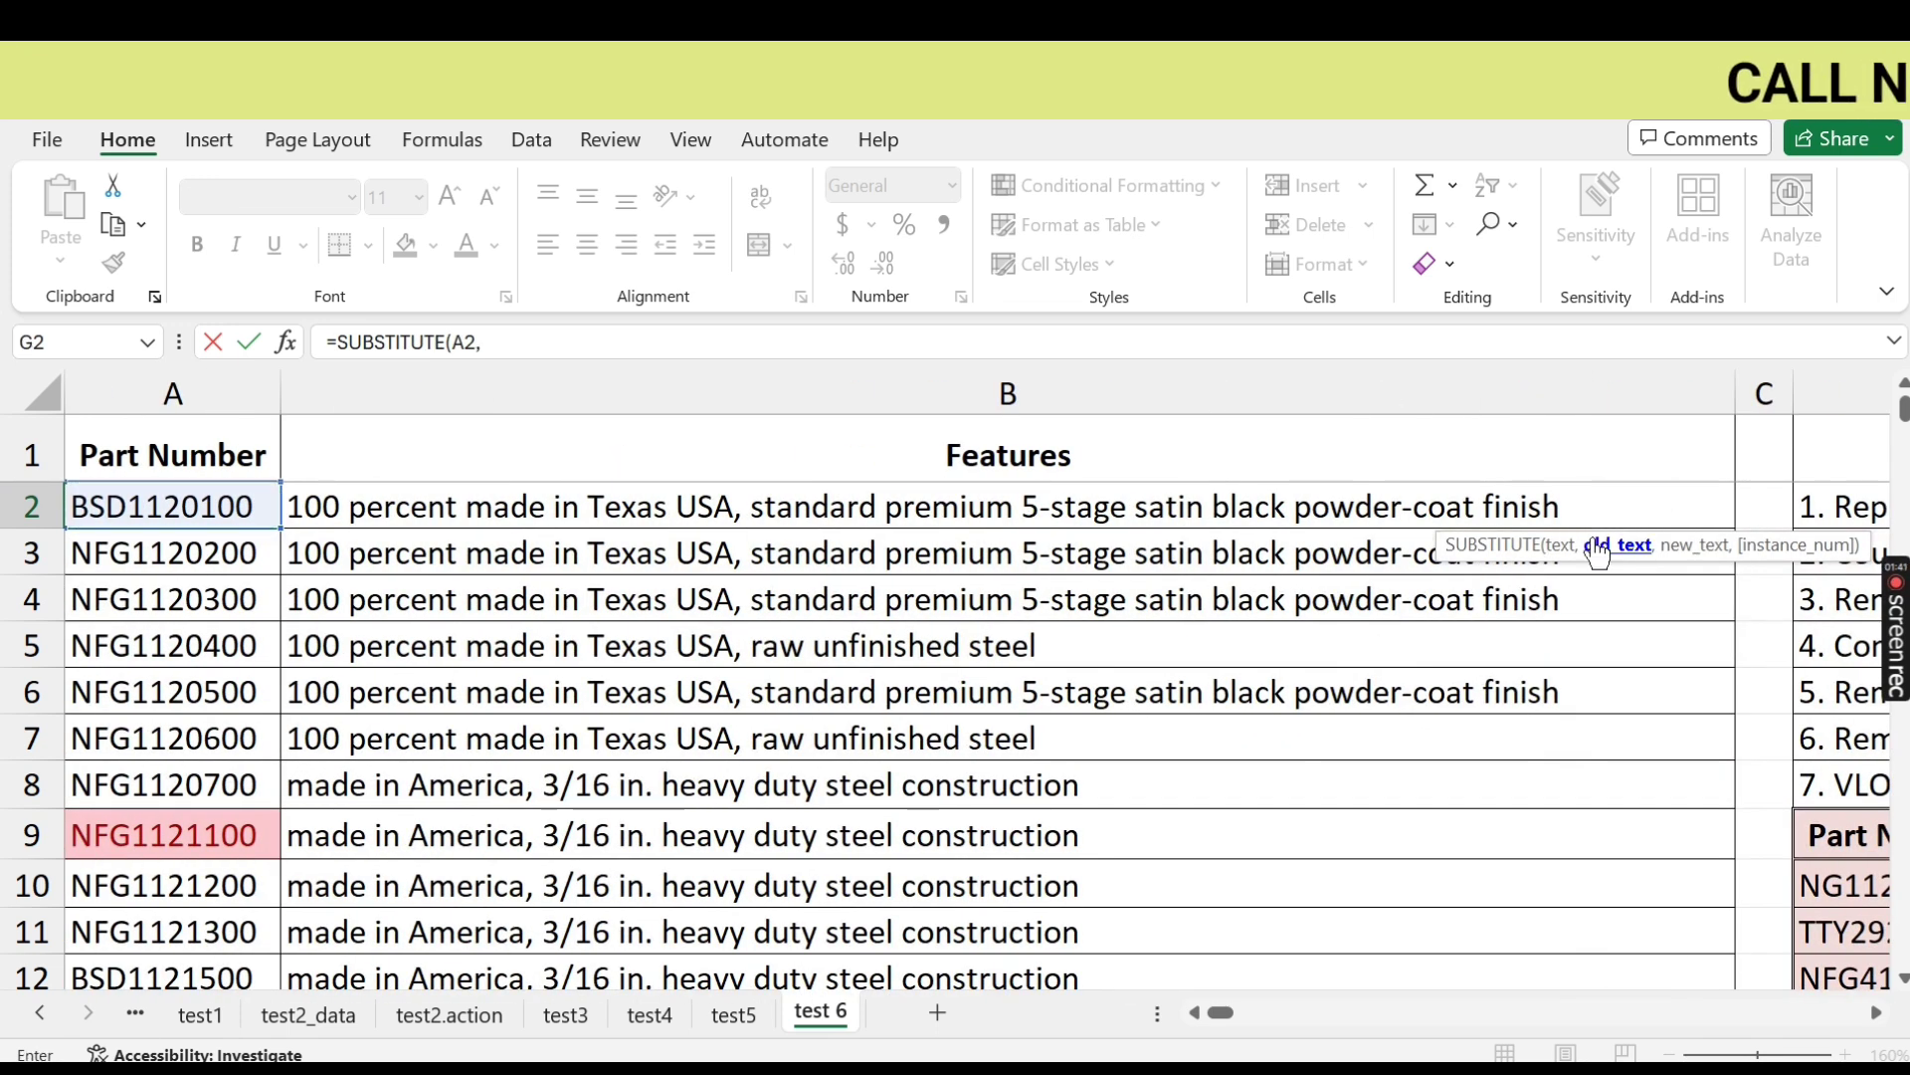
# Complete the SUBSTITUTE formula with "G1120" as the old text and "G1G1G2G0G" as the new text.
pyautogui.press('Right')
pyautogui.press('Right')
pyautogui.press('Left')
pyautogui.press('Left')
pyautogui.press('BackSpace')
pyautogui.press('BackSpace')
pyautogui.write('"')
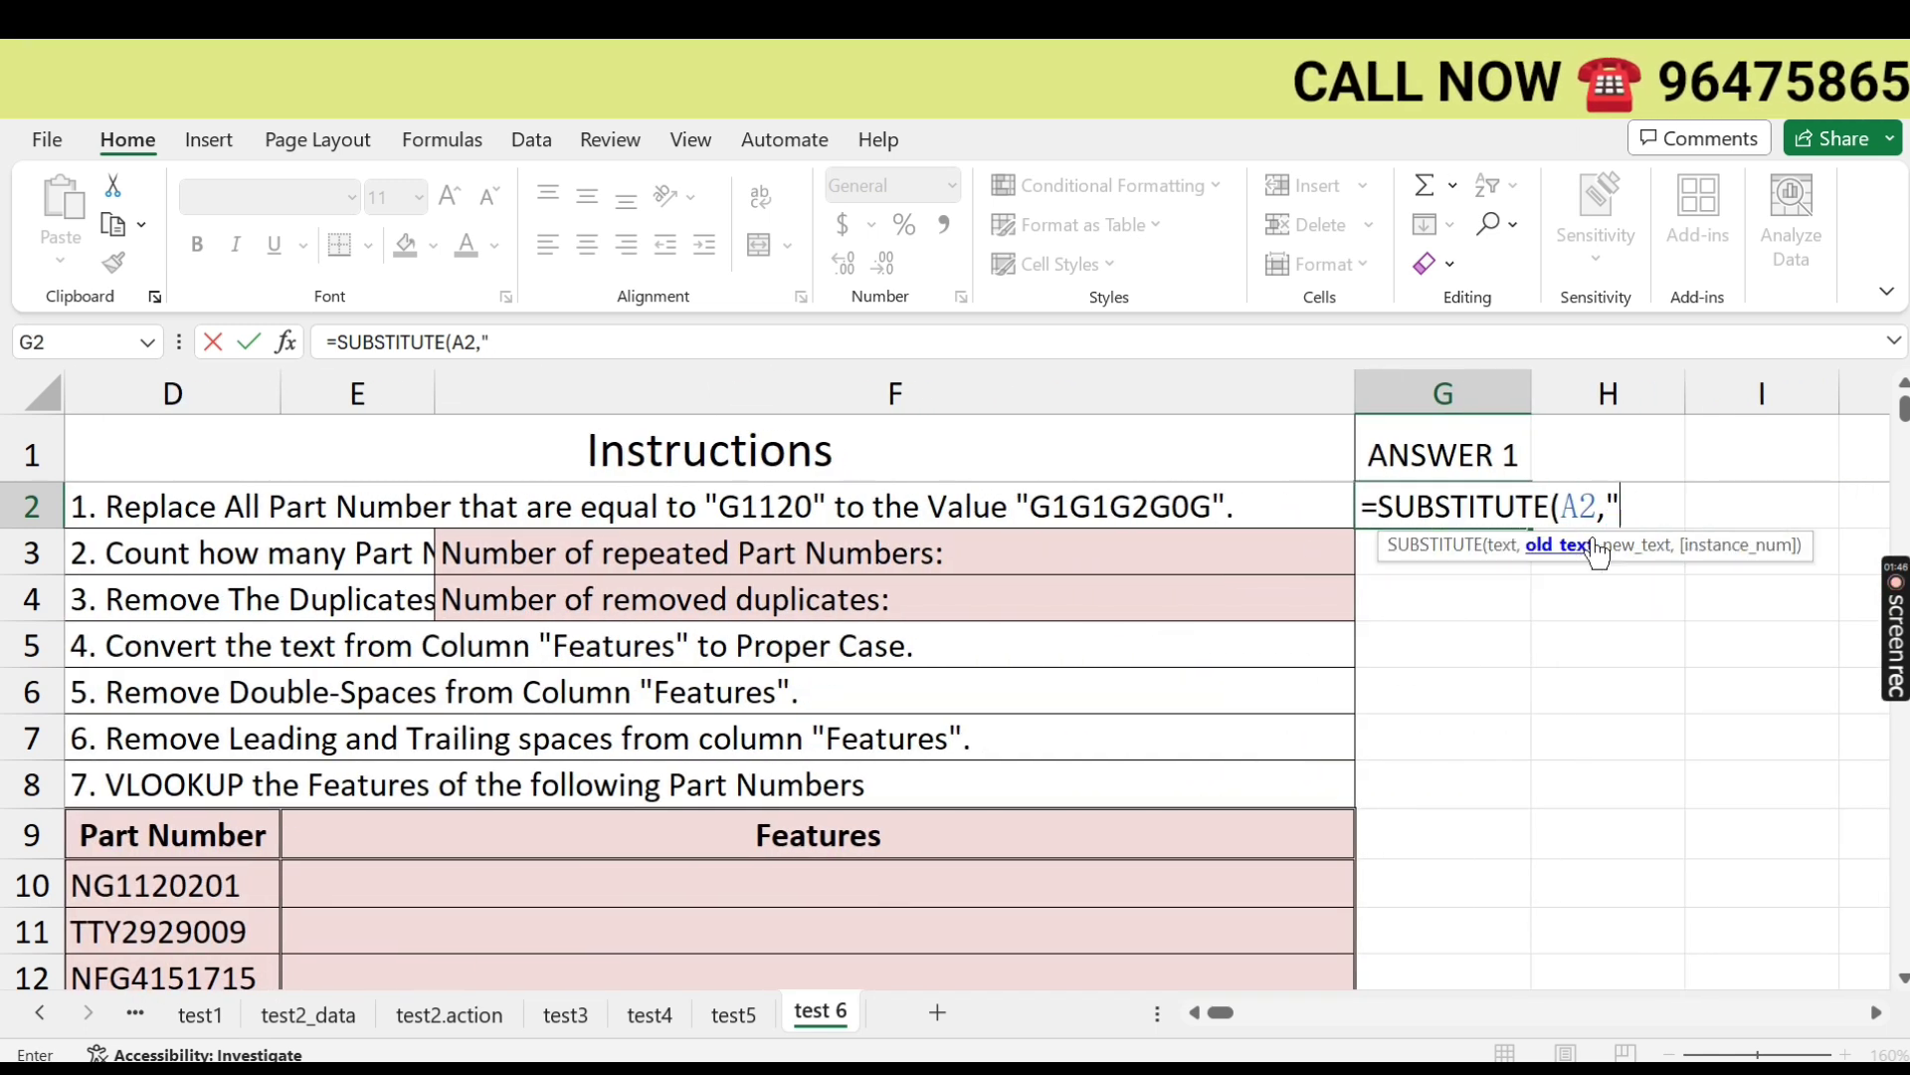
pyautogui.write('G112')
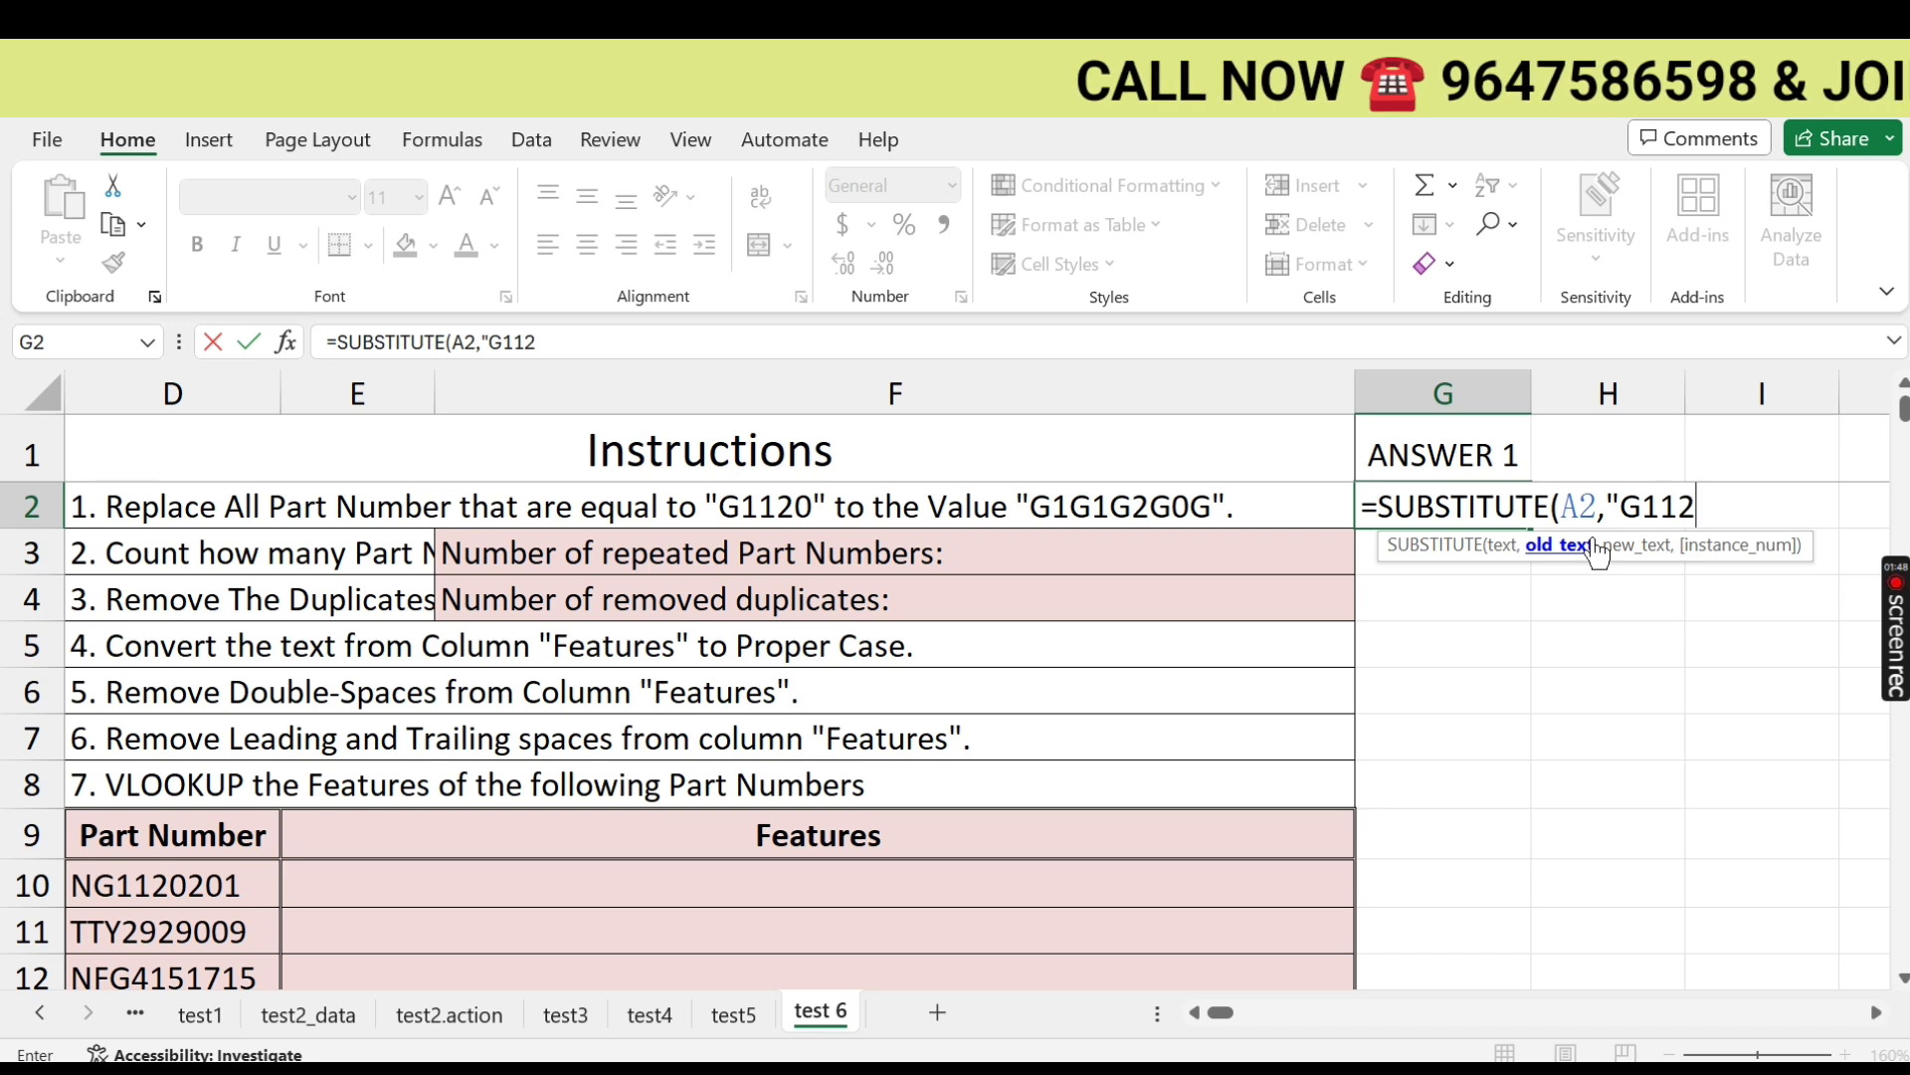
pyautogui.write('0",')
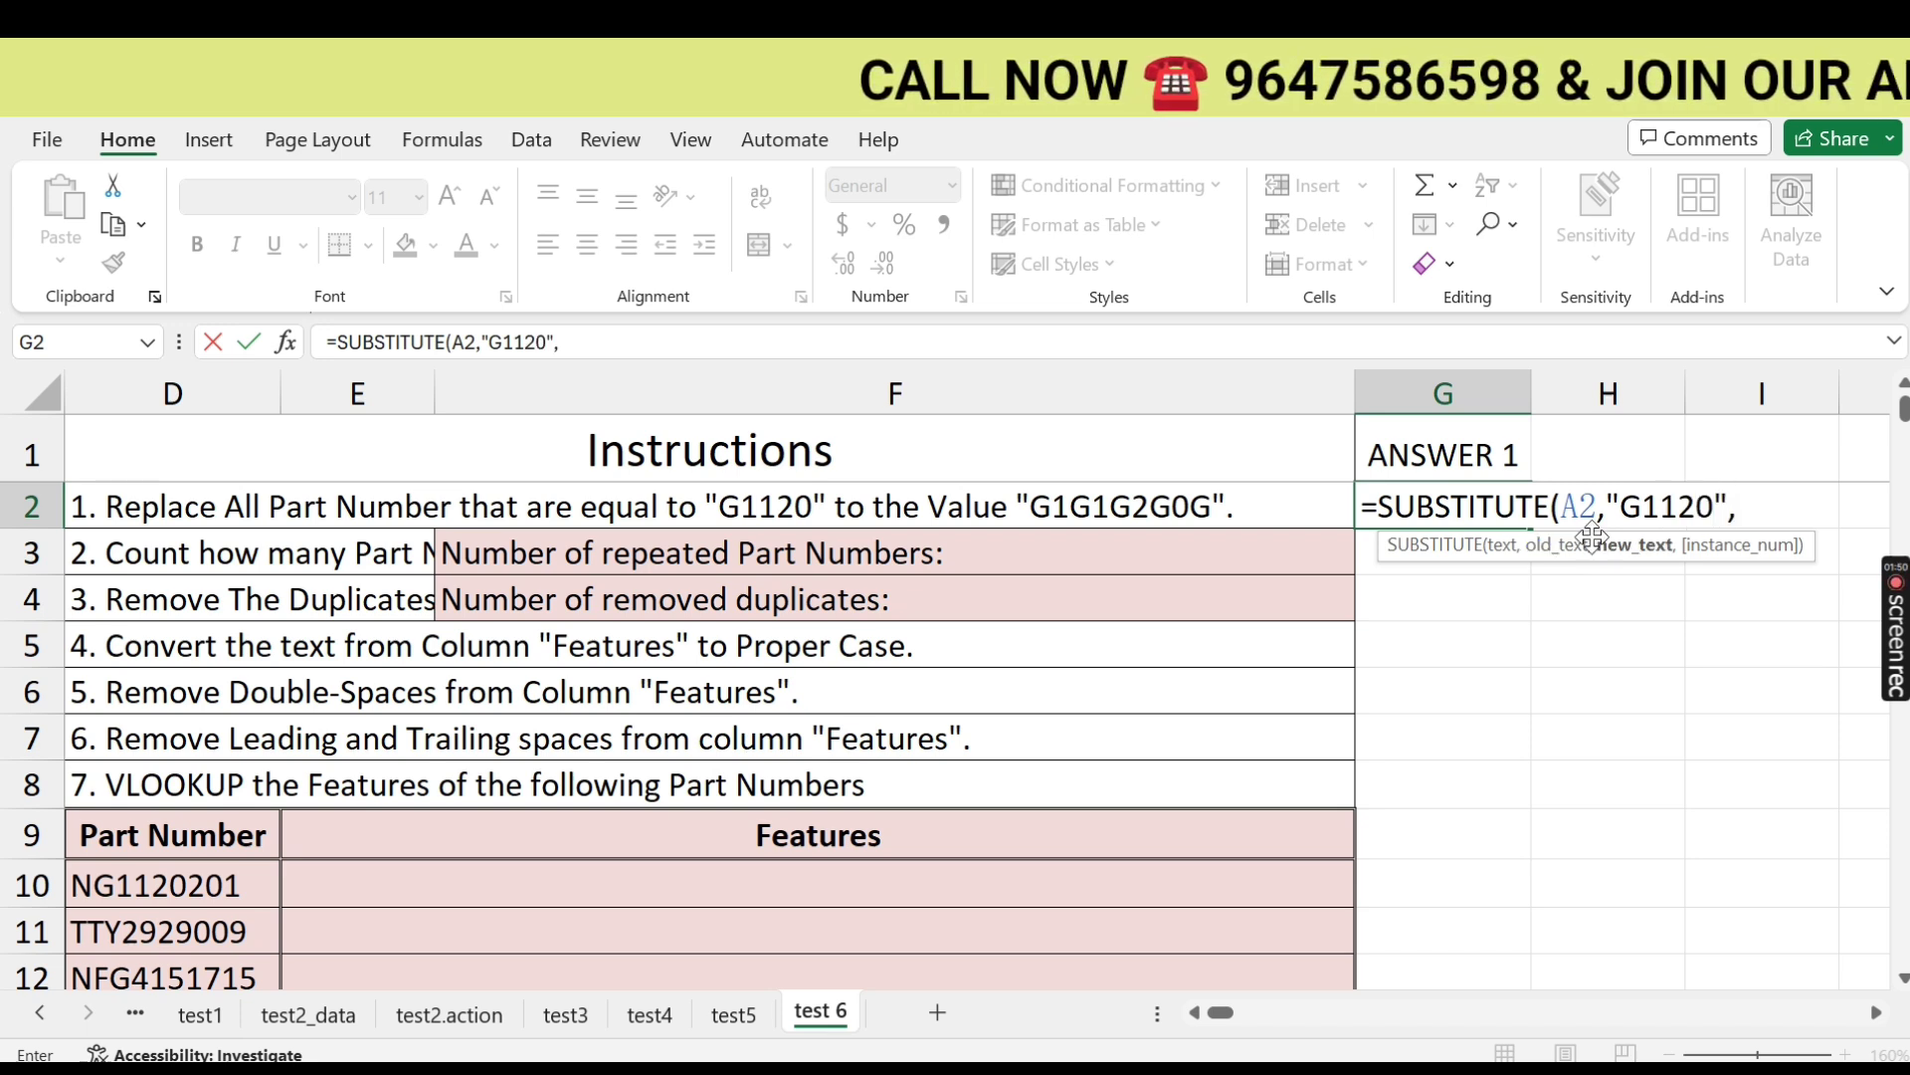
pyautogui.write('"G1')
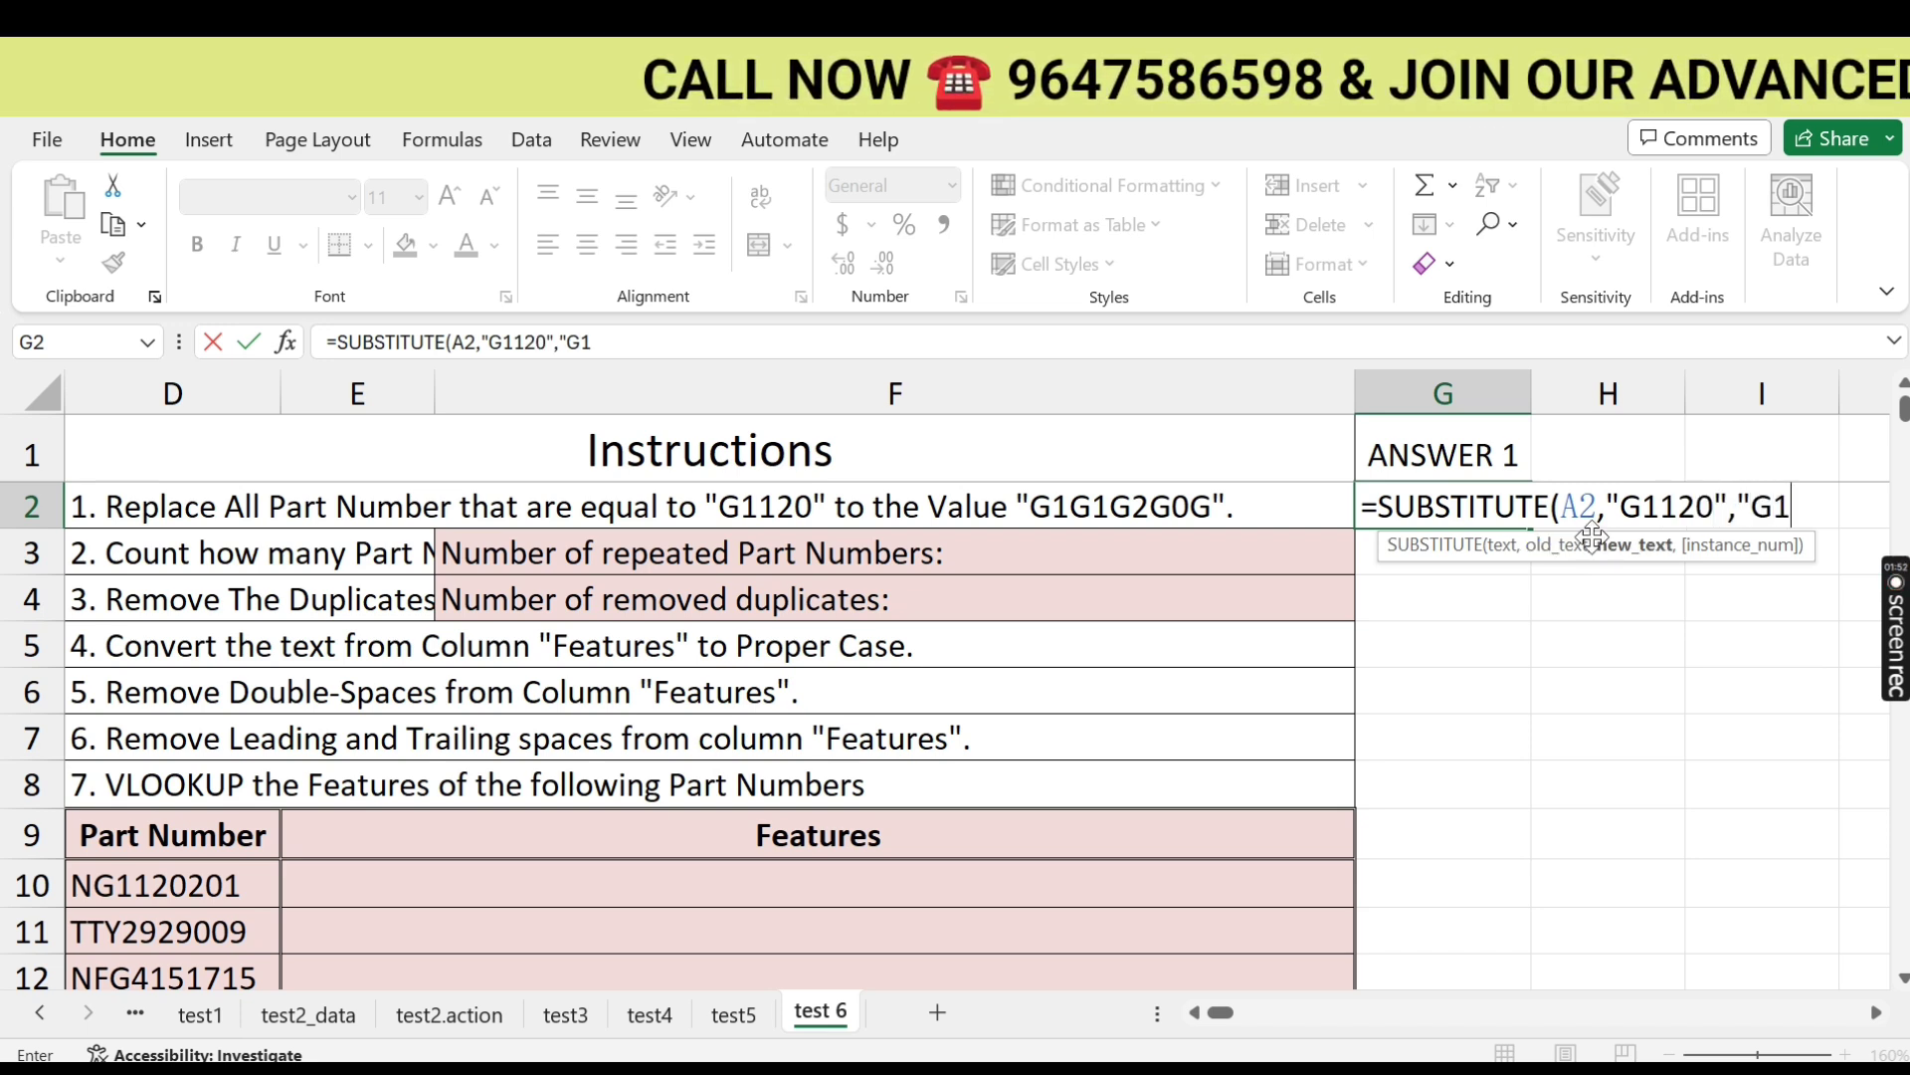
pyautogui.write('G1G2')
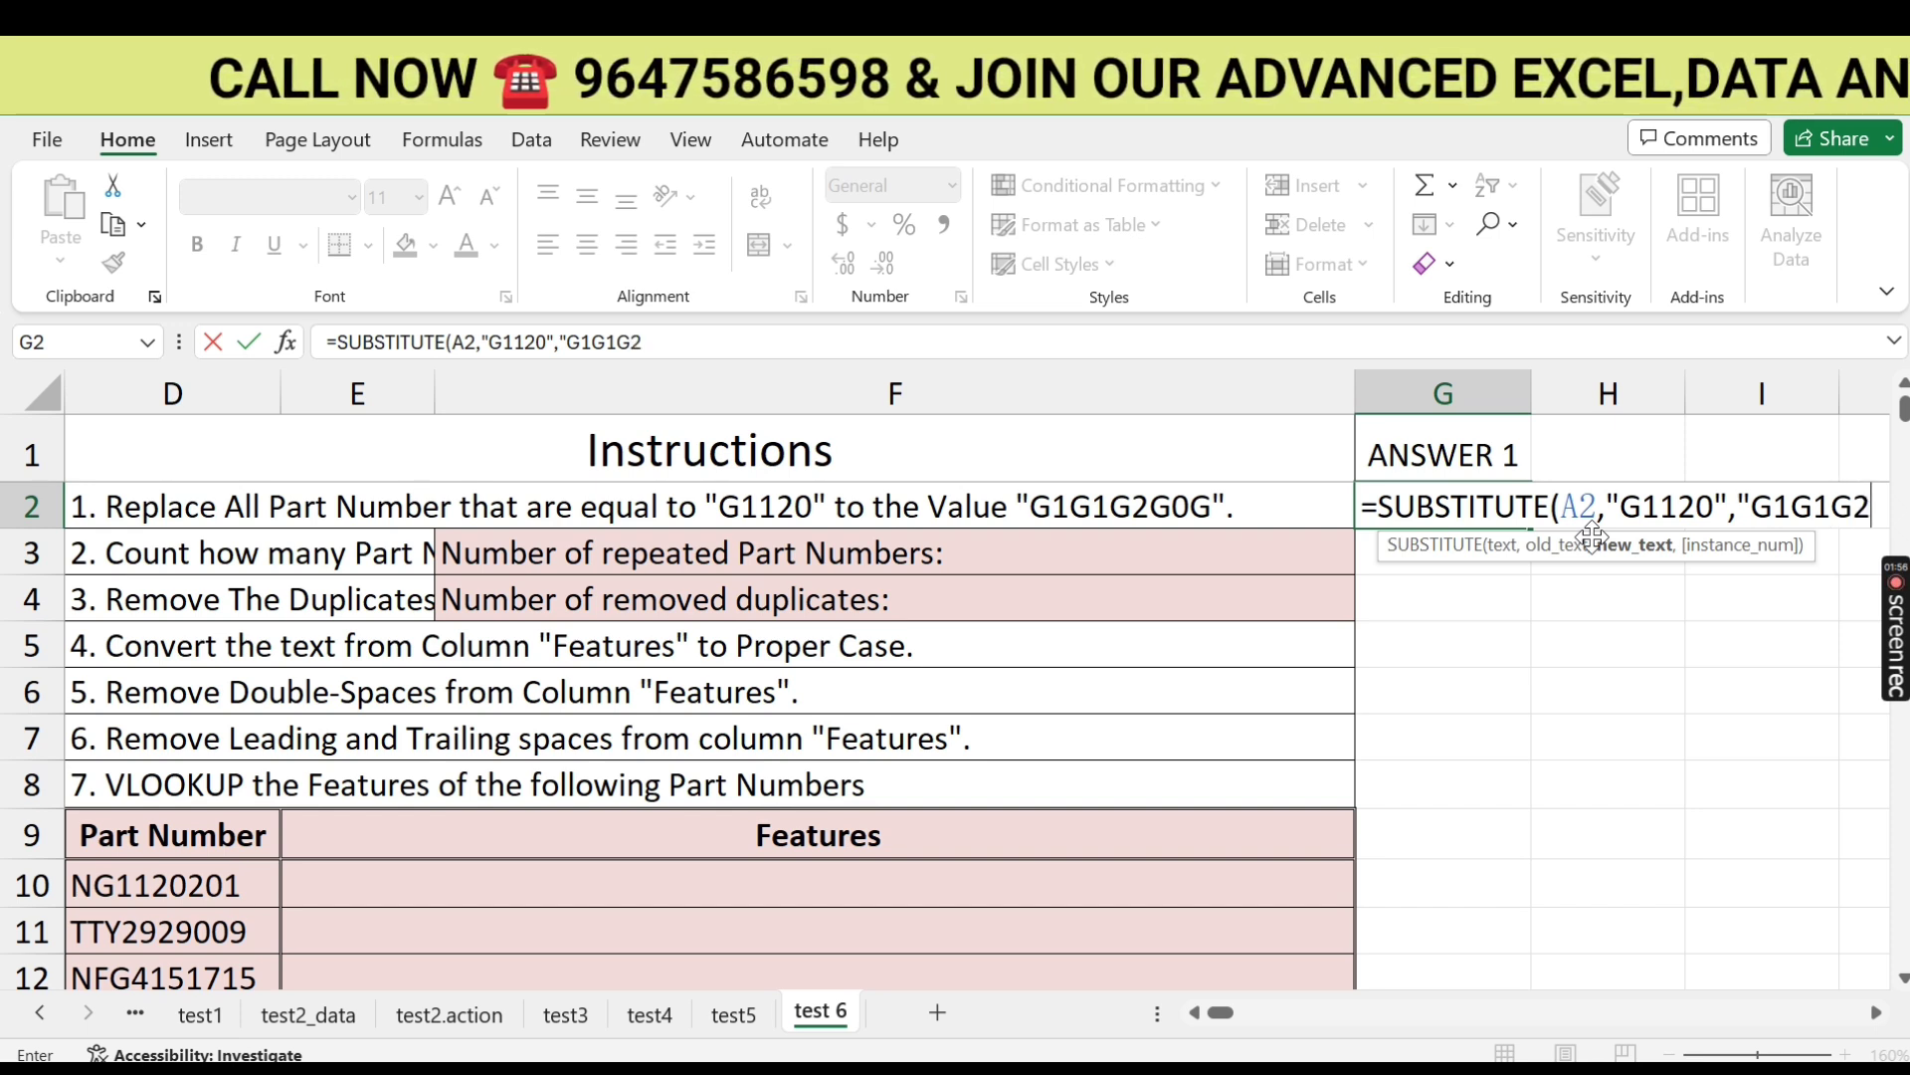
pyautogui.write('G0')
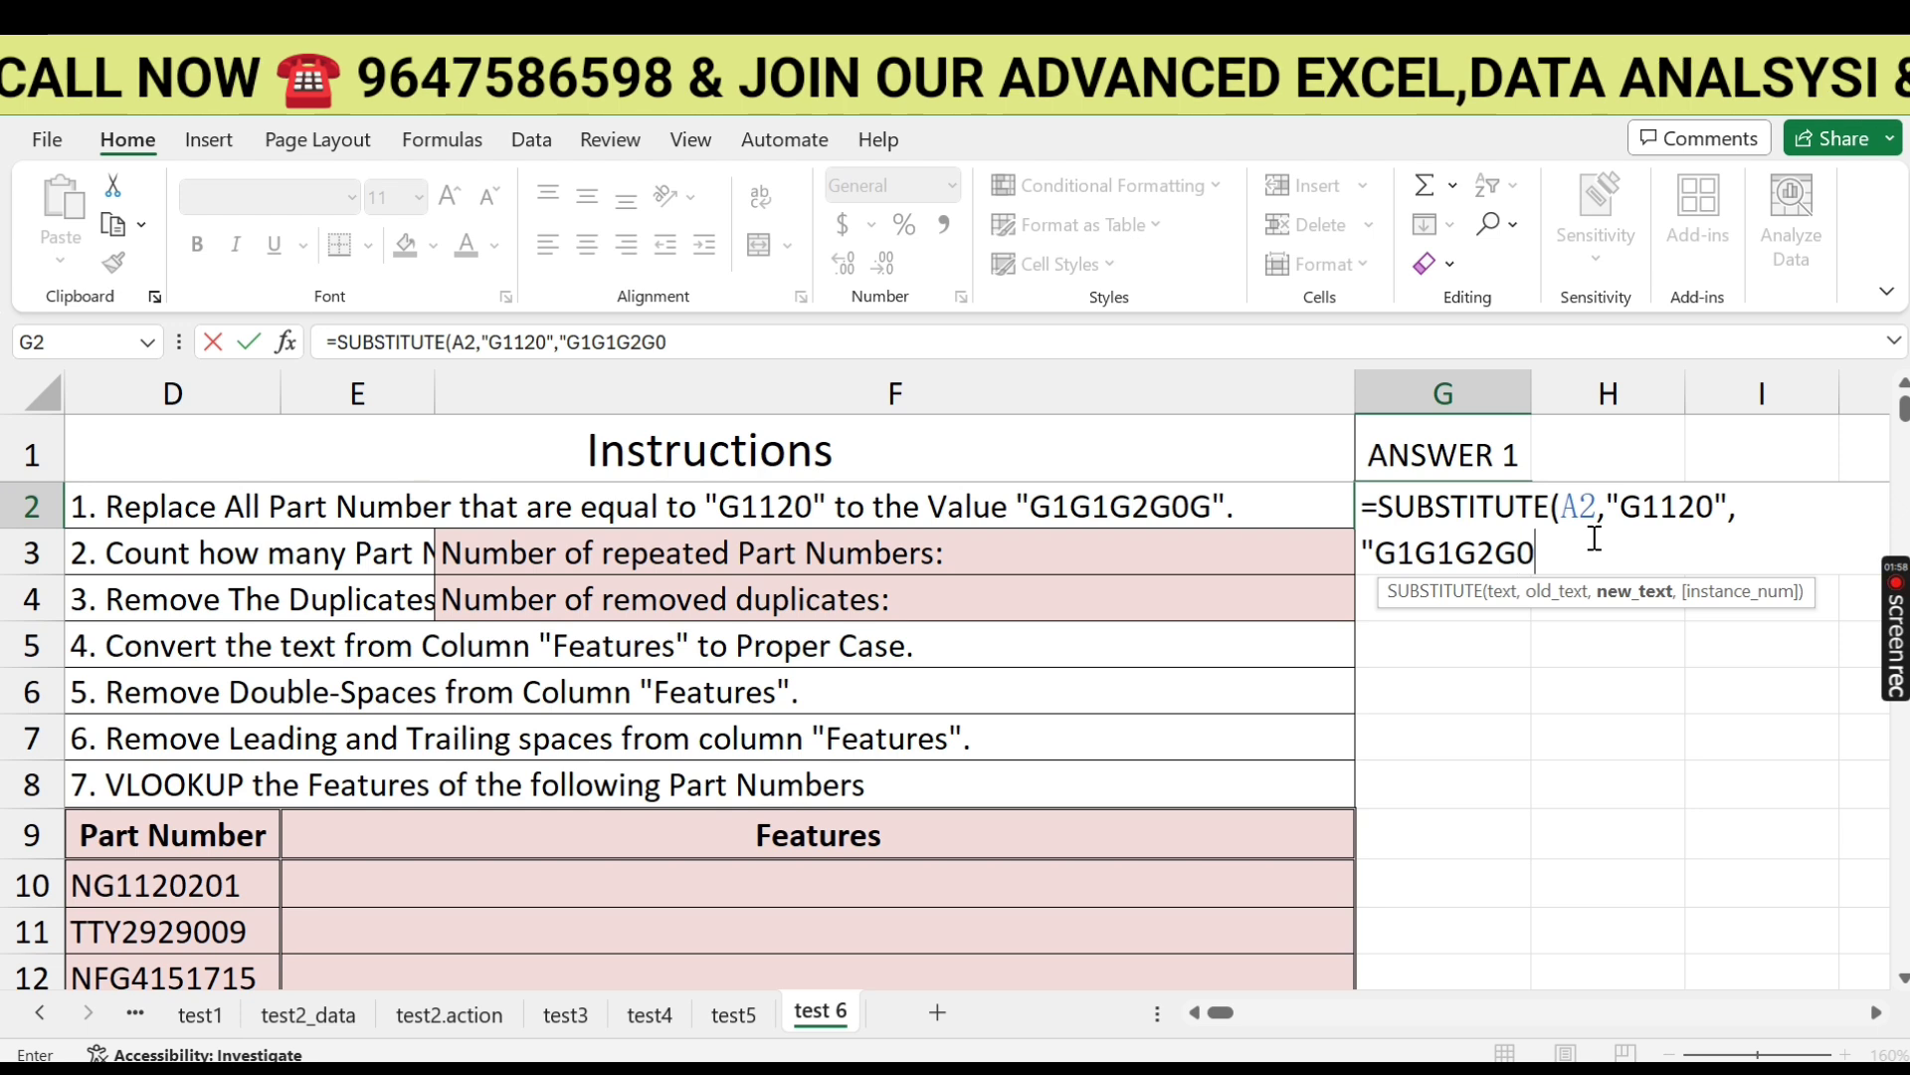
pyautogui.write('G")')
pyautogui.press('Return')
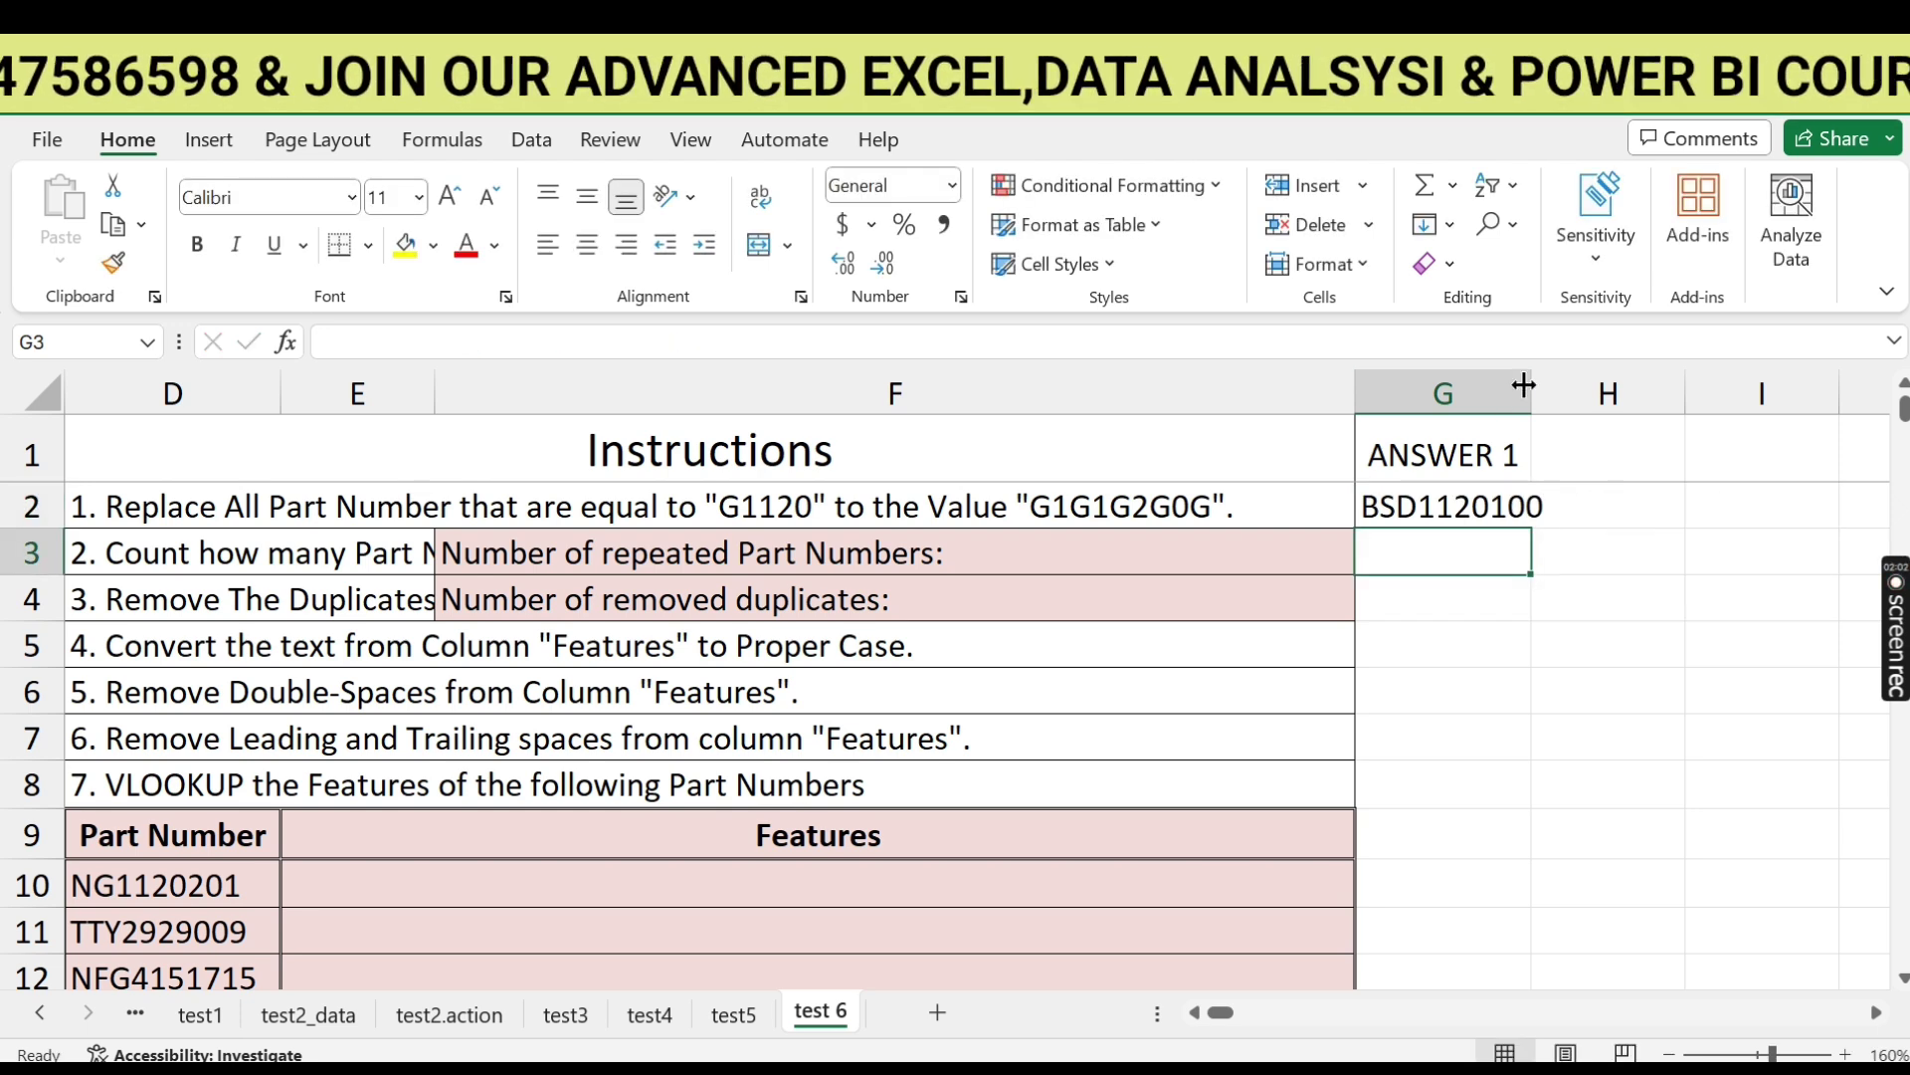
# Fill the G2 formula down column G for all part numbers and widen the column to fit the results.
pyautogui.moveTo(1523, 385); pyautogui.dragTo(1545, 385)
pyautogui.click(1472, 508)
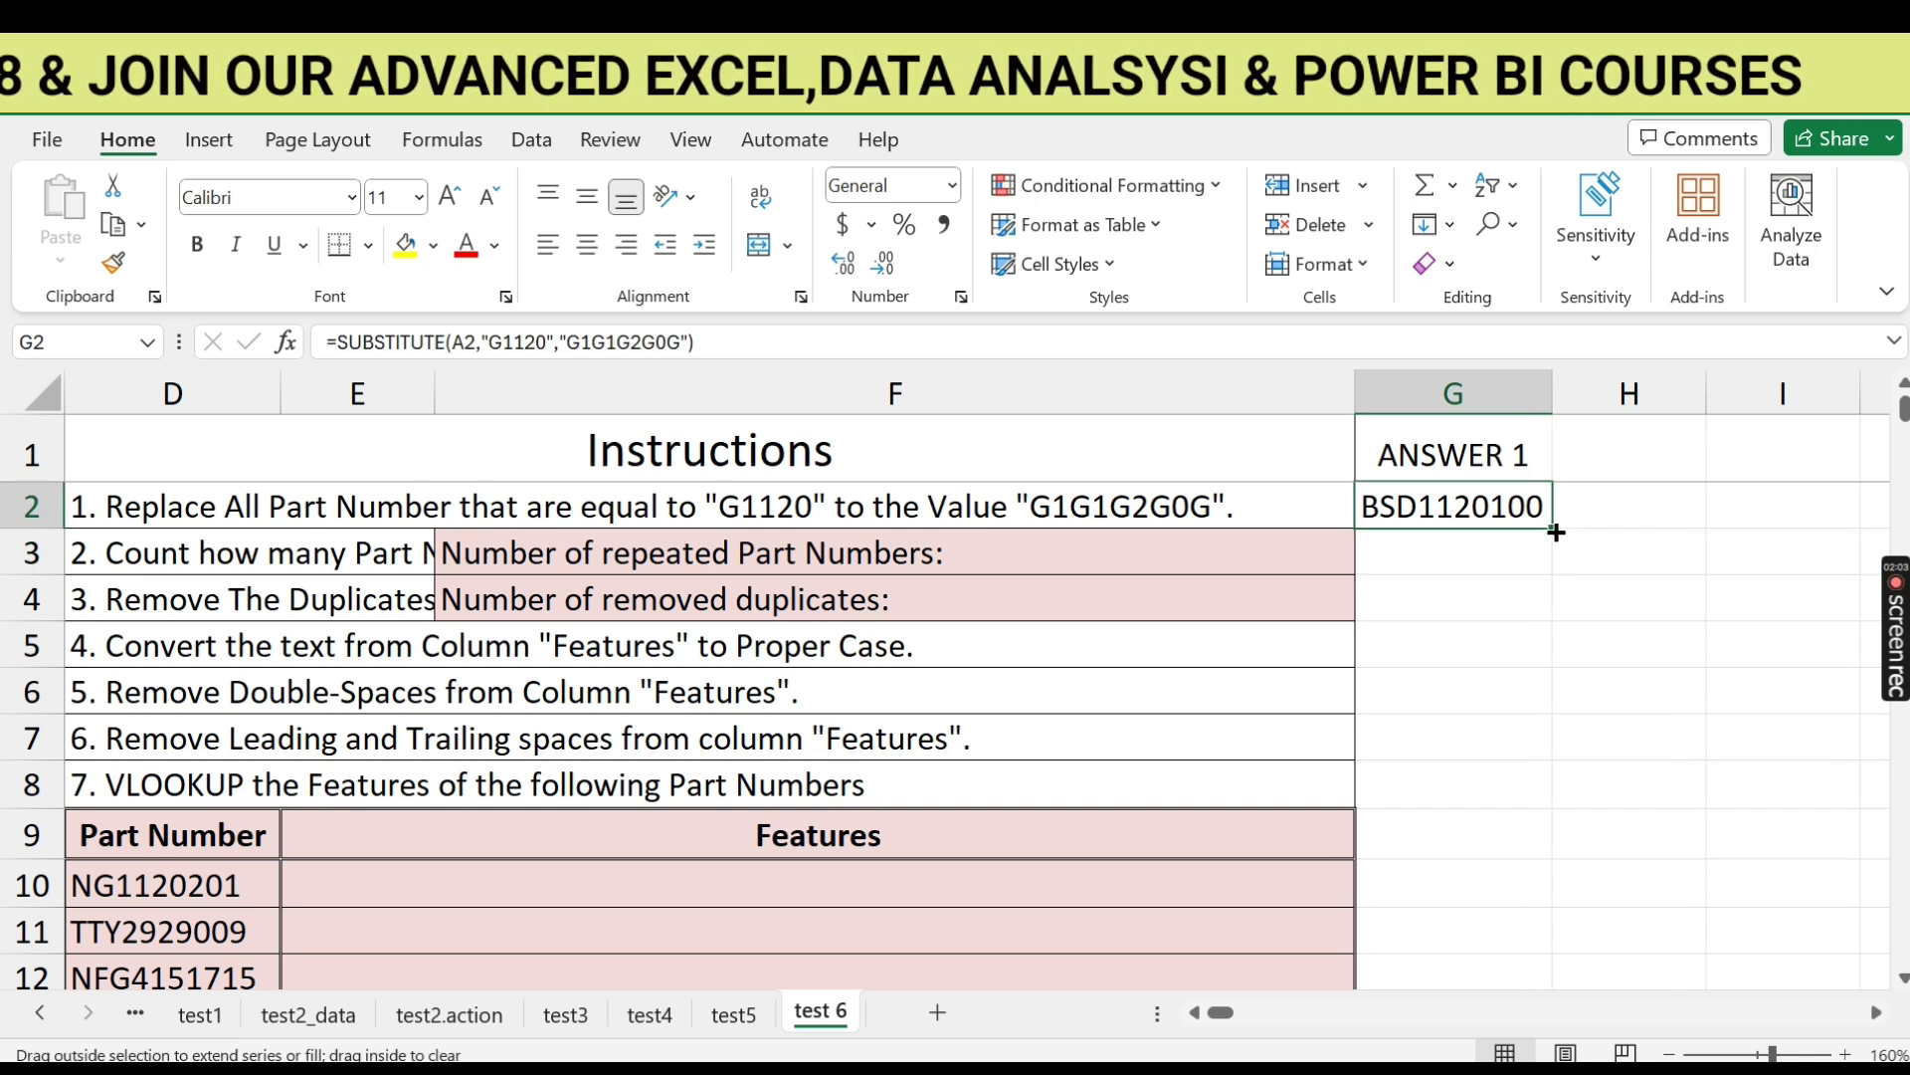
pyautogui.doubleClick(1555, 533)
pyautogui.click(1508, 554)
pyautogui.moveTo(1553, 393); pyautogui.dragTo(1646, 393)
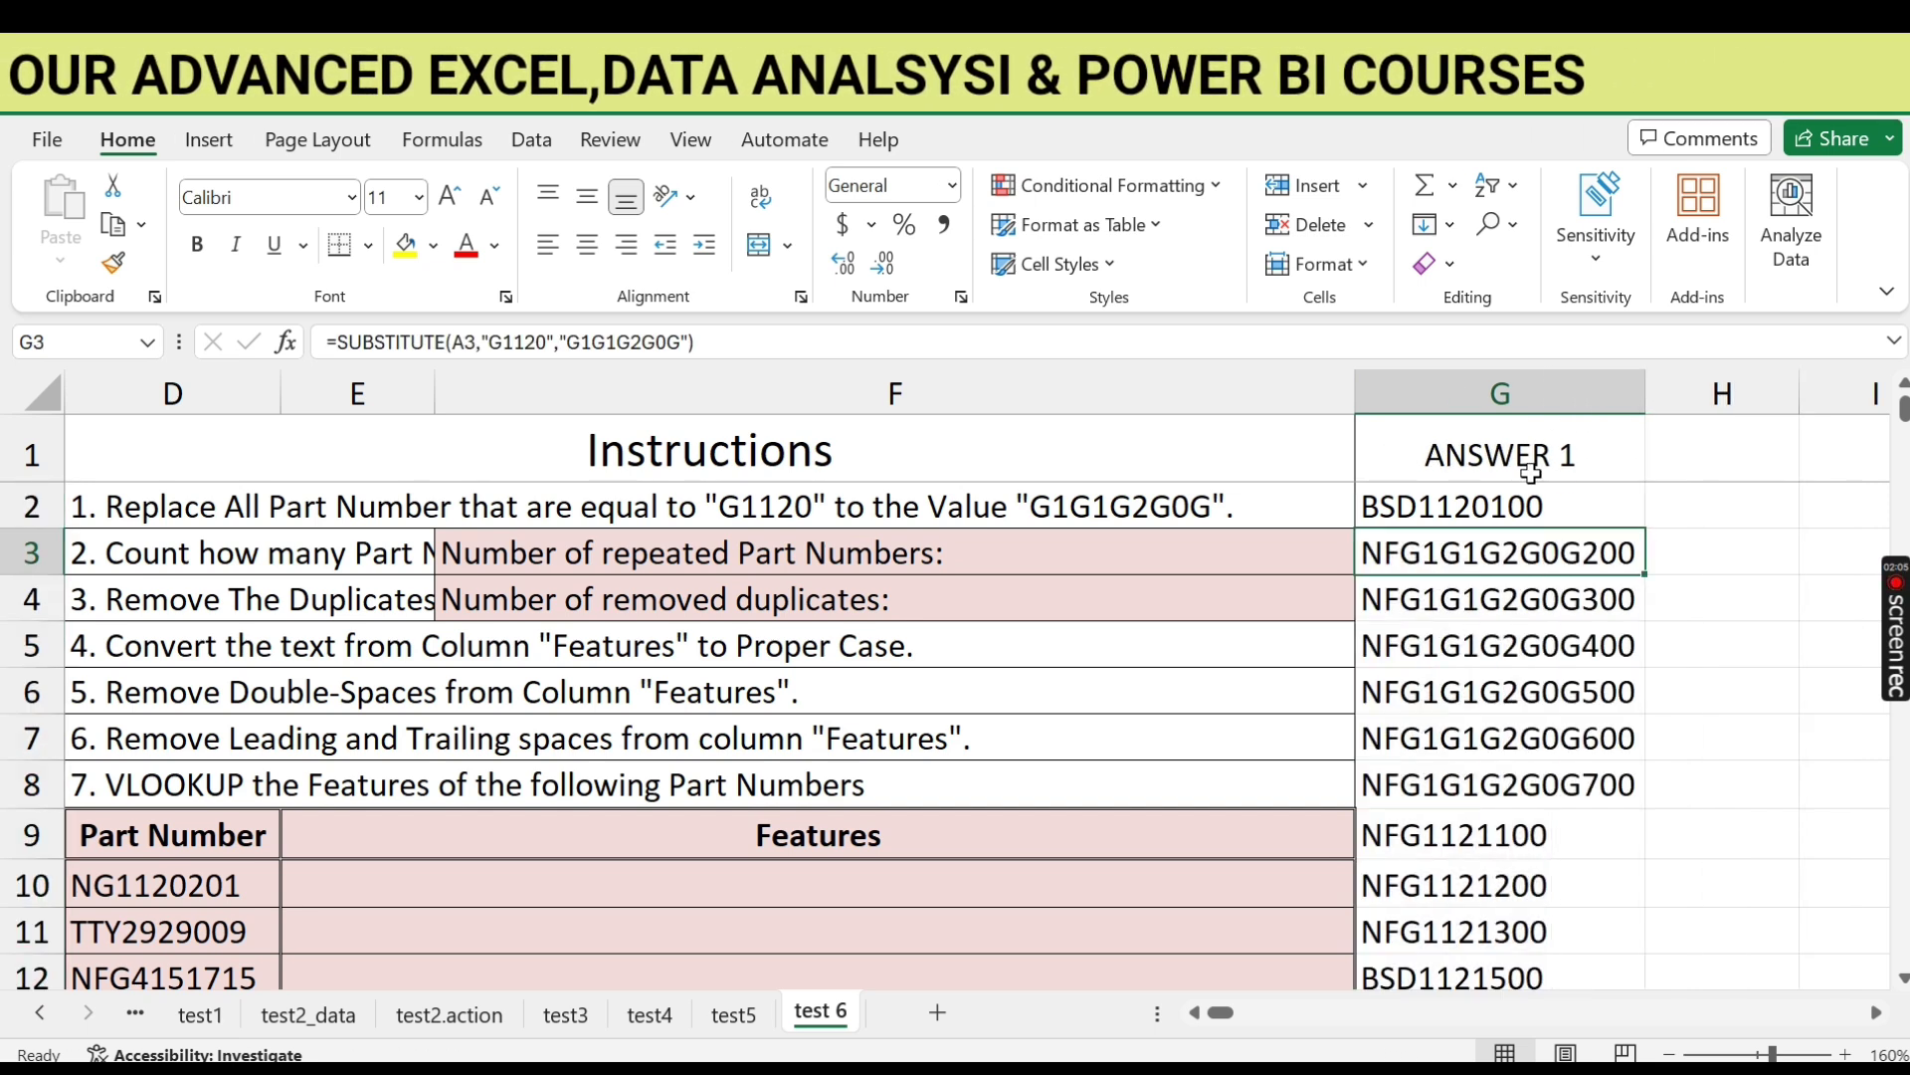
# Read the second instruction in D3 about repeated part numbers and its answer cell F3.
pyautogui.click(1530, 474)
pyautogui.press('Left')
pyautogui.press('Left')
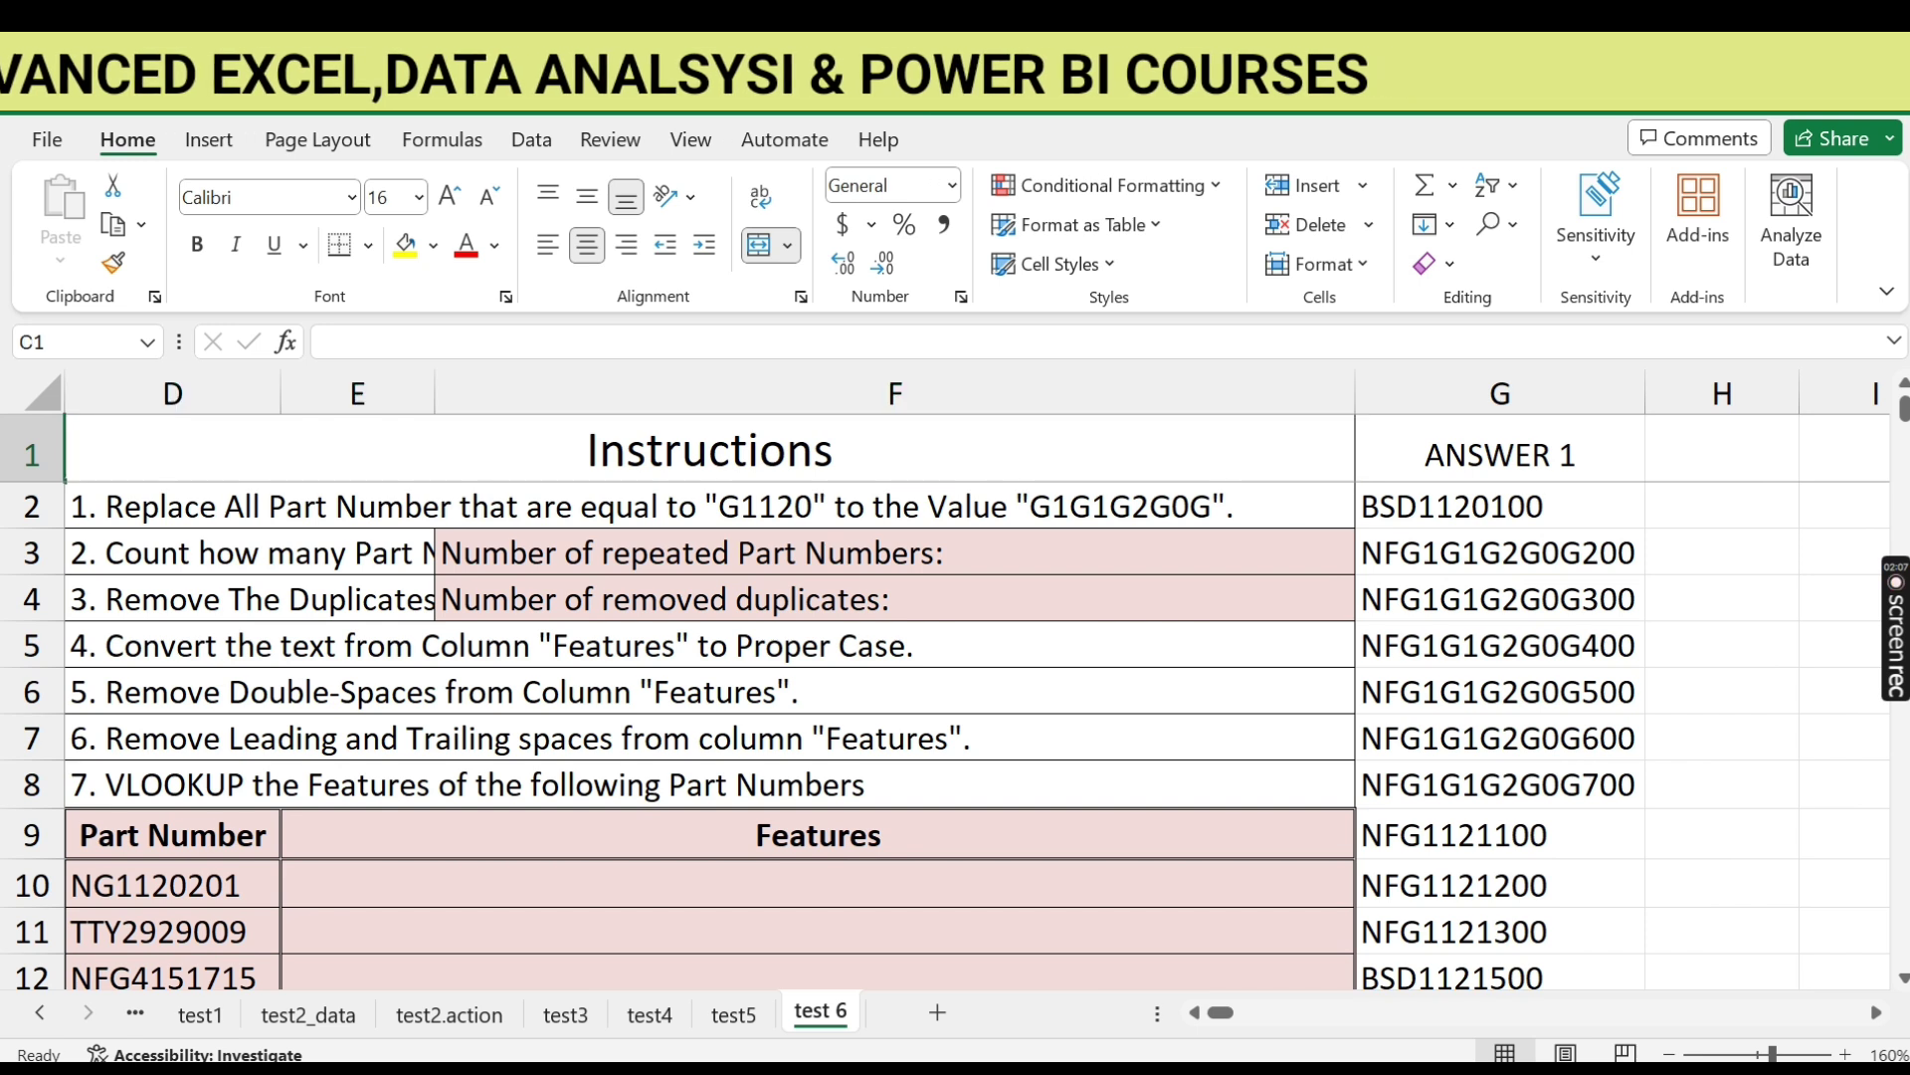
pyautogui.press('Down')
pyautogui.press('Down')
pyautogui.press('Right')
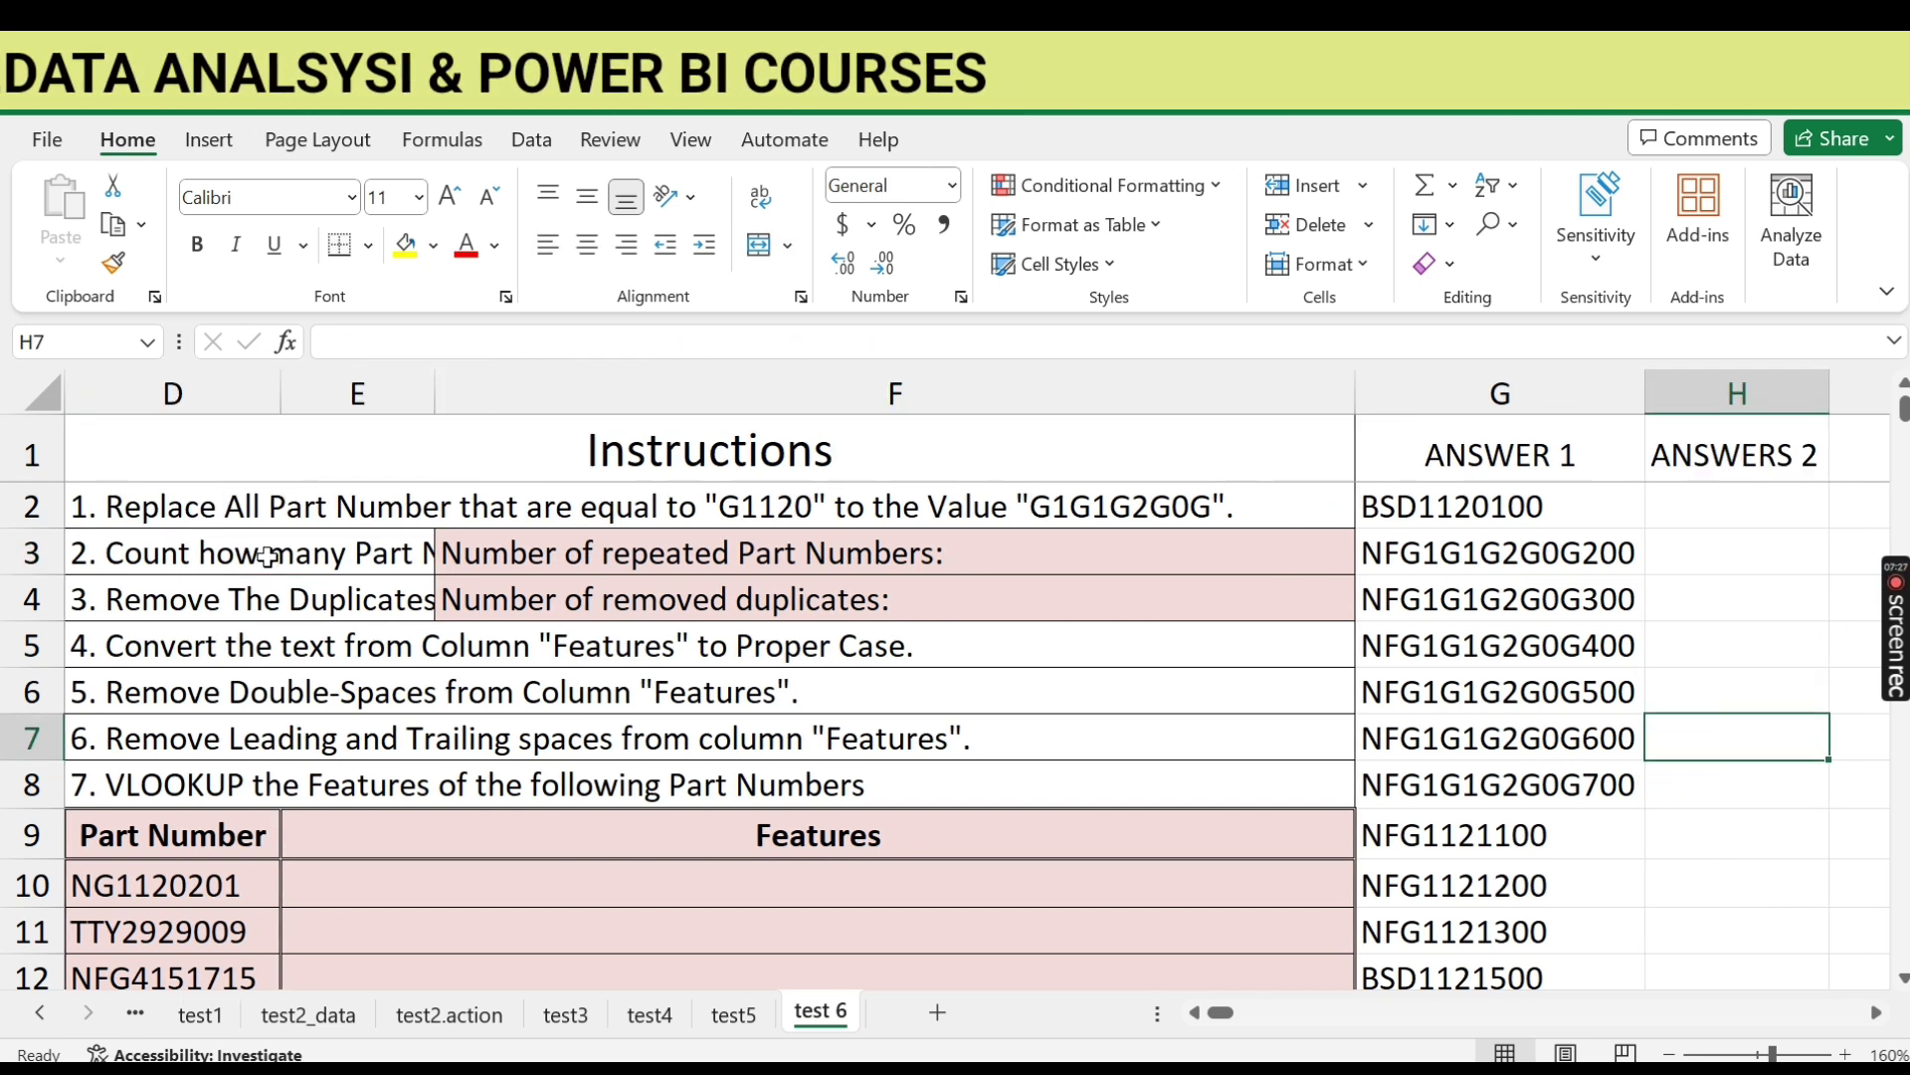
pyautogui.click(269, 555)
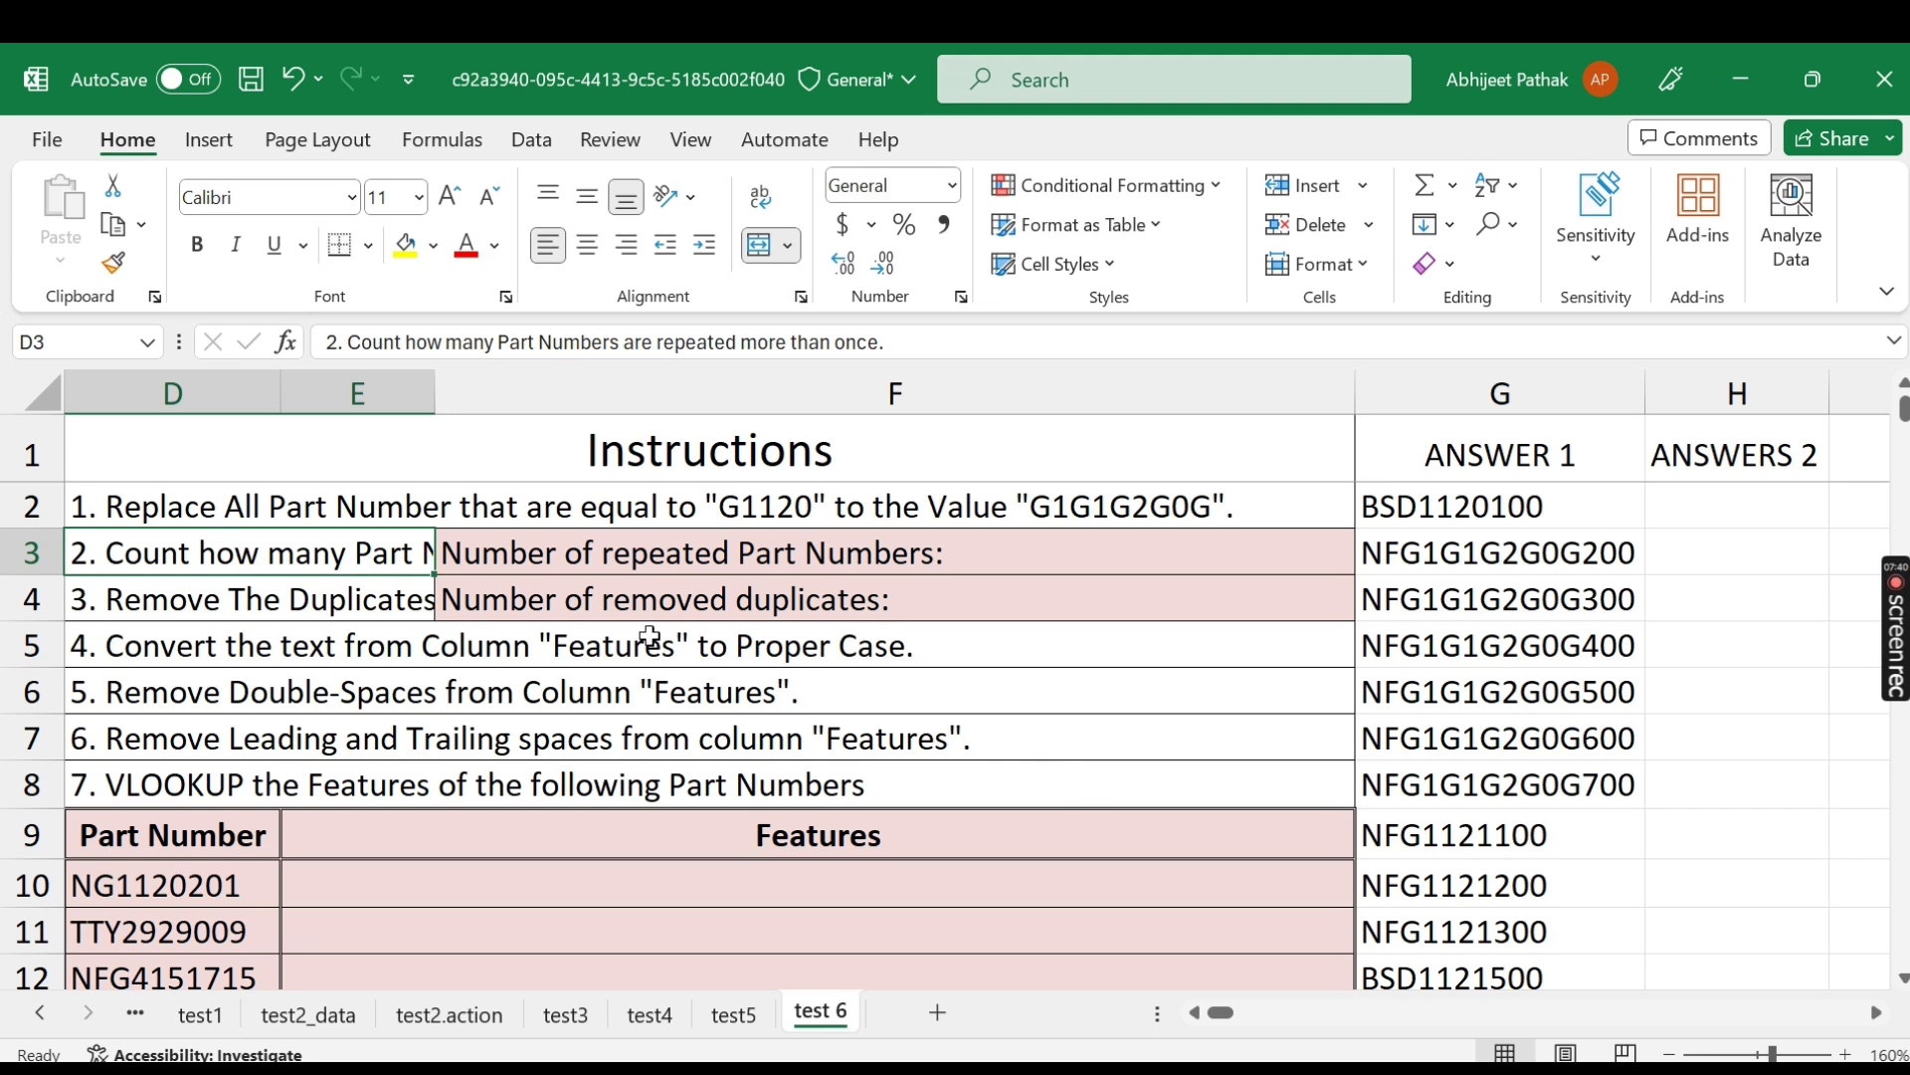
pyautogui.click(1025, 560)
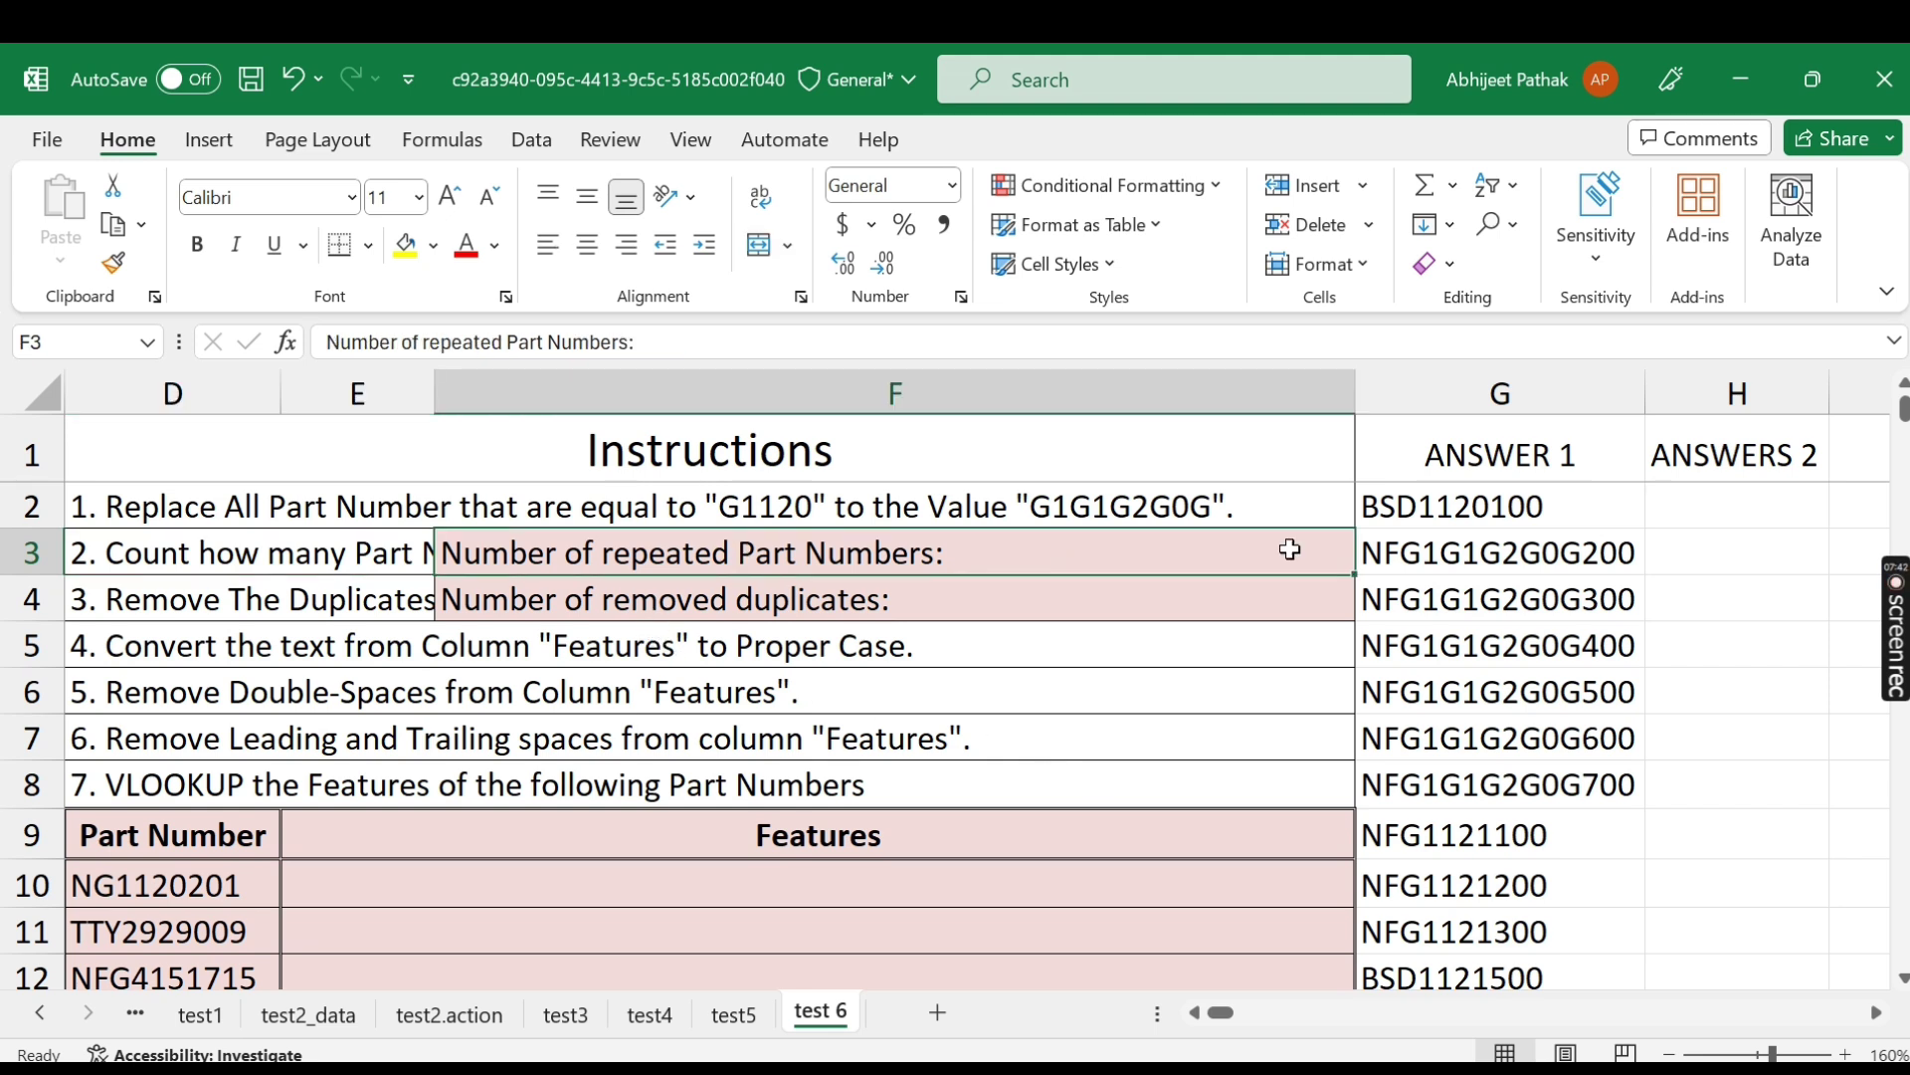
pyautogui.click(1743, 494)
pyautogui.click(1012, 552)
# Count all part numbers in H2 with a COUNTA formula covering column A from A2 to the last entry.
pyautogui.click(1743, 504)
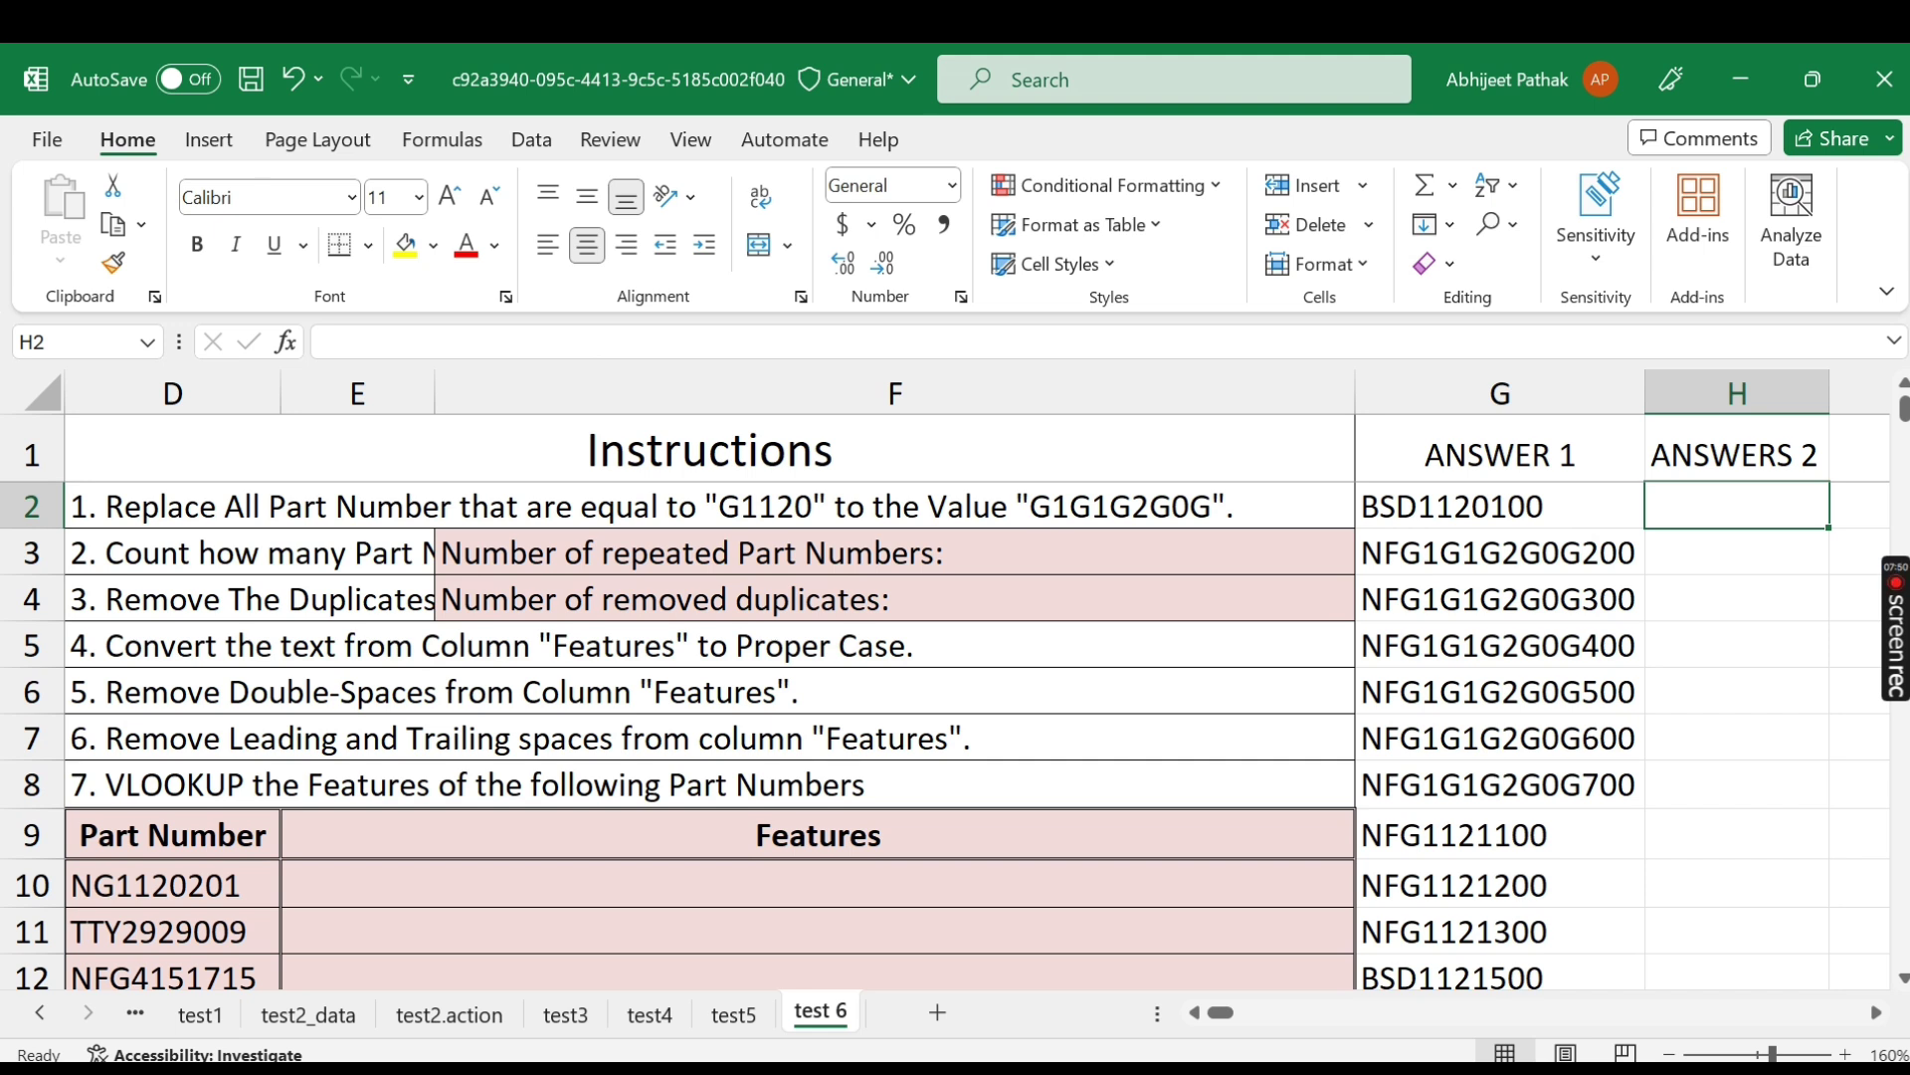
pyautogui.write('=COUN')
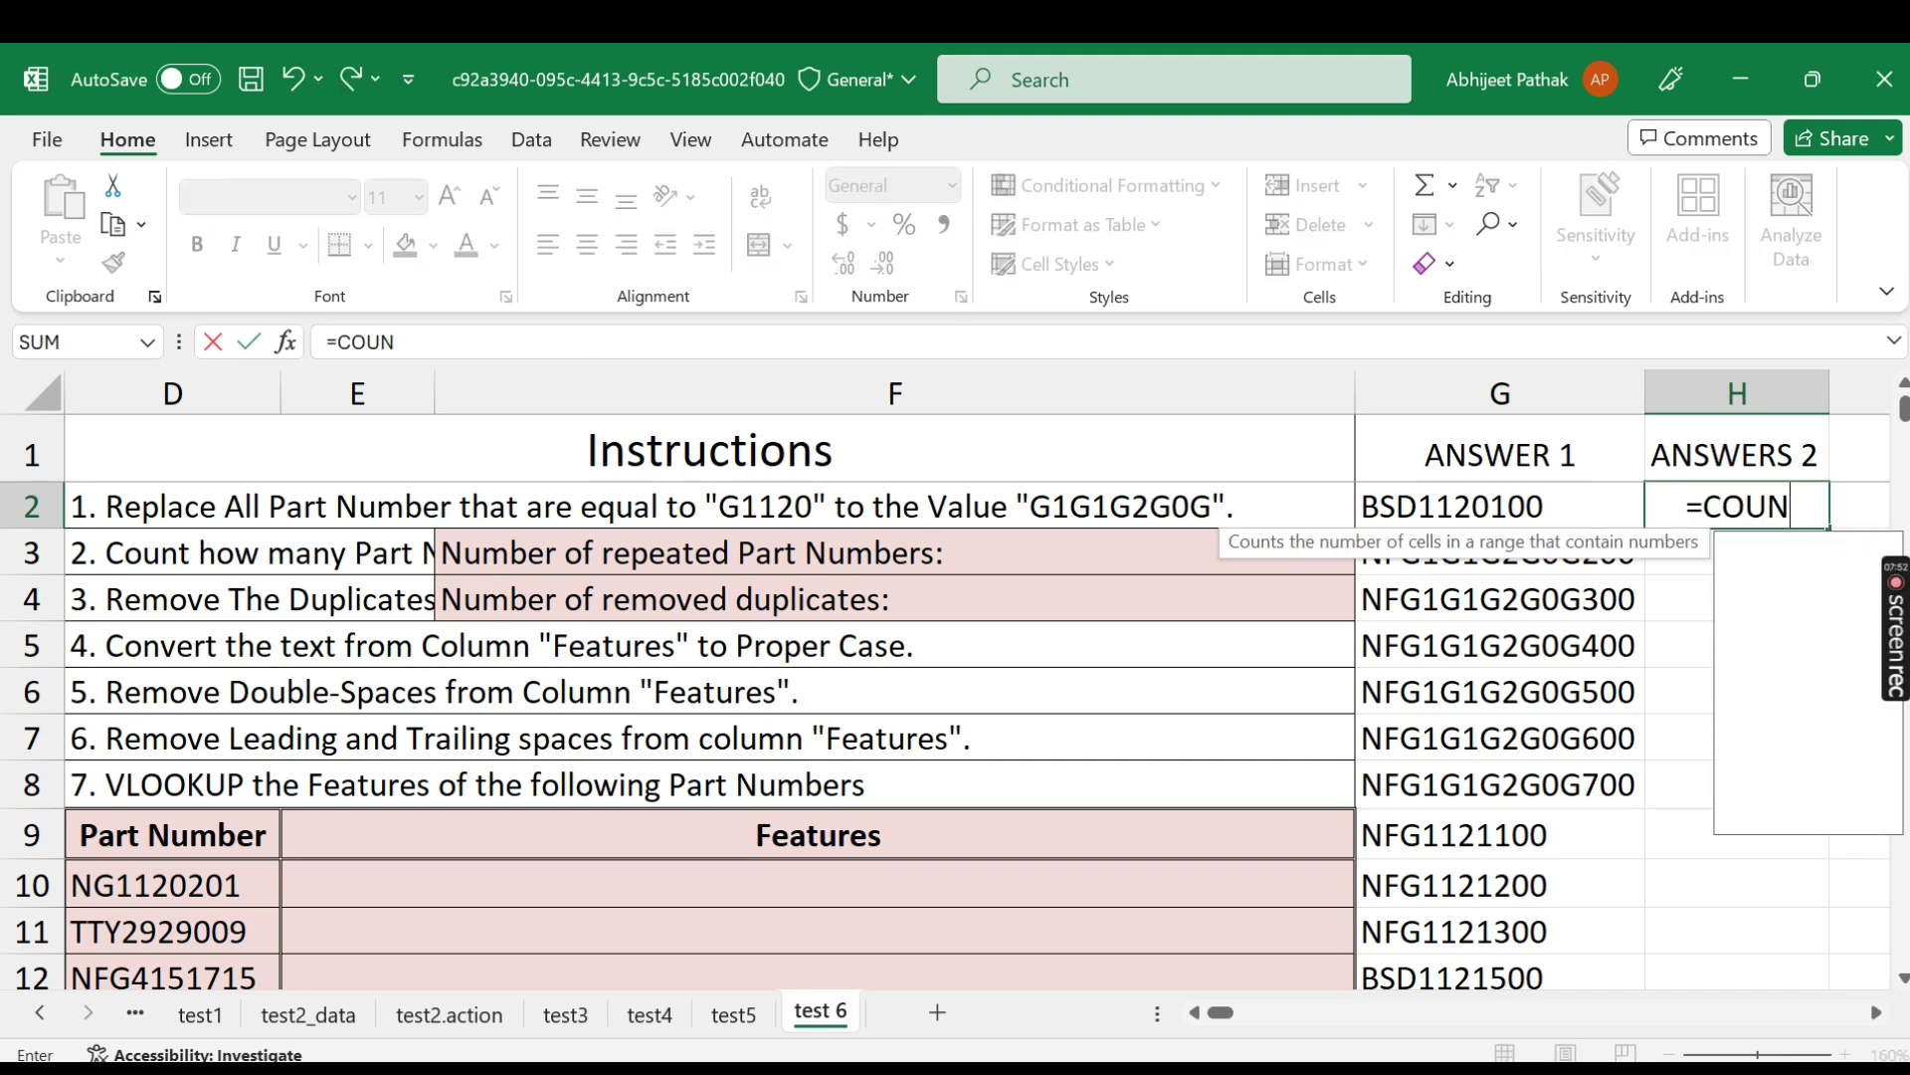
pyautogui.write('TA(')
pyautogui.click(582, 548)
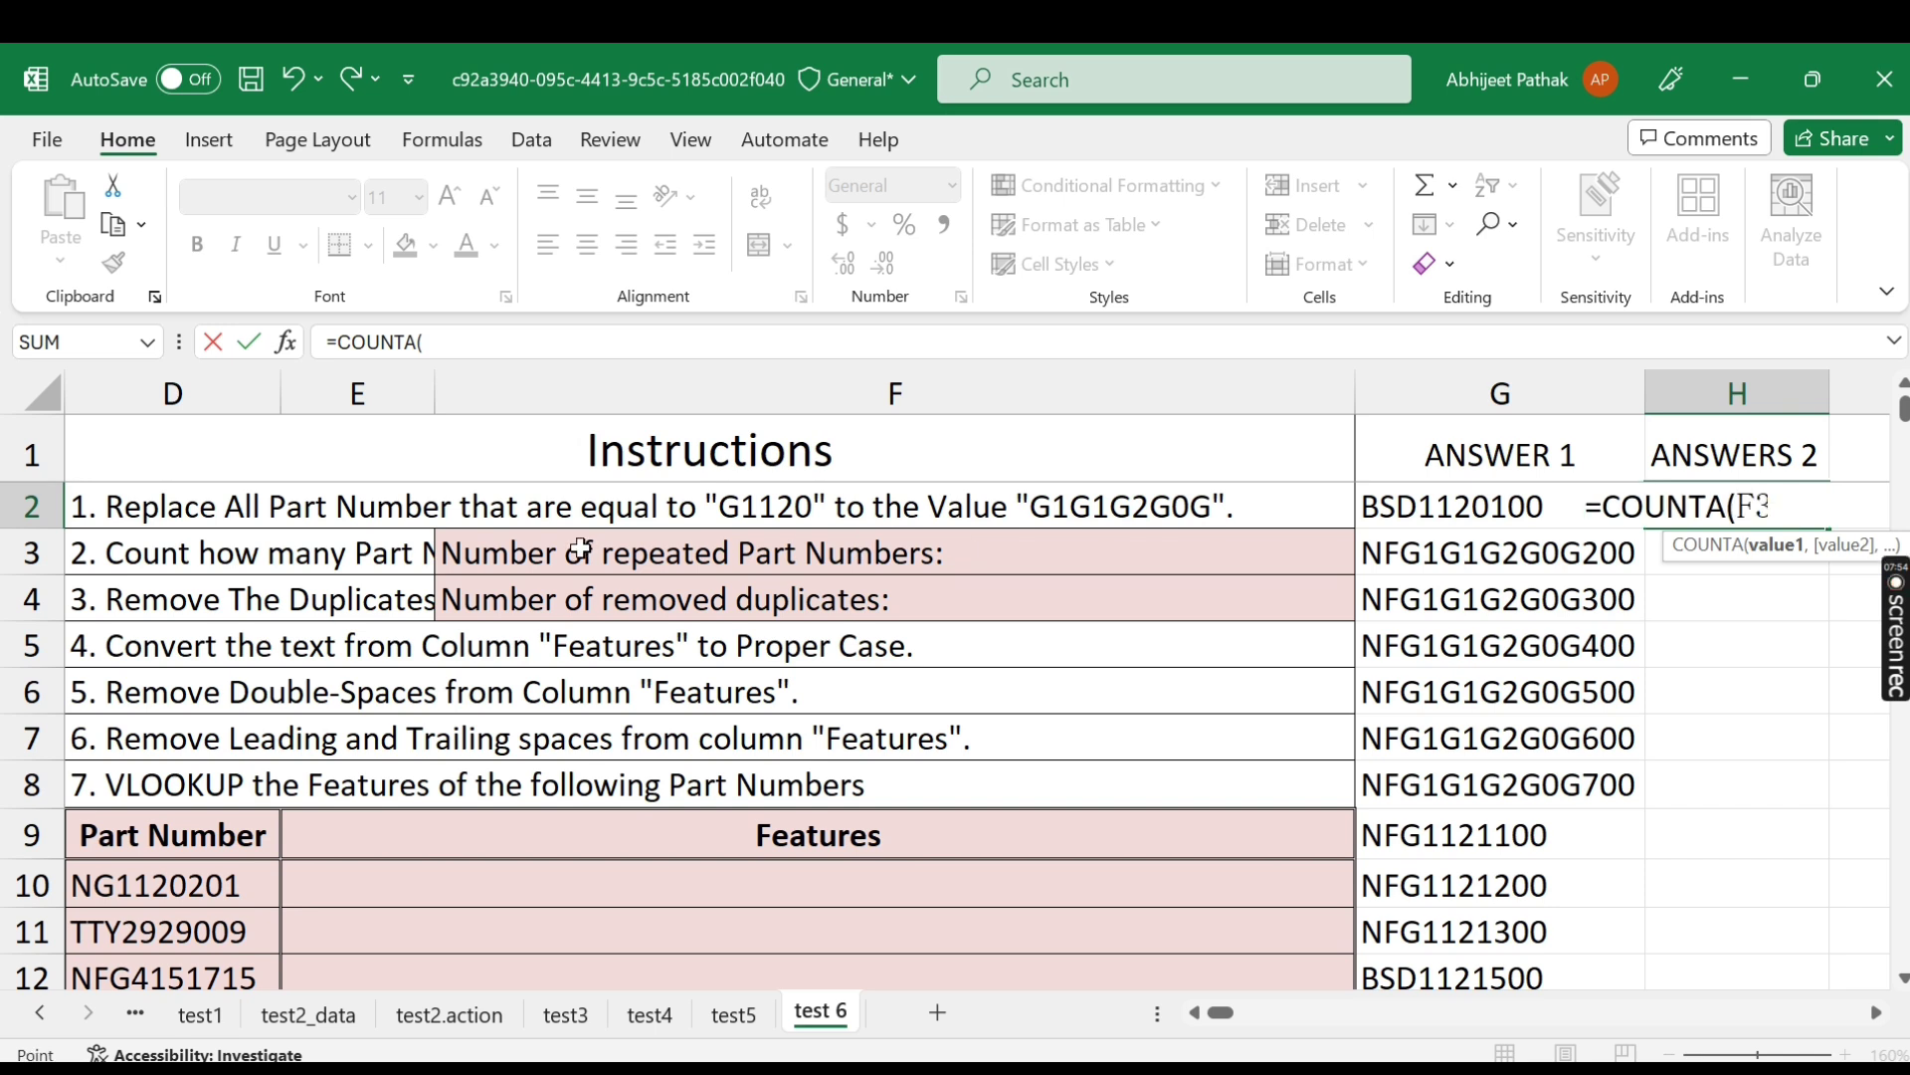
pyautogui.press('Home')
pyautogui.press('Up')
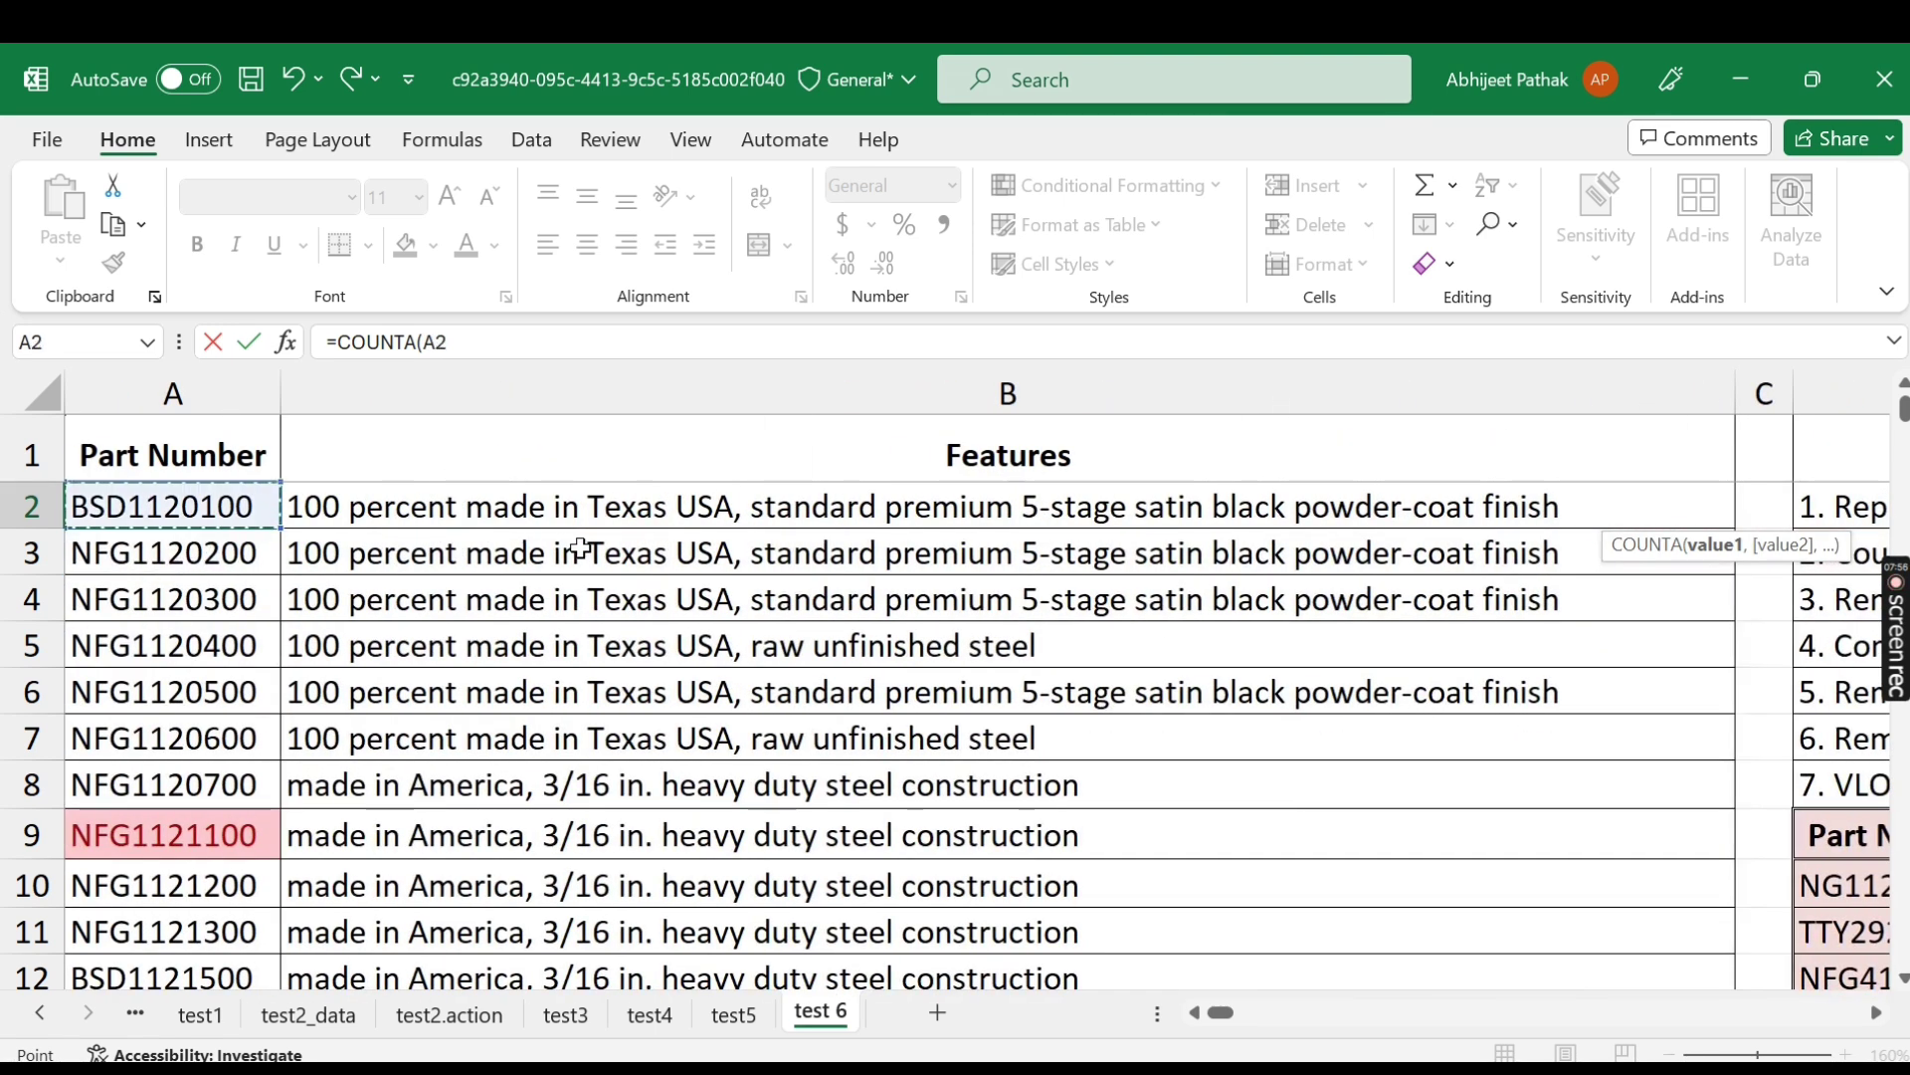
pyautogui.hotkey('ctrl', 'shift', 'Down')
pyautogui.press('Tab')
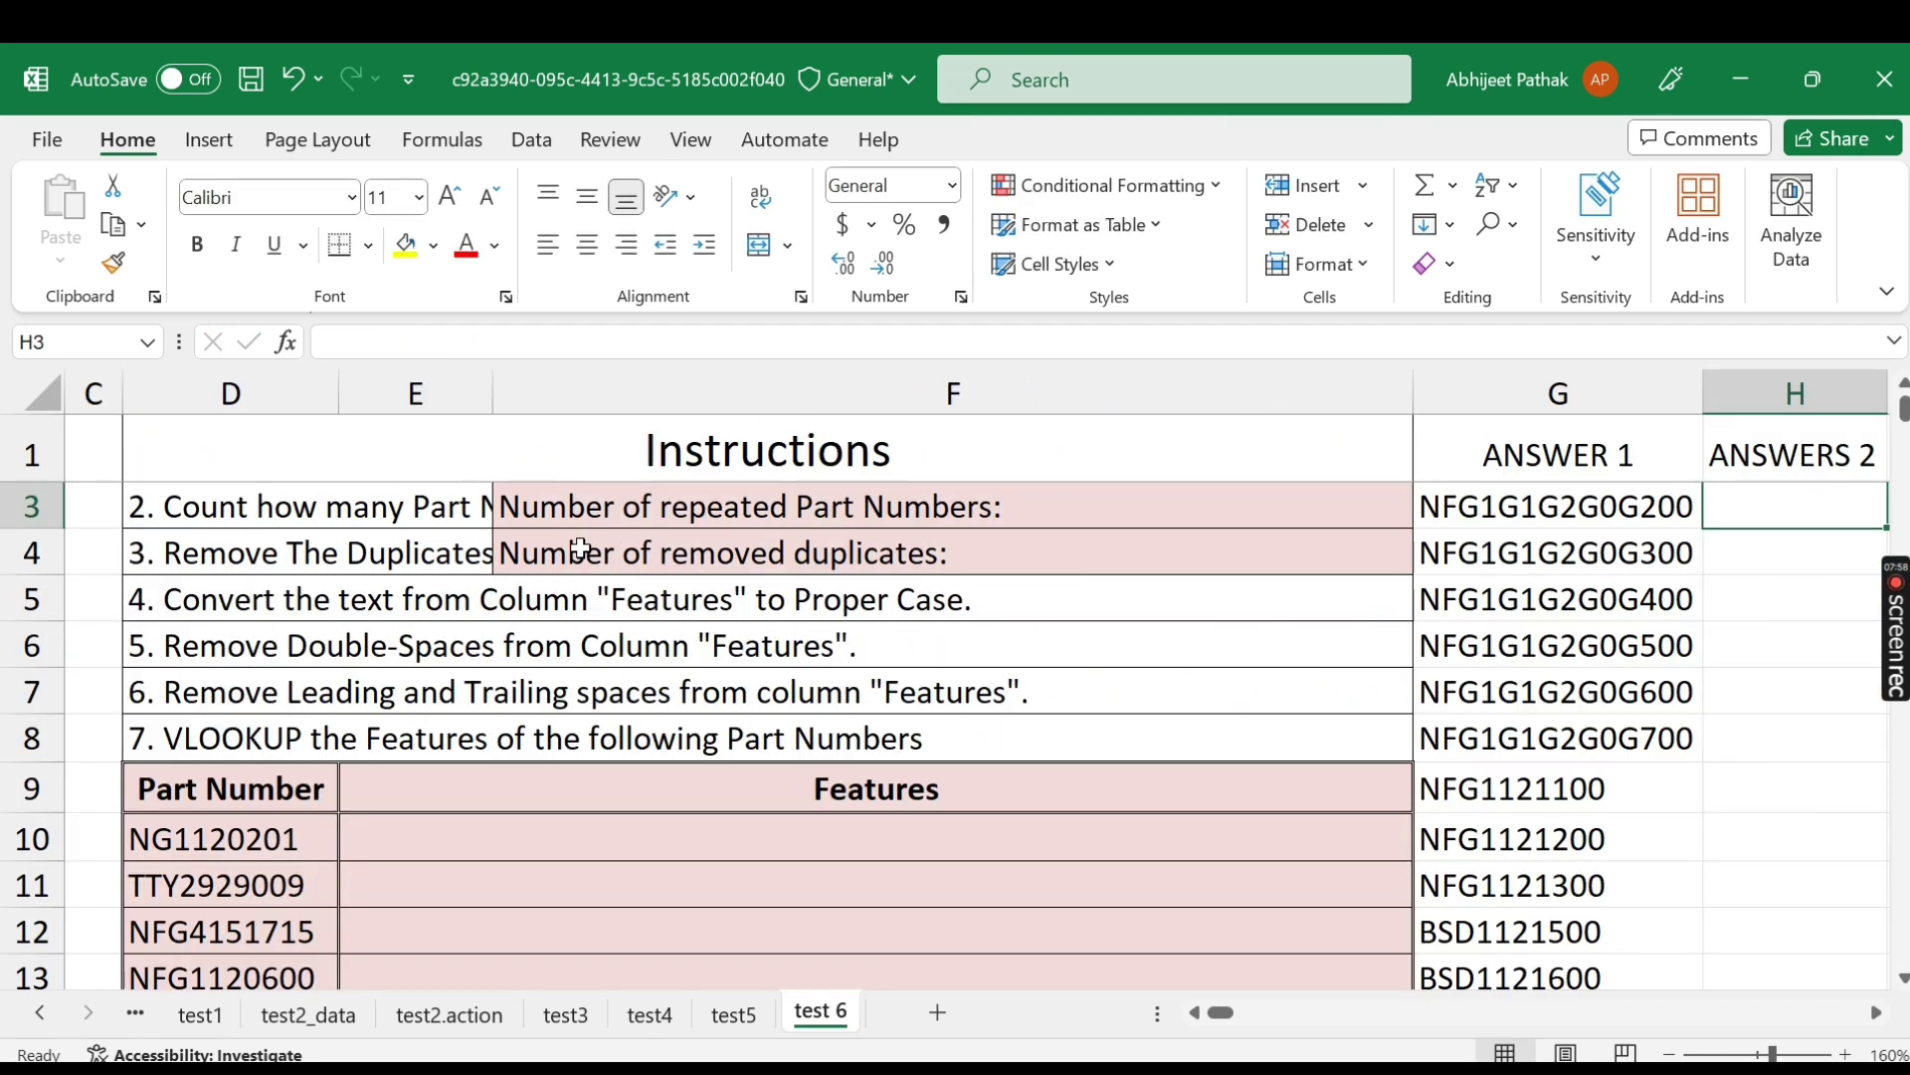
# Begin a UNIQUE formula in I2 with the part number range A2:A1095 as its array.
pyautogui.write('=UNIQUE(')
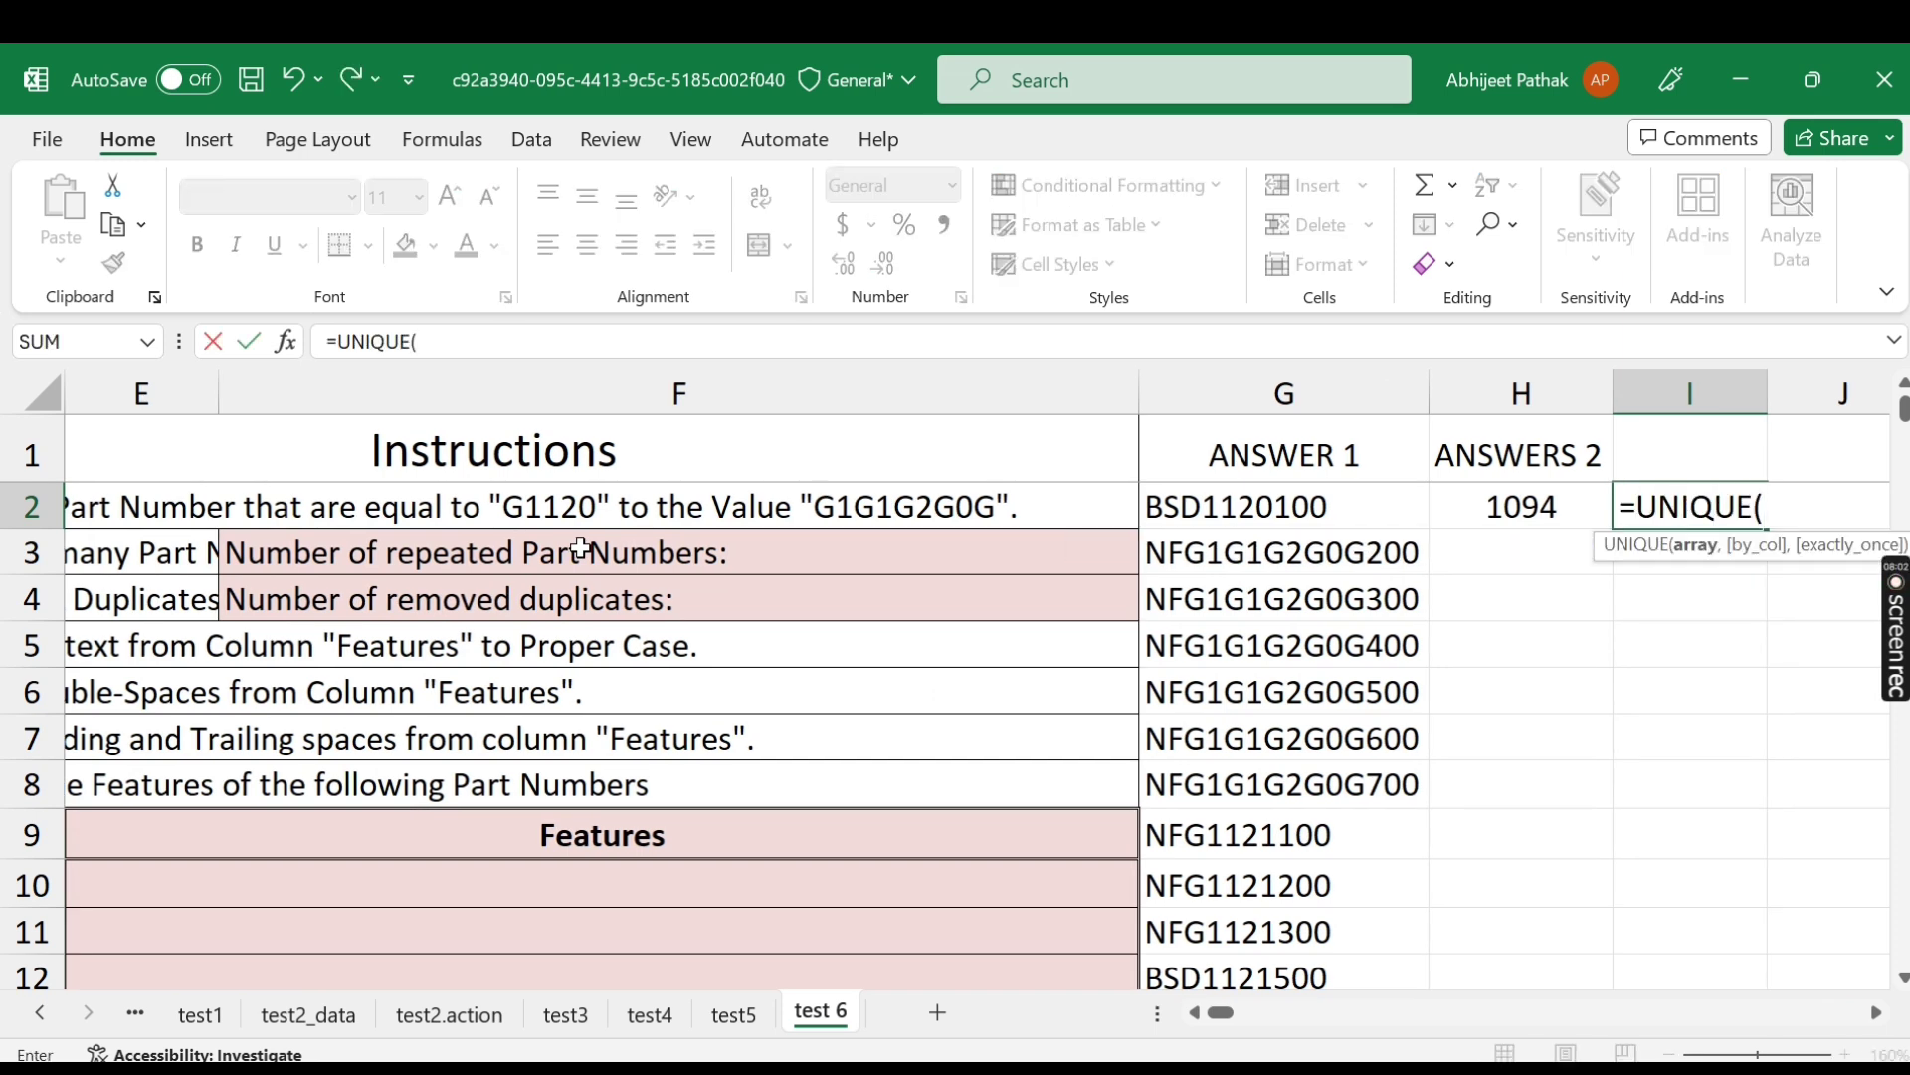
pyautogui.press('Left')
pyautogui.press('Left')
pyautogui.press('Left')
pyautogui.press('Left')
pyautogui.press('Left')
pyautogui.press('Left')
pyautogui.press('Left')
pyautogui.press('Left')
pyautogui.hotkey('ctrl', 'shift', 'Down')
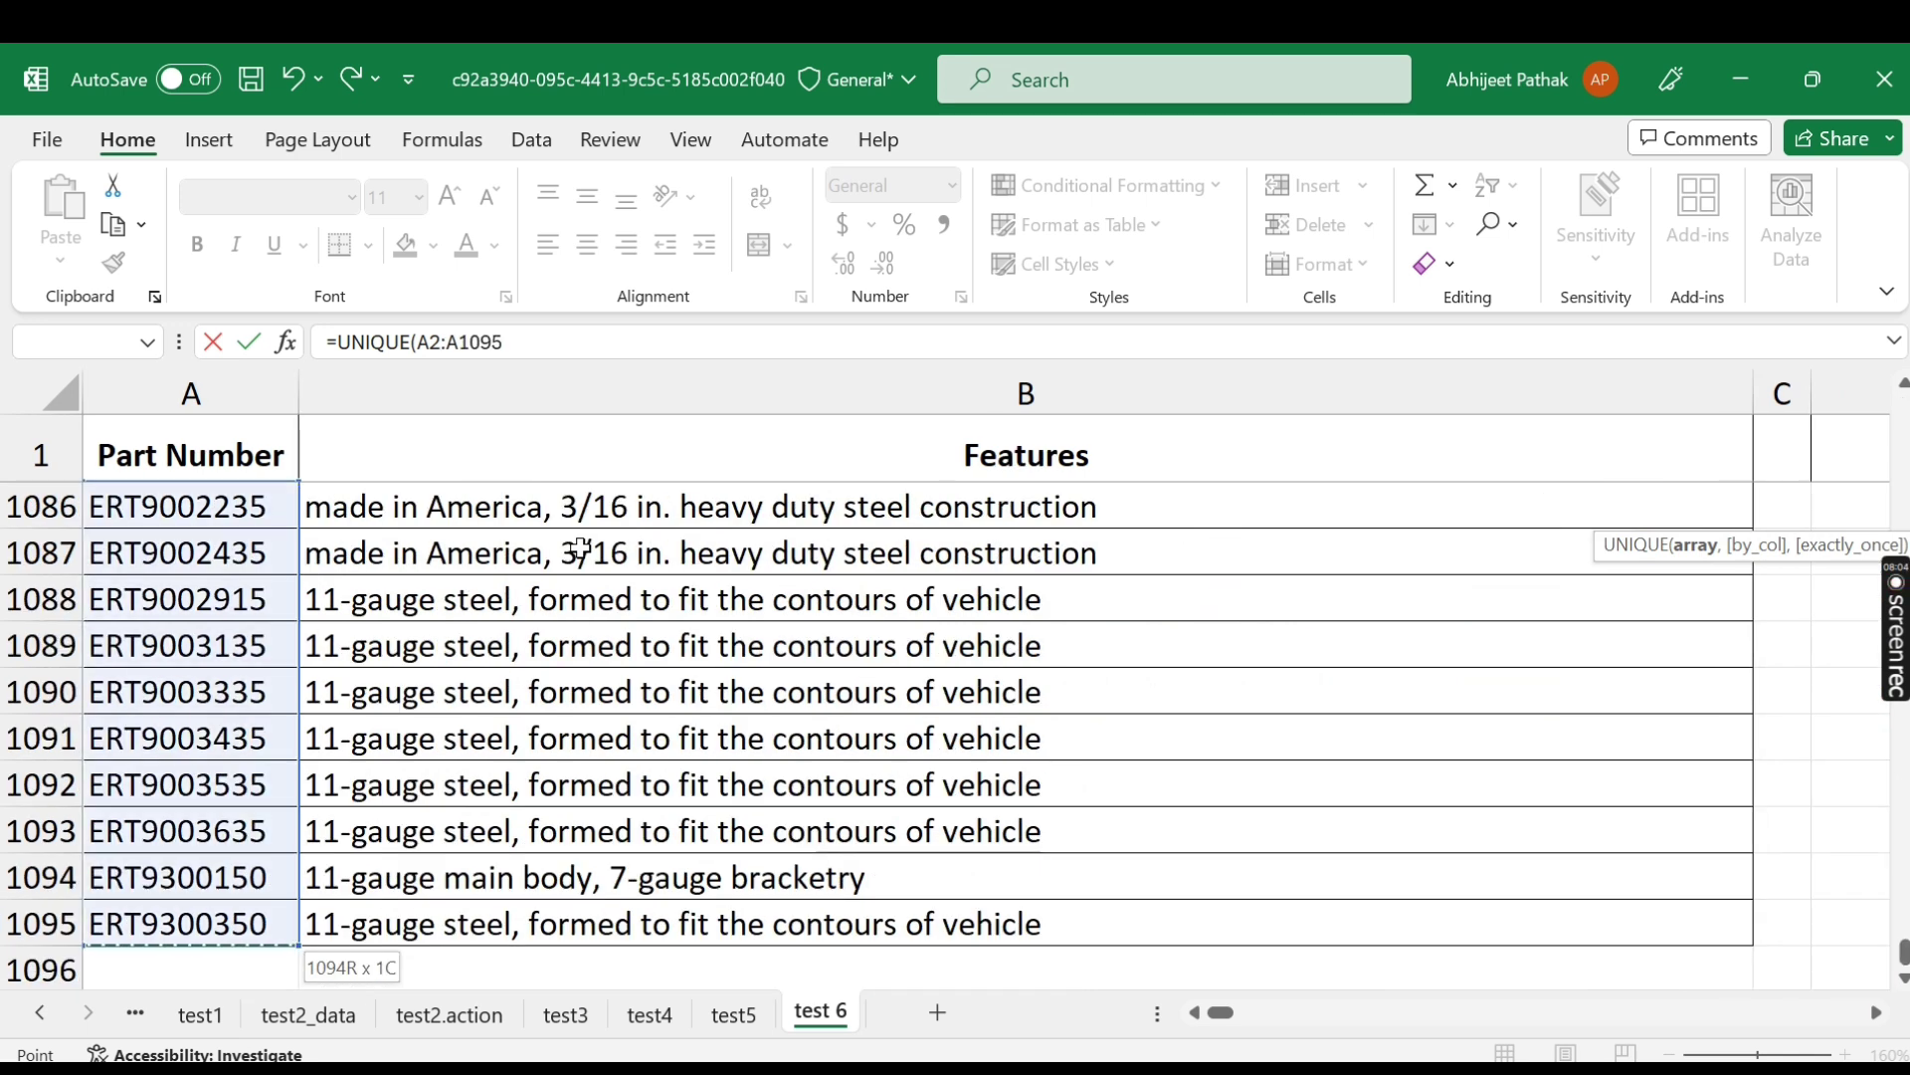
# Complete the UNIQUE formula in I2 with by_col left empty and exactly_once set to TRUE.
pyautogui.write(',')
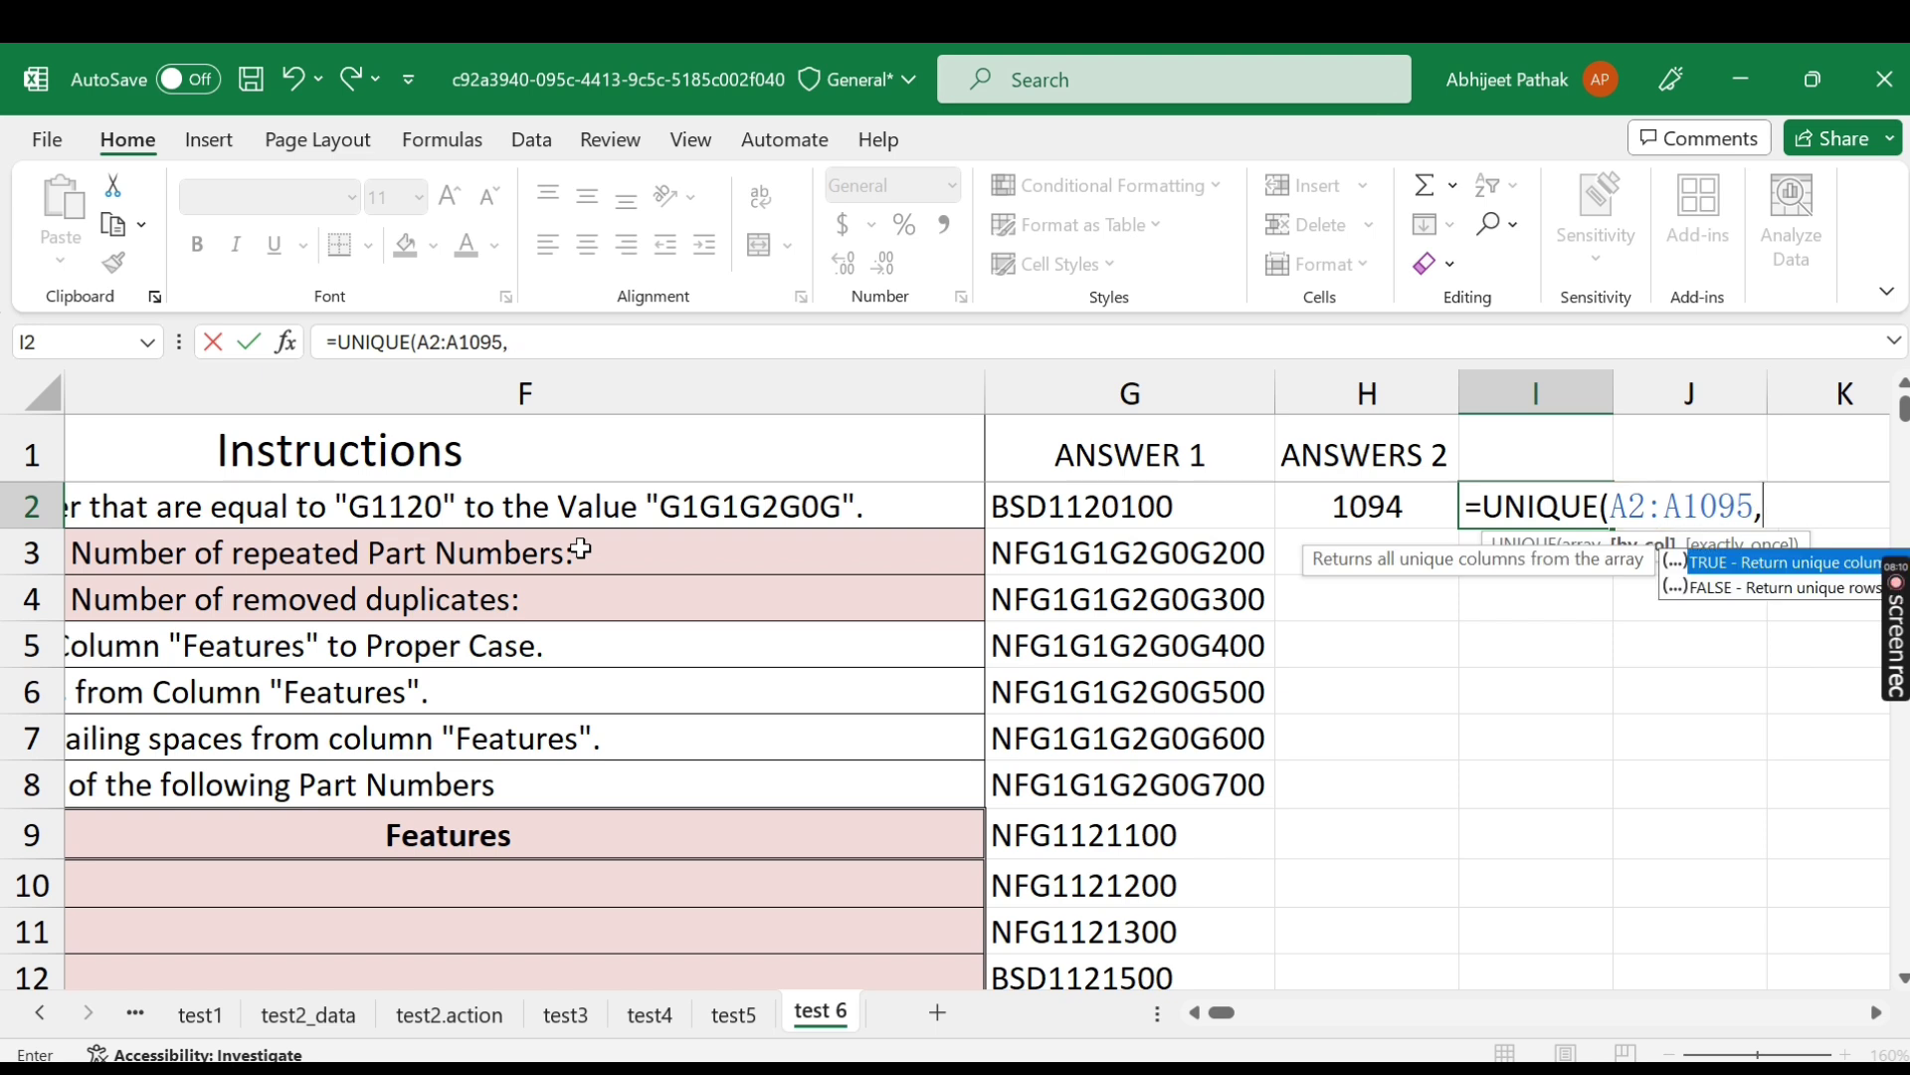
pyautogui.write(',')
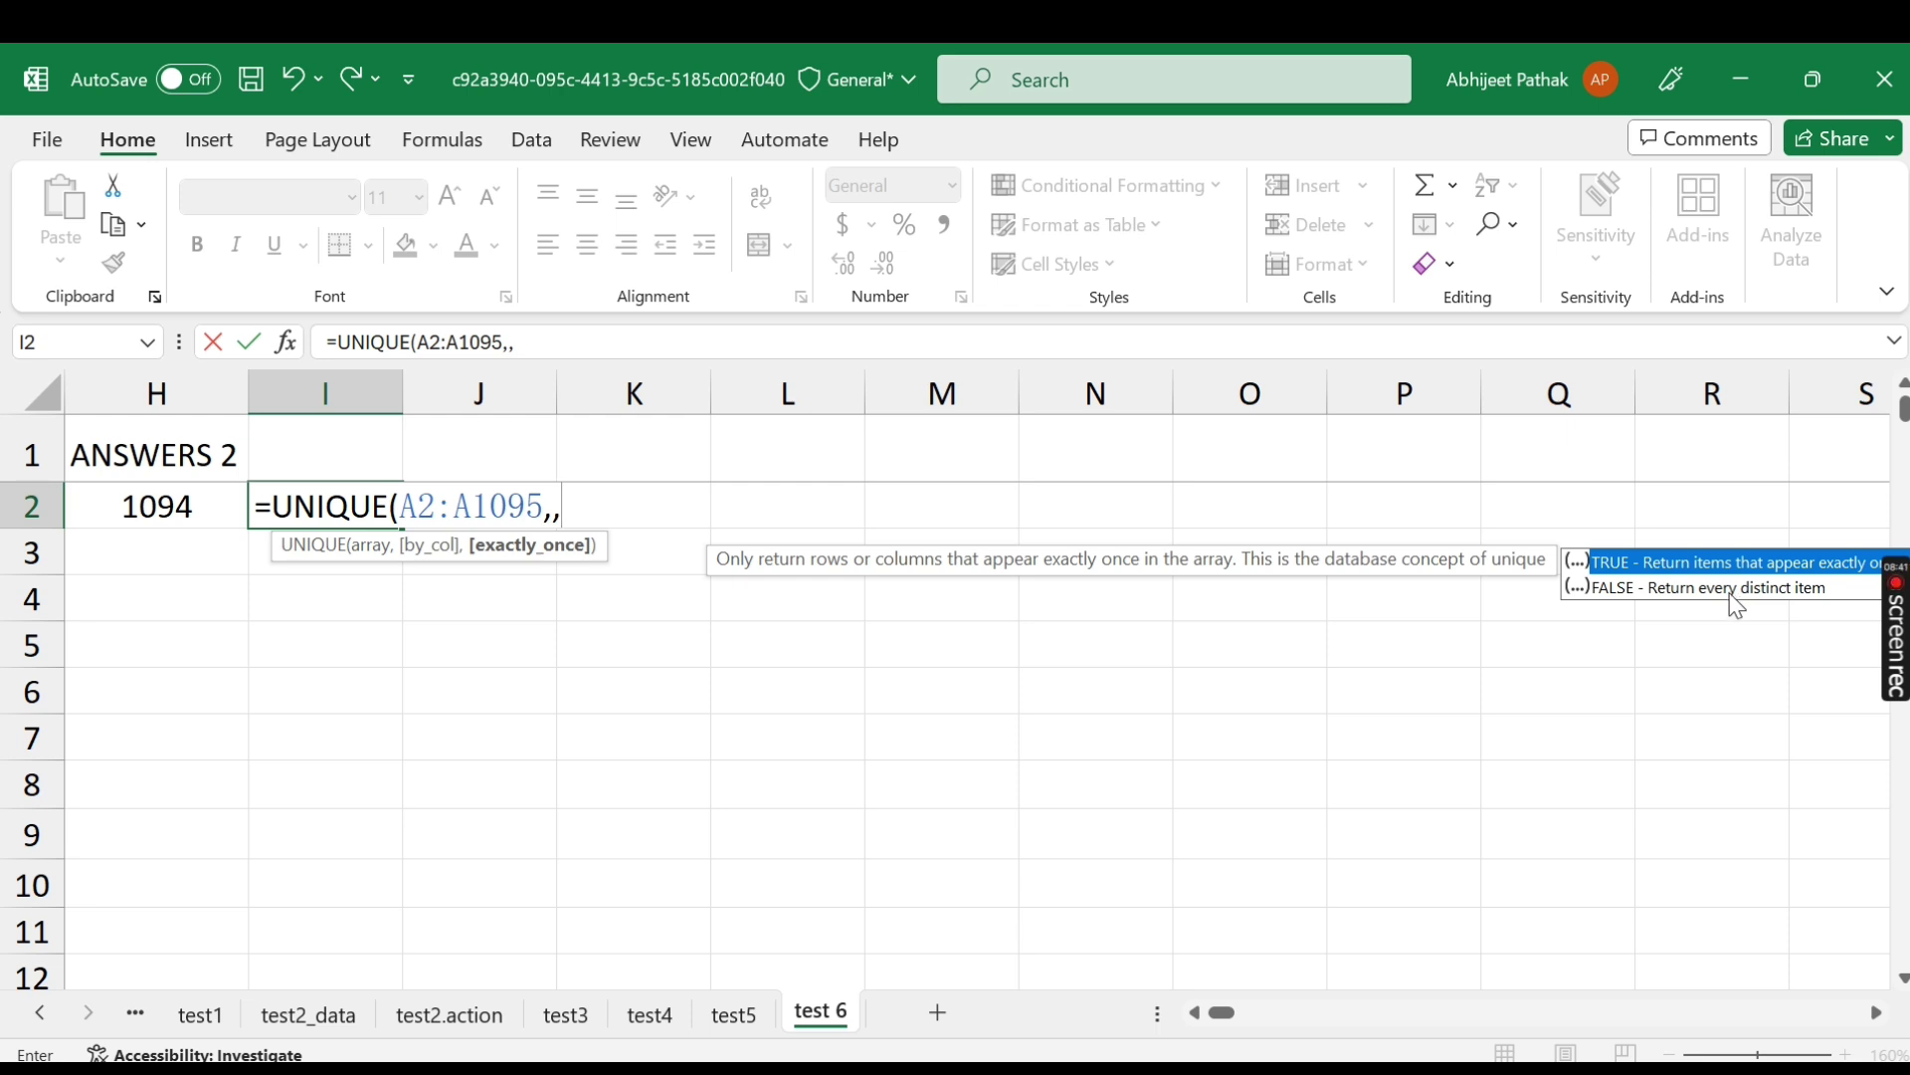
pyautogui.doubleClick(1837, 563)
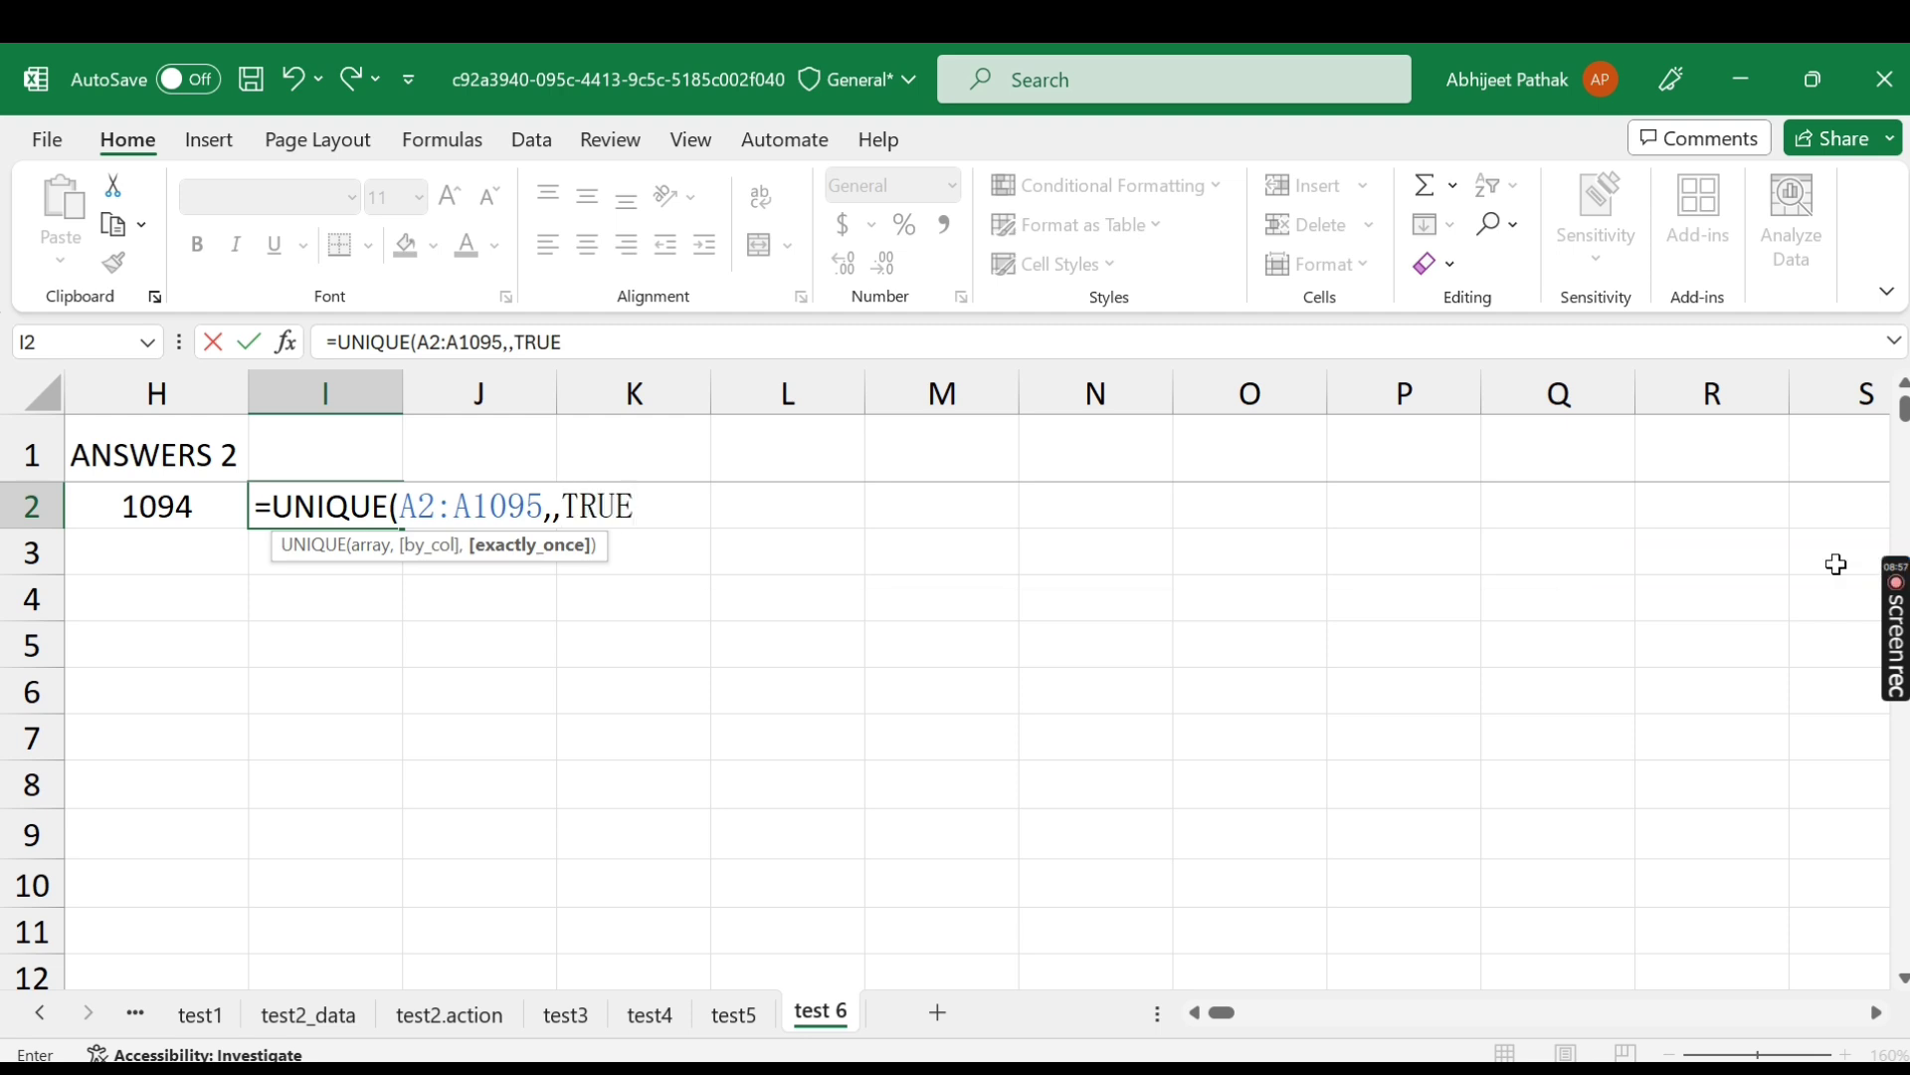
pyautogui.write(')')
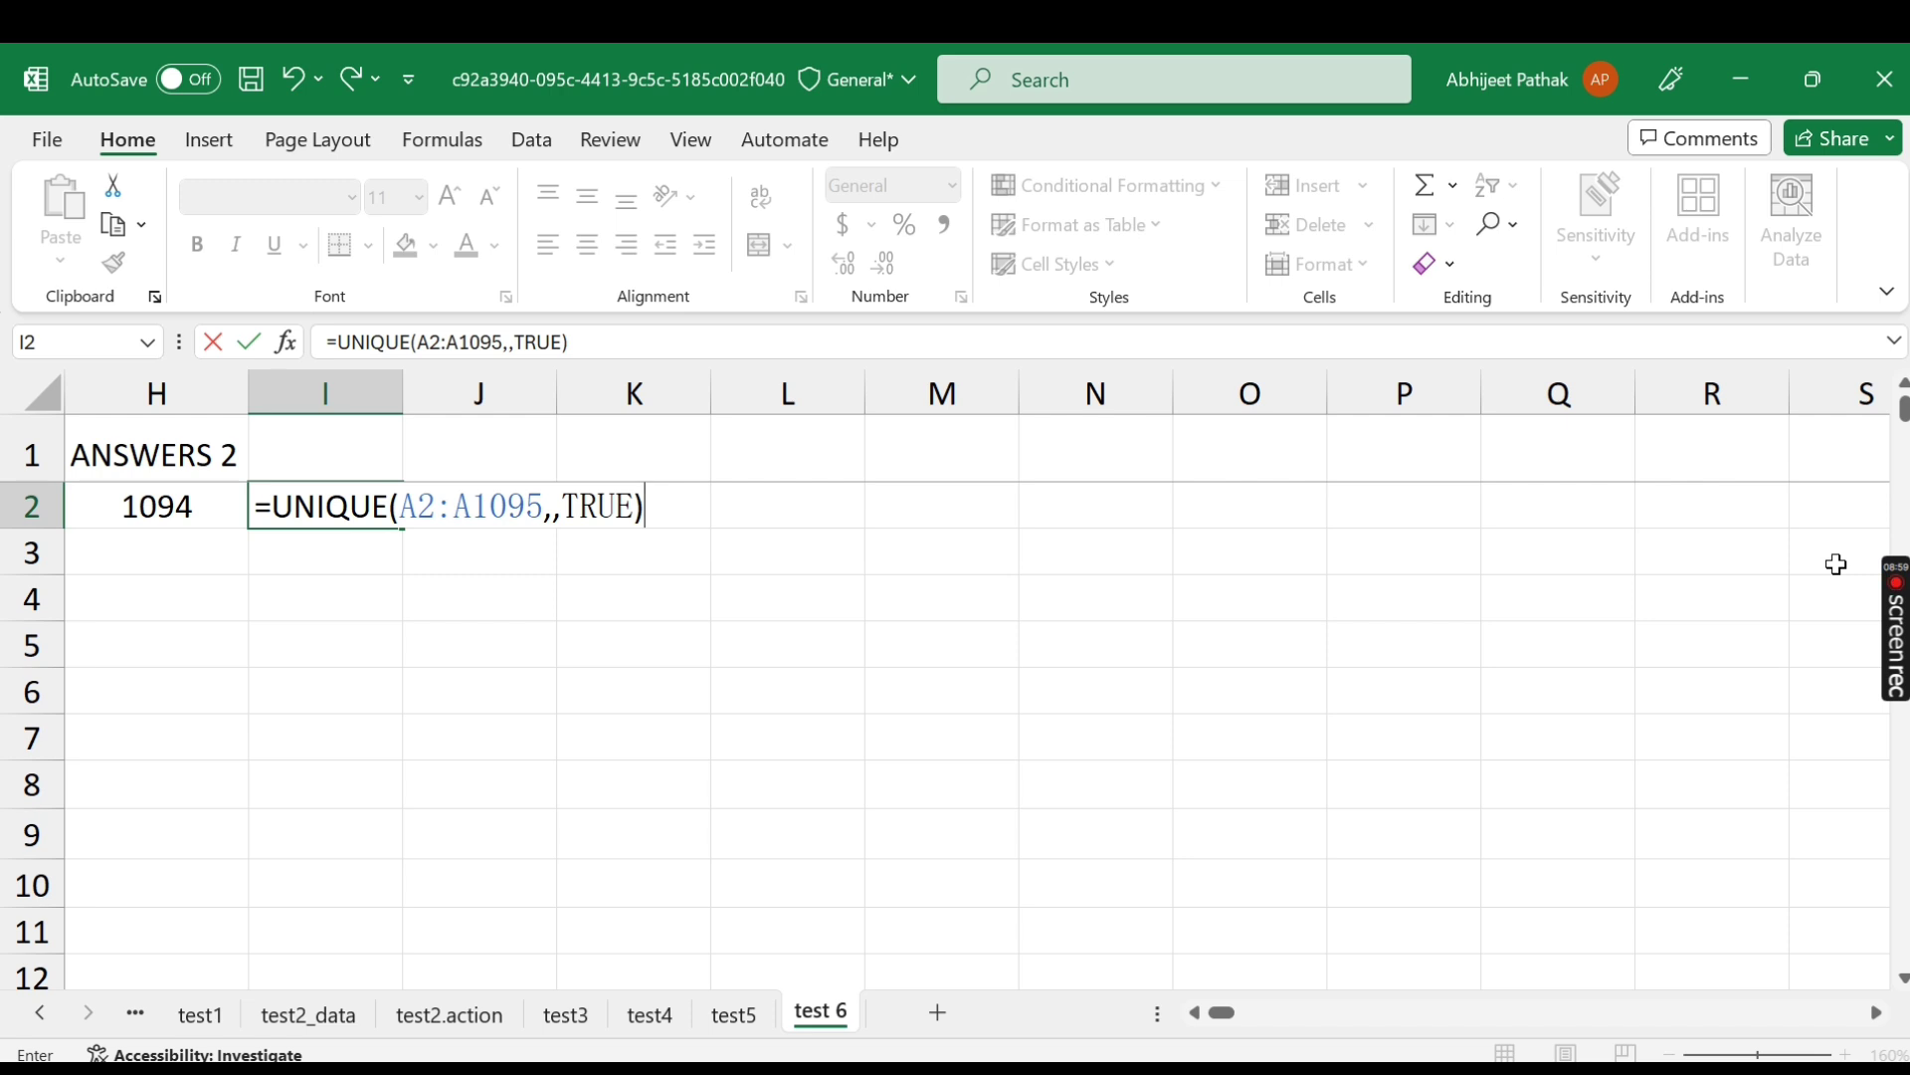
pyautogui.press('Return')
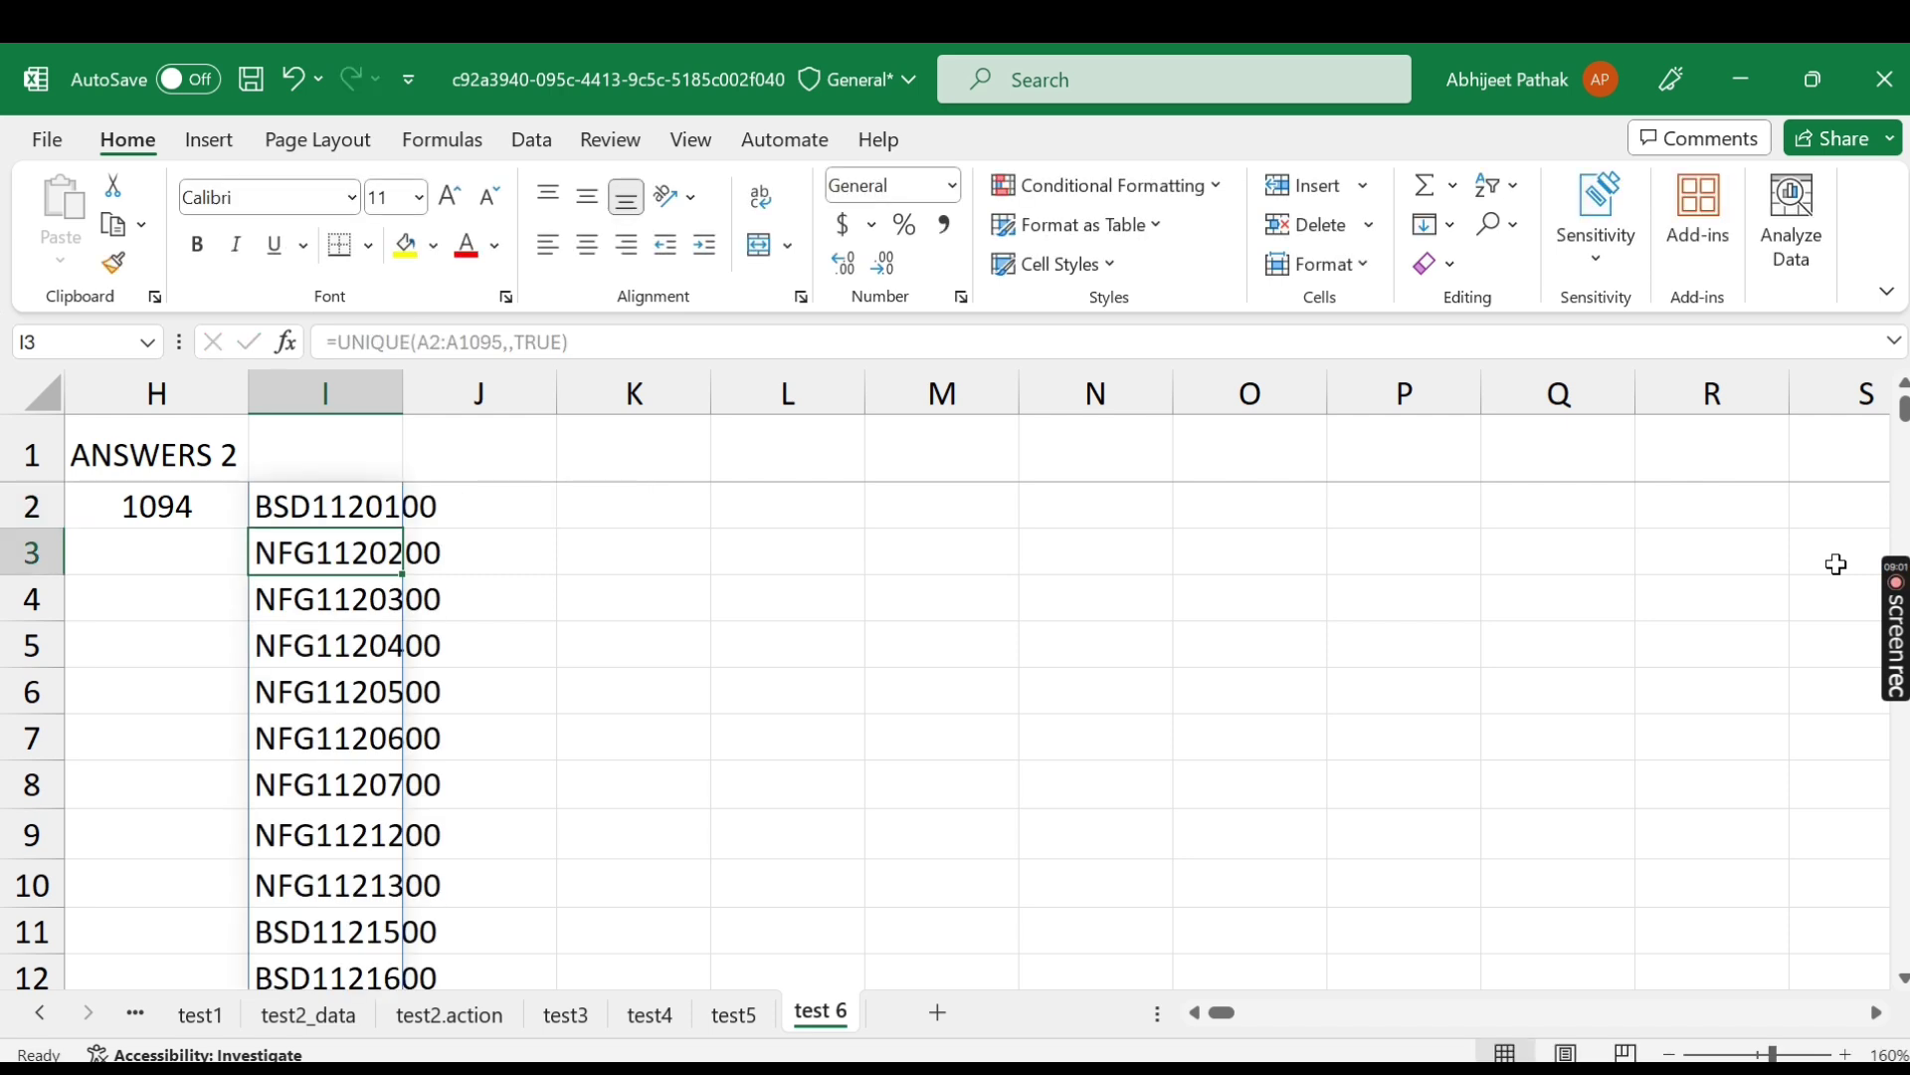
# Wrap the I2 formula in COUNTA so it reads =COUNTA(UNIQUE(A2:A1095,,TRUE)).
pyautogui.press('Up')
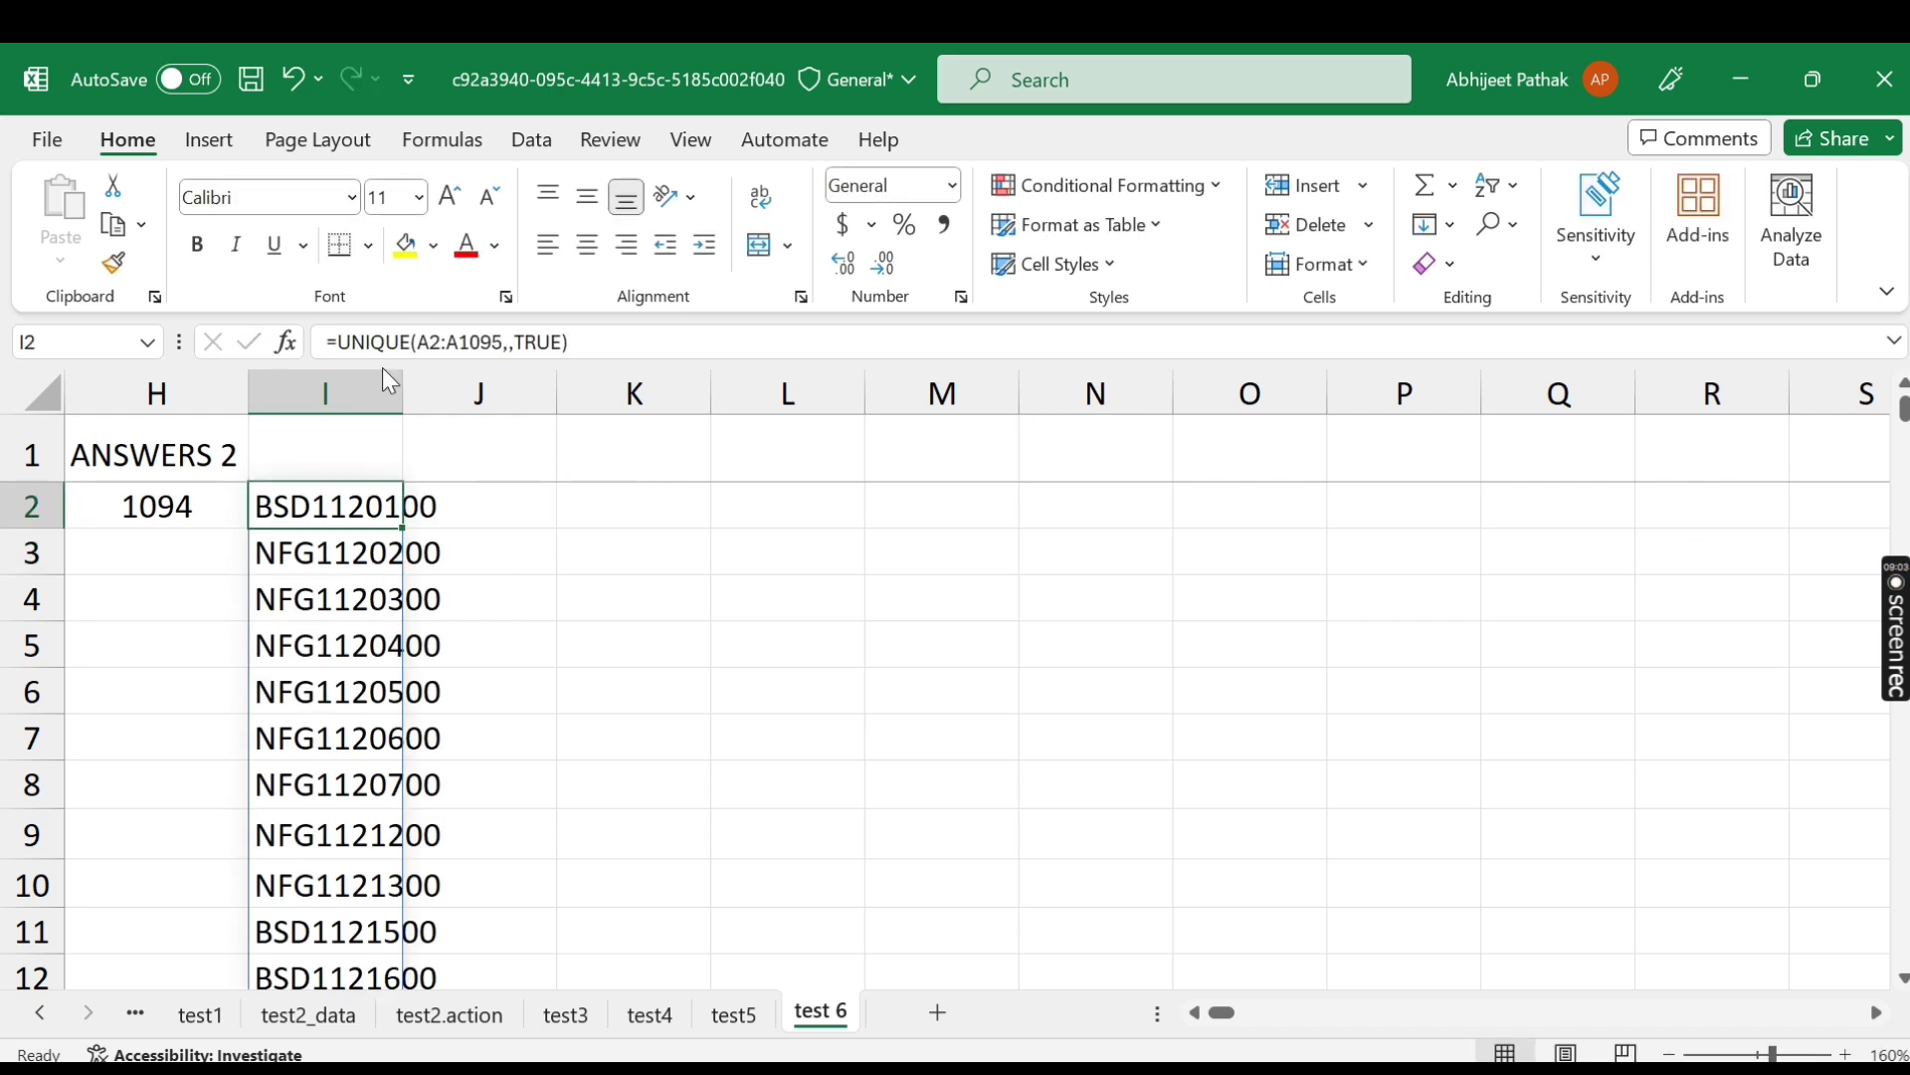
pyautogui.click(339, 343)
pyautogui.write('COUNTA(')
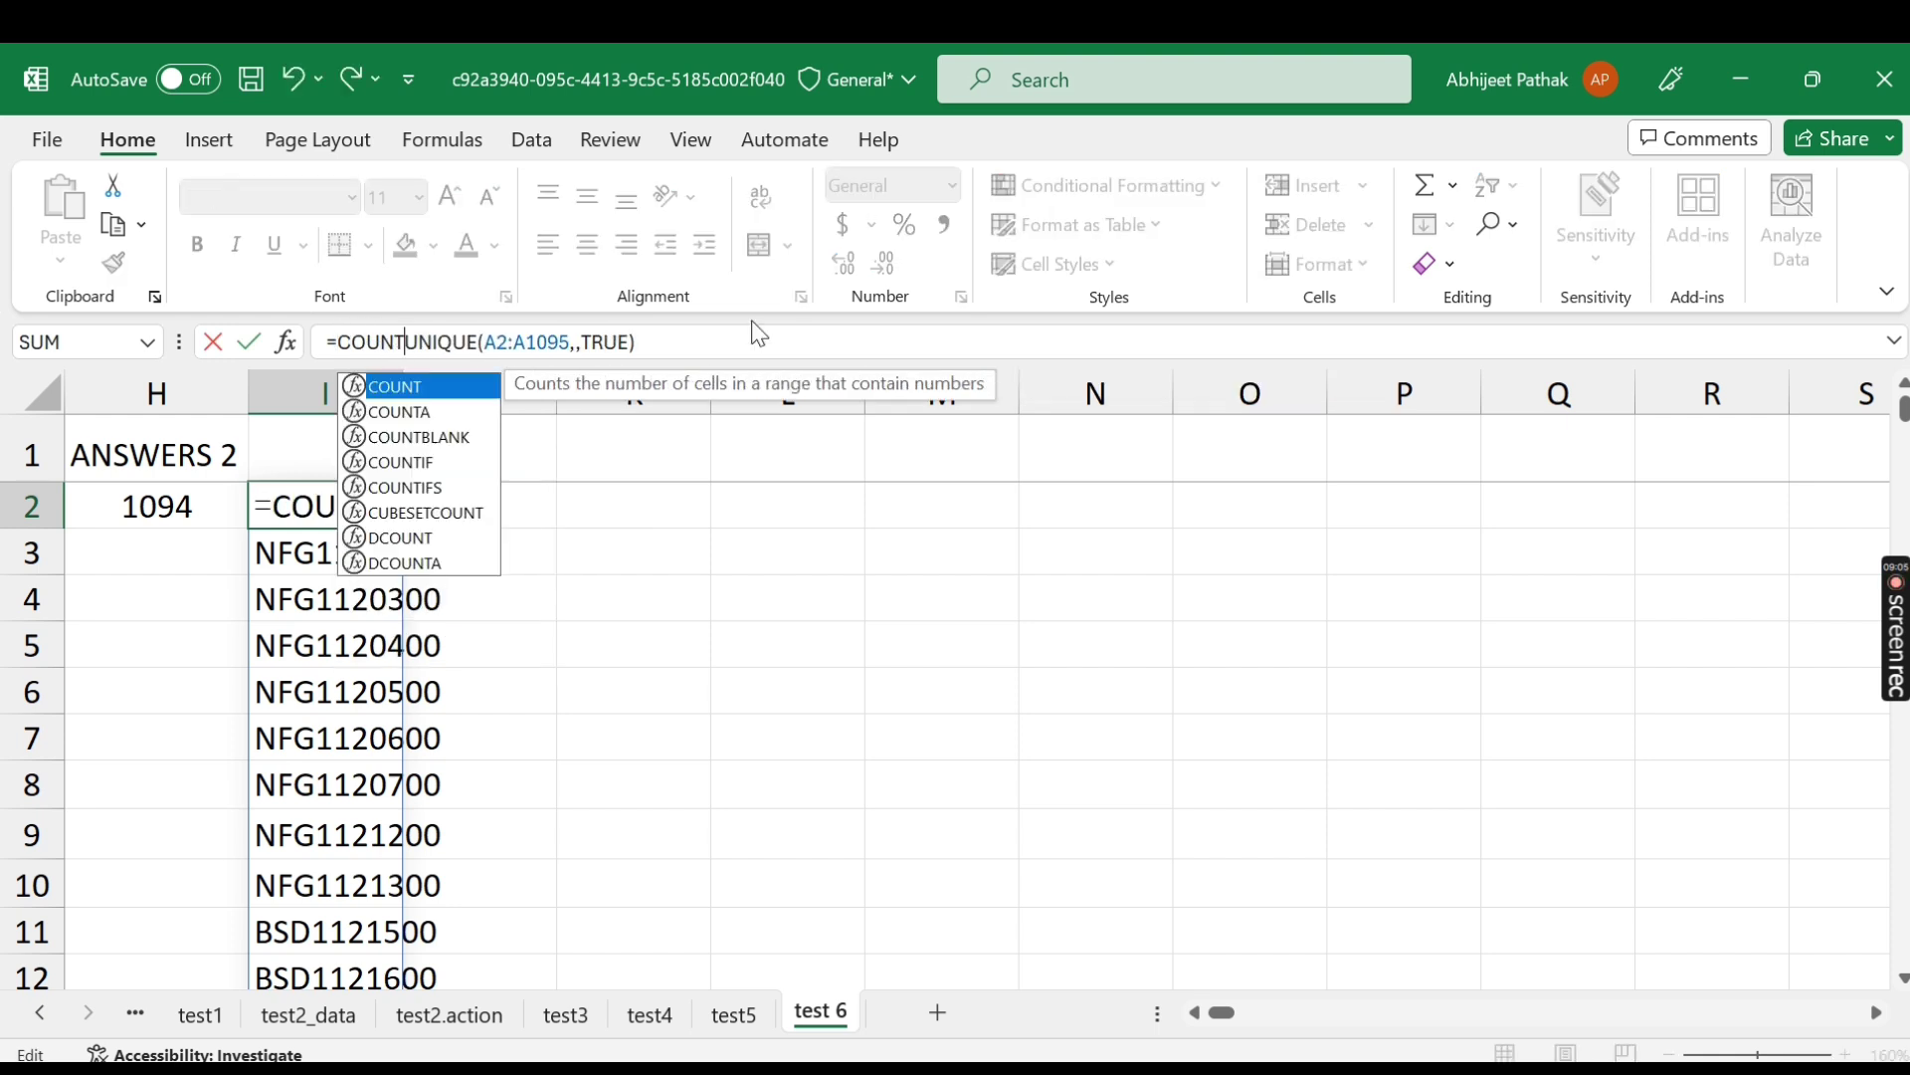
pyautogui.click(802, 335)
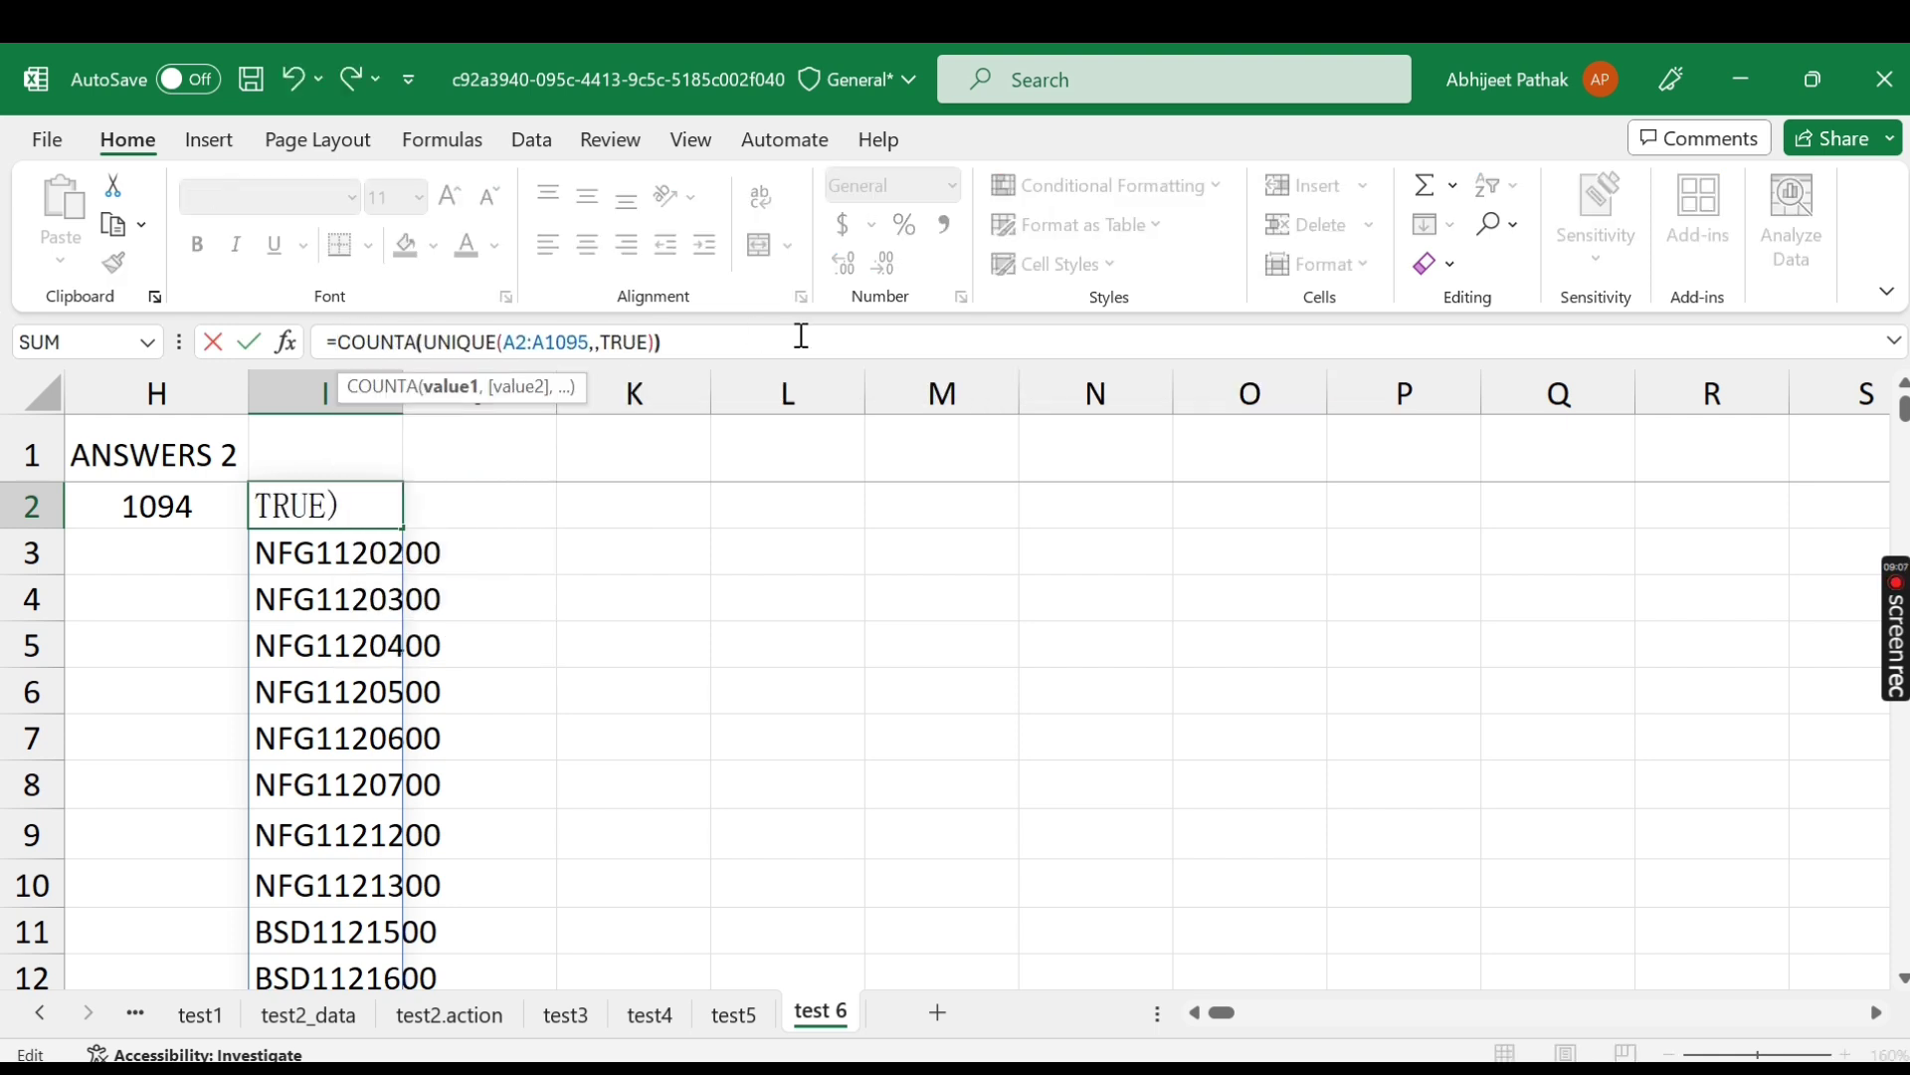
pyautogui.hotkey('ctrl', 'Return')
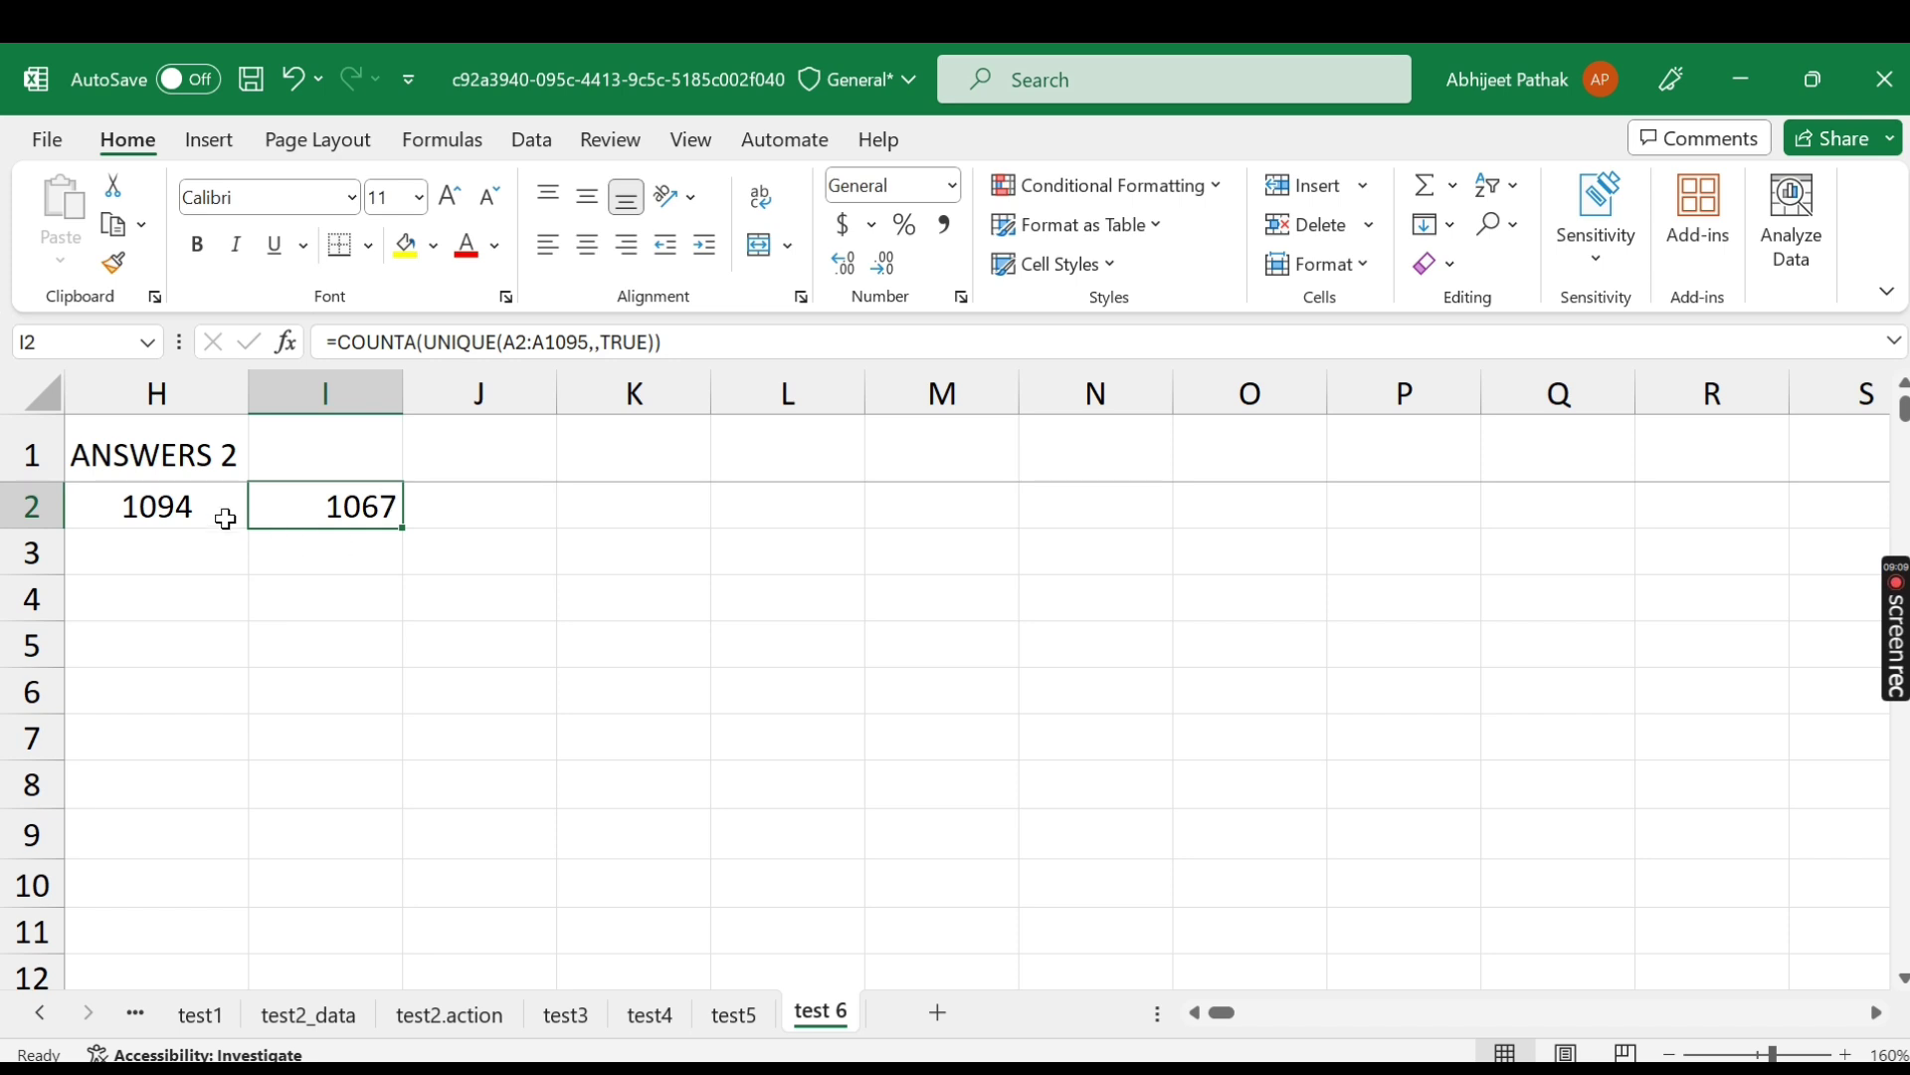
# Subtract COUNTA(UNIQUE(A2:A1095,,TRUE)), taken from I2, from the COUNTA formula in H2 and clear I2.
pyautogui.click(344, 342)
pyautogui.moveTo(344, 342); pyautogui.dragTo(802, 337)
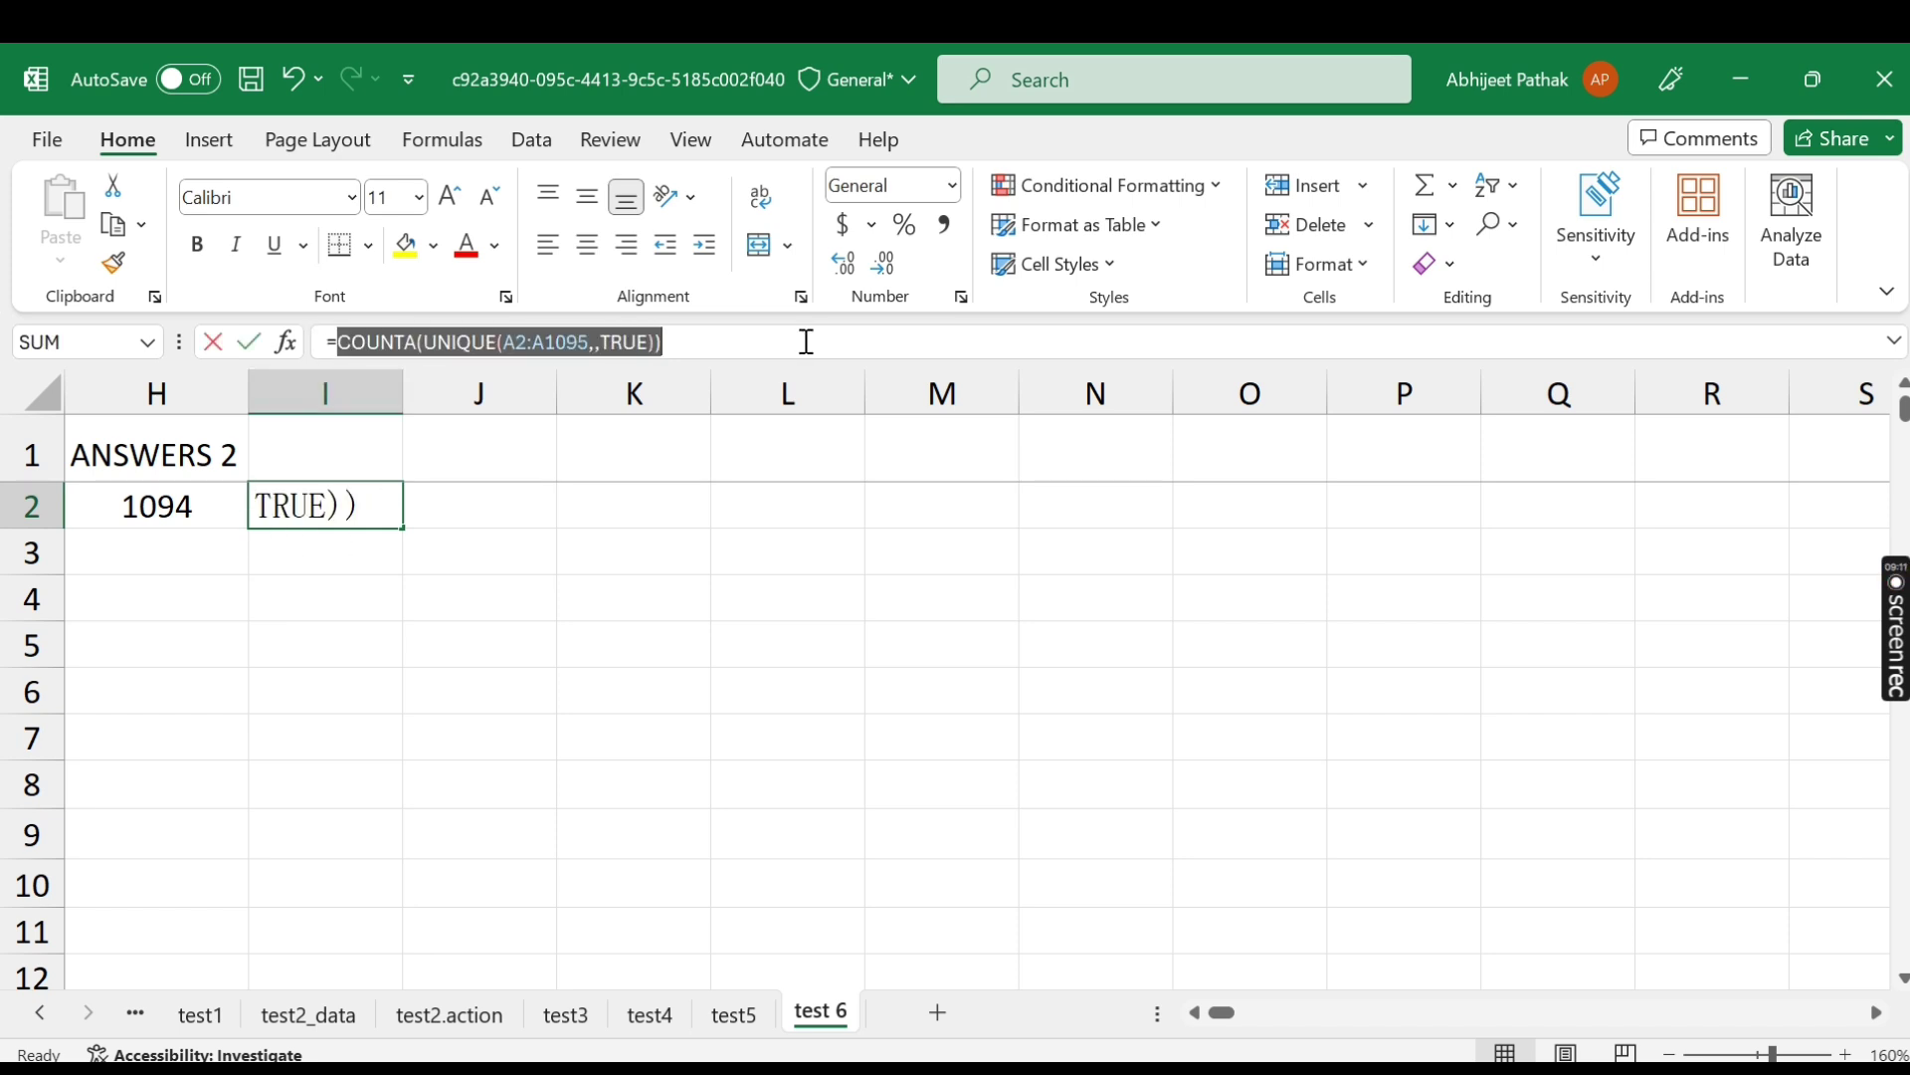
pyautogui.press('Escape')
pyautogui.click(205, 507)
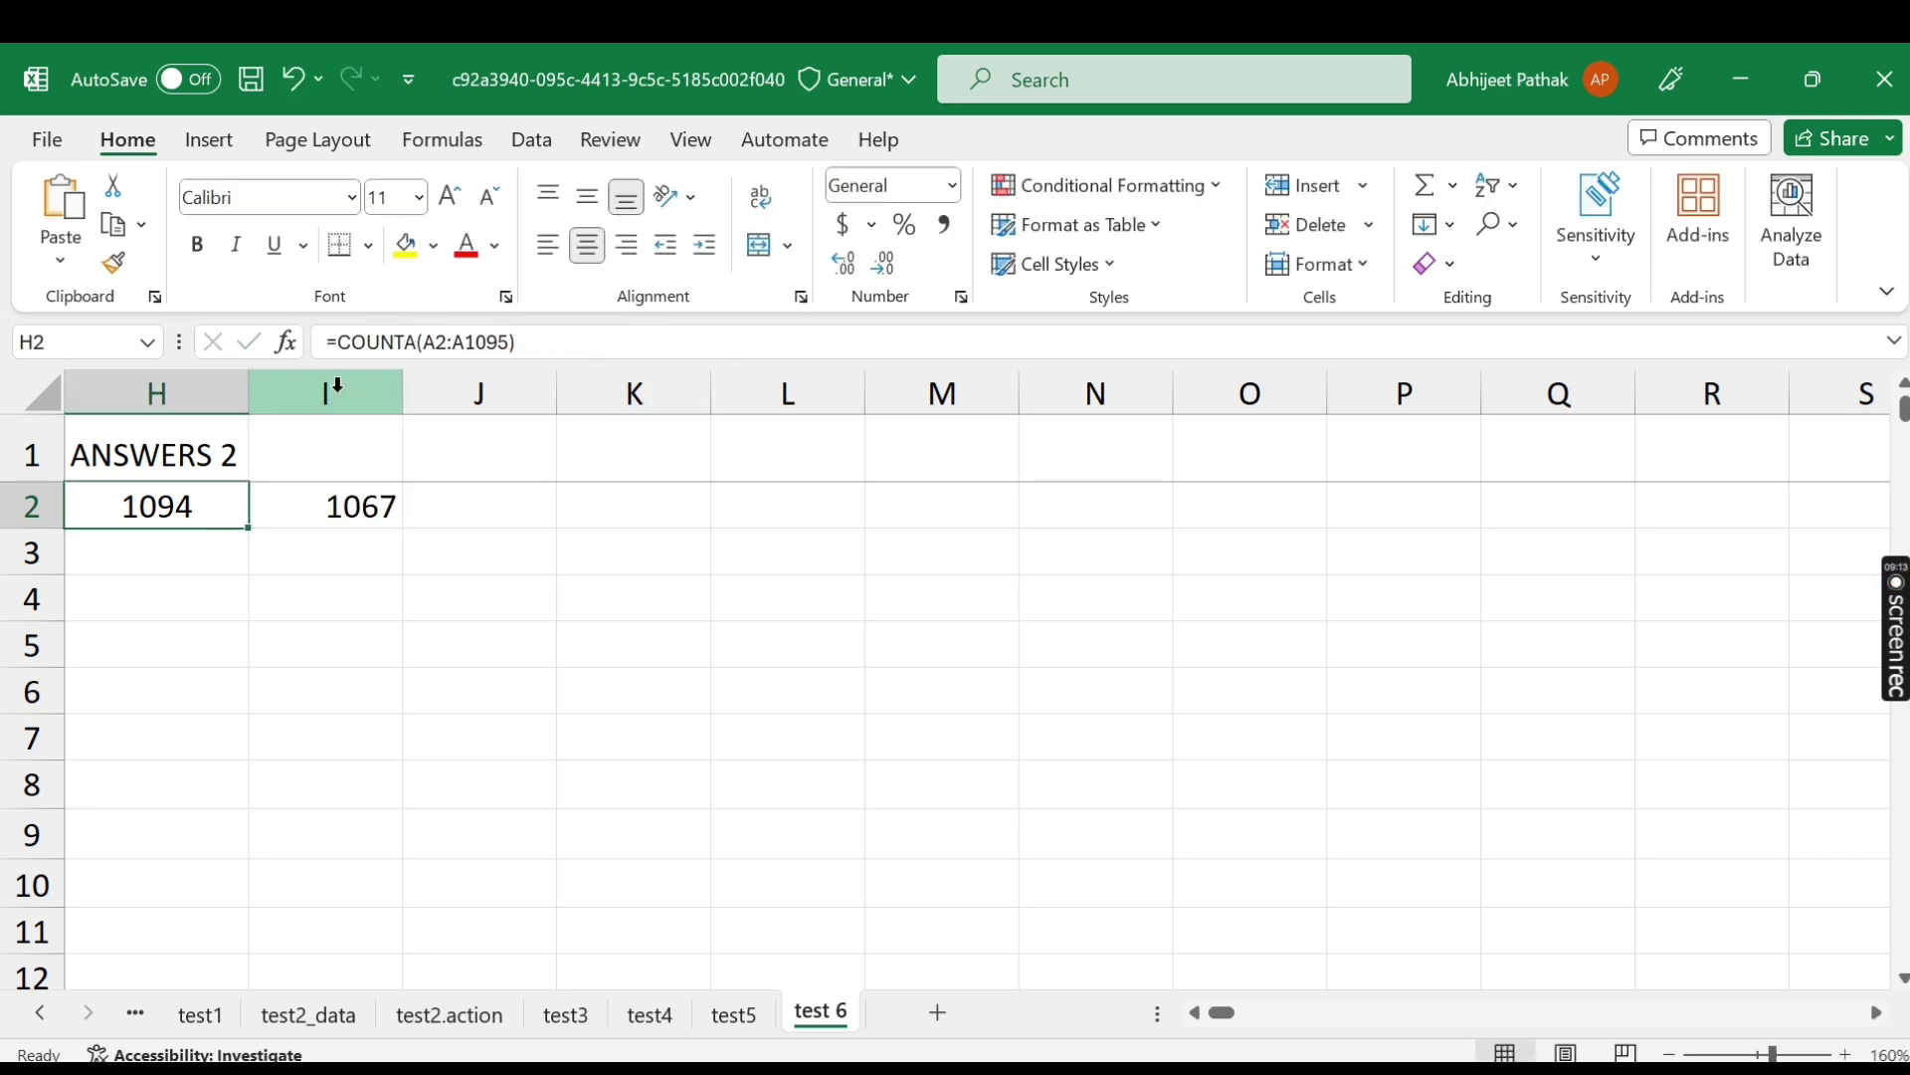
pyautogui.click(582, 343)
pyautogui.write('-COUNTA(UNIQUE(A2:A1095,,TRUE))')
pyautogui.press('Return')
pyautogui.press('Up')
pyautogui.press('Right')
# Append the answer 27 to the "Number of repeated Part Numbers:" label in F3.
pyautogui.press('Left')
pyautogui.press('Left')
pyautogui.press('Left')
pyautogui.press('Left')
pyautogui.press('Left')
pyautogui.press('Left')
pyautogui.press('Left')
pyautogui.press('Left')
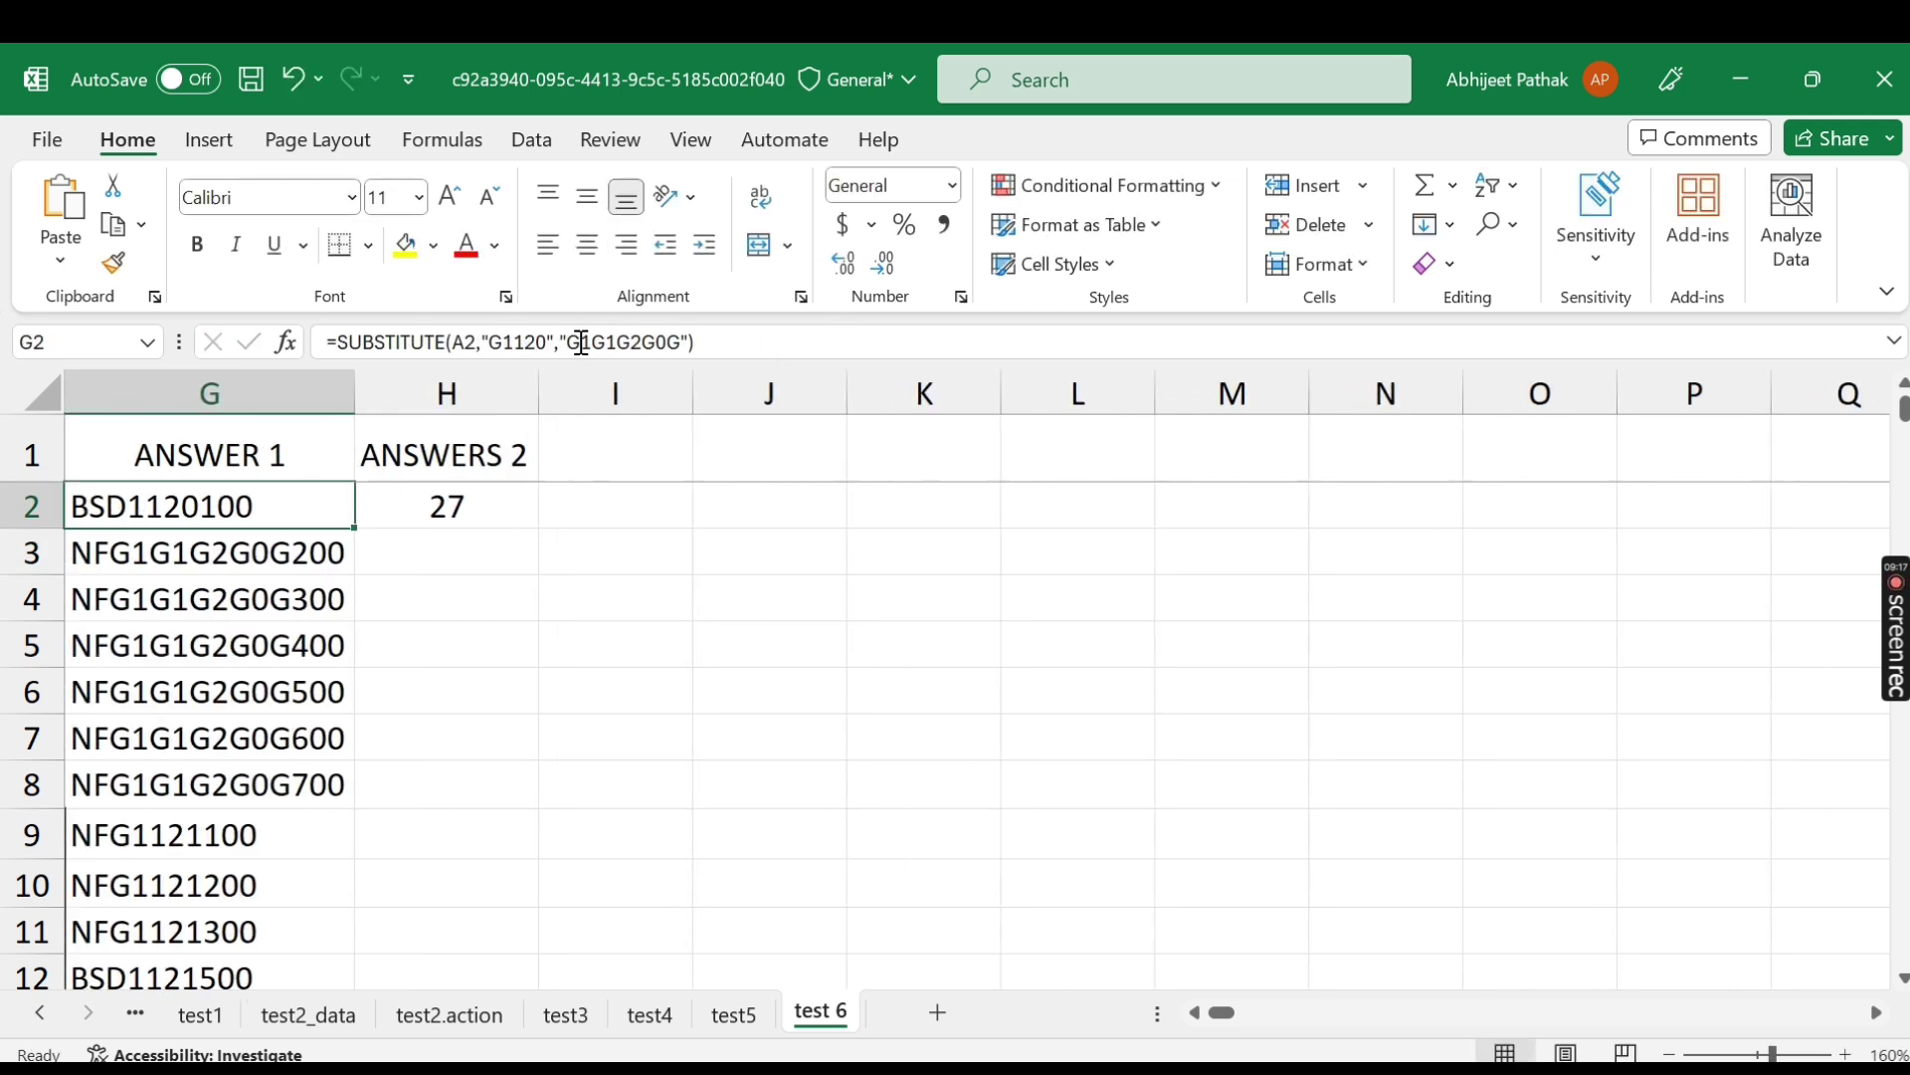
pyautogui.press('Right')
pyautogui.press('Right')
pyautogui.press('Right')
pyautogui.press('Down')
pyautogui.press('Down')
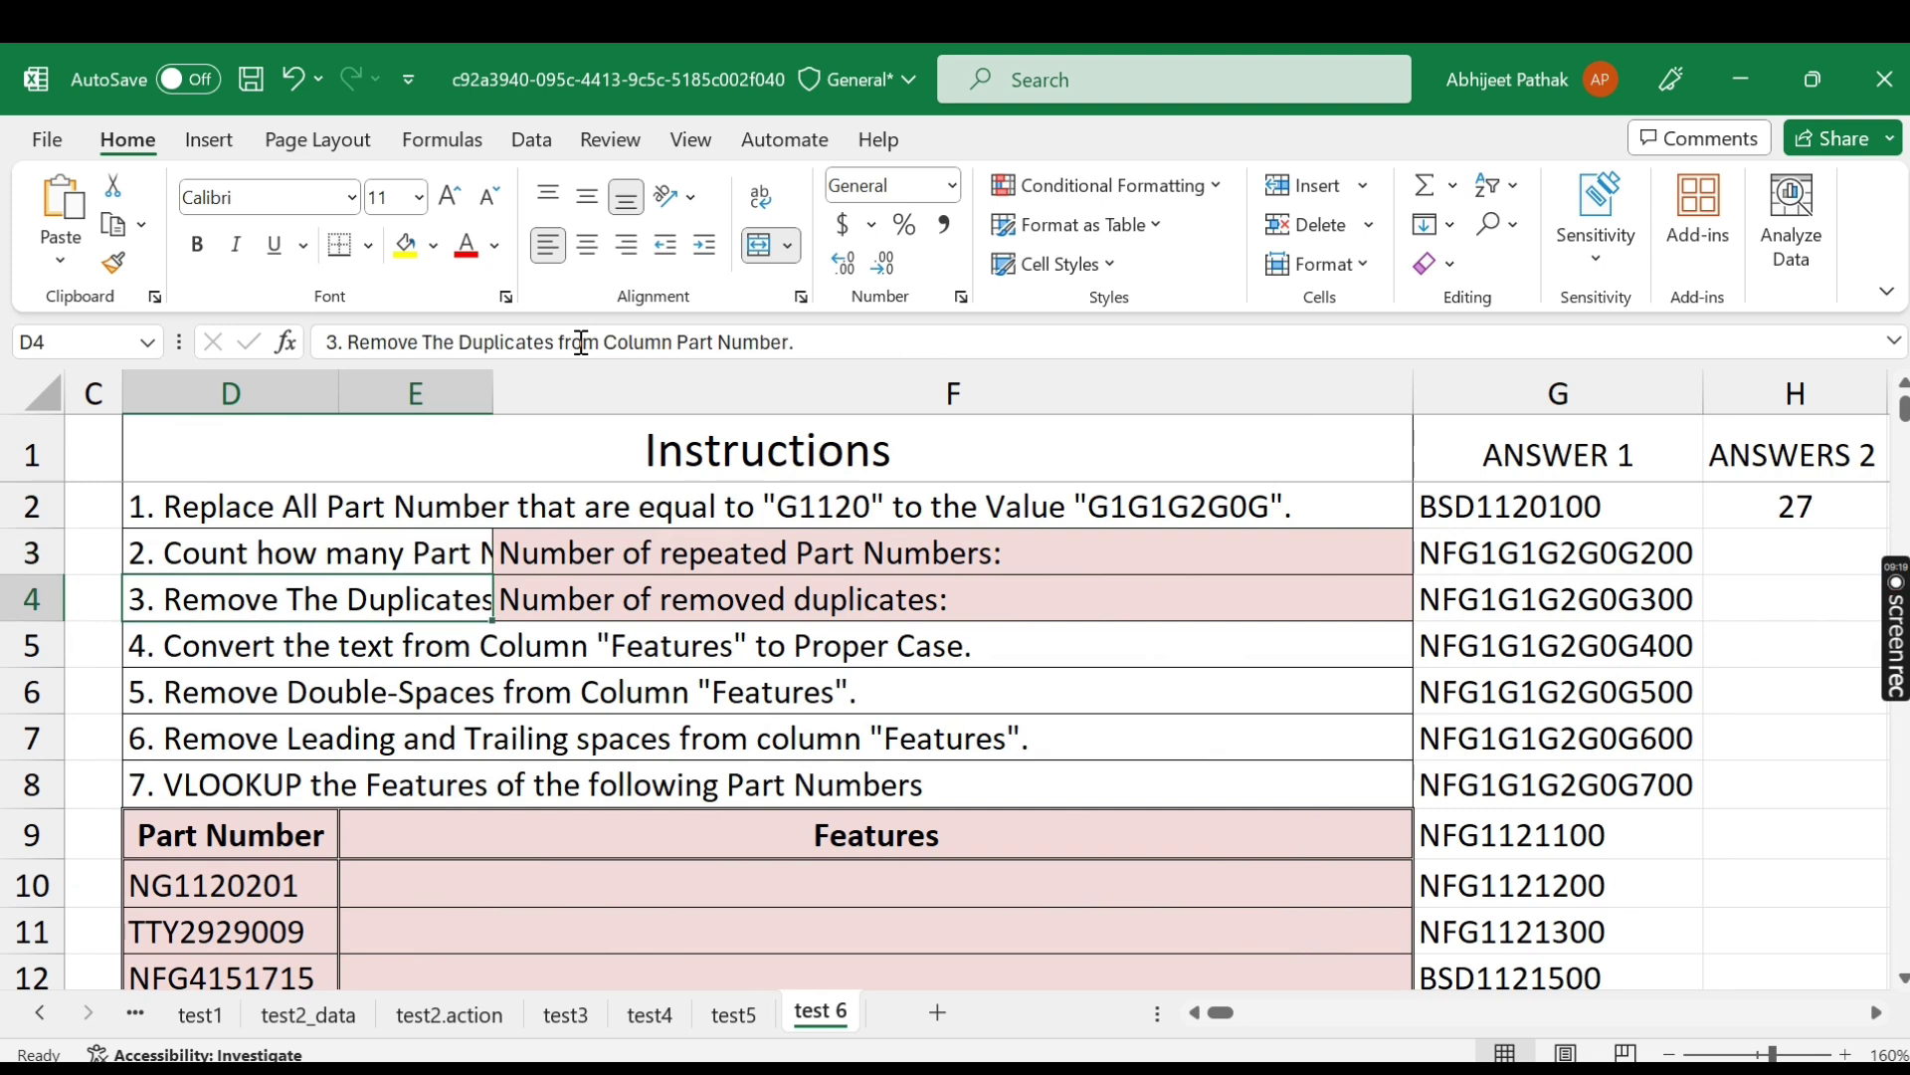
pyautogui.doubleClick(1098, 555)
pyautogui.write('27')
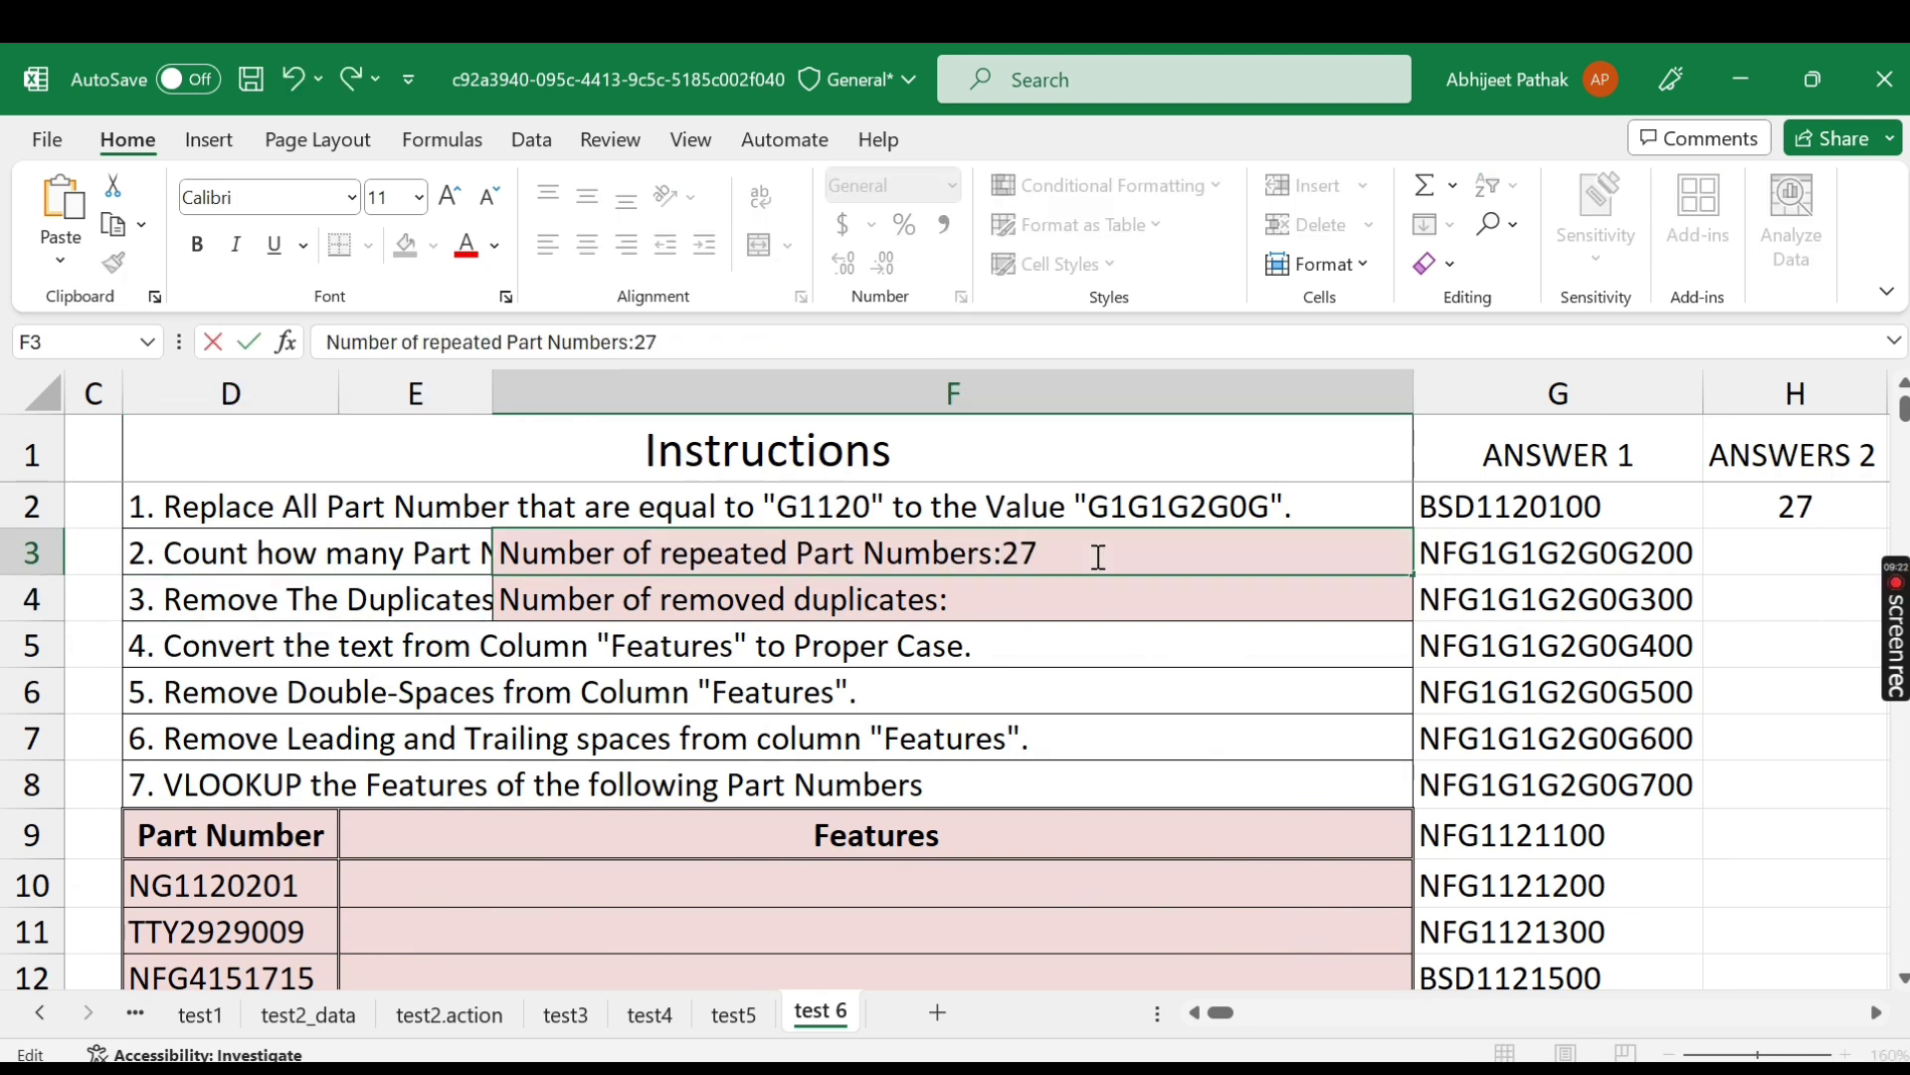
pyautogui.press('Return')
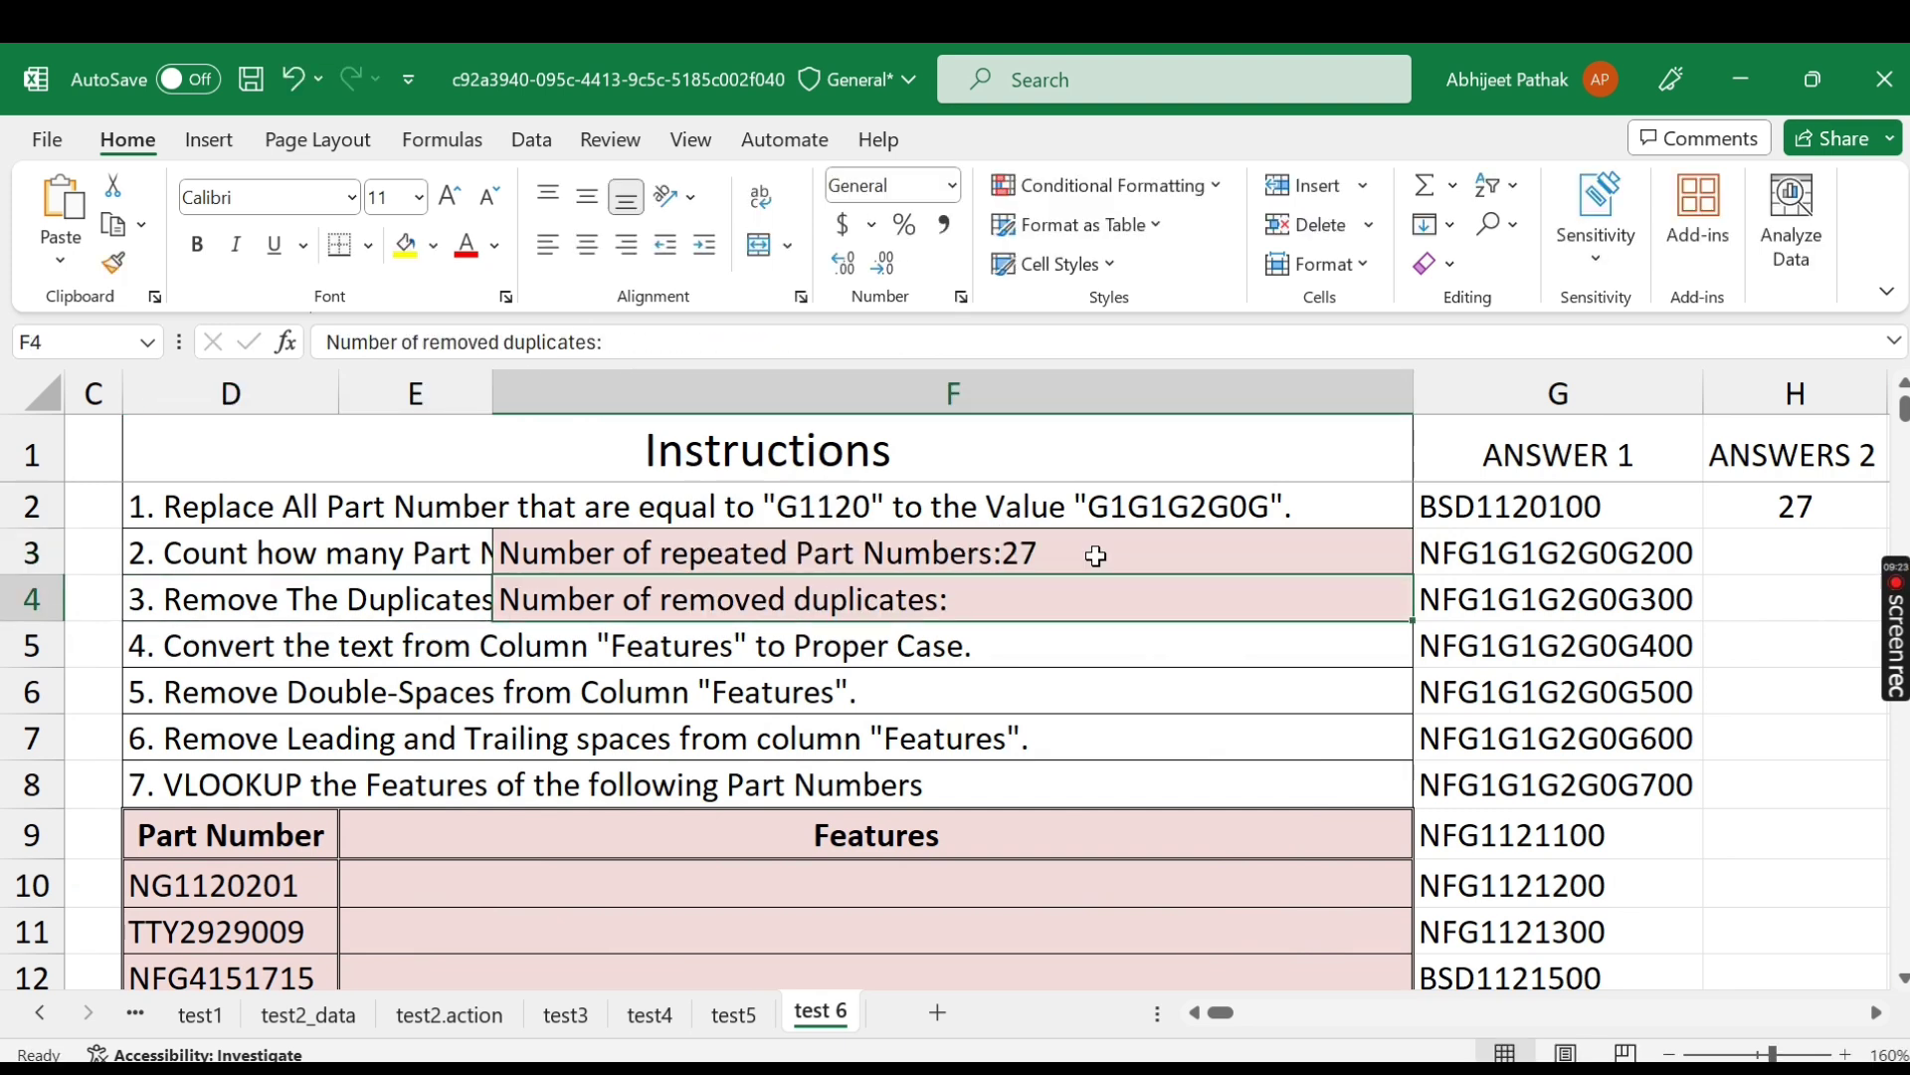
# Read the third instruction in D4 about removing duplicates and examine the Part Number column it refers to.
pyautogui.click(1066, 657)
pyautogui.click(990, 602)
pyautogui.press('Right')
pyautogui.press('Left')
pyautogui.press('Left')
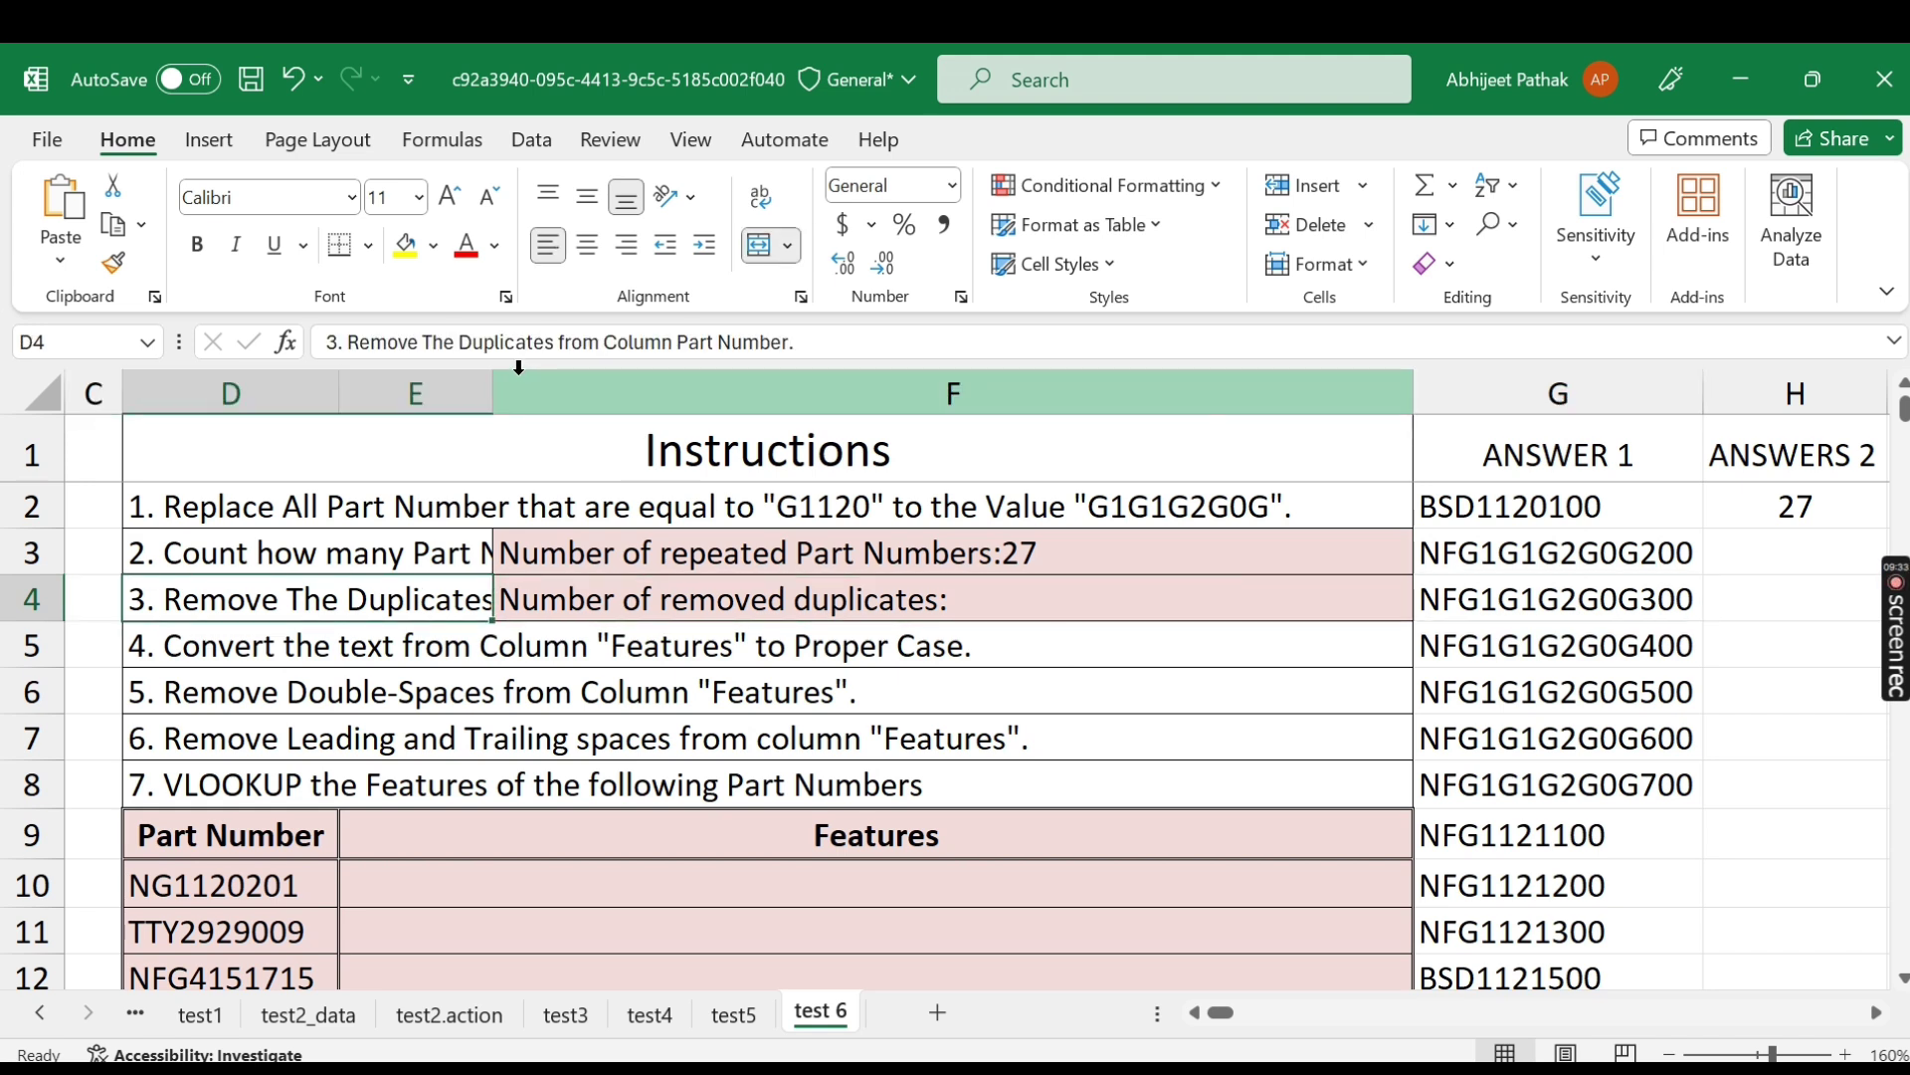
pyautogui.press('Left')
pyautogui.press('Left')
pyautogui.press('Left')
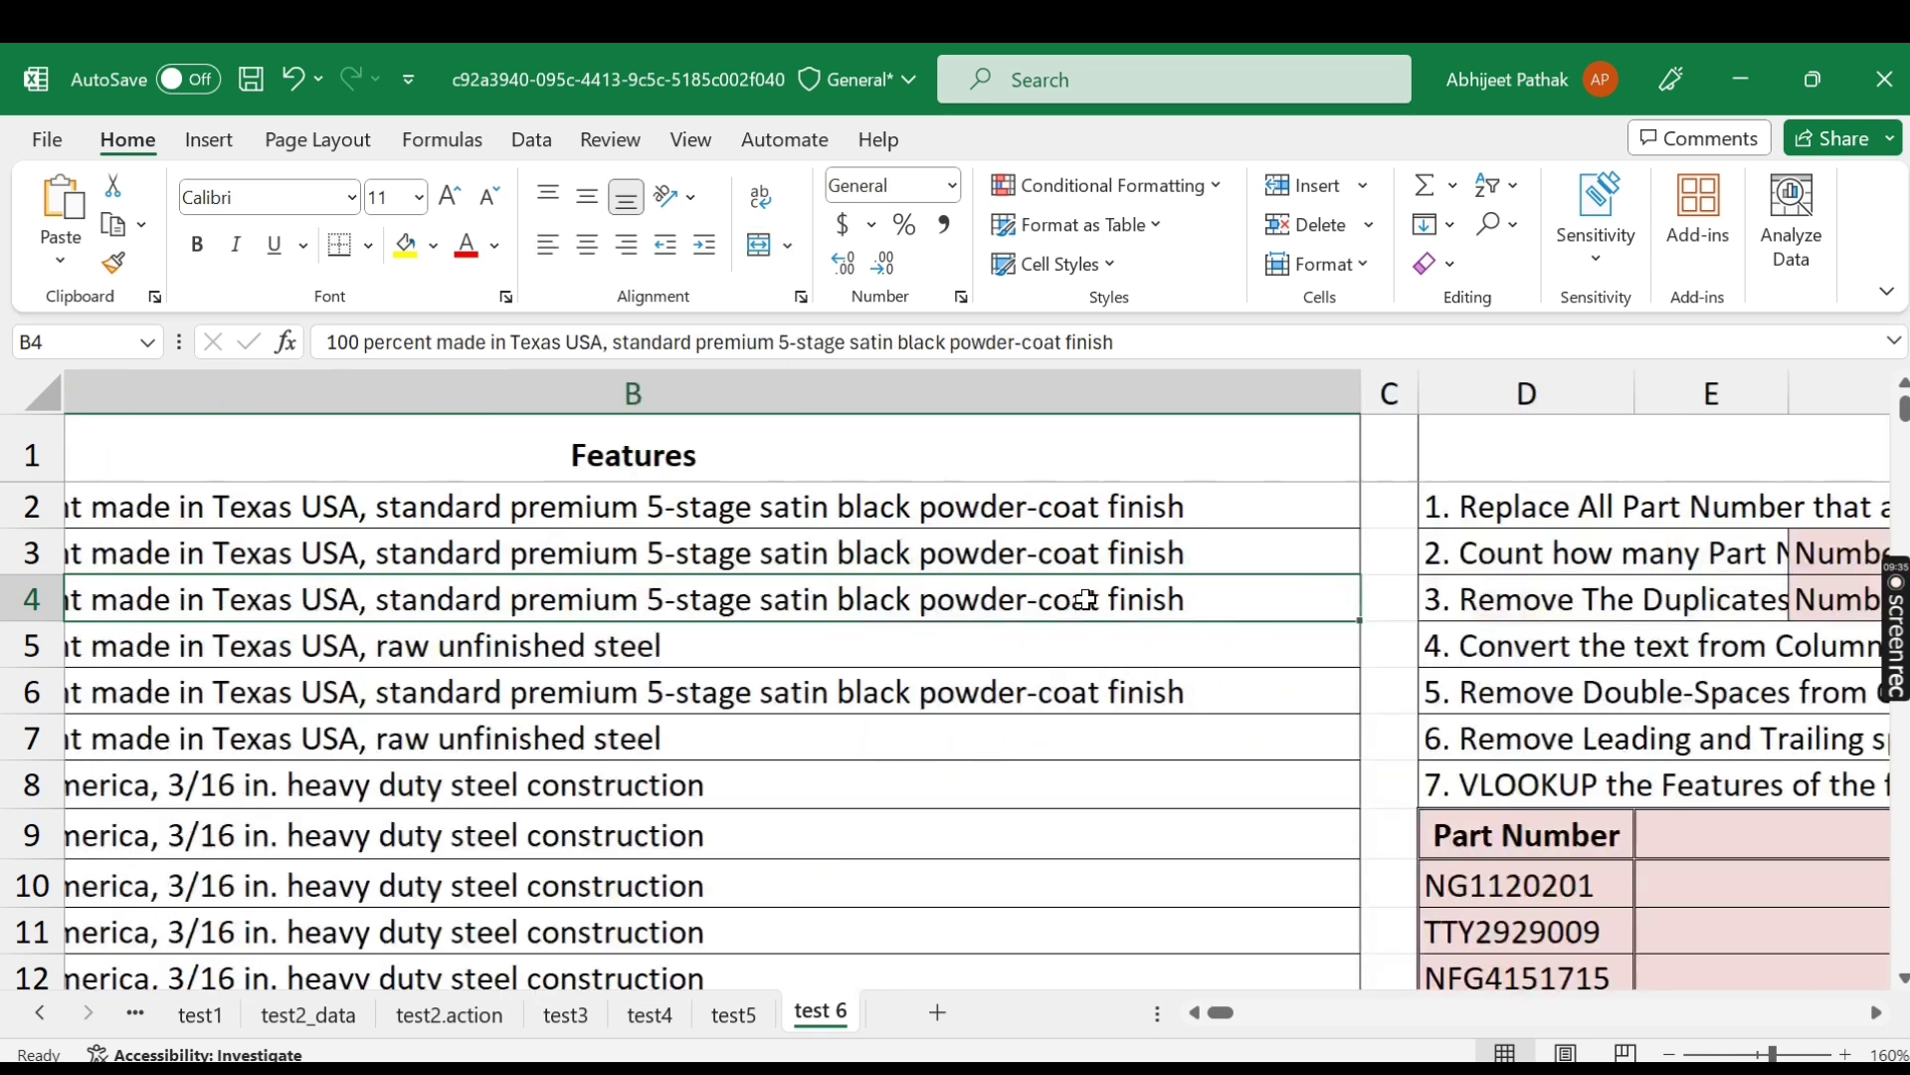
pyautogui.click(120, 403)
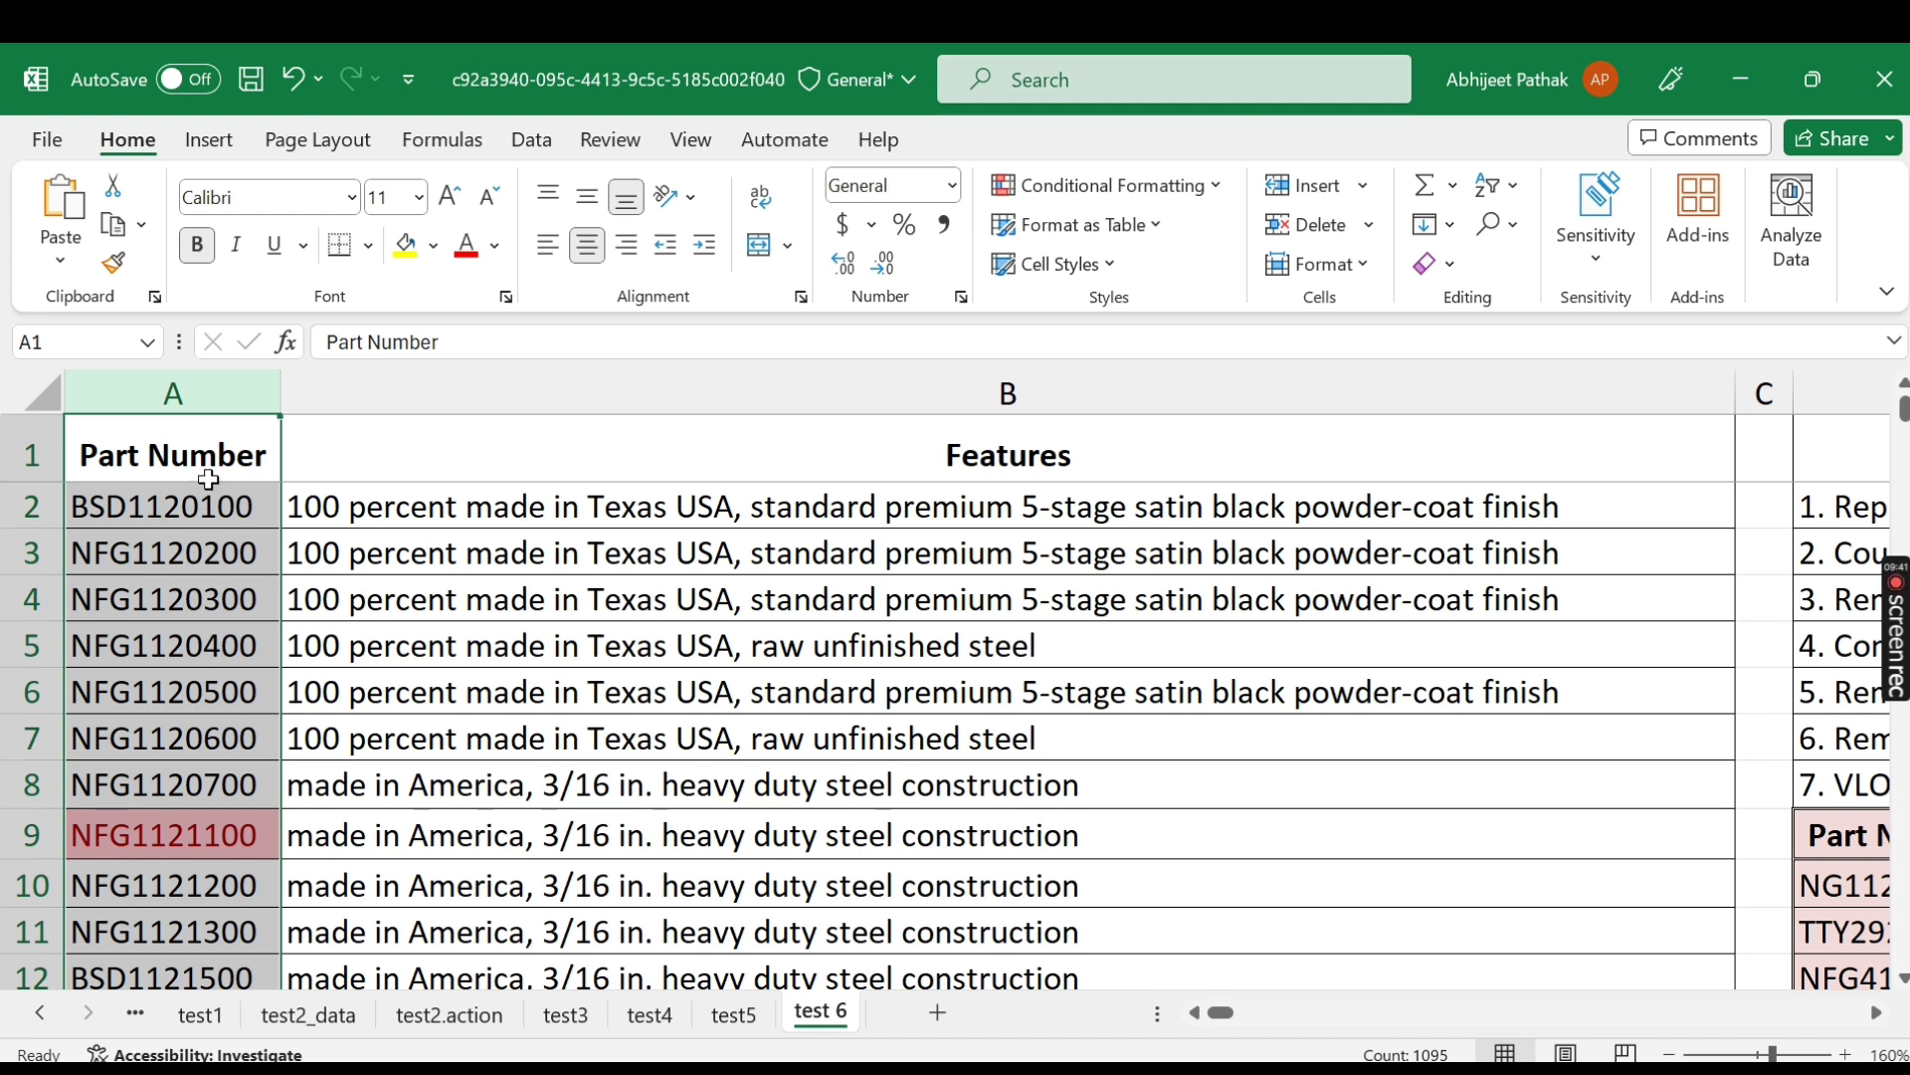
# Enter the heading ANSWER 3 in I1 and fit column I to its width.
pyautogui.press('Right')
pyautogui.press('Right')
pyautogui.press('Right')
pyautogui.press('Right')
pyautogui.press('Right')
pyautogui.press('Right')
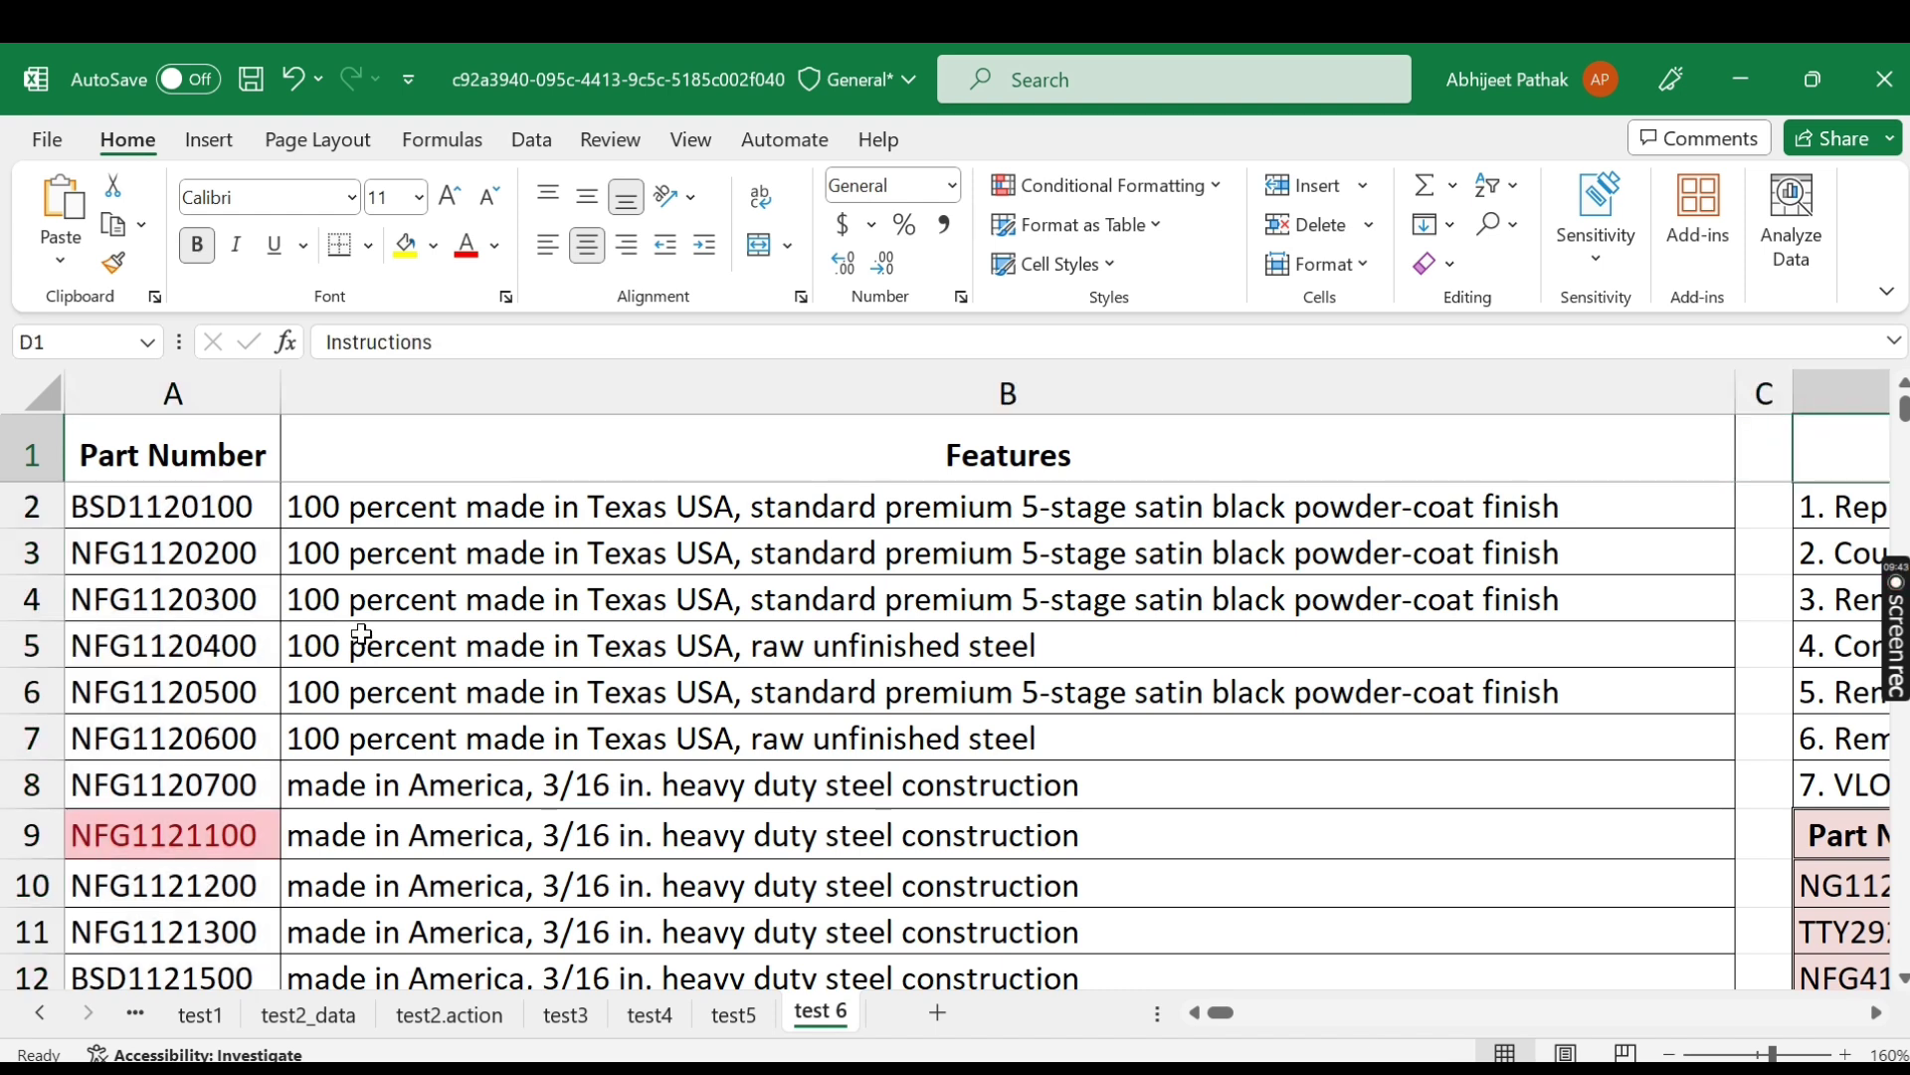
pyautogui.write('Answer')
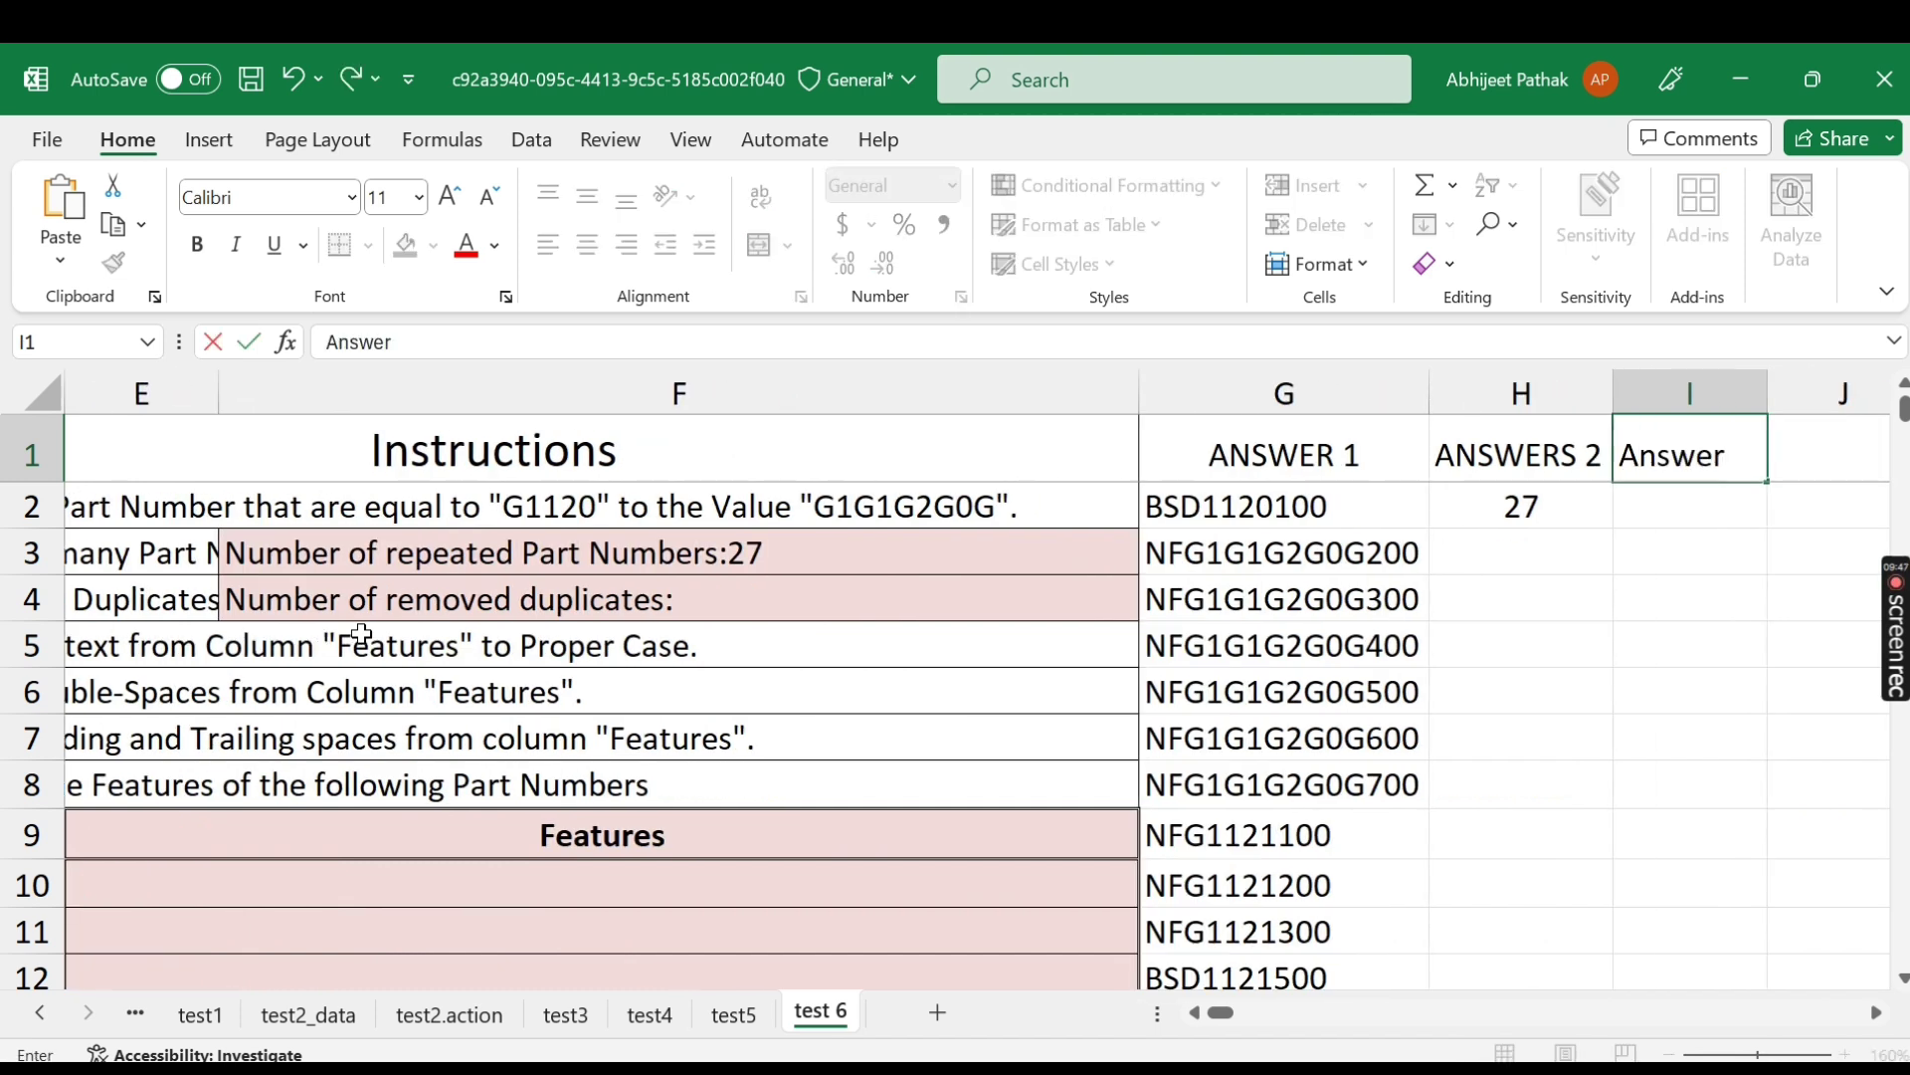
pyautogui.press('BackSpace')
pyautogui.press('BackSpace')
pyautogui.press('BackSpace')
pyautogui.press('BackSpace')
pyautogui.write('NSWER')
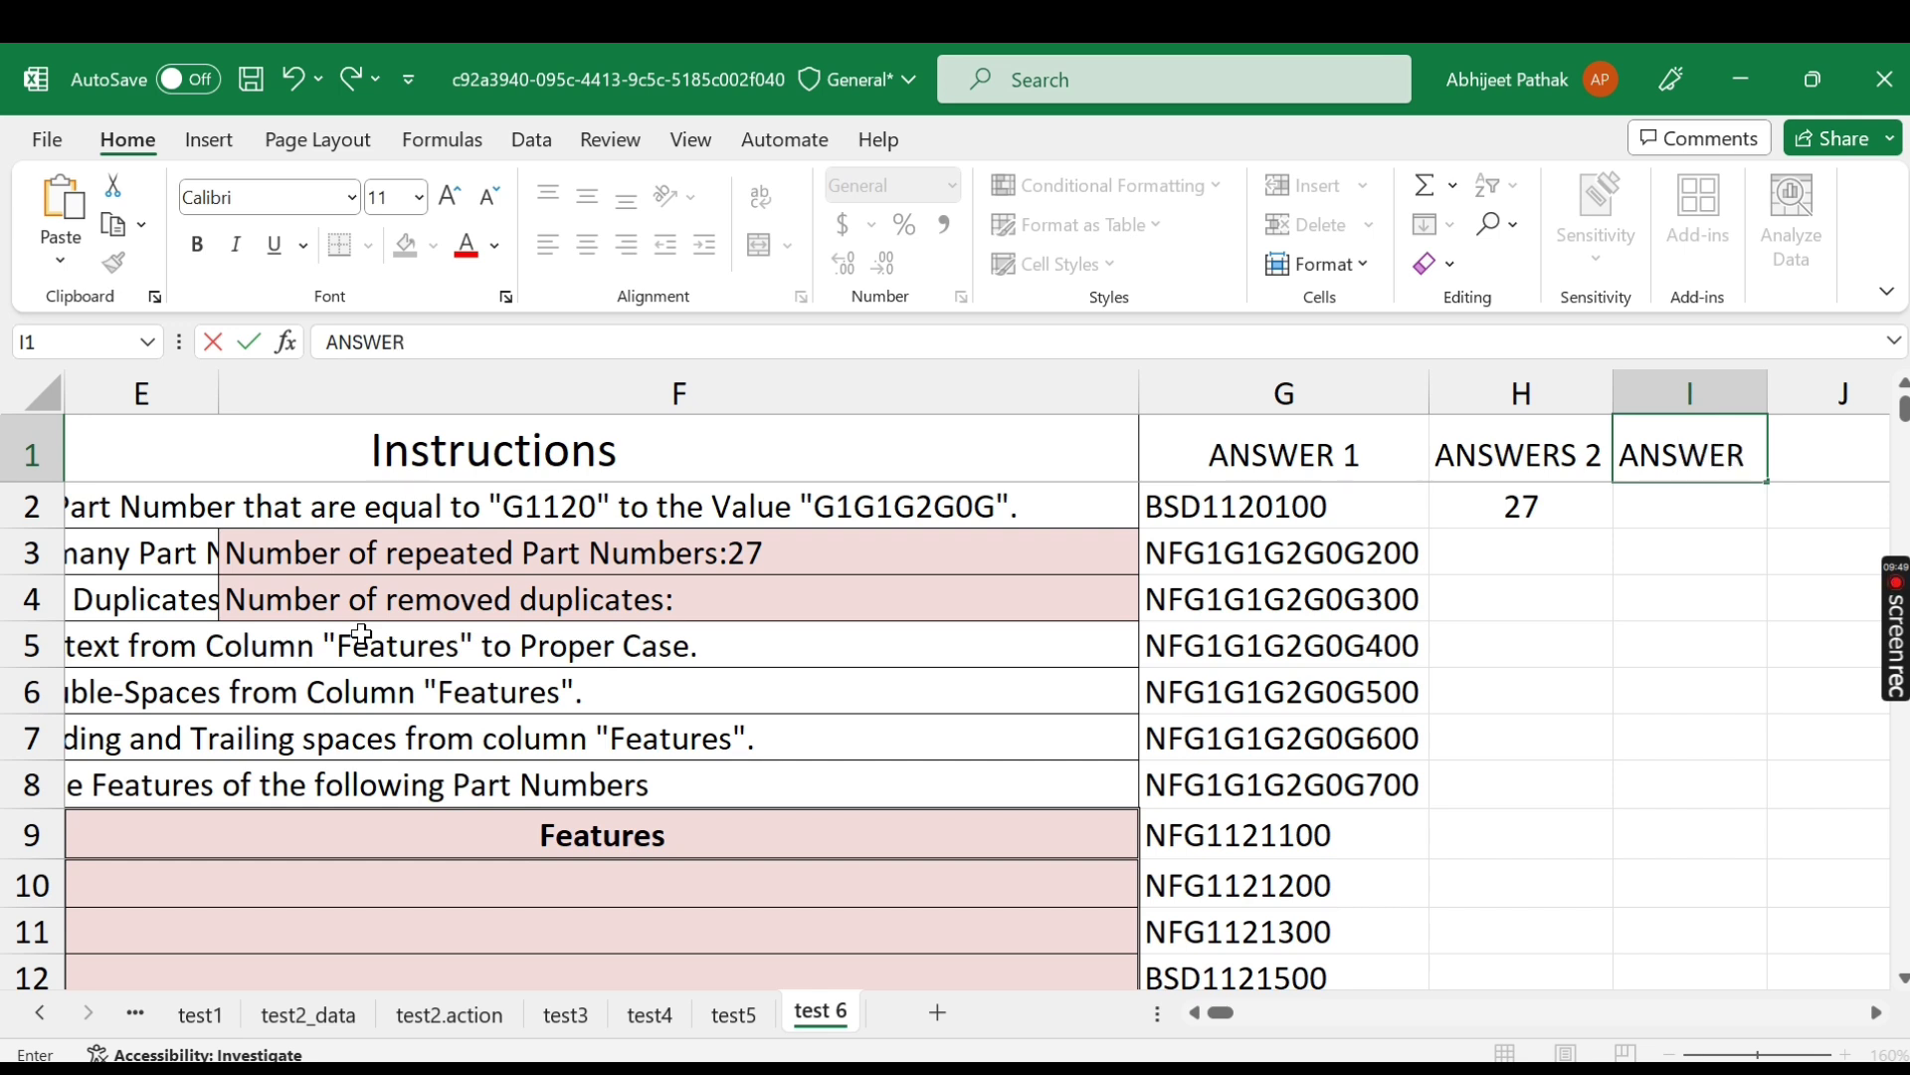
pyautogui.write(' 3')
pyautogui.press('Return')
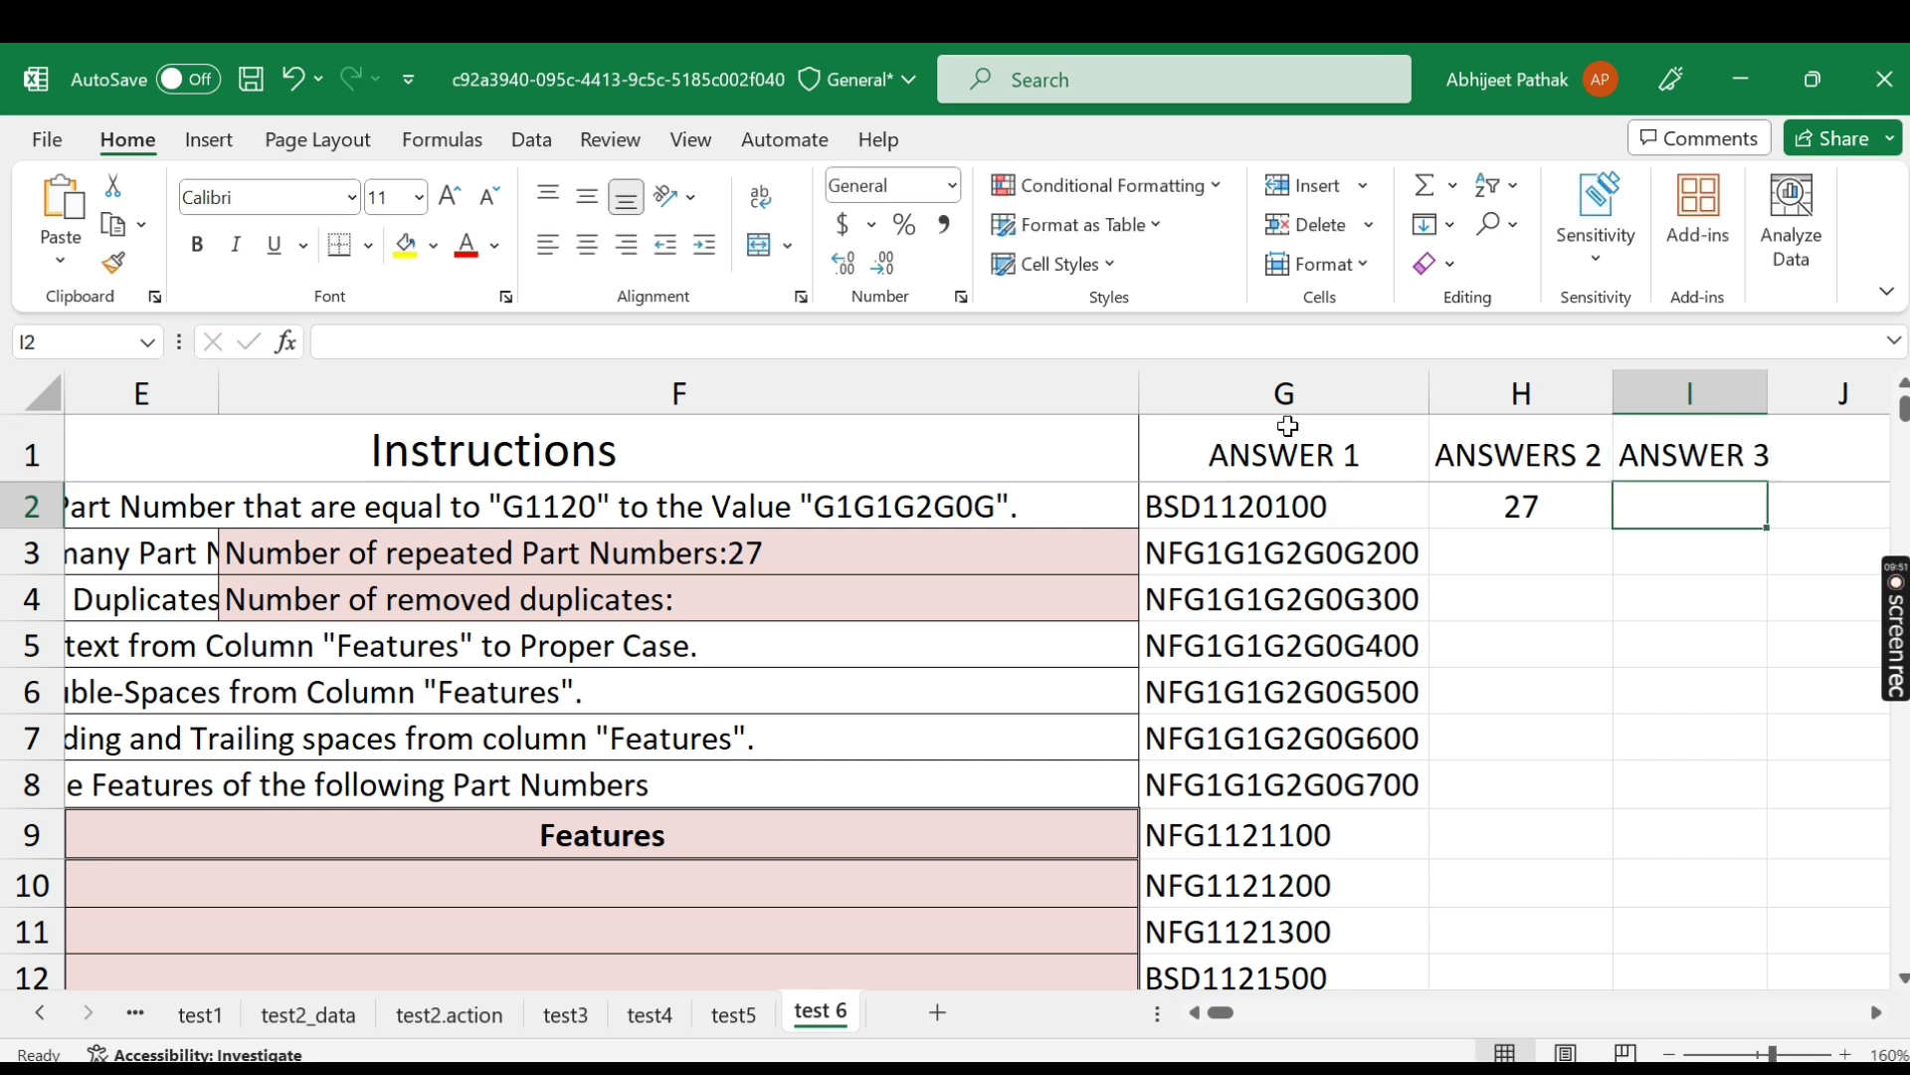
pyautogui.doubleClick(1767, 378)
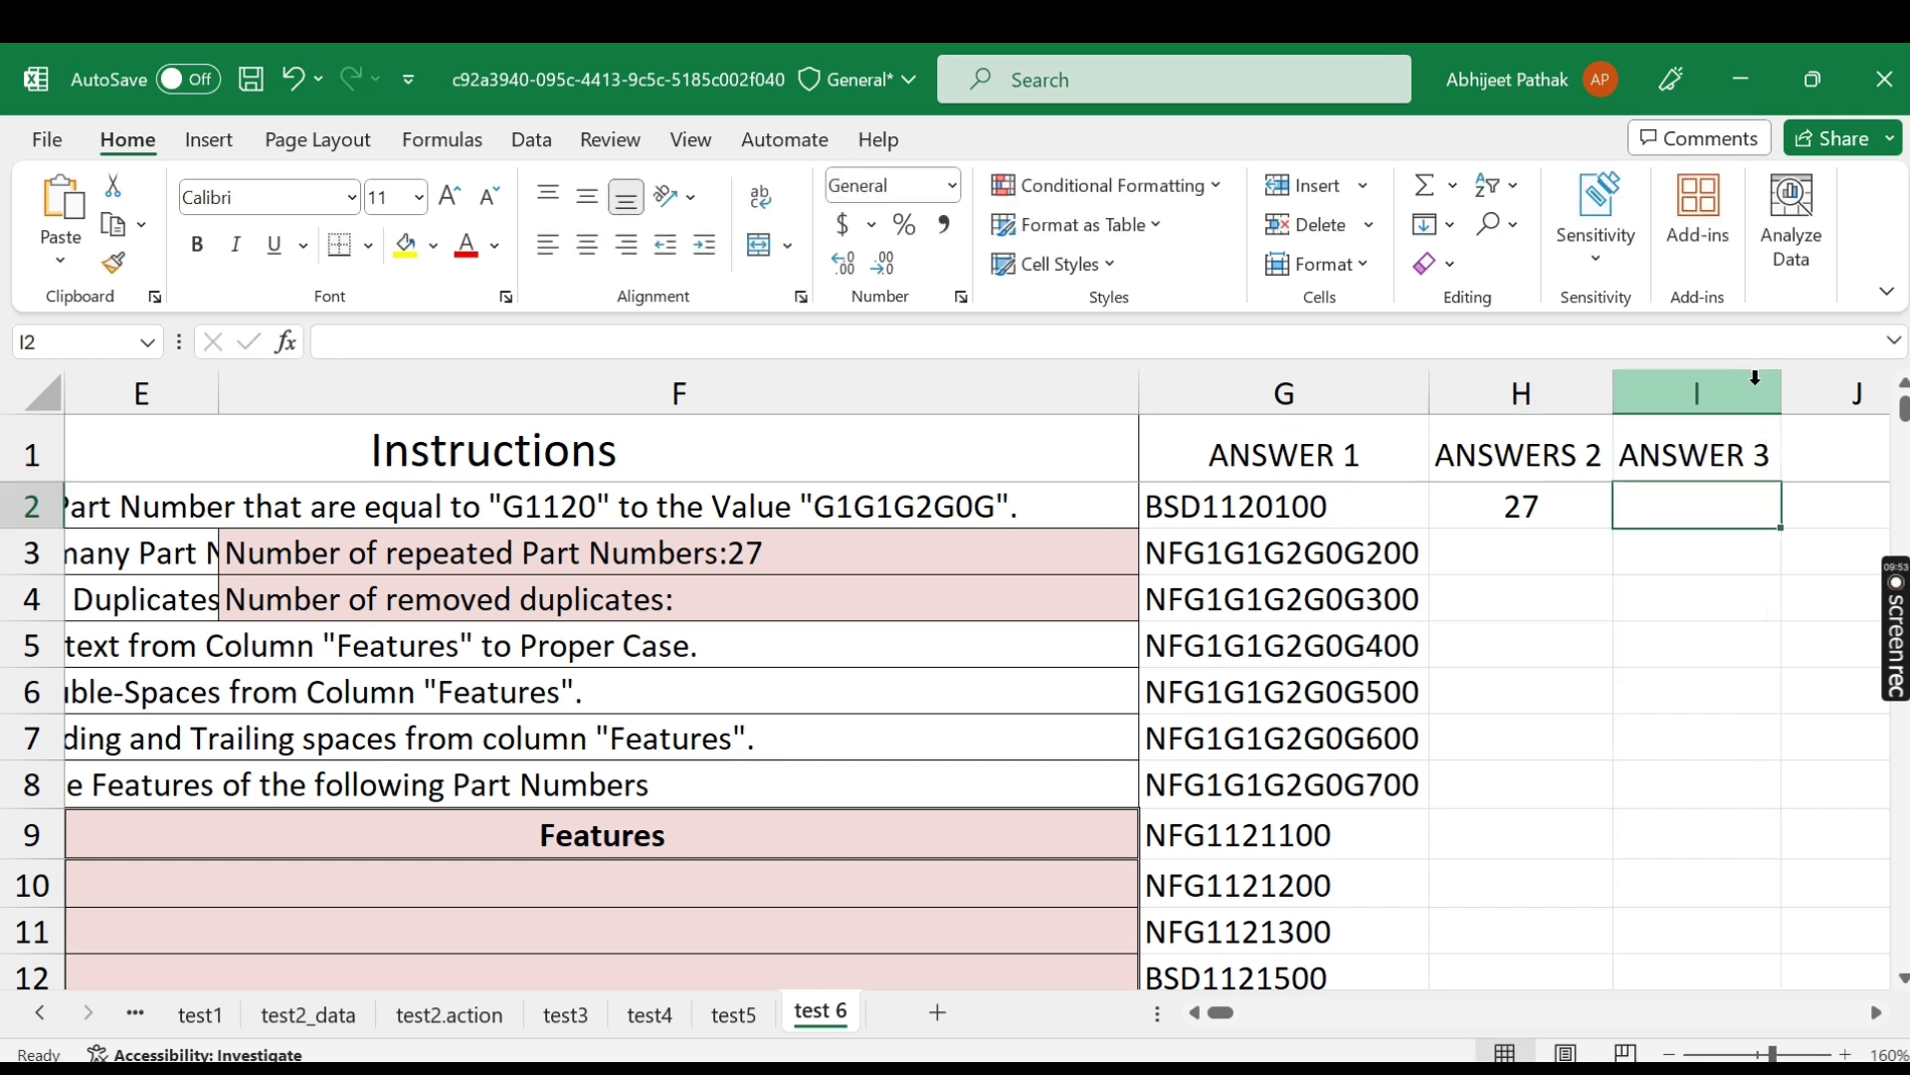
# Compare instructions 2 and 3 with their answer cells F3 and F4, and review the formula in H2.
pyautogui.press('Left')
pyautogui.press('Left')
pyautogui.press('Left')
pyautogui.press('Left')
pyautogui.press('Left')
pyautogui.press('Down')
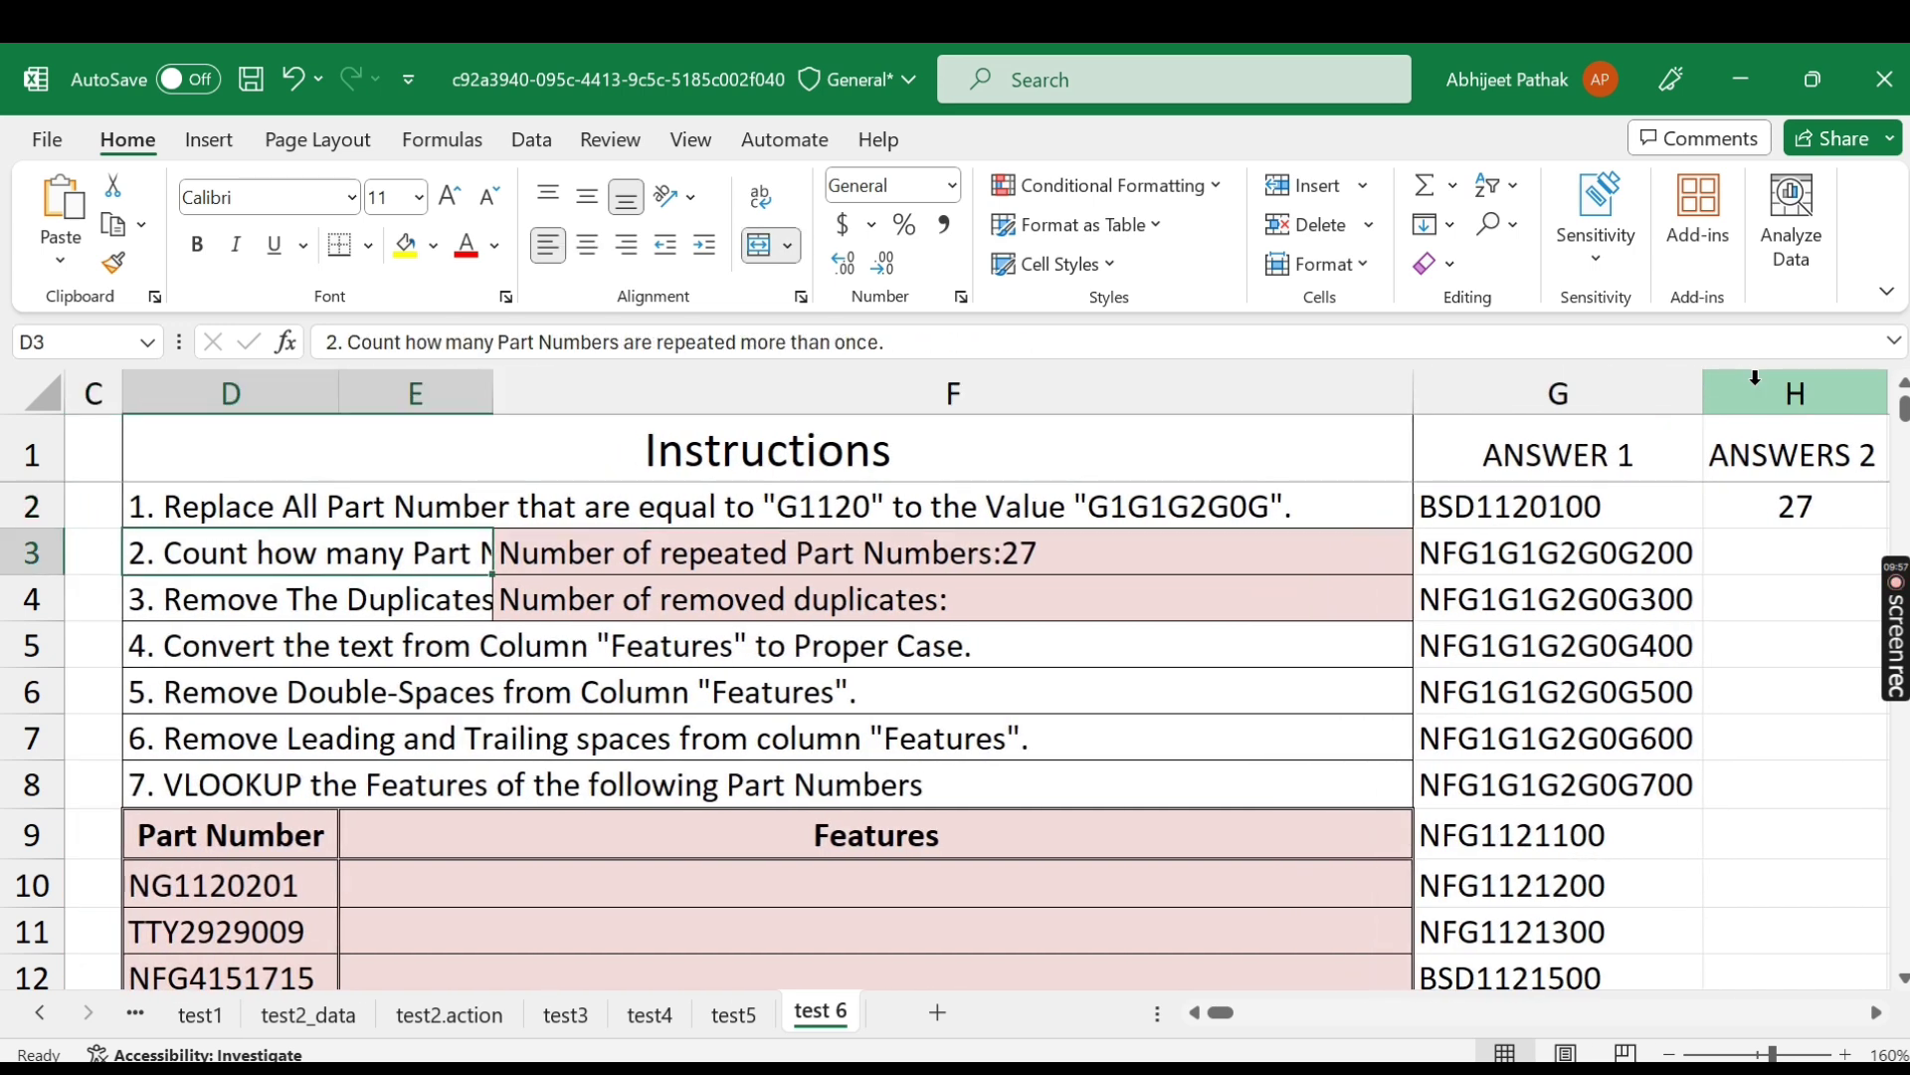
pyautogui.press('Down')
pyautogui.press('Down')
pyautogui.press('Up')
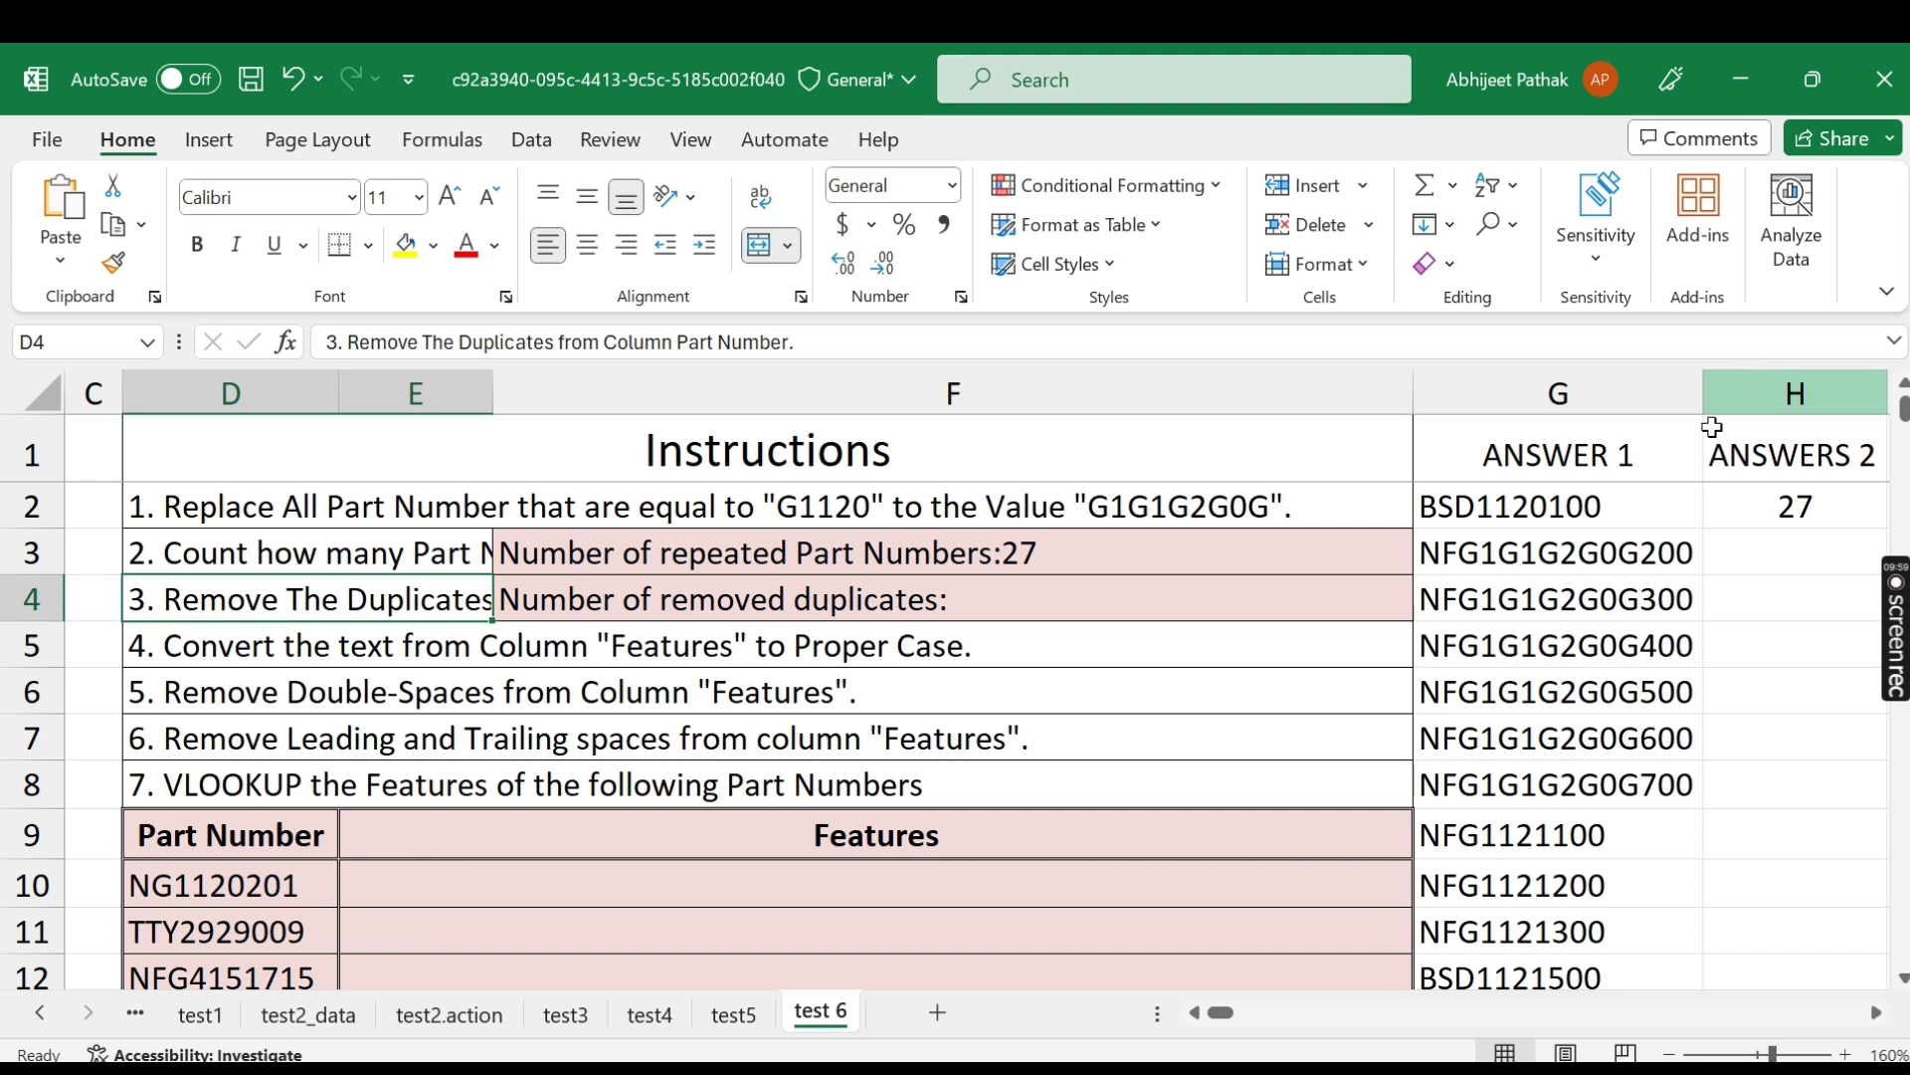
pyautogui.click(1144, 595)
pyautogui.click(1122, 551)
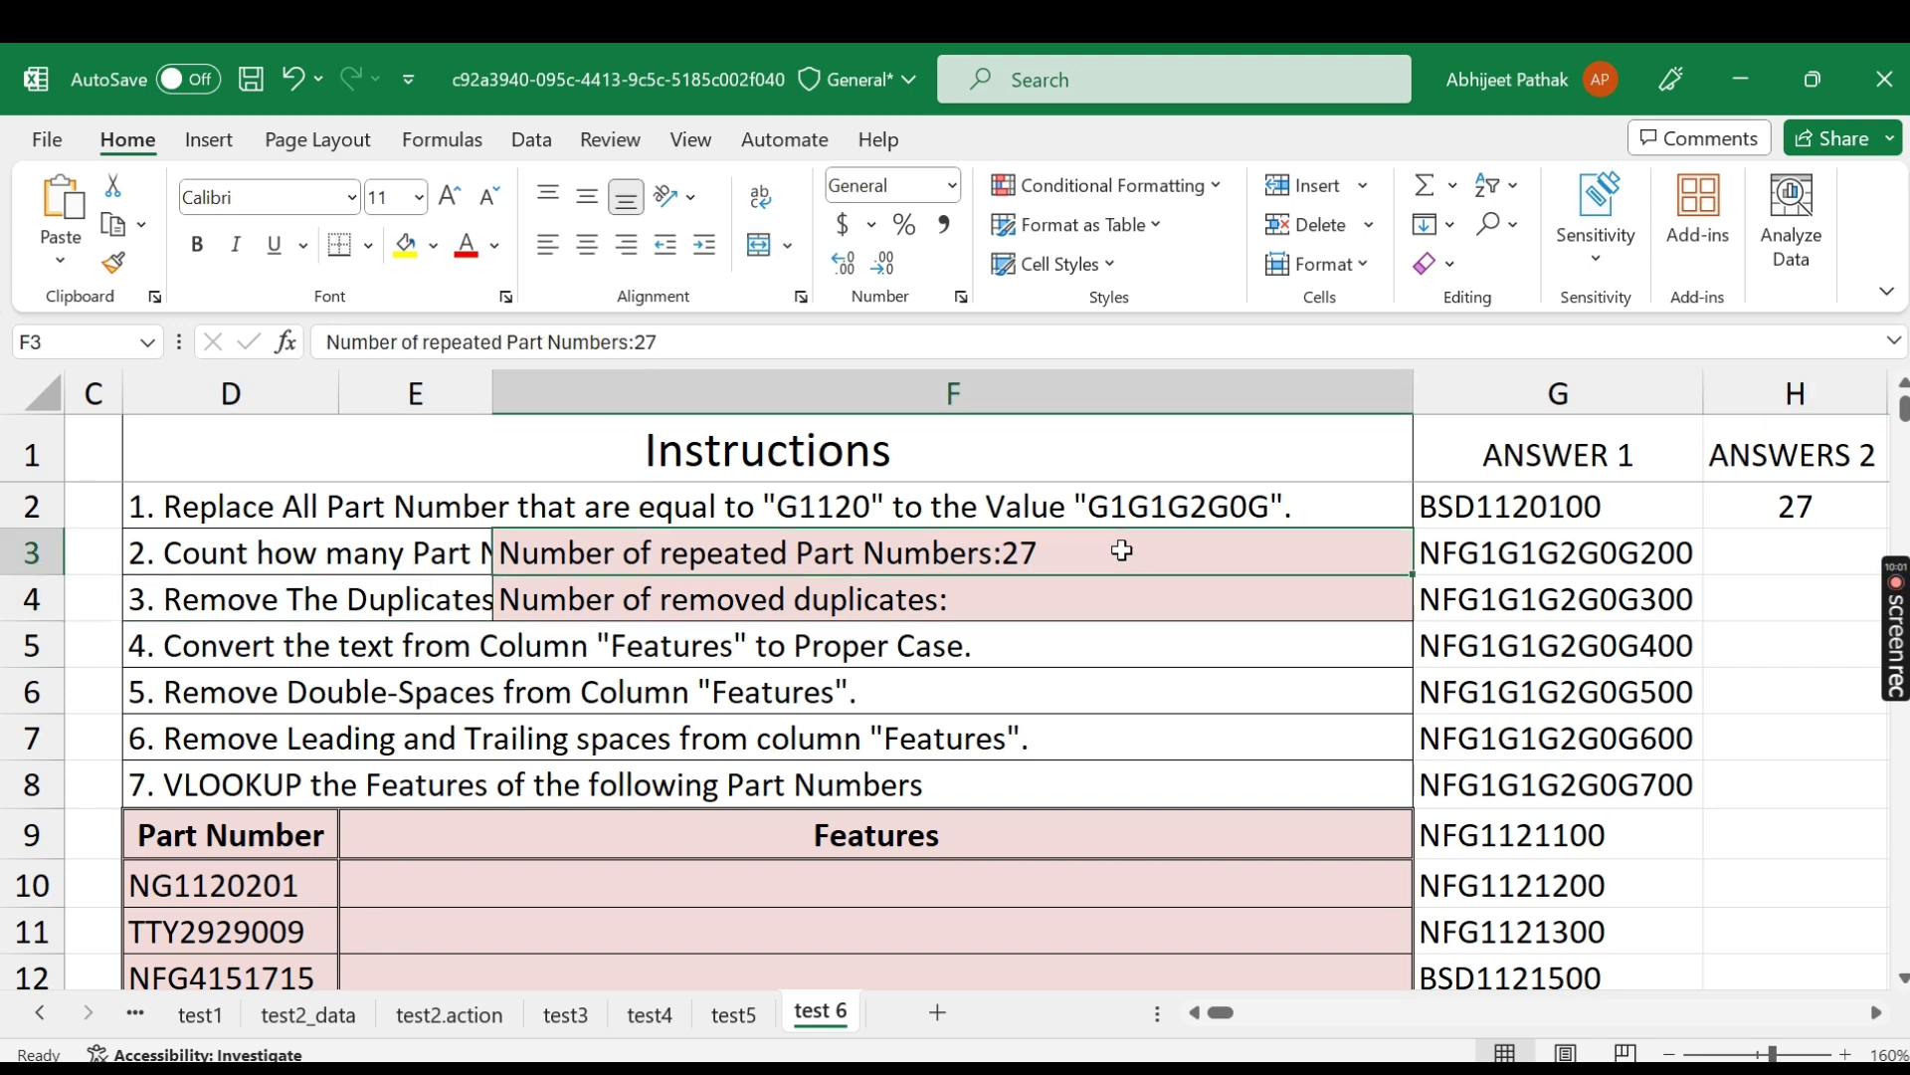
pyautogui.click(1045, 601)
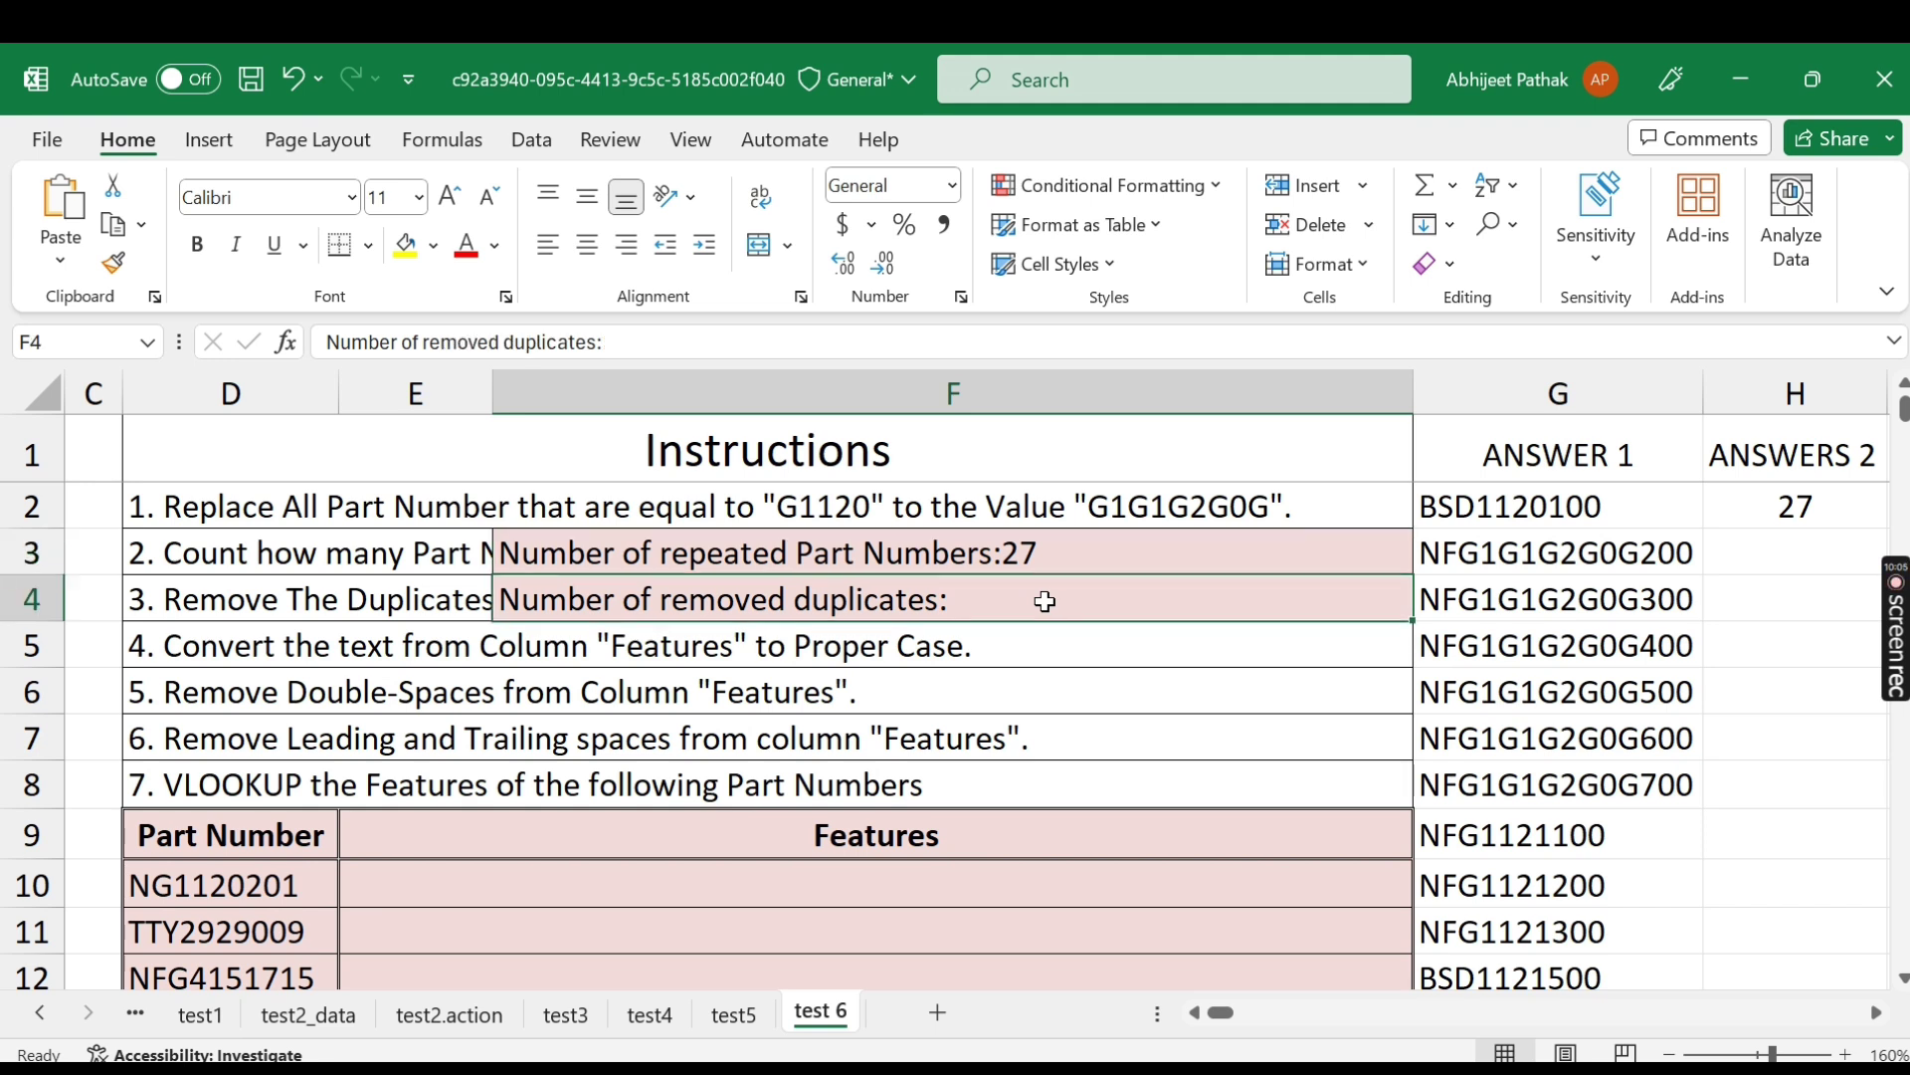
pyautogui.click(1836, 507)
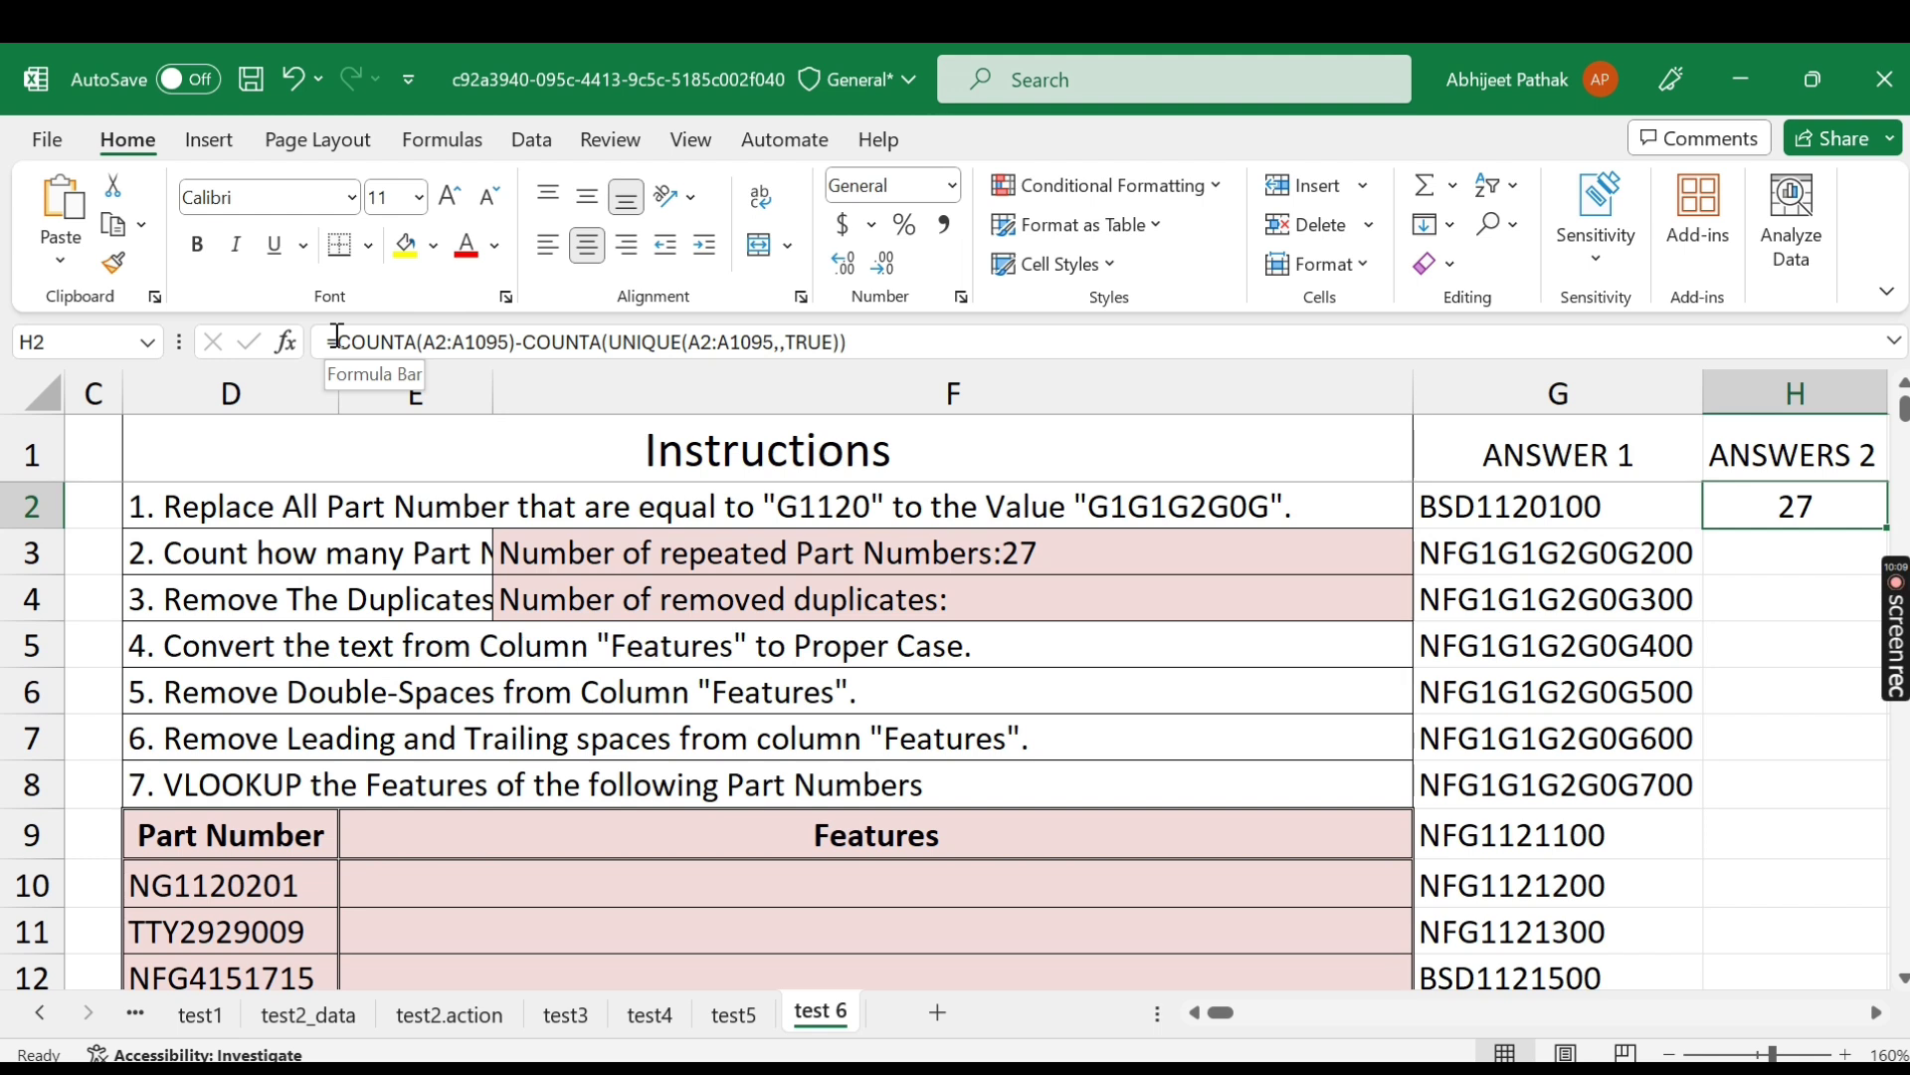
pyautogui.click(968, 591)
# Make both part number ranges in the H2 formula absolute as $A$2:$A$1095, and remove the surplus closing bracket.
pyautogui.click(1853, 442)
pyautogui.press('Right')
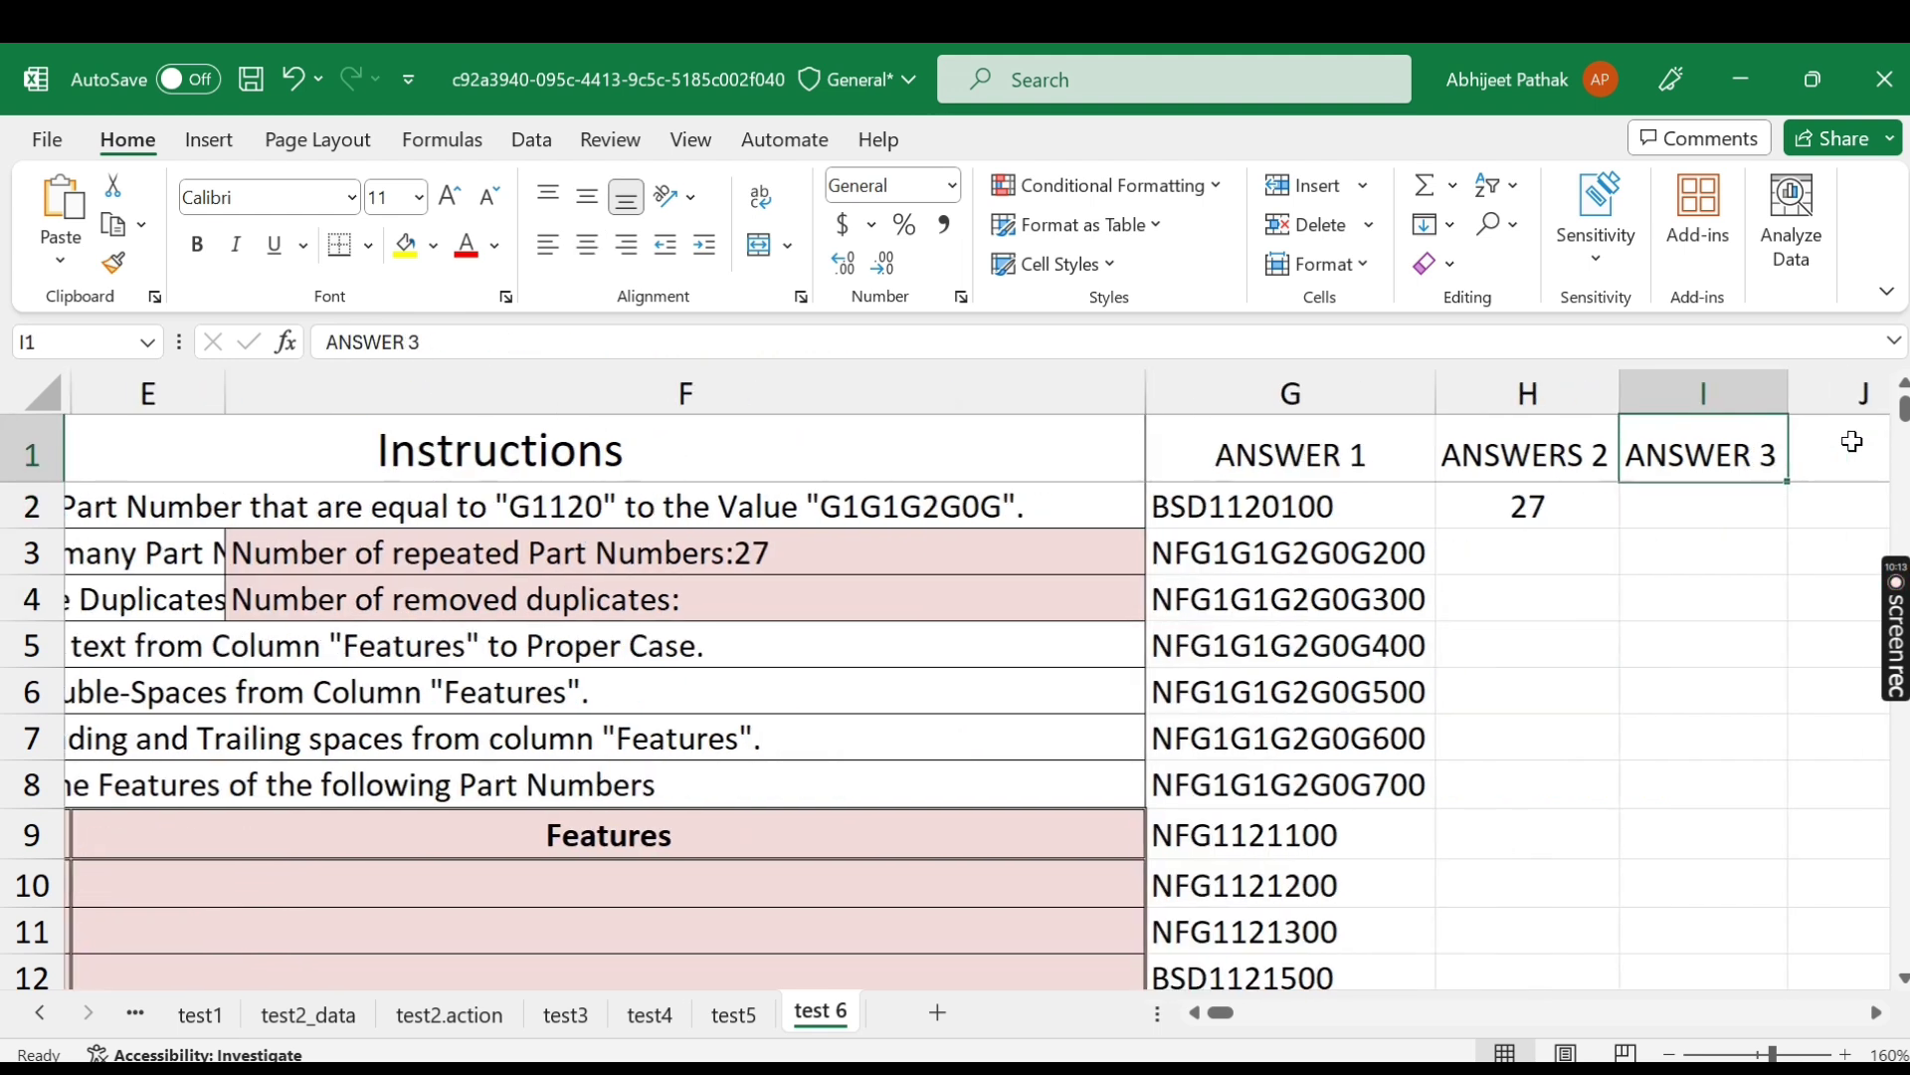
pyautogui.press('Down')
pyautogui.press('Left')
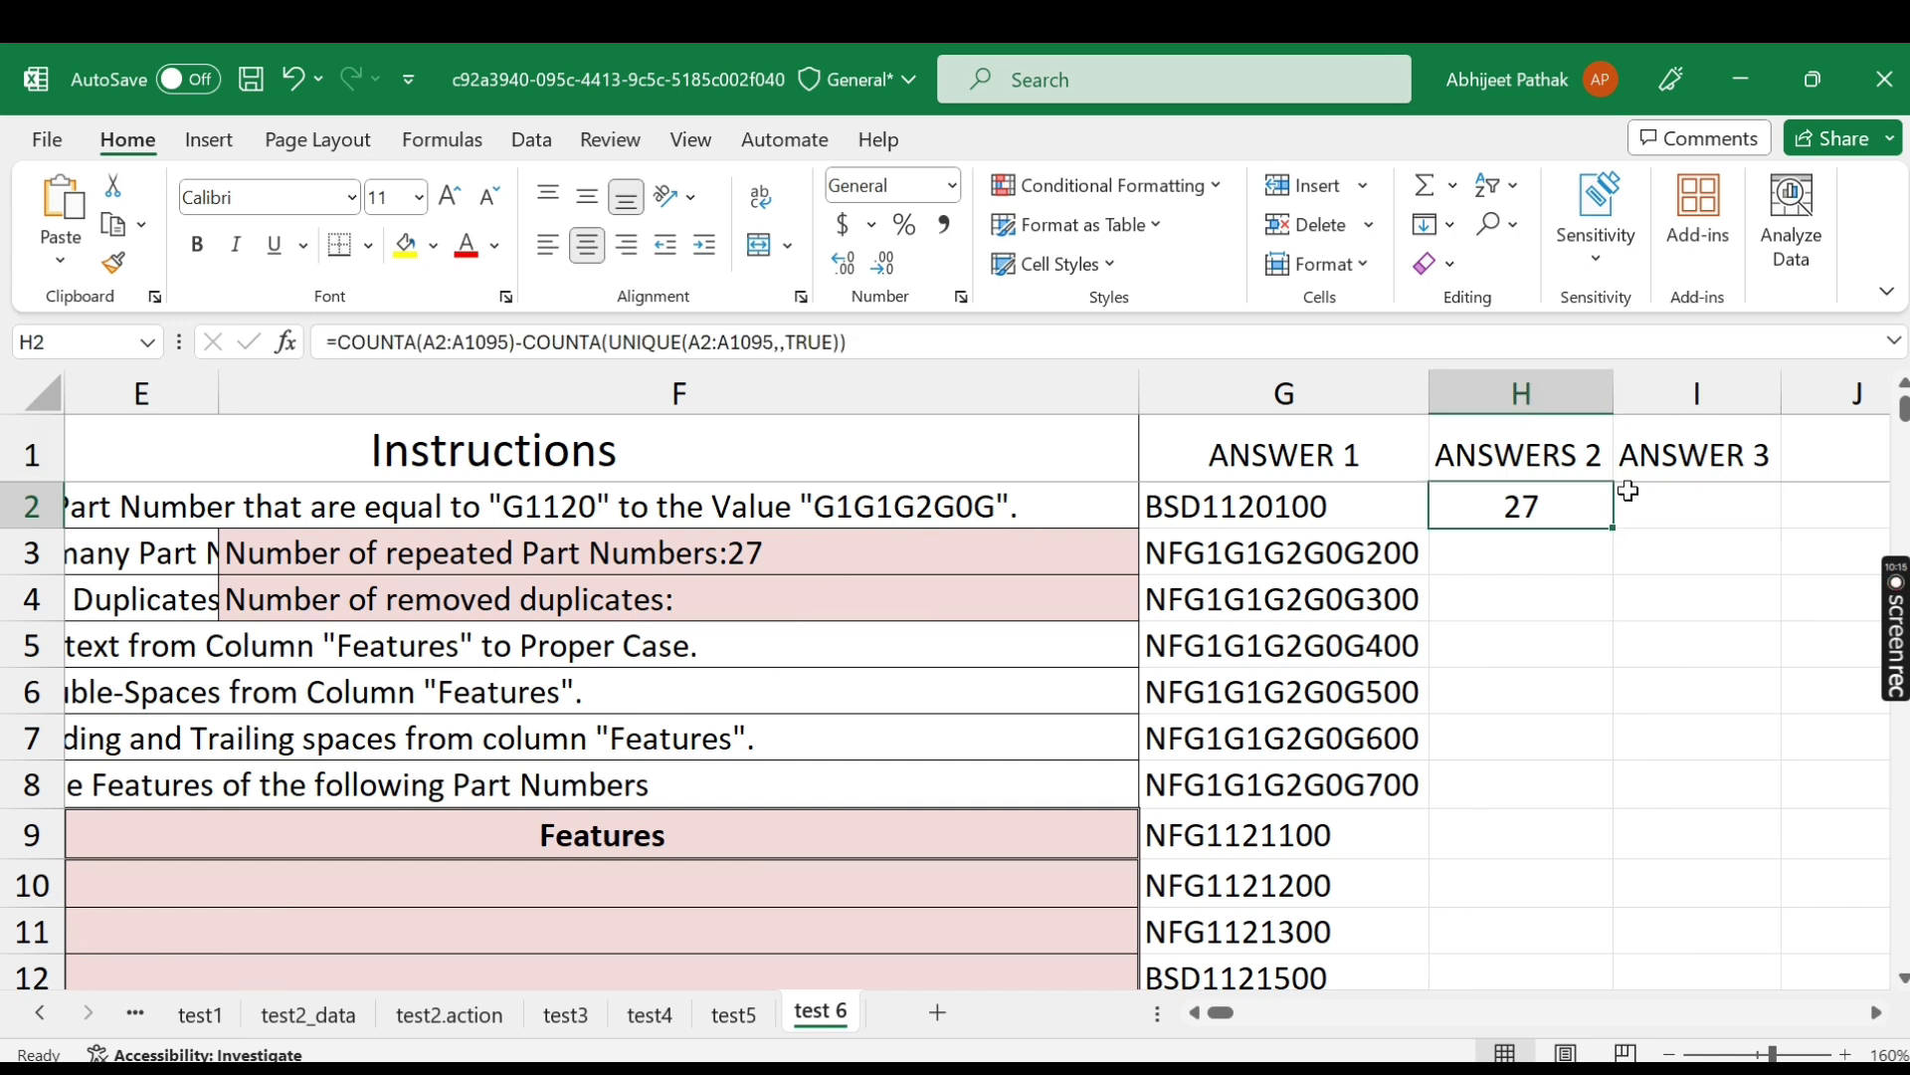
pyautogui.moveTo(419, 342); pyautogui.dragTo(509, 344)
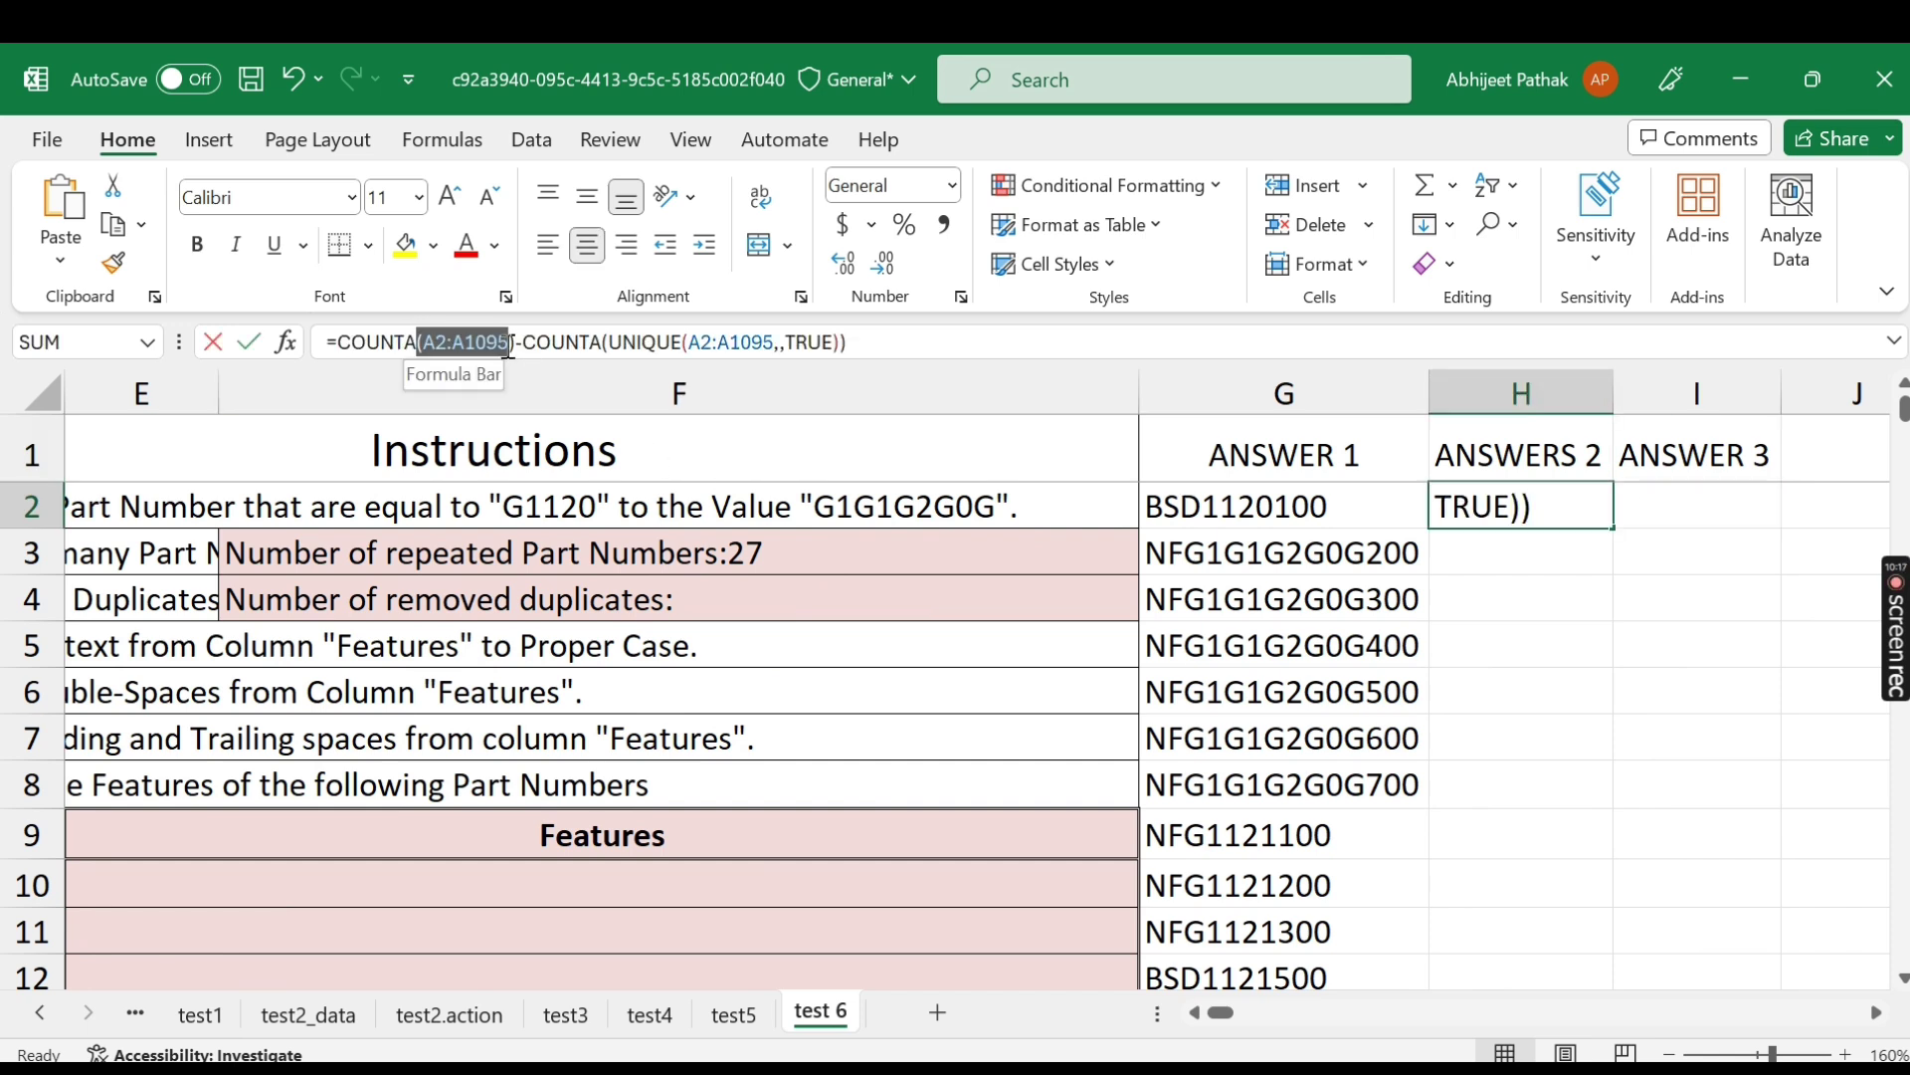
pyautogui.press('F4')
pyautogui.moveTo(739, 342); pyautogui.dragTo(836, 343)
pyautogui.press('F4')
pyautogui.press('Return')
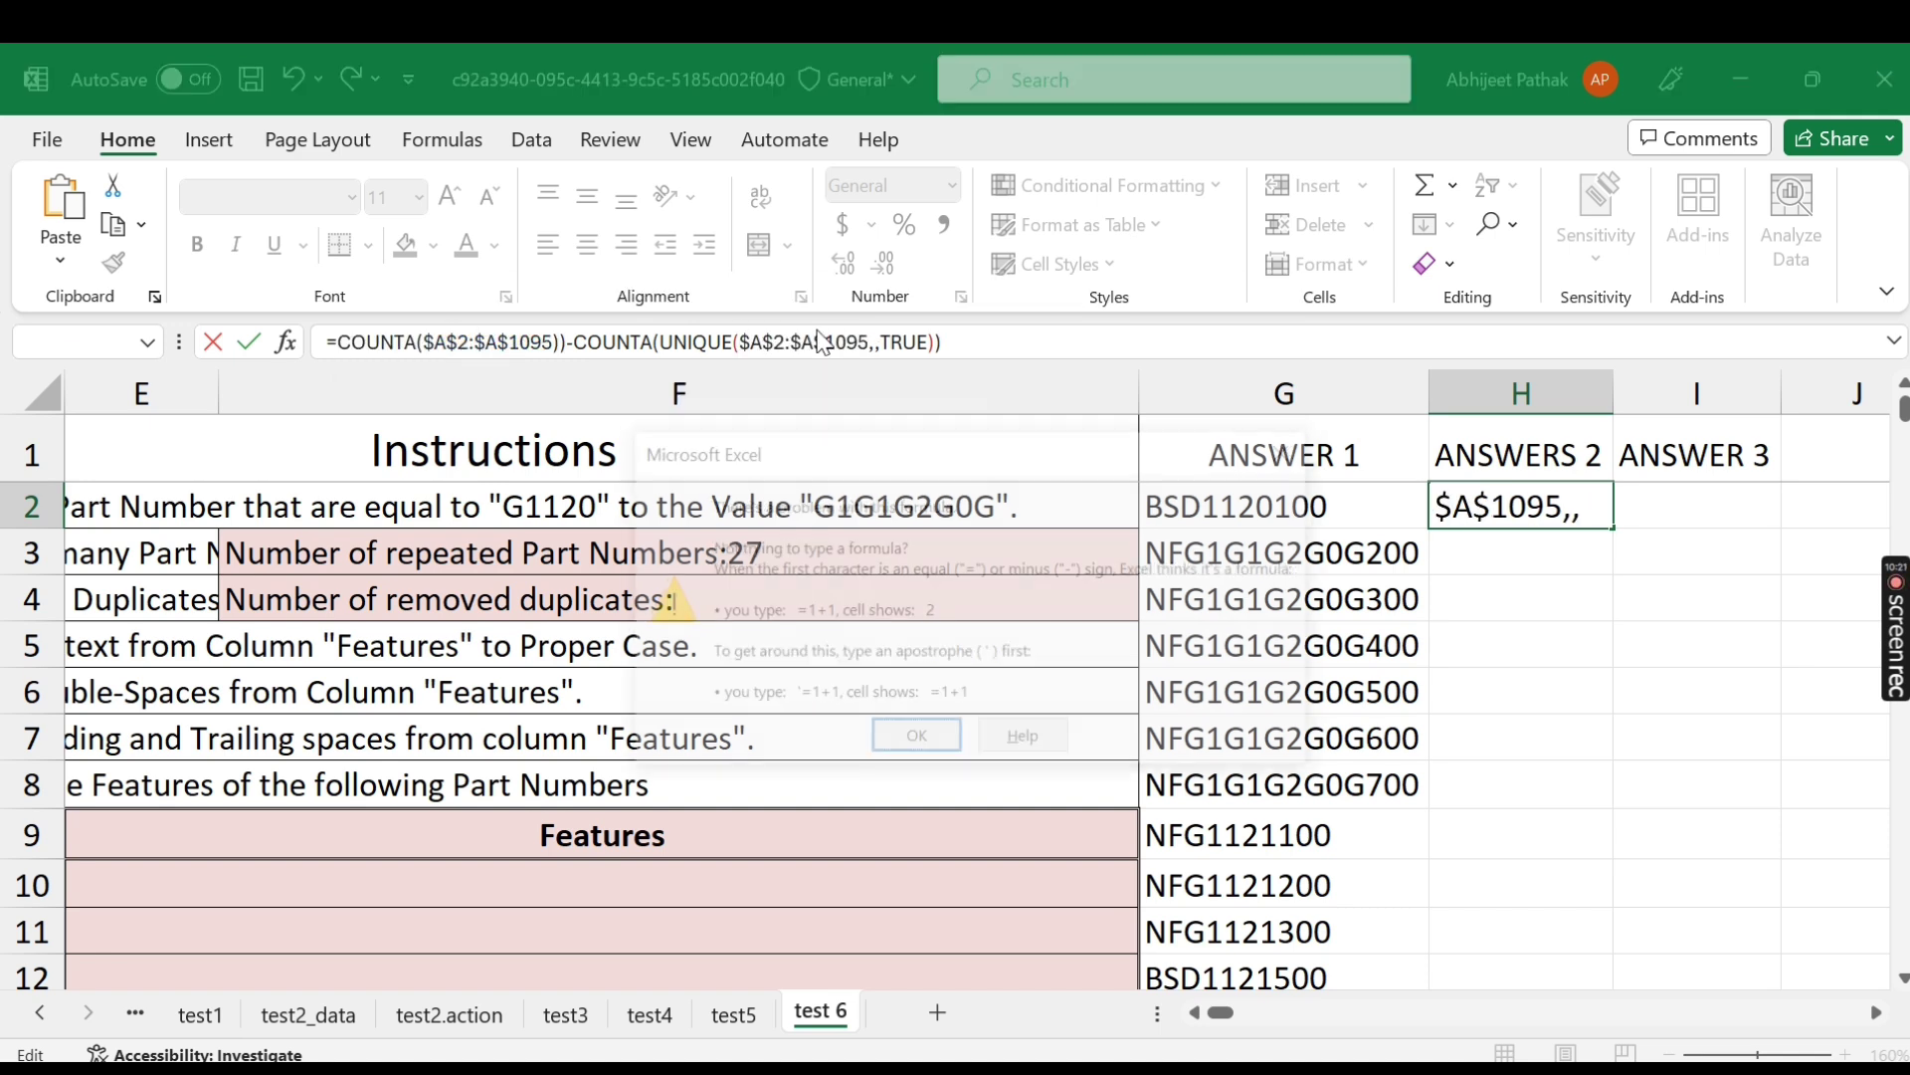
pyautogui.press('Return')
pyautogui.press('Return')
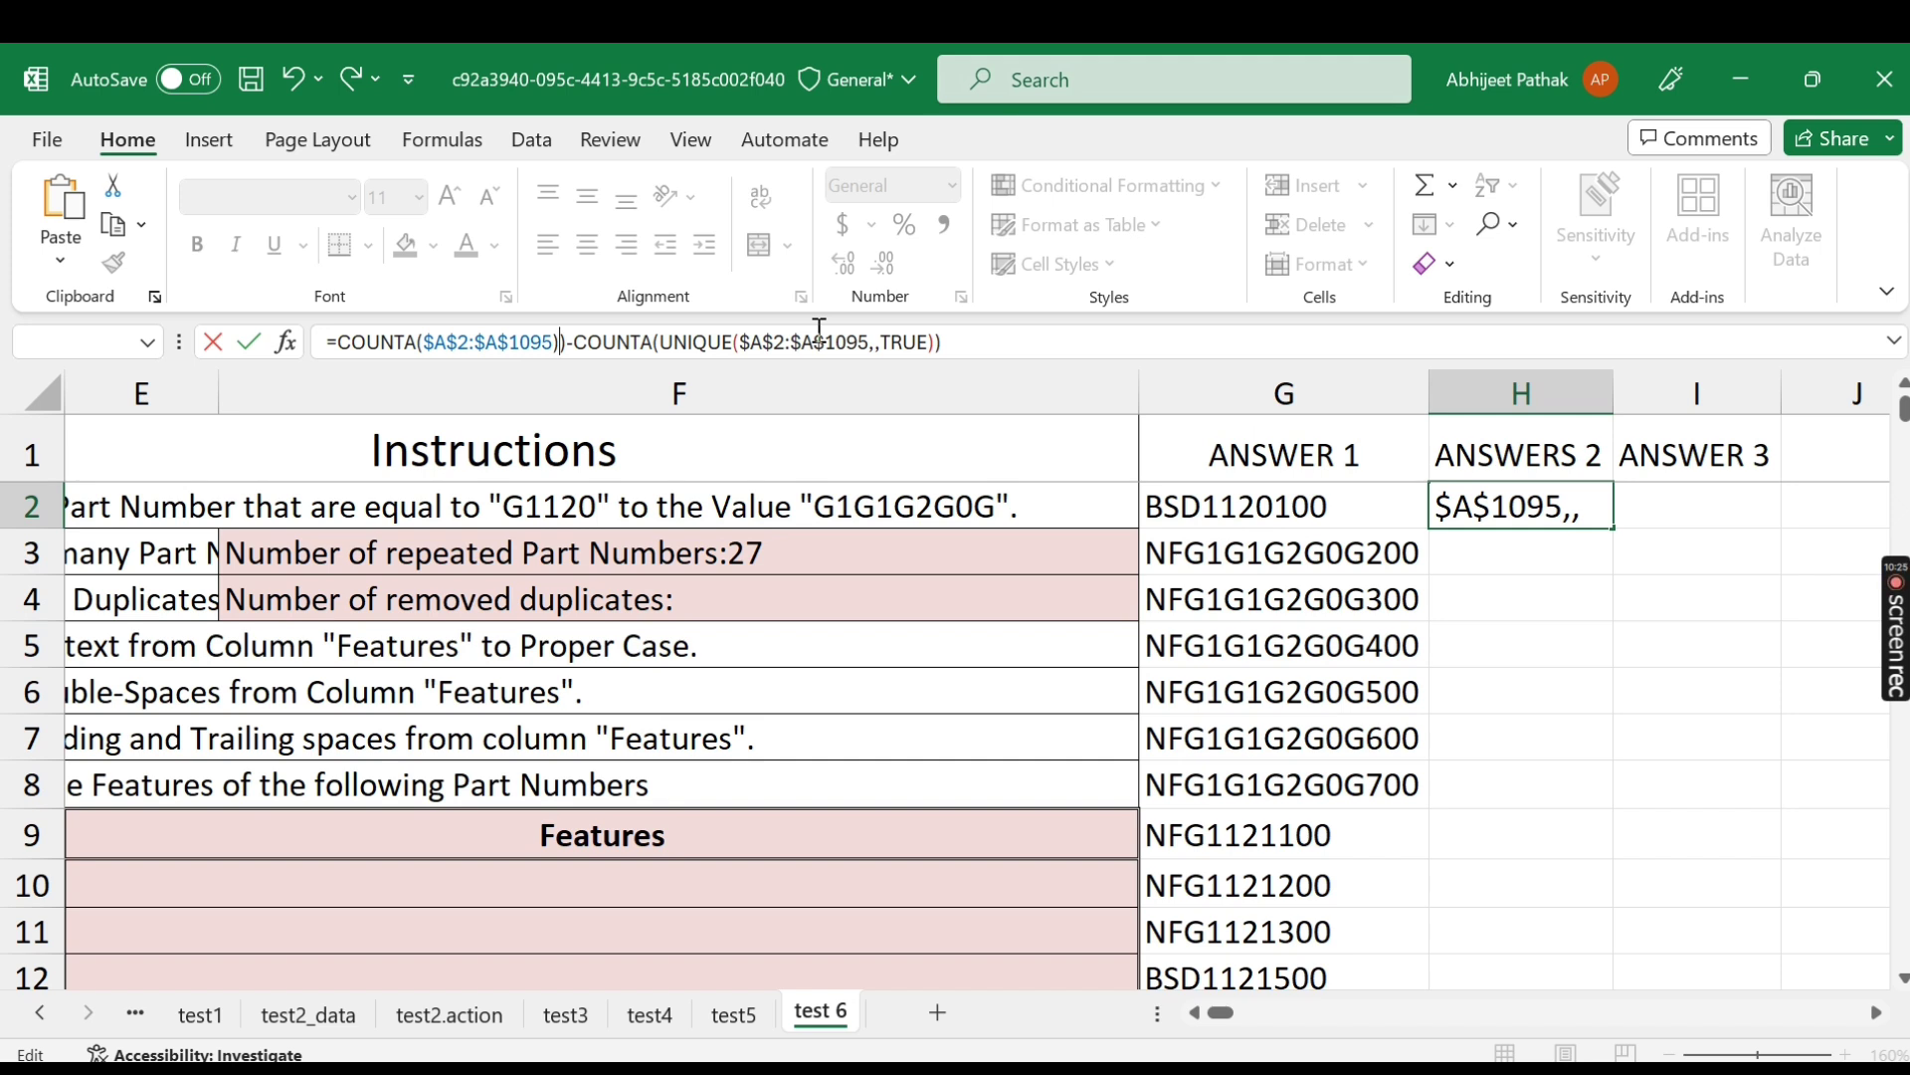
pyautogui.press('BackSpace')
pyautogui.press('Return')
# Copy the H2 formula into I2 under ANSWER 3.
pyautogui.press('Up')
pyautogui.hotkey('ctrl', 'c')
pyautogui.press('Right')
pyautogui.hotkey('ctrl', 'v')
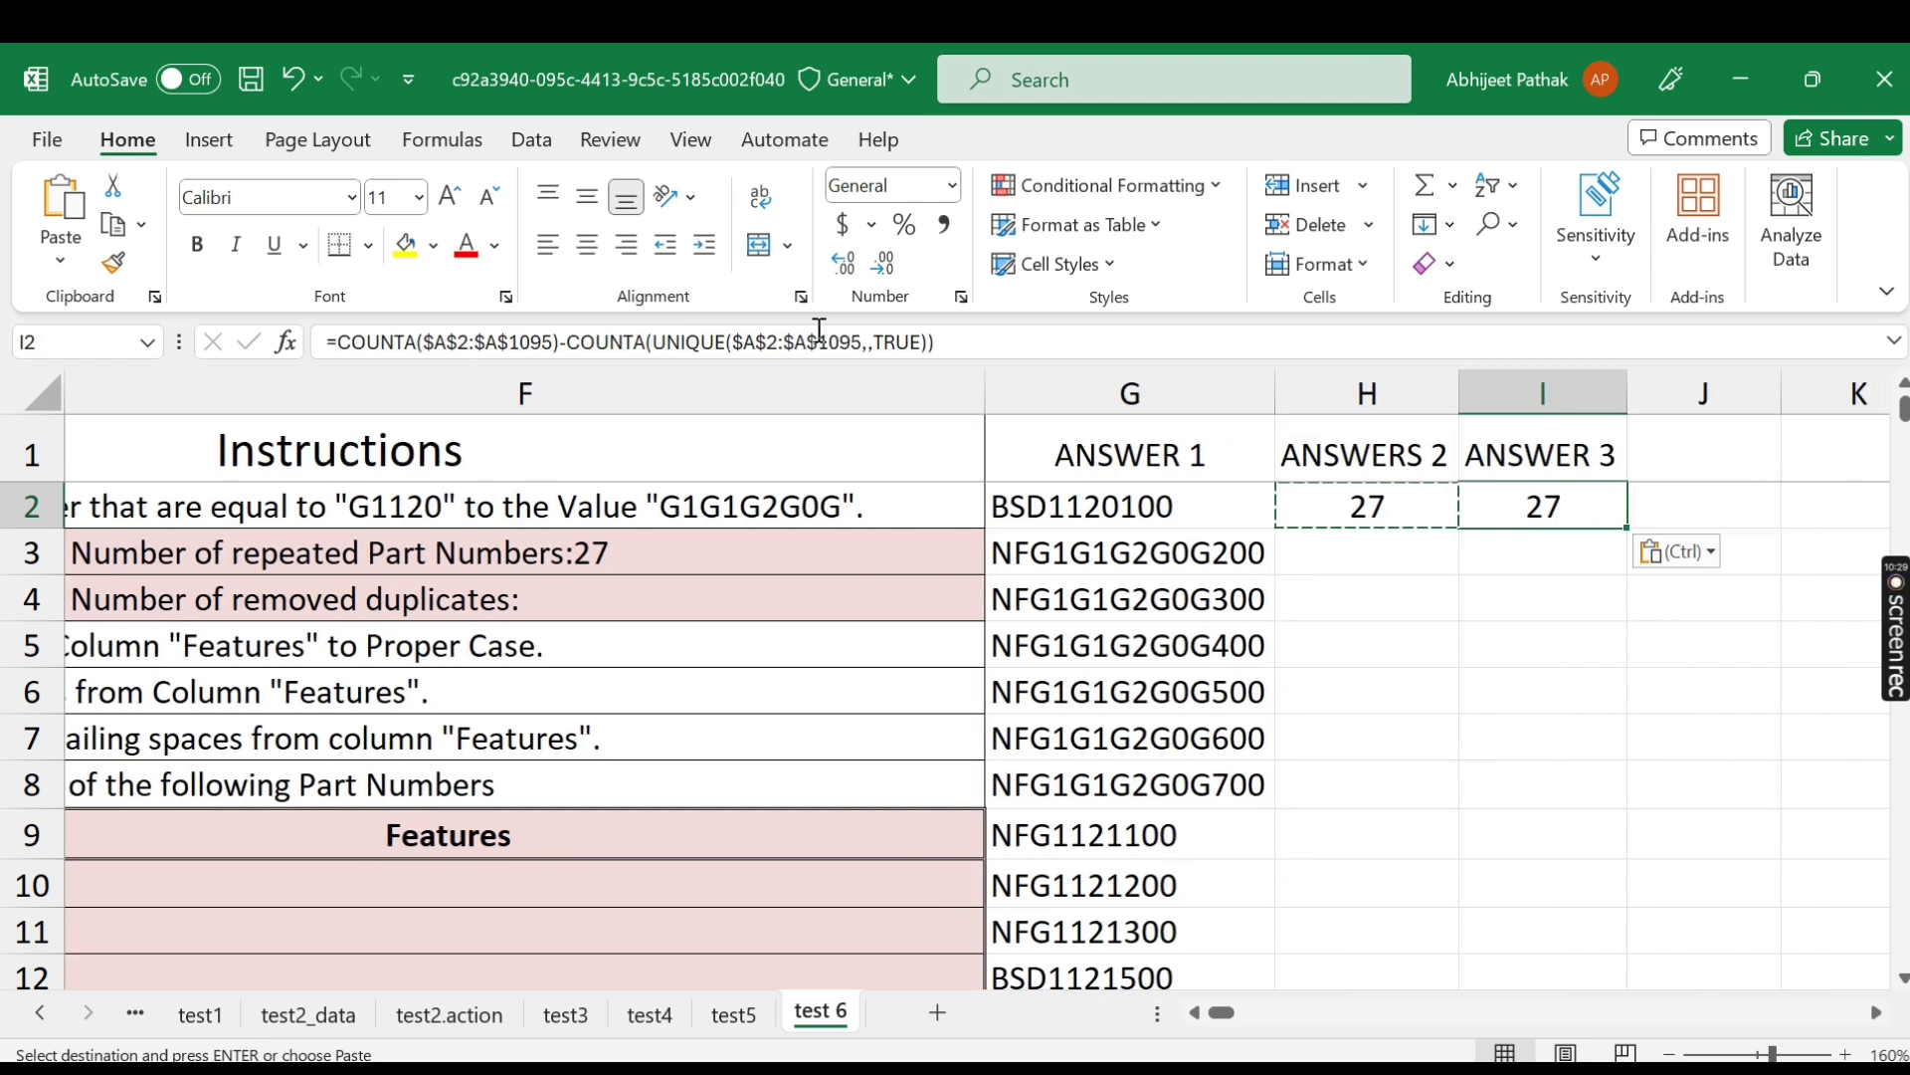
# Remove the exactly-once TRUE argument from the I2 formula so it reads =COUNTA($A$2:$A$1095)-COUNTA(UNIQUE($A$2:$A$1095,)).
pyautogui.click(919, 343)
pyautogui.press('BackSpace')
pyautogui.press('BackSpace')
pyautogui.press('BackSpace')
pyautogui.press('BackSpace')
pyautogui.press('BackSpace')
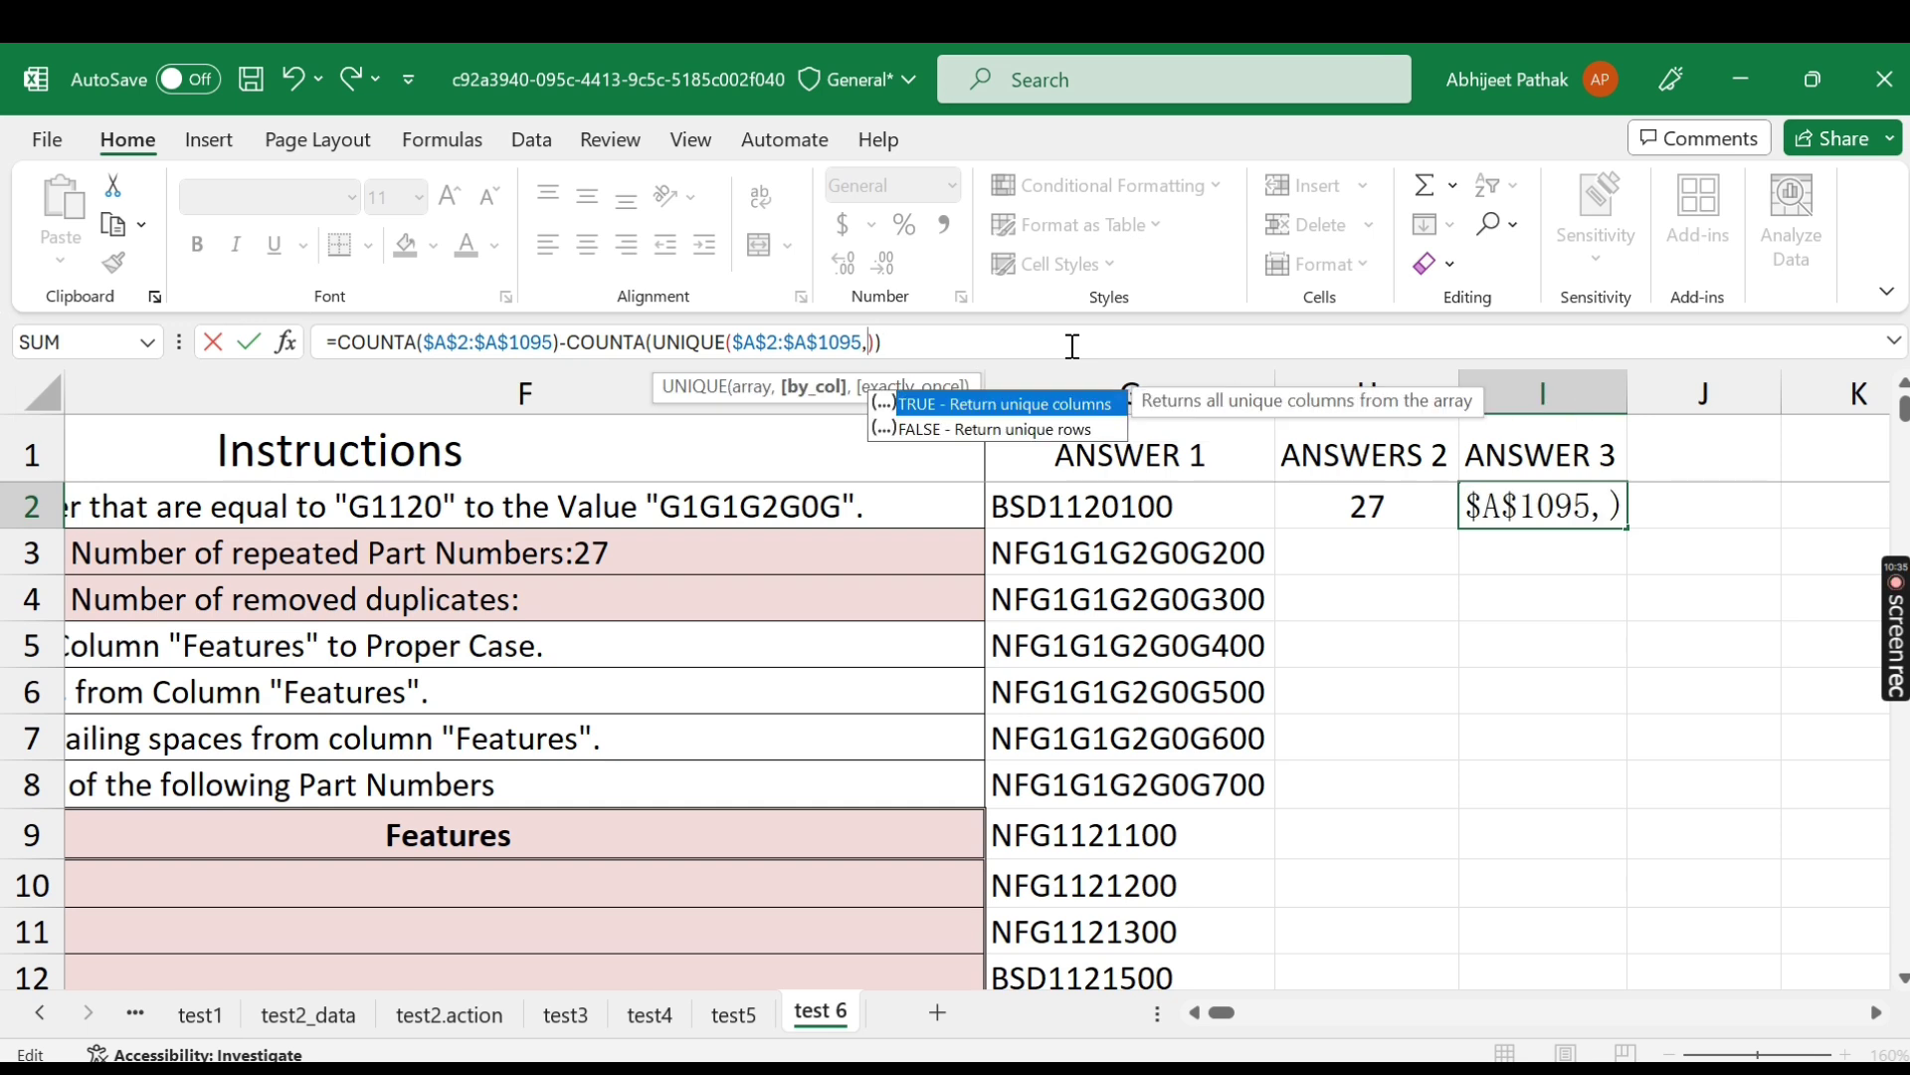
pyautogui.press('Return')
pyautogui.press('Up')
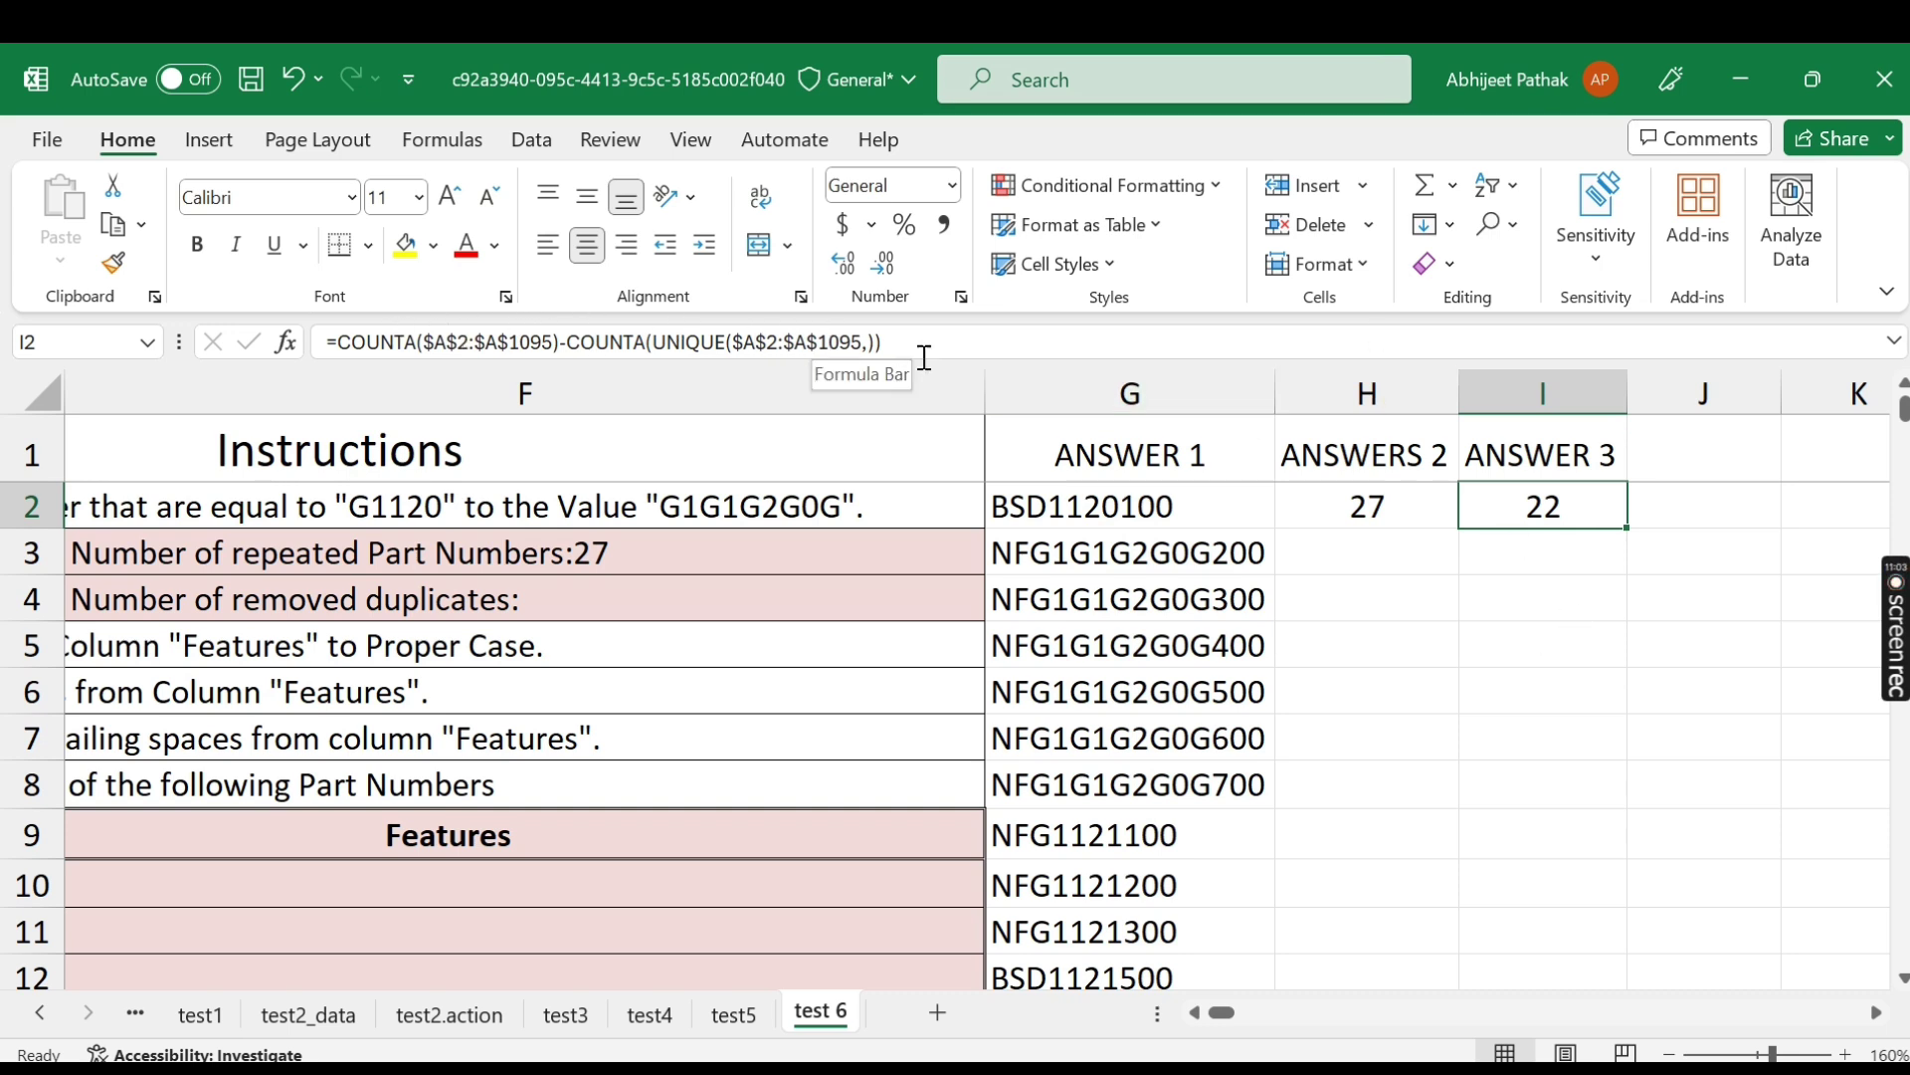
# Remove duplicates from the part numbers in A2:A1095, continuing with the current selection only.
pyautogui.press('Left')
pyautogui.press('Left')
pyautogui.press('Home')
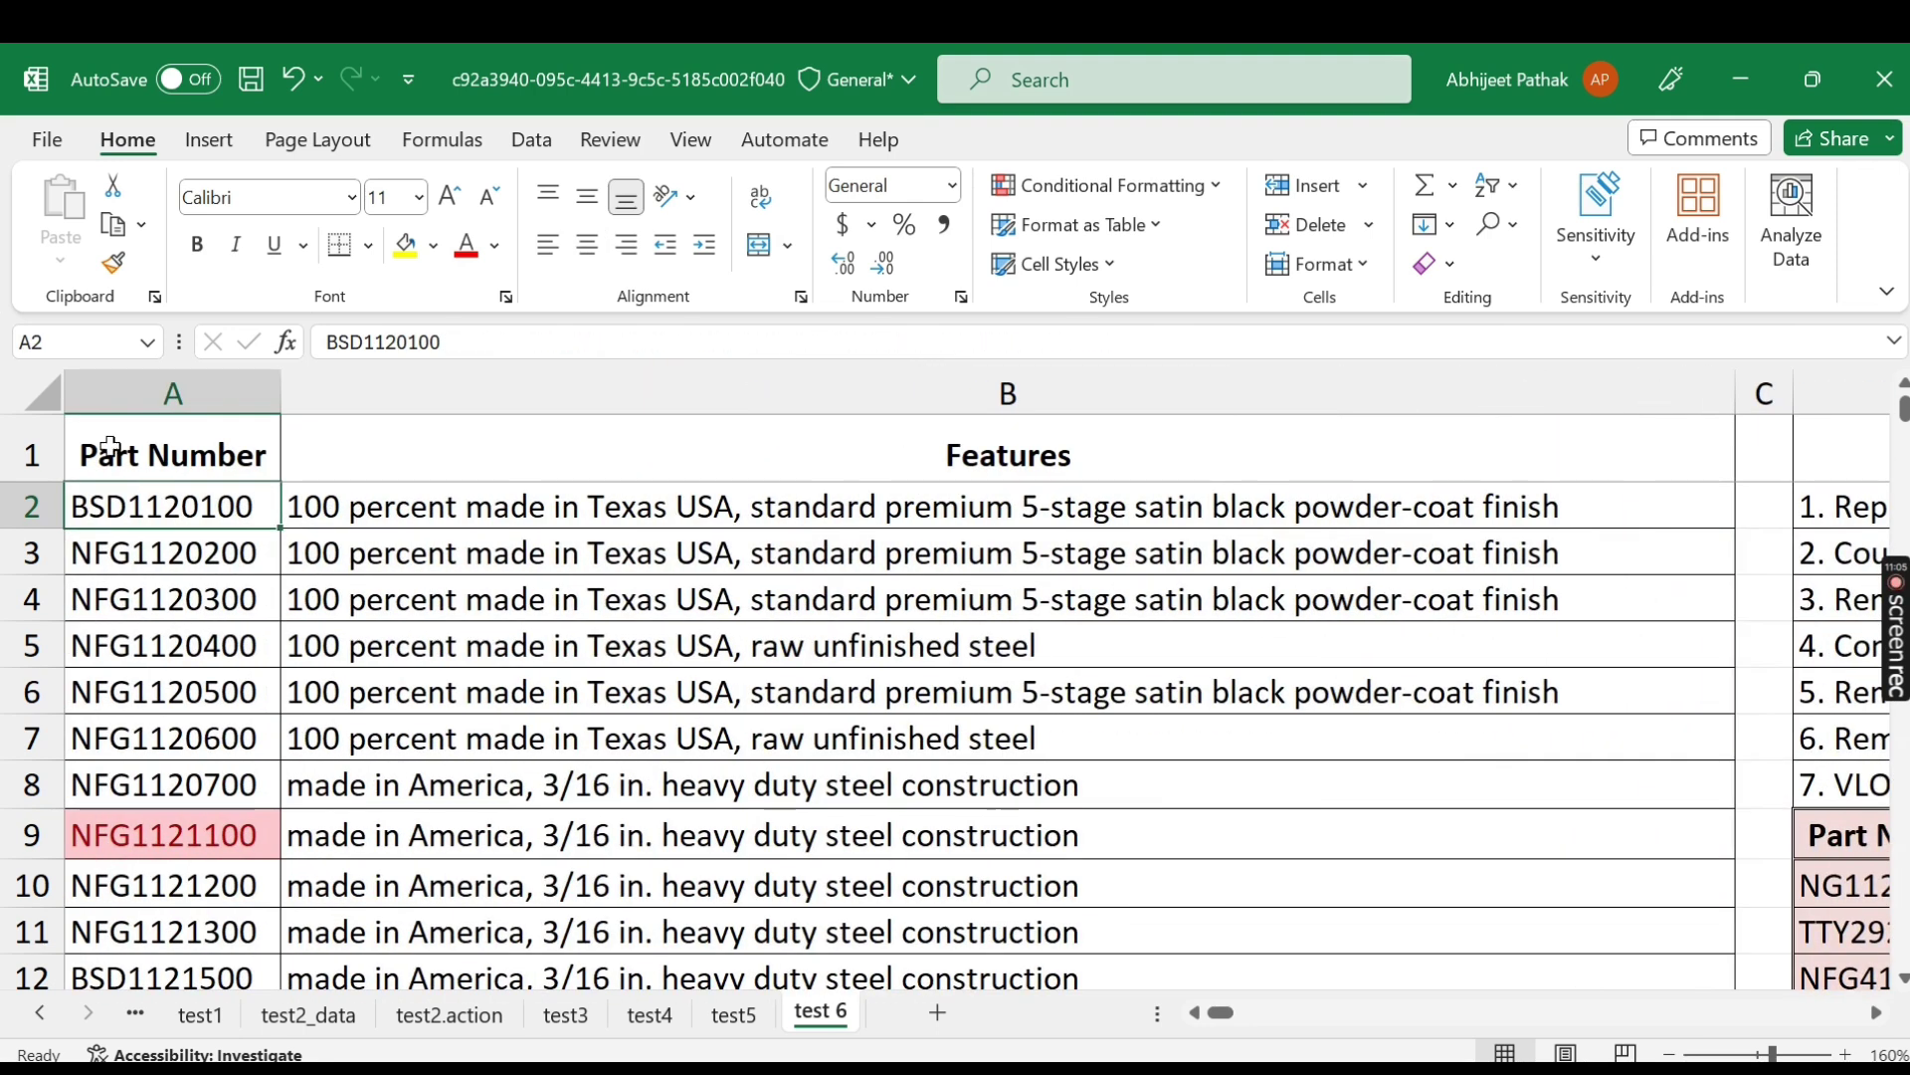
pyautogui.hotkey('ctrl', 'shift', 'Down')
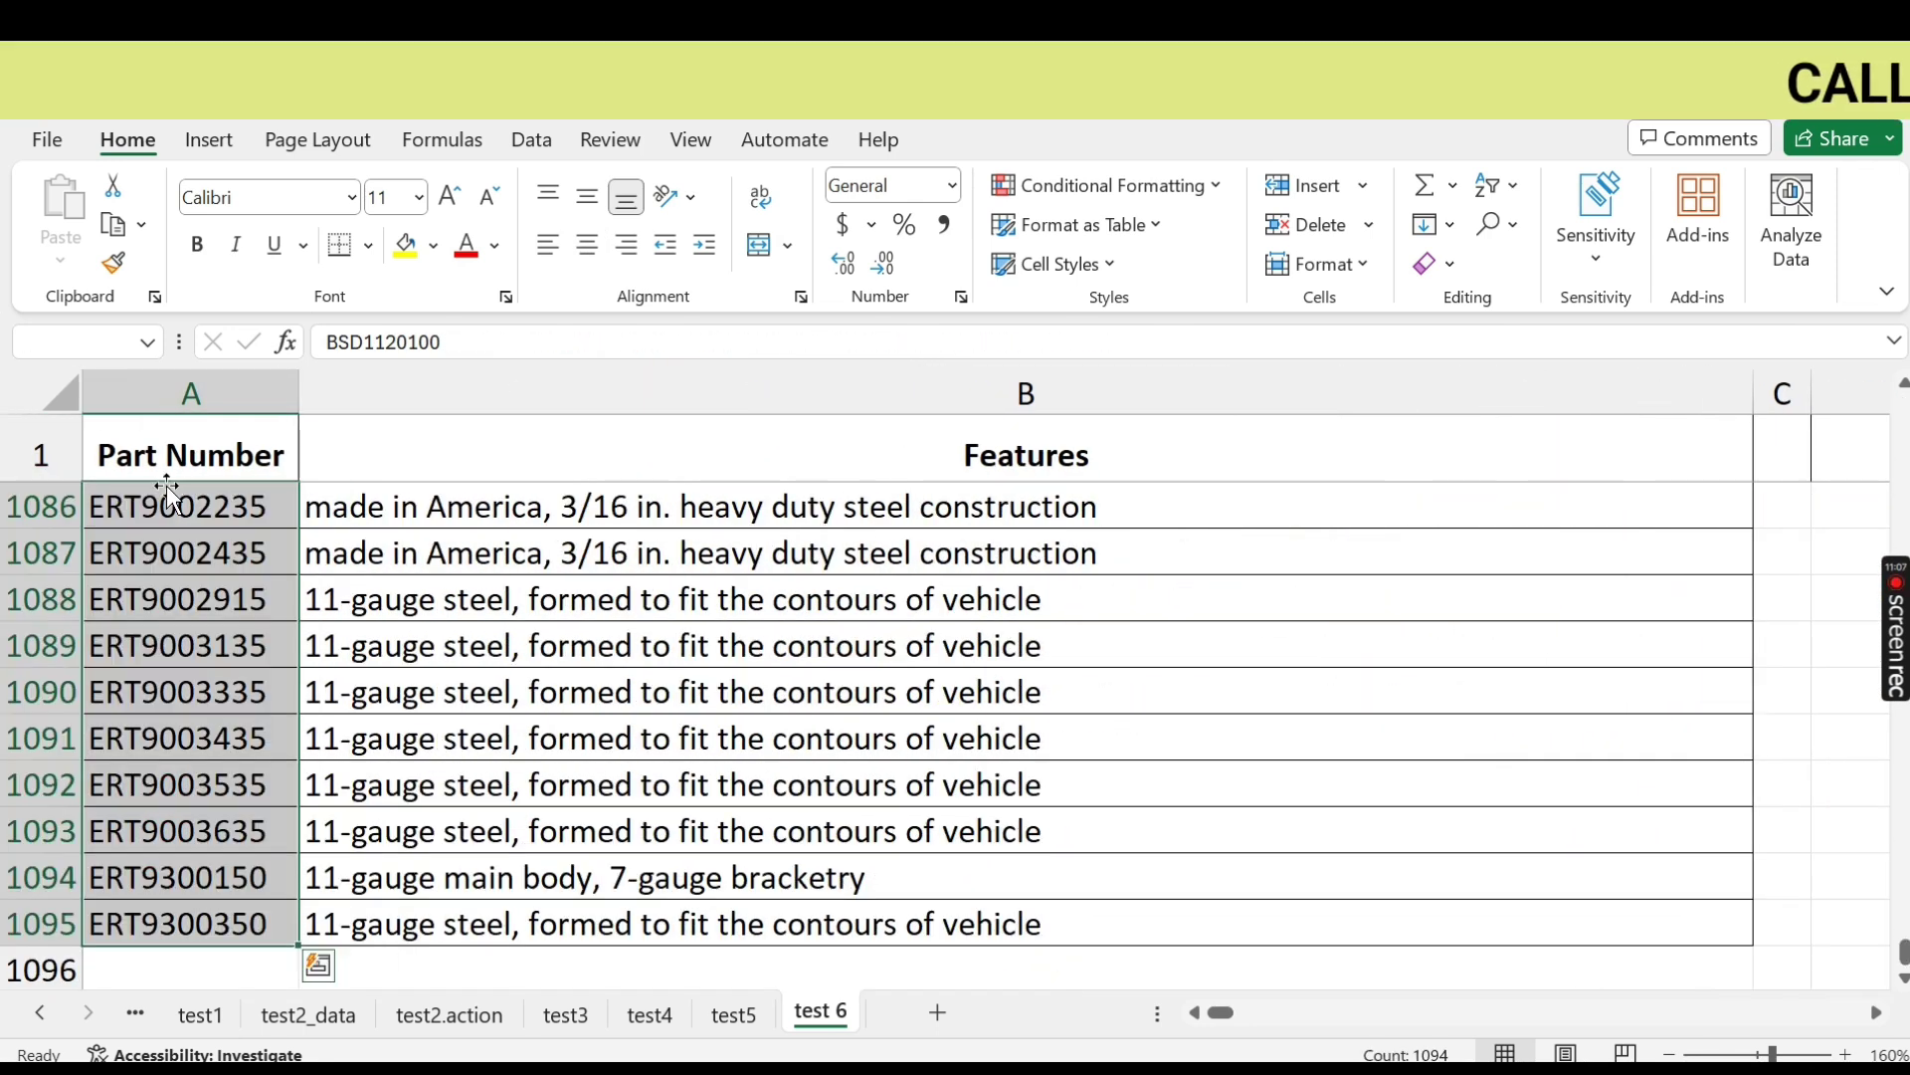
pyautogui.click(531, 140)
pyautogui.click(1266, 232)
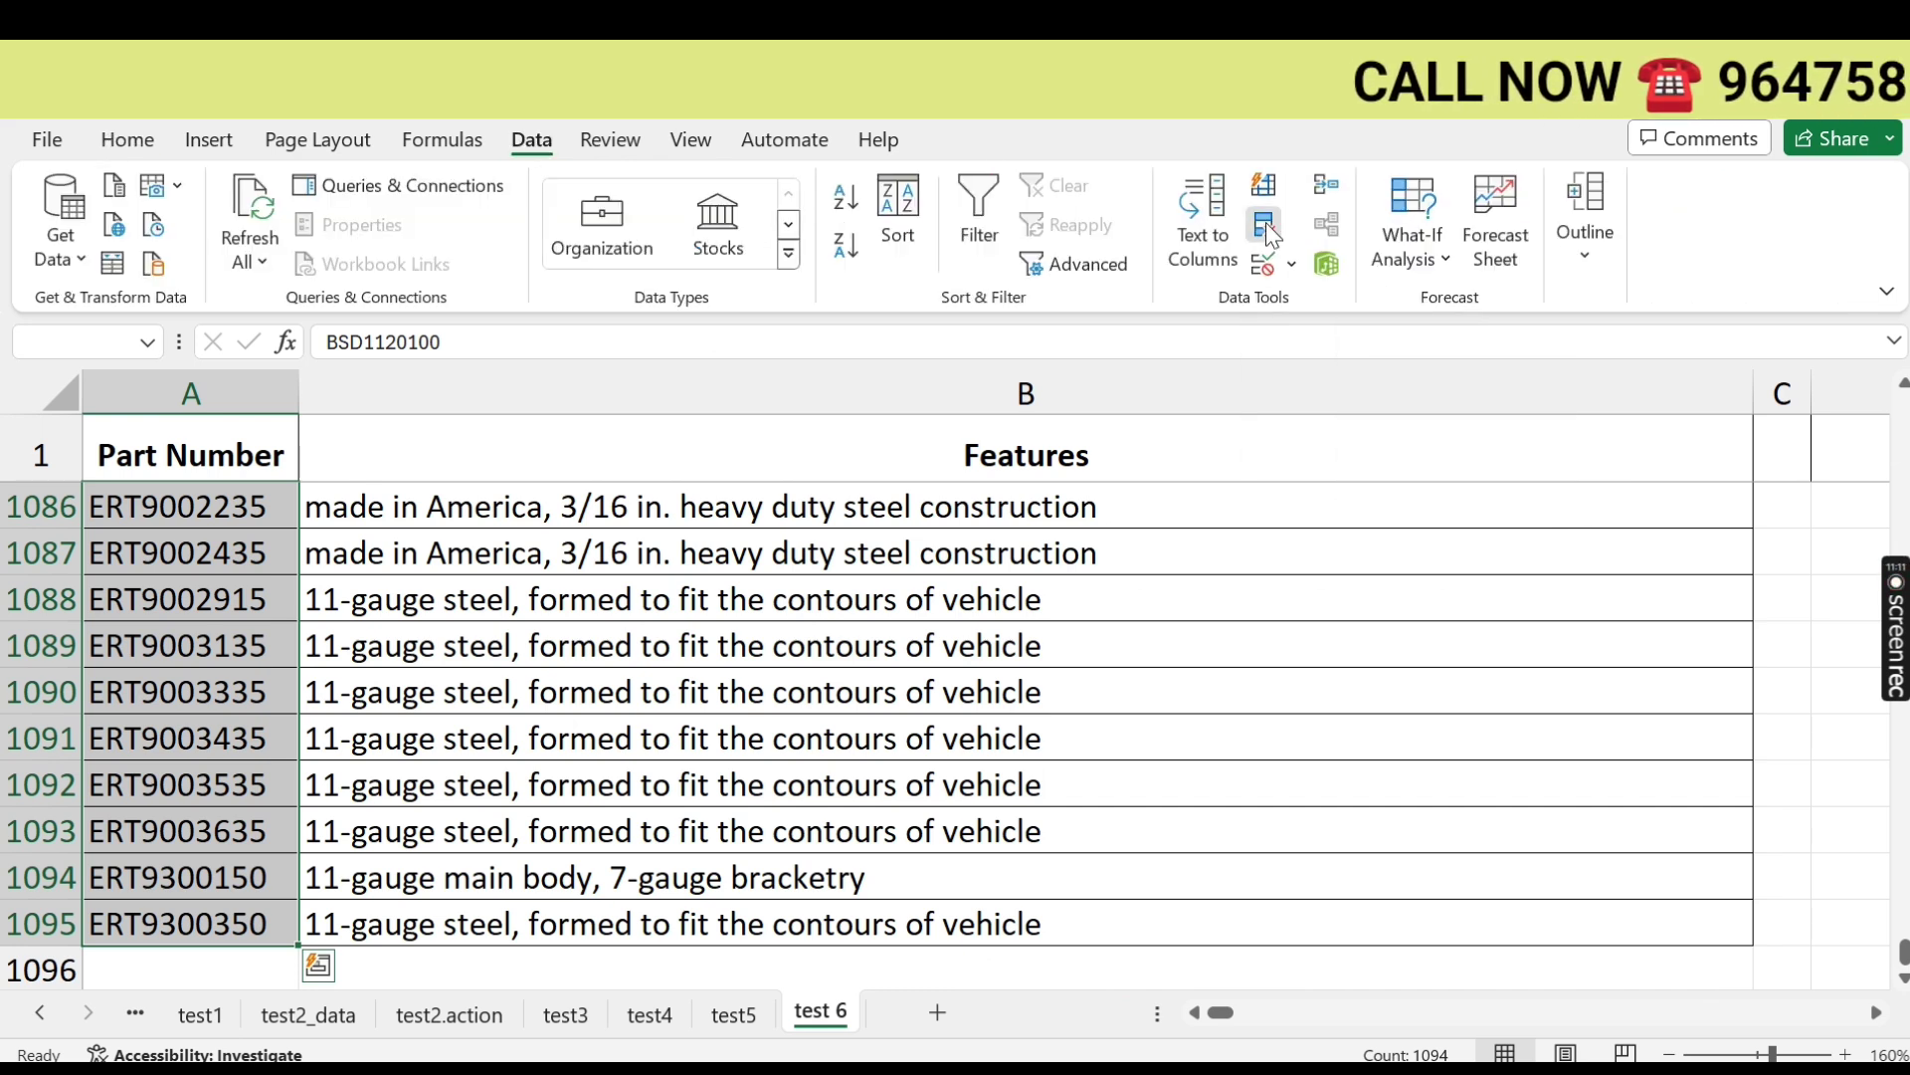
pyautogui.click(229, 731)
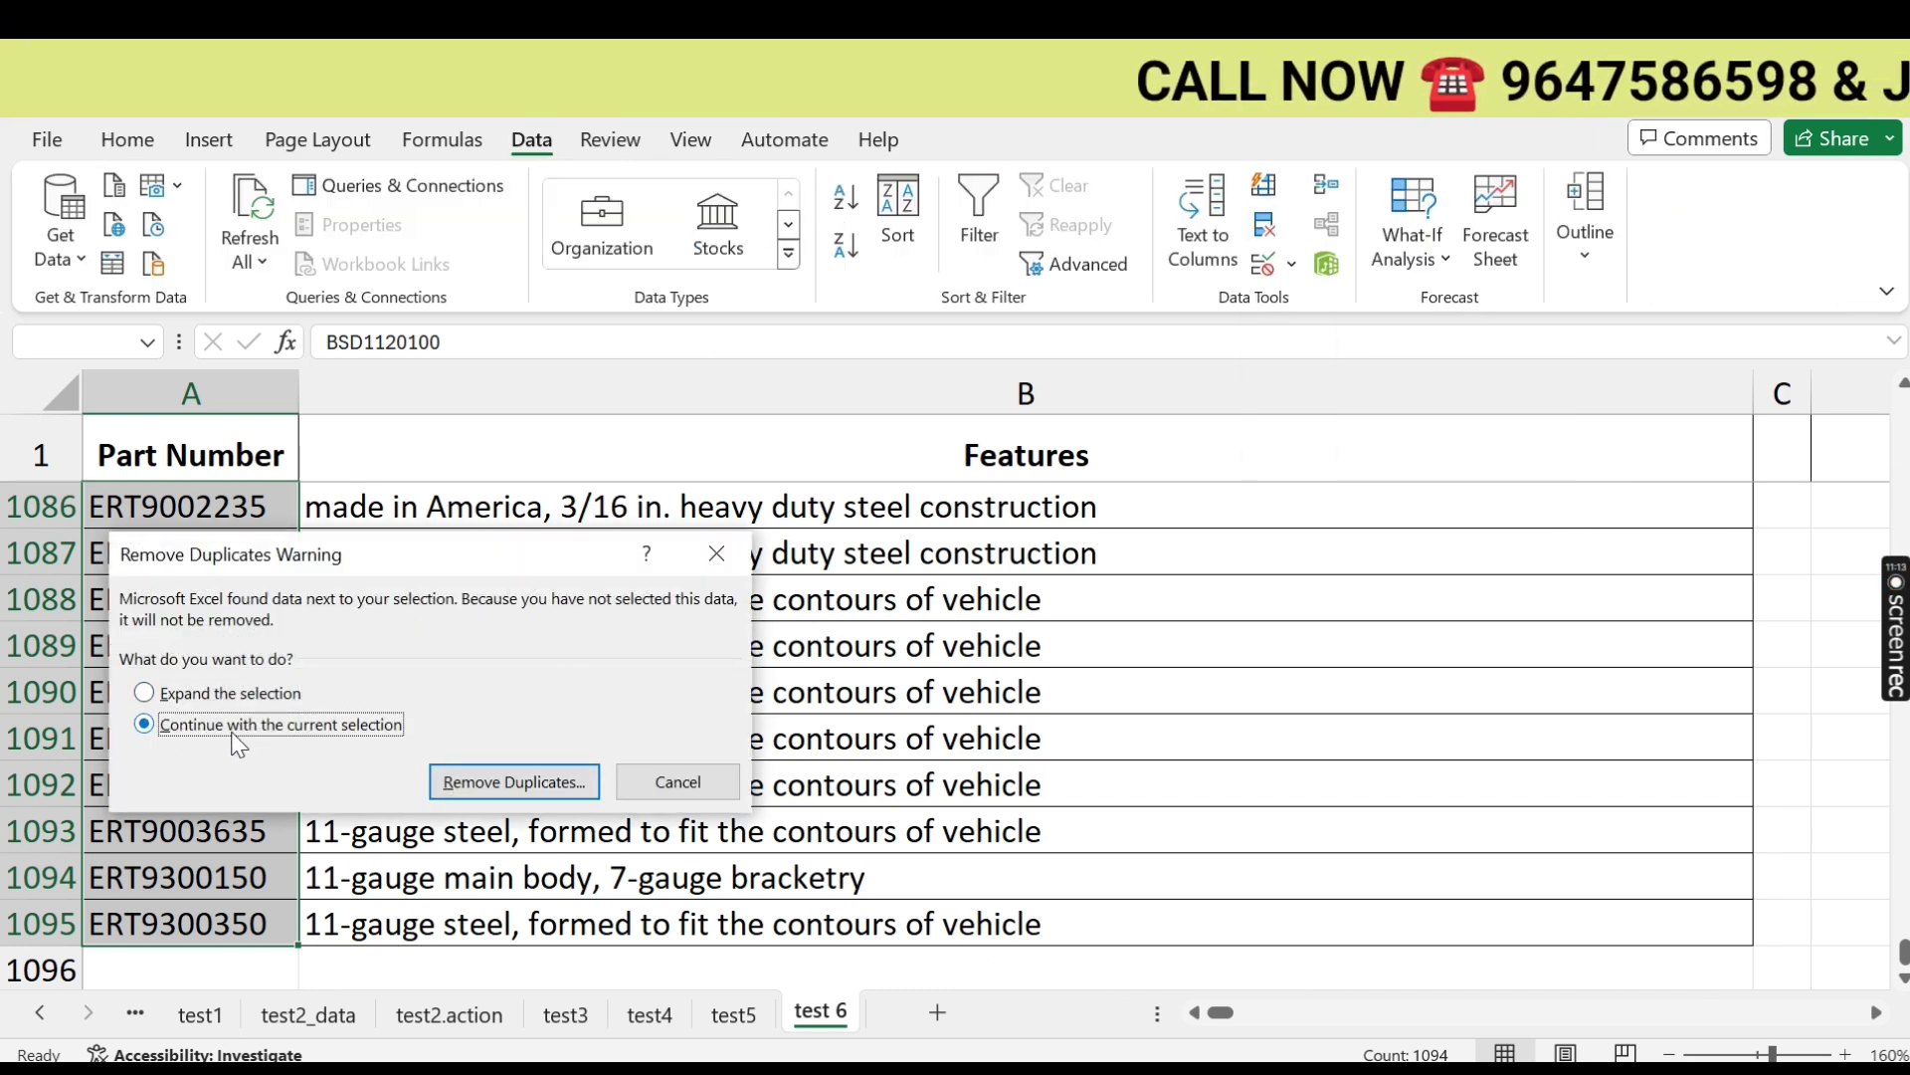
pyautogui.click(516, 782)
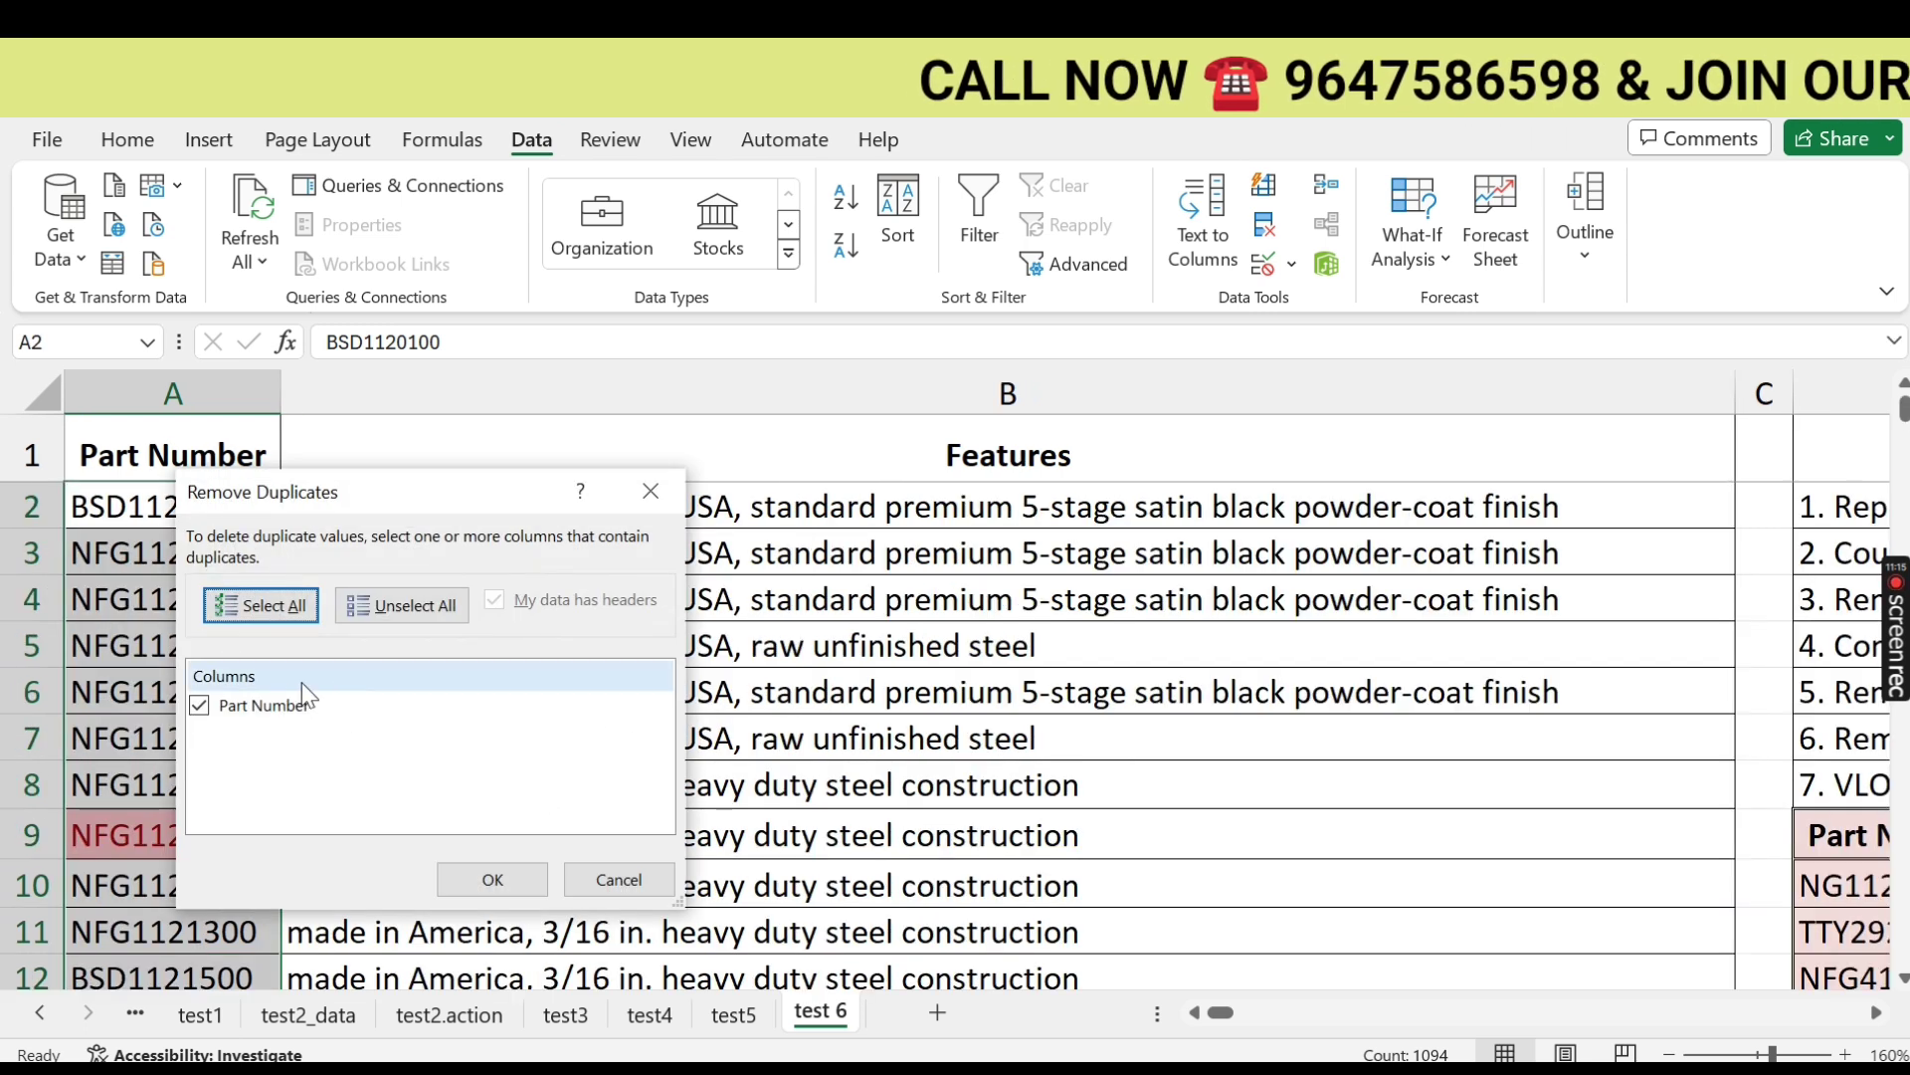
pyautogui.click(497, 875)
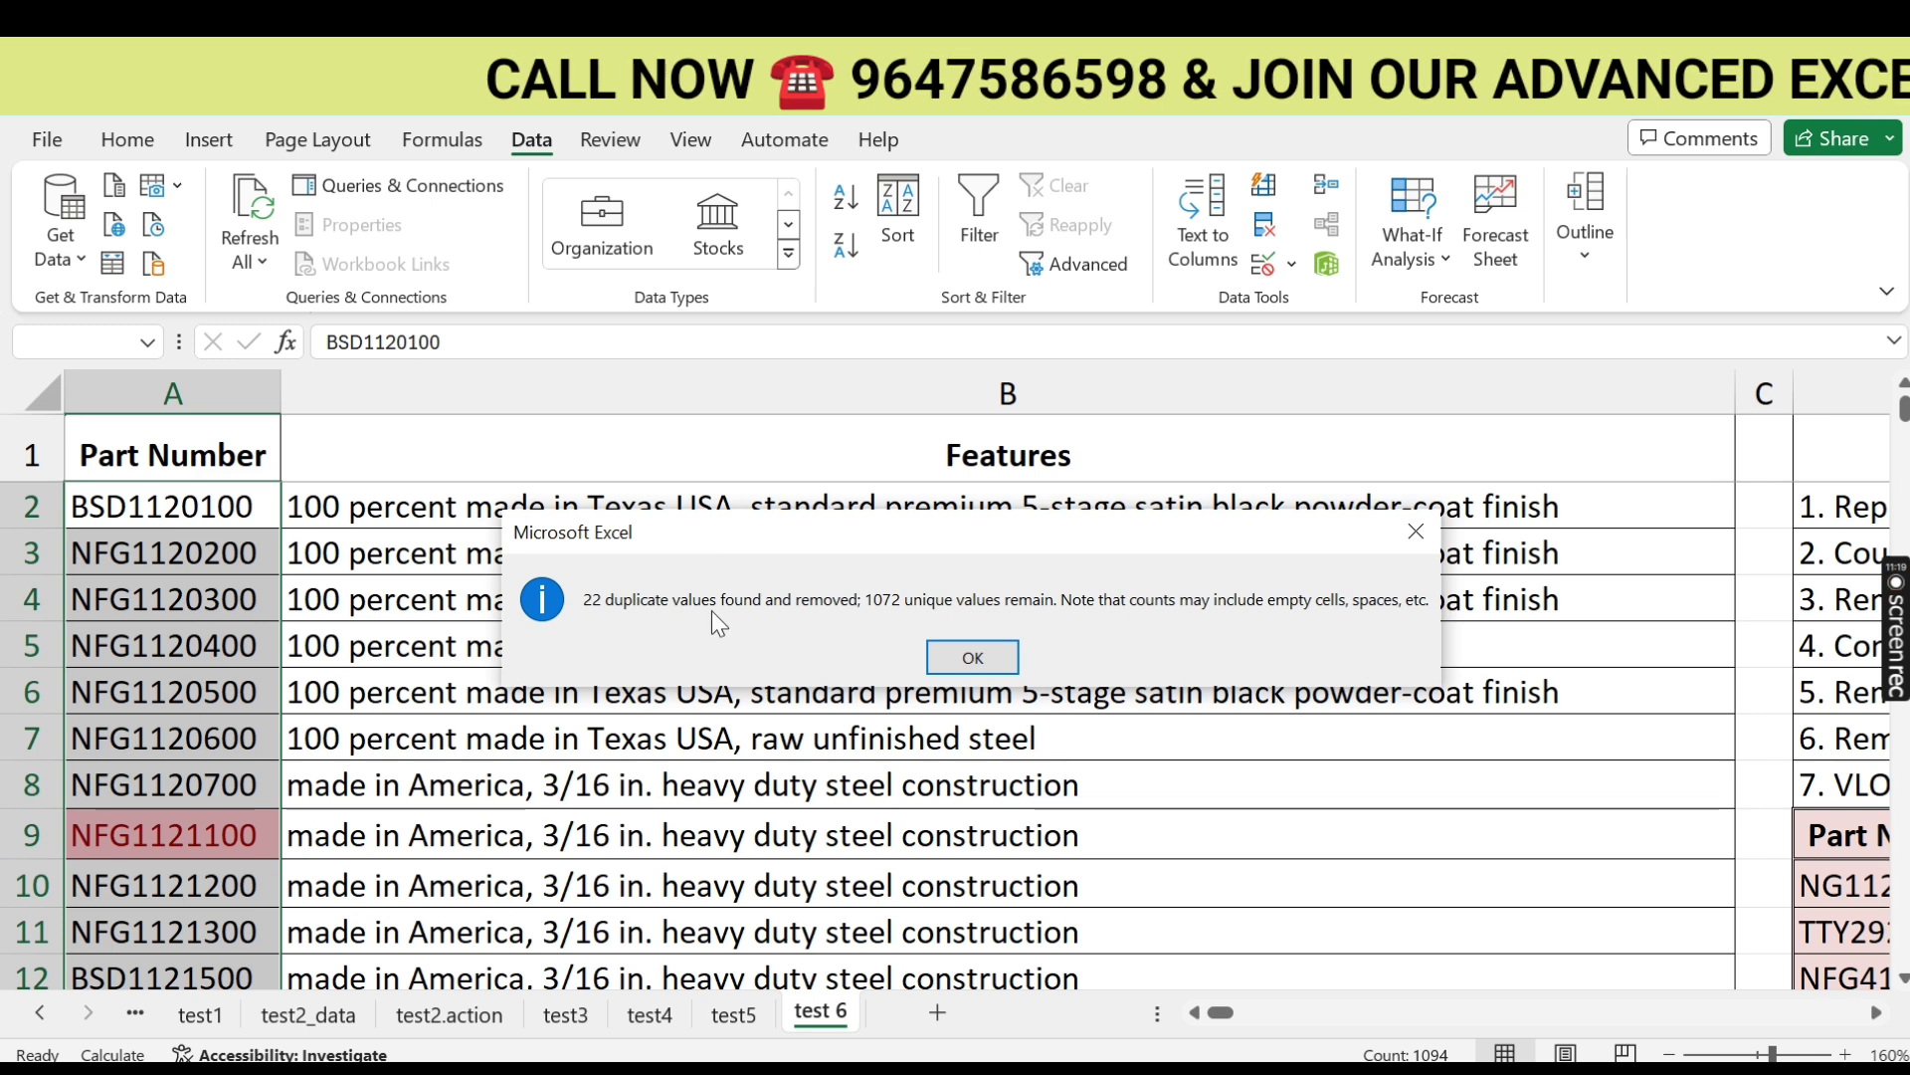
pyautogui.click(965, 659)
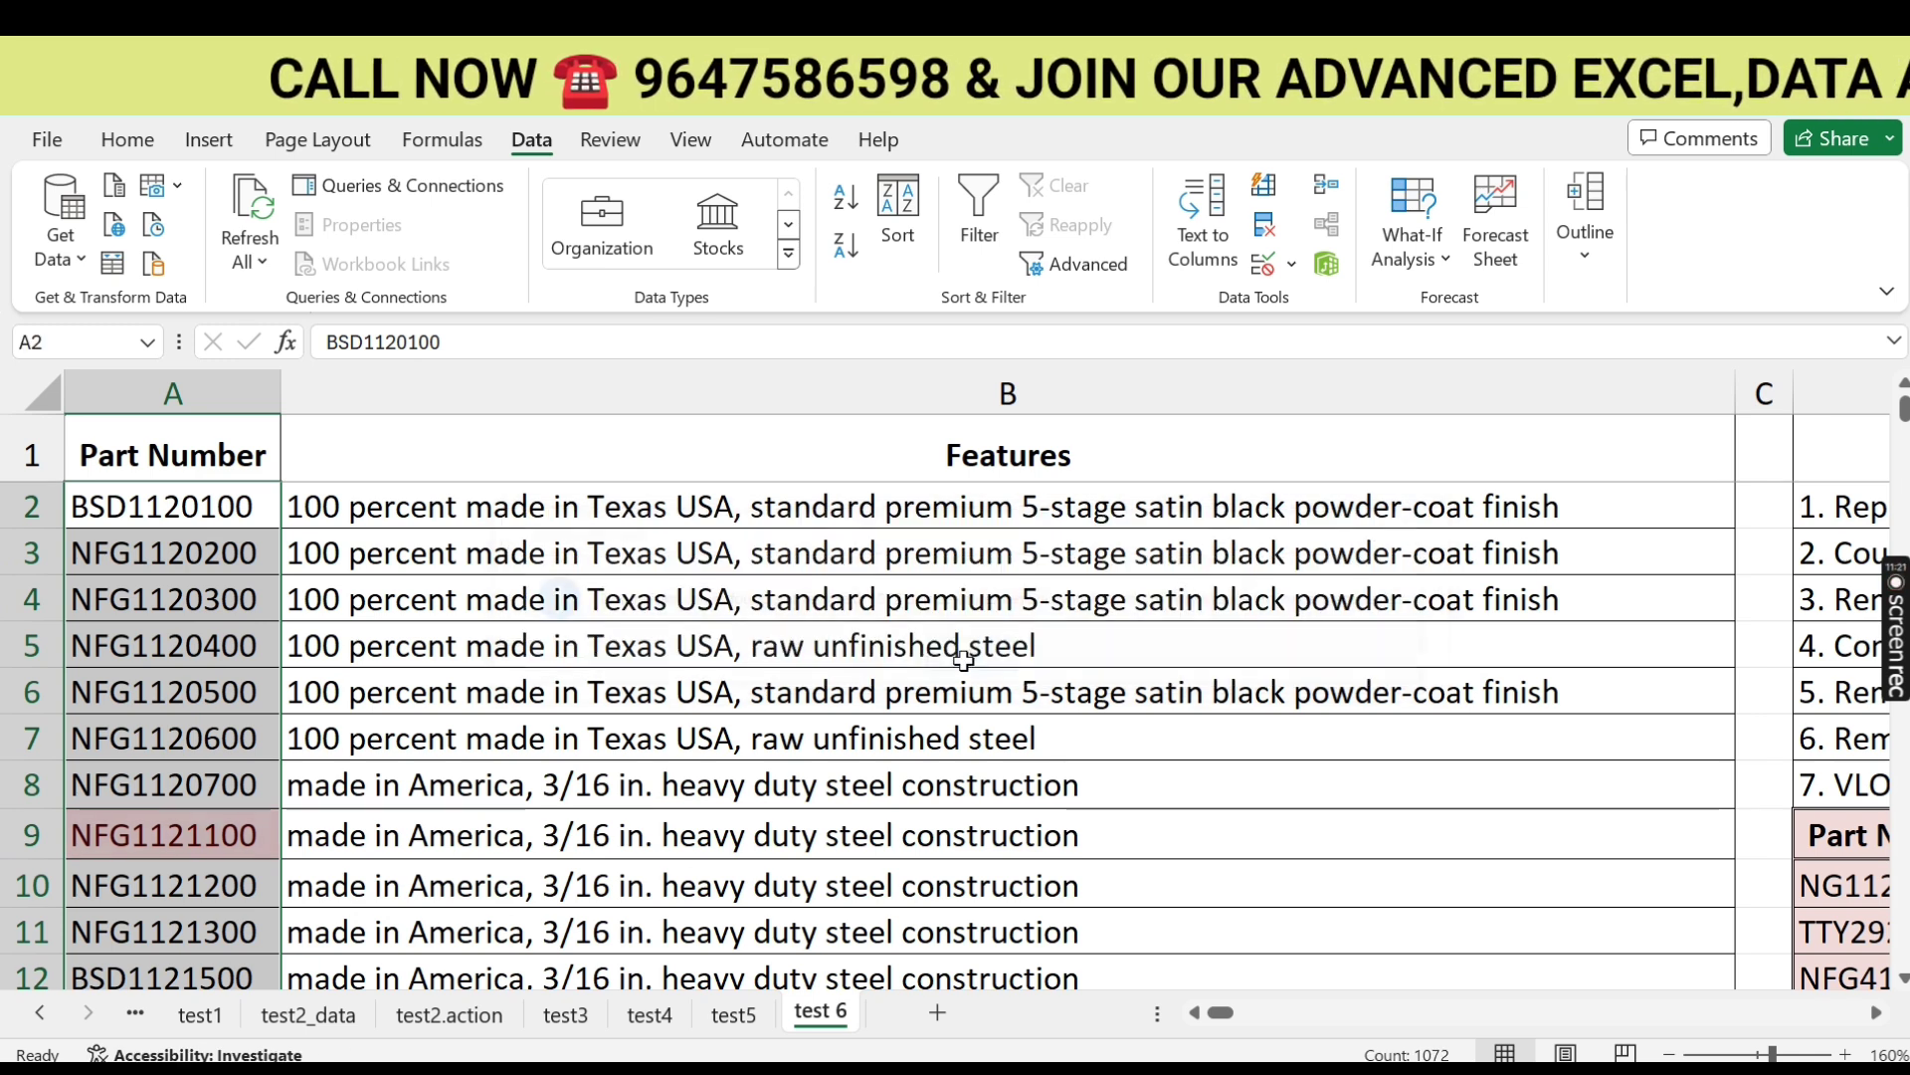
# Check the formula results in H2 and I2 after the duplicate removal.
pyautogui.click(265, 551)
pyautogui.press('Right')
pyautogui.press('Right')
pyautogui.press('Right')
pyautogui.press('Right')
pyautogui.press('Right')
pyautogui.press('Right')
pyautogui.press('Right')
pyautogui.press('Right')
pyautogui.press('Right')
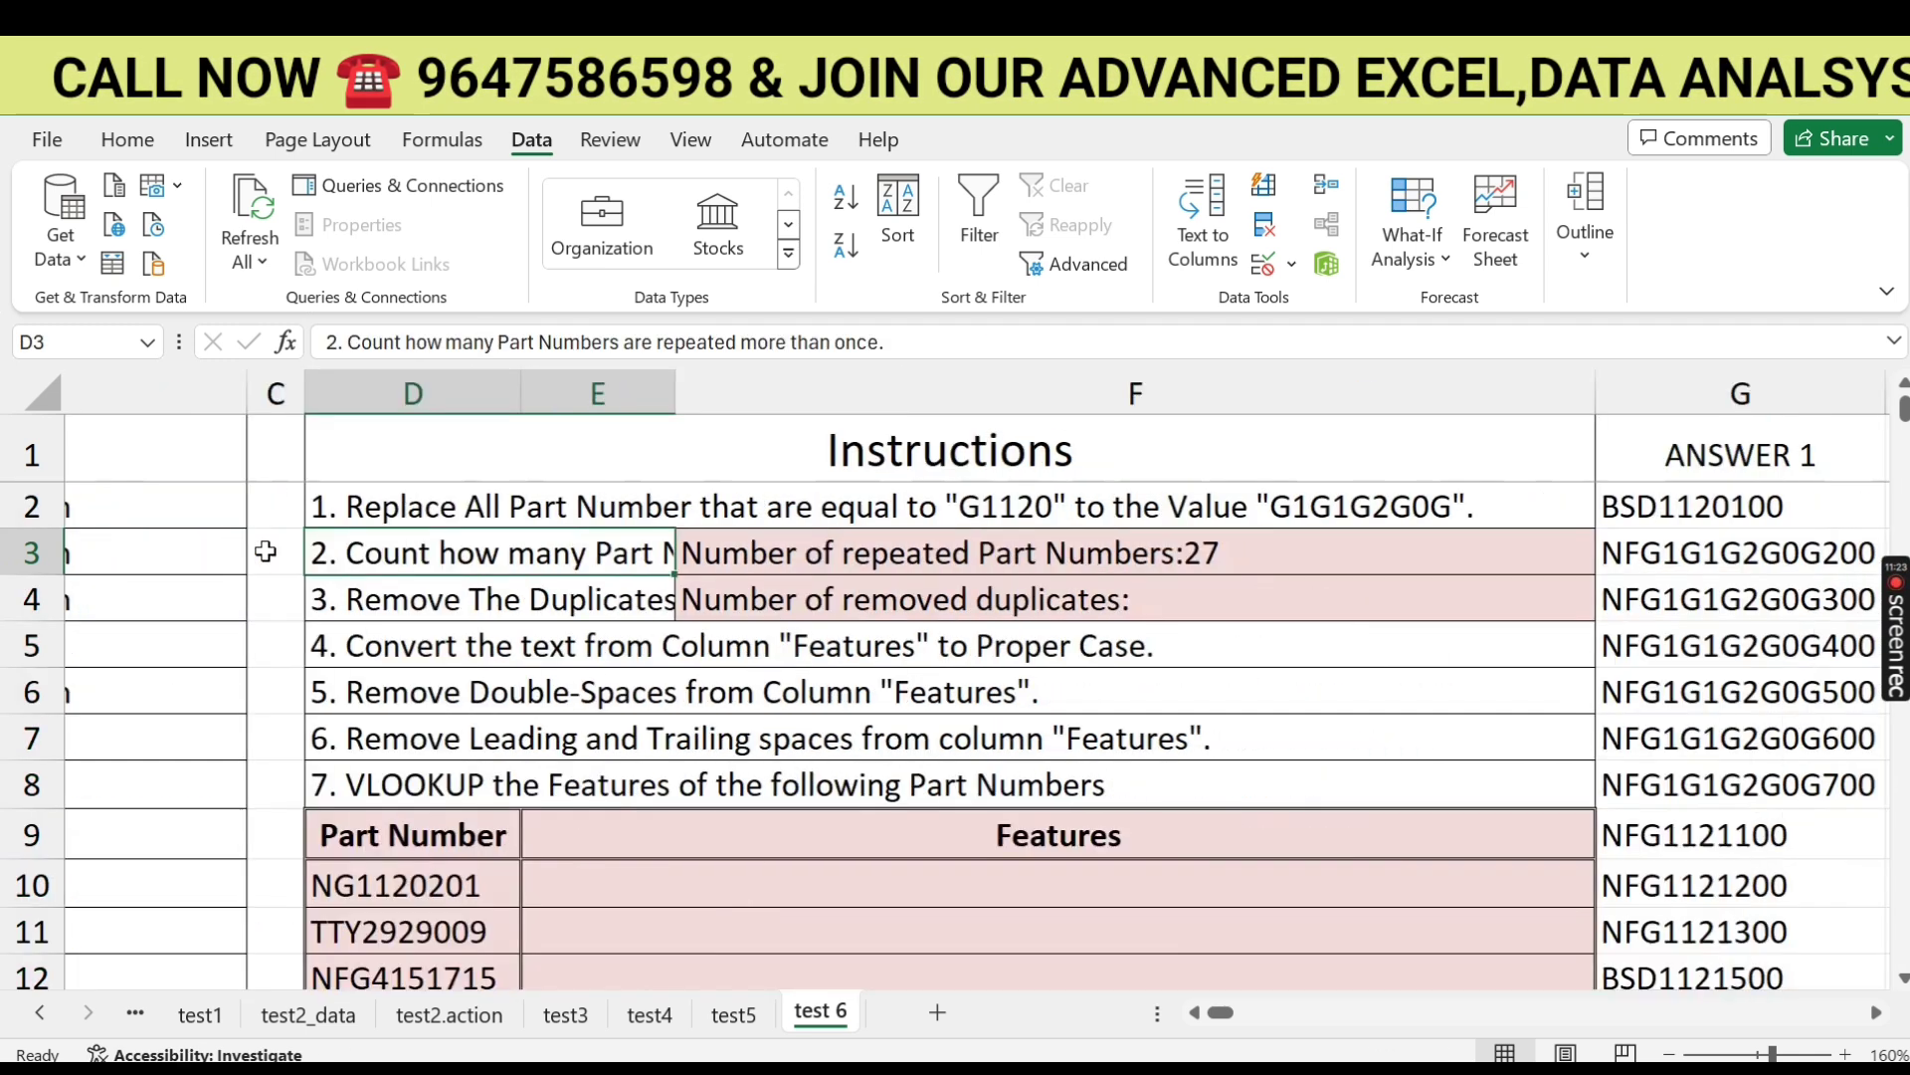
pyautogui.press('Left')
pyautogui.press('Left')
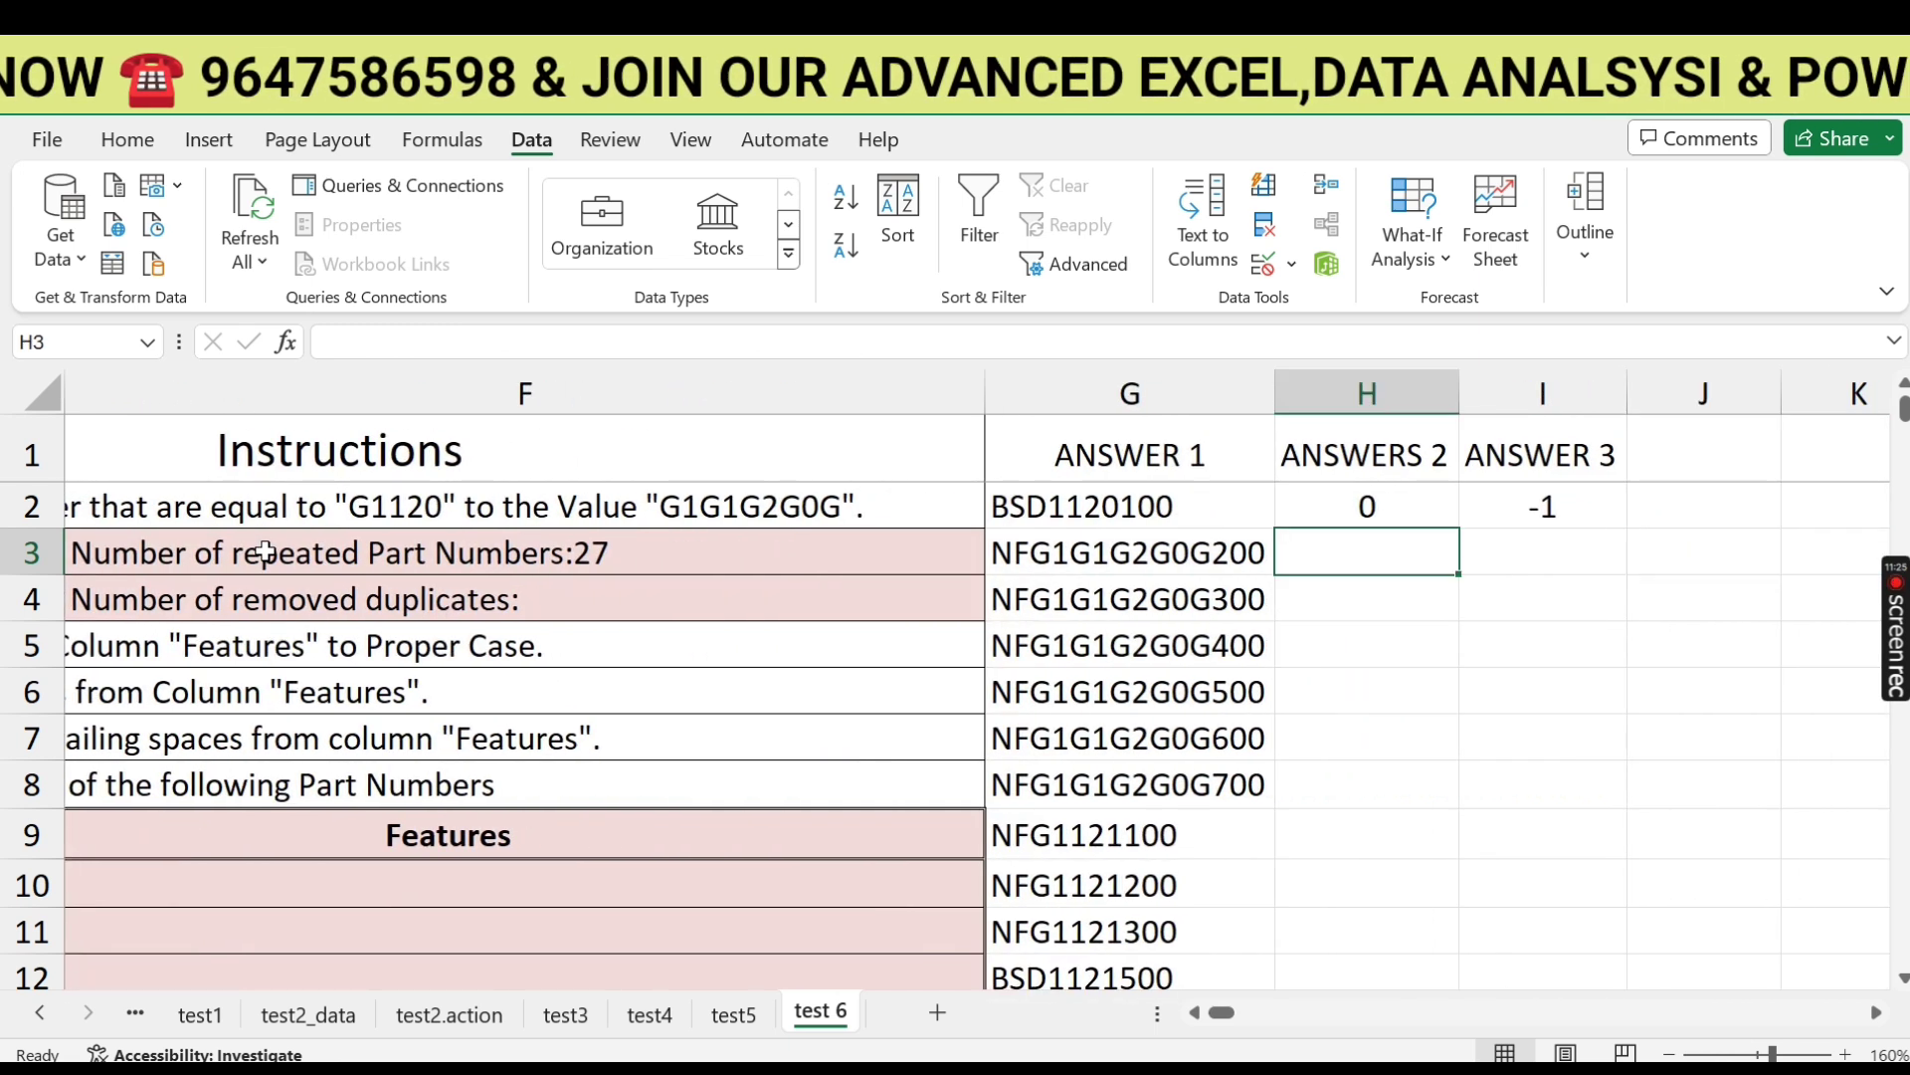
pyautogui.press('Up')
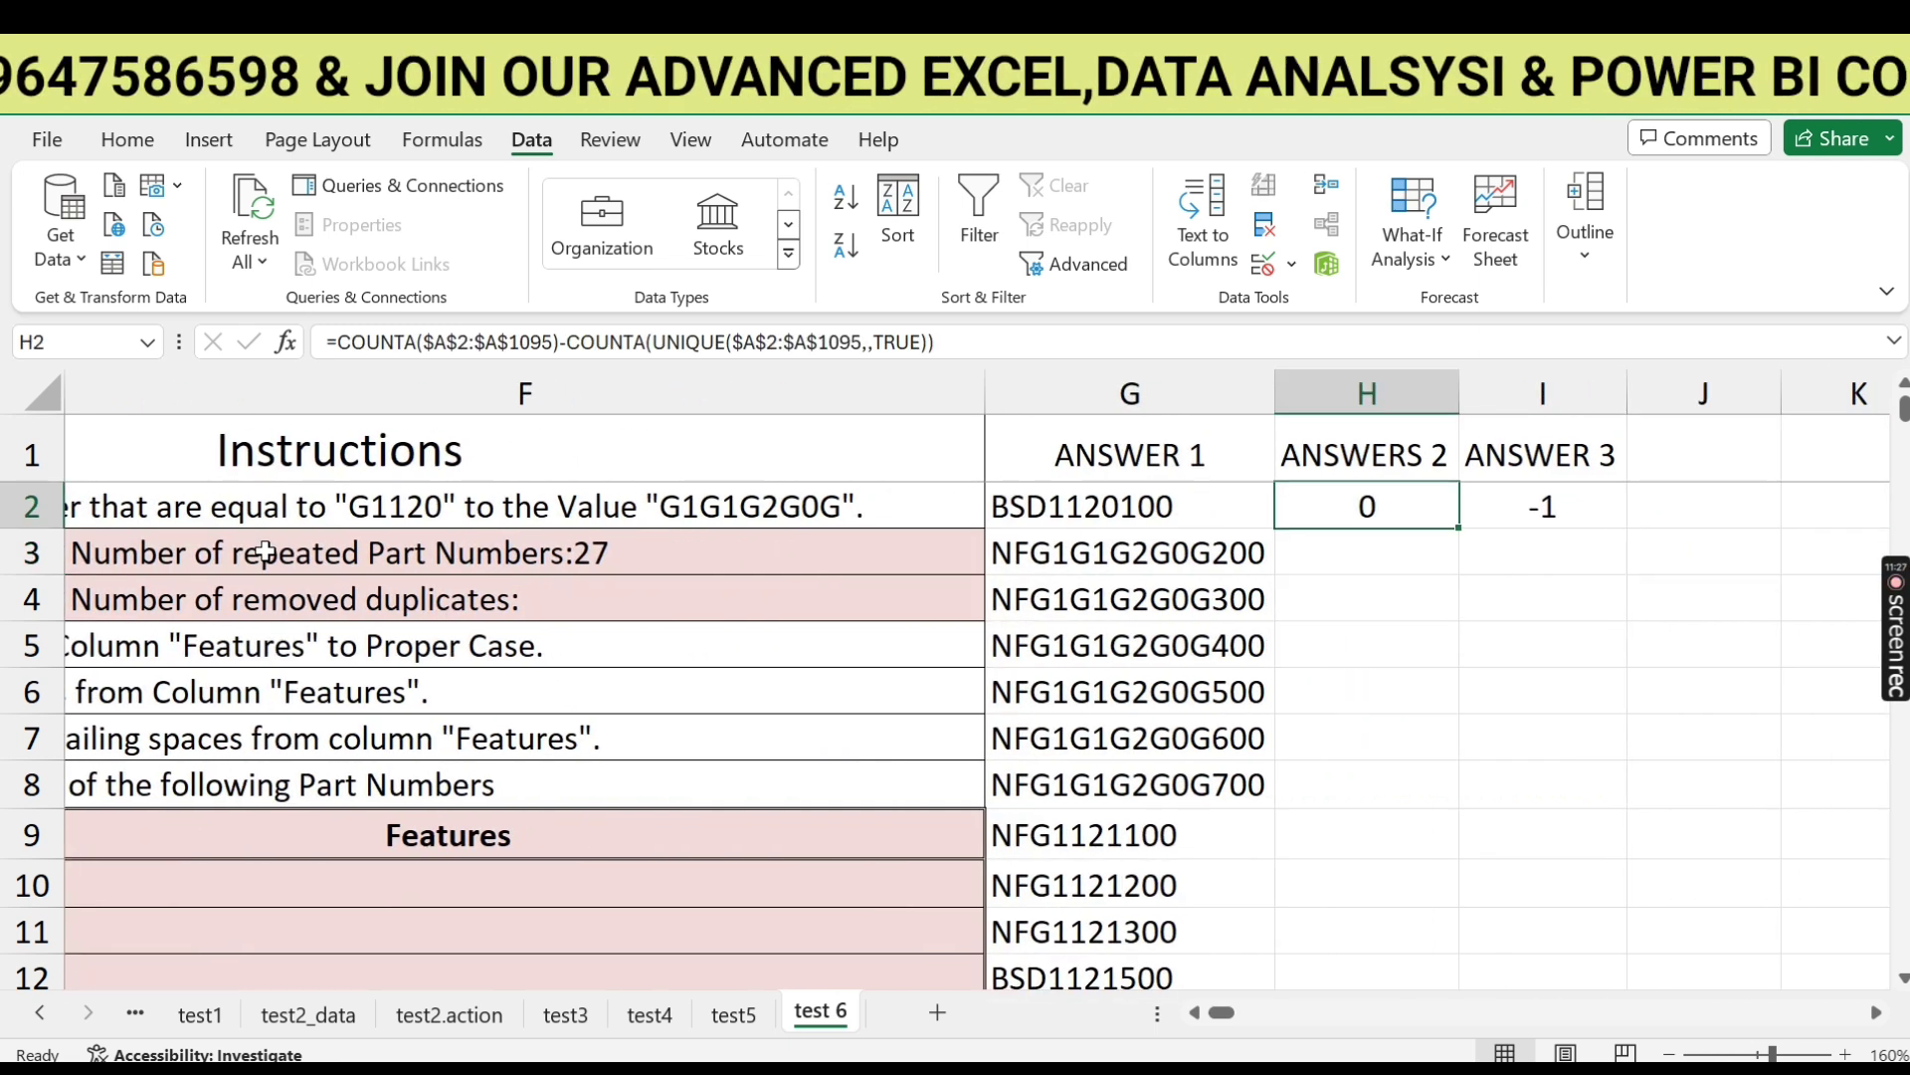
# Undo the duplicate removal in the Part Number column and check the answers in H2 and I2.
pyautogui.hotkey('ctrl', '[')
pyautogui.press('Right')
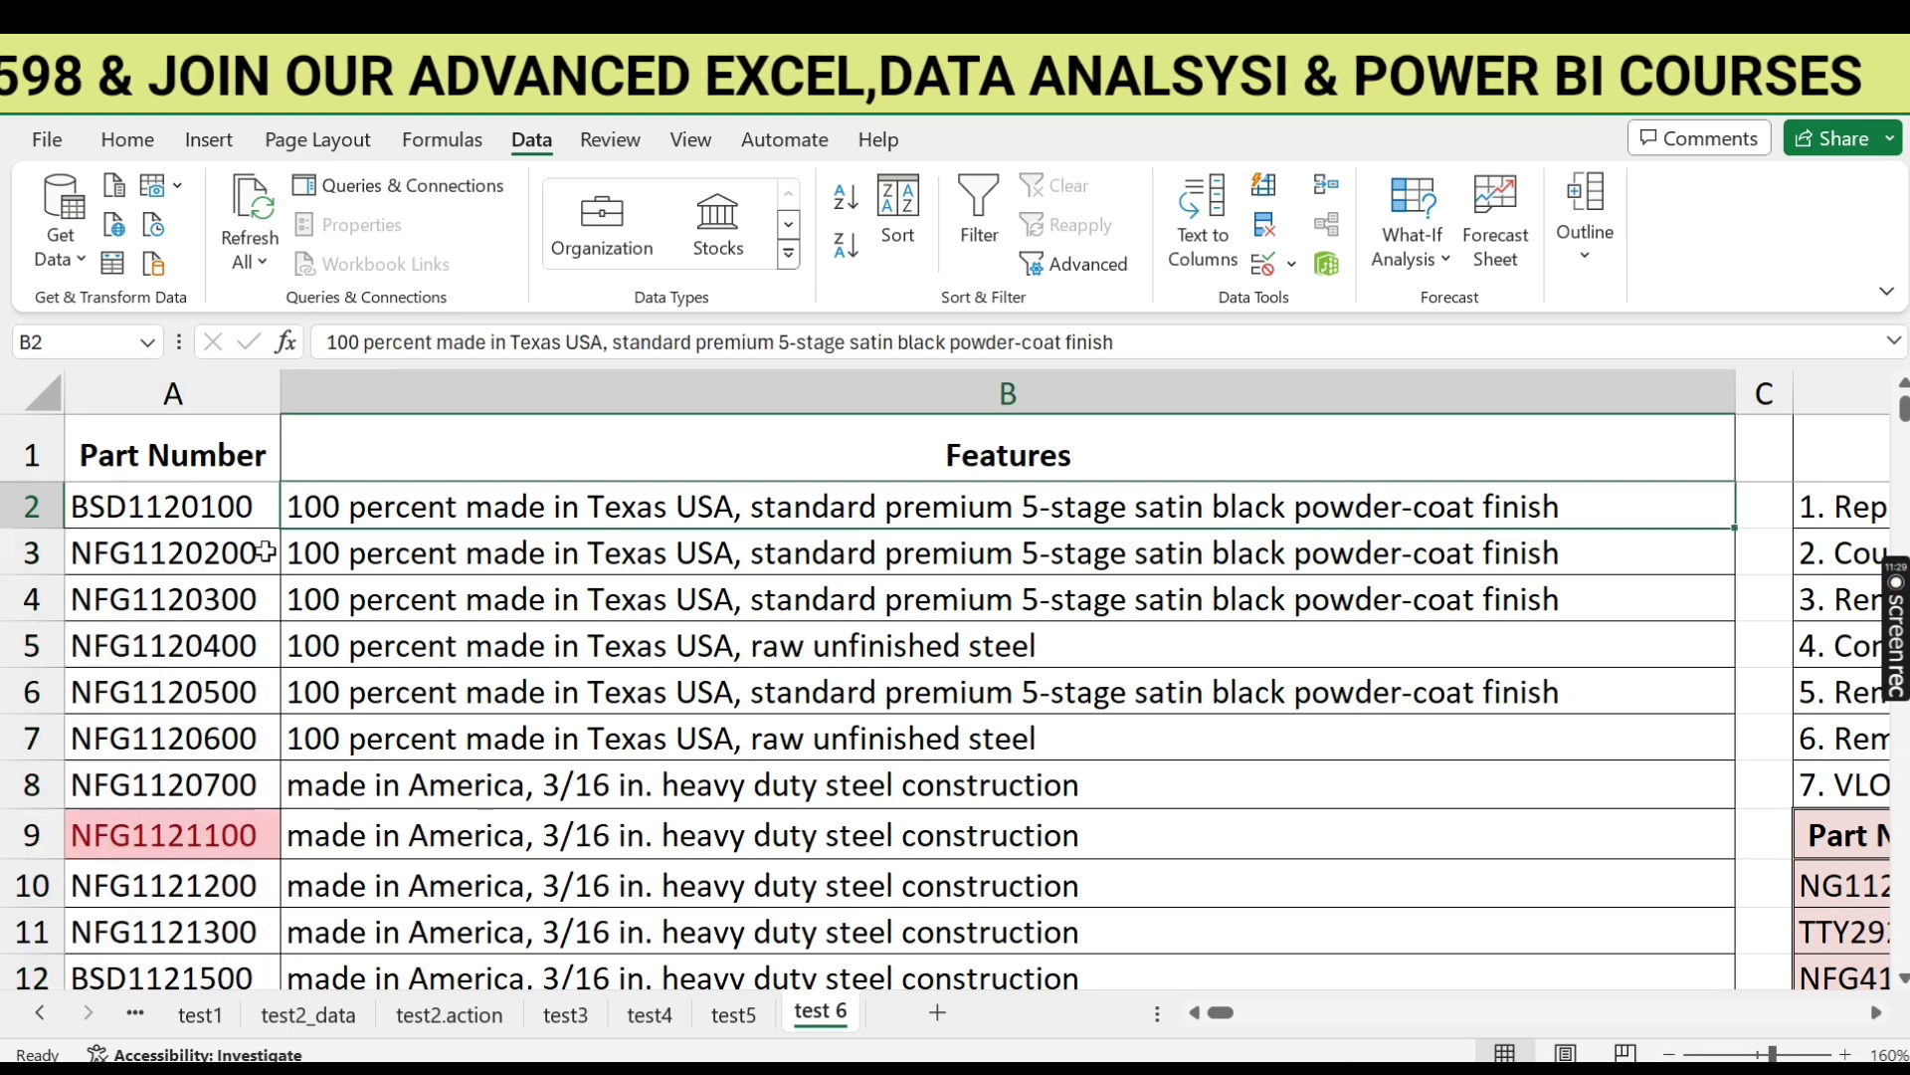
pyautogui.press('Left')
pyautogui.press('Up')
pyautogui.press('Right')
pyautogui.press('Right')
pyautogui.press('Right')
pyautogui.press('Right')
pyautogui.press('Right')
pyautogui.press('Right')
pyautogui.press('Right')
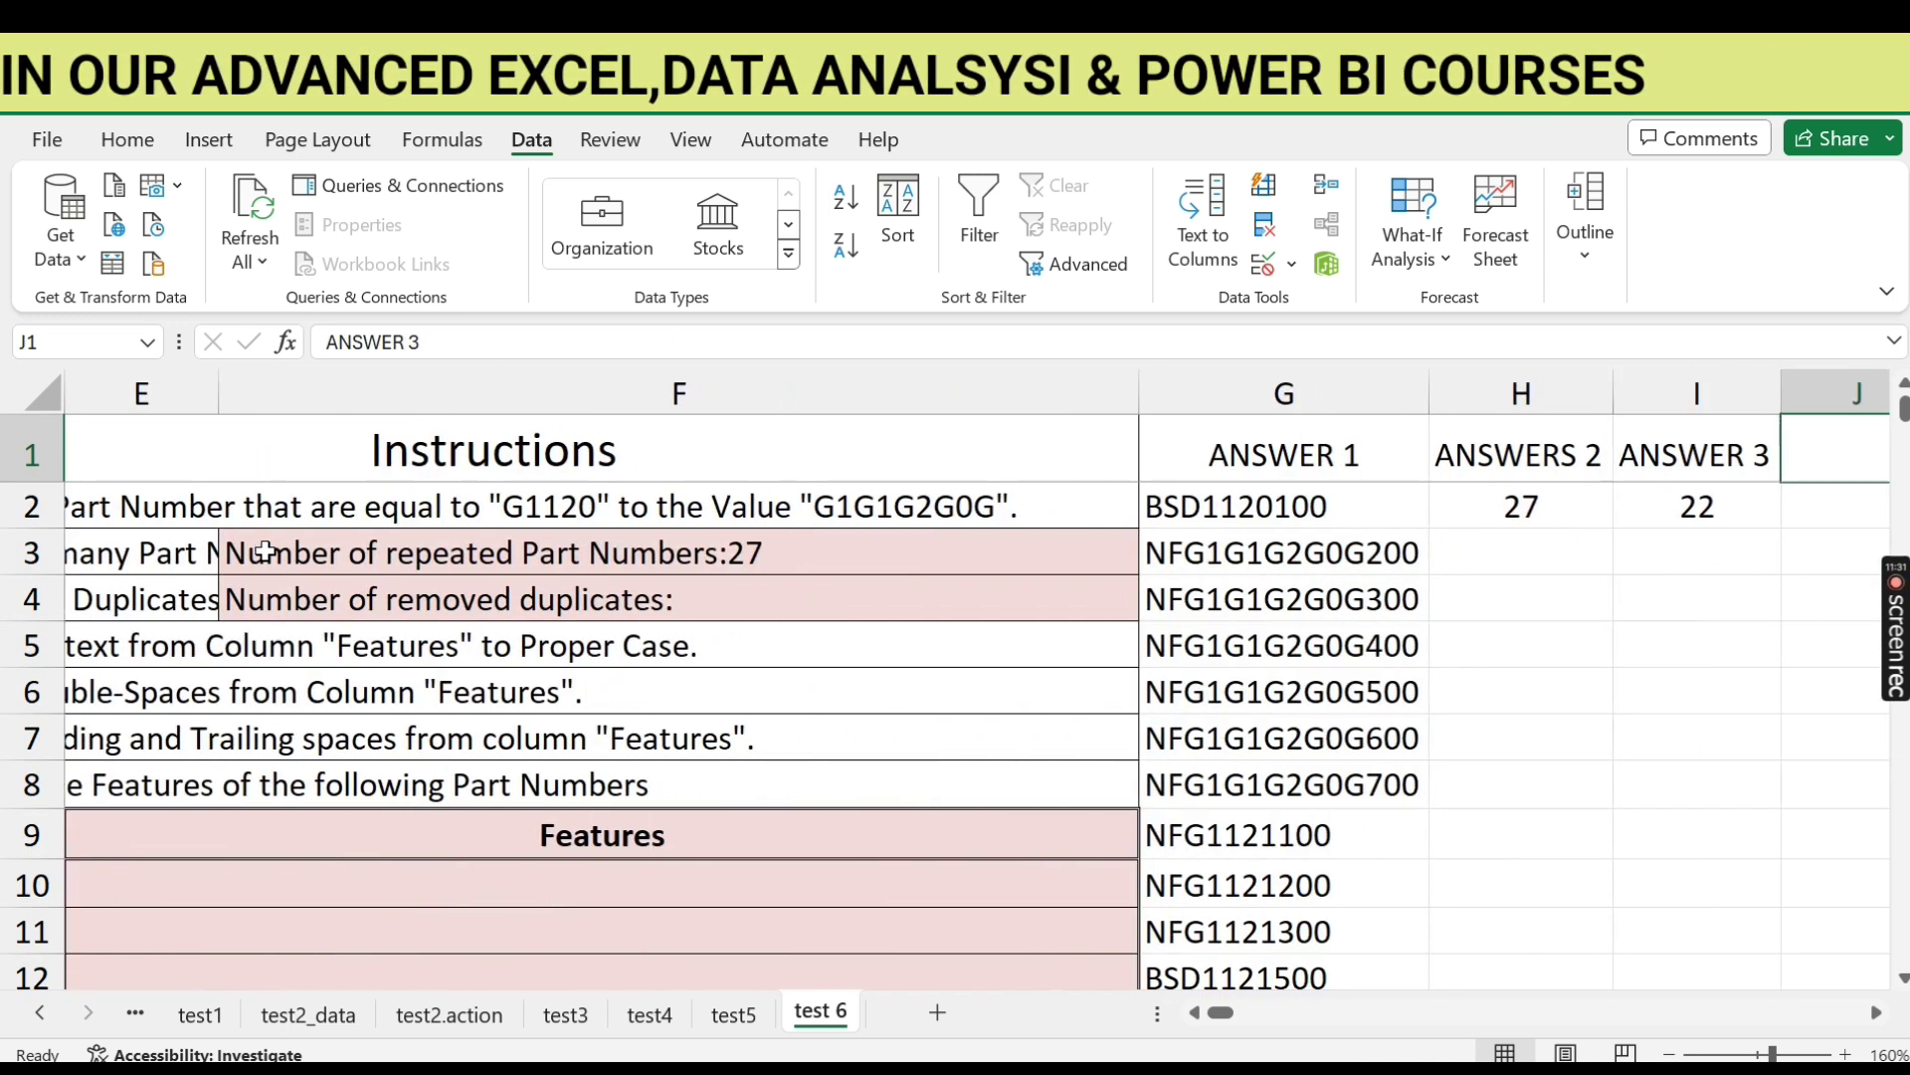
pyautogui.press('Left')
pyautogui.press('Left')
pyautogui.press('Left')
pyautogui.press('Left')
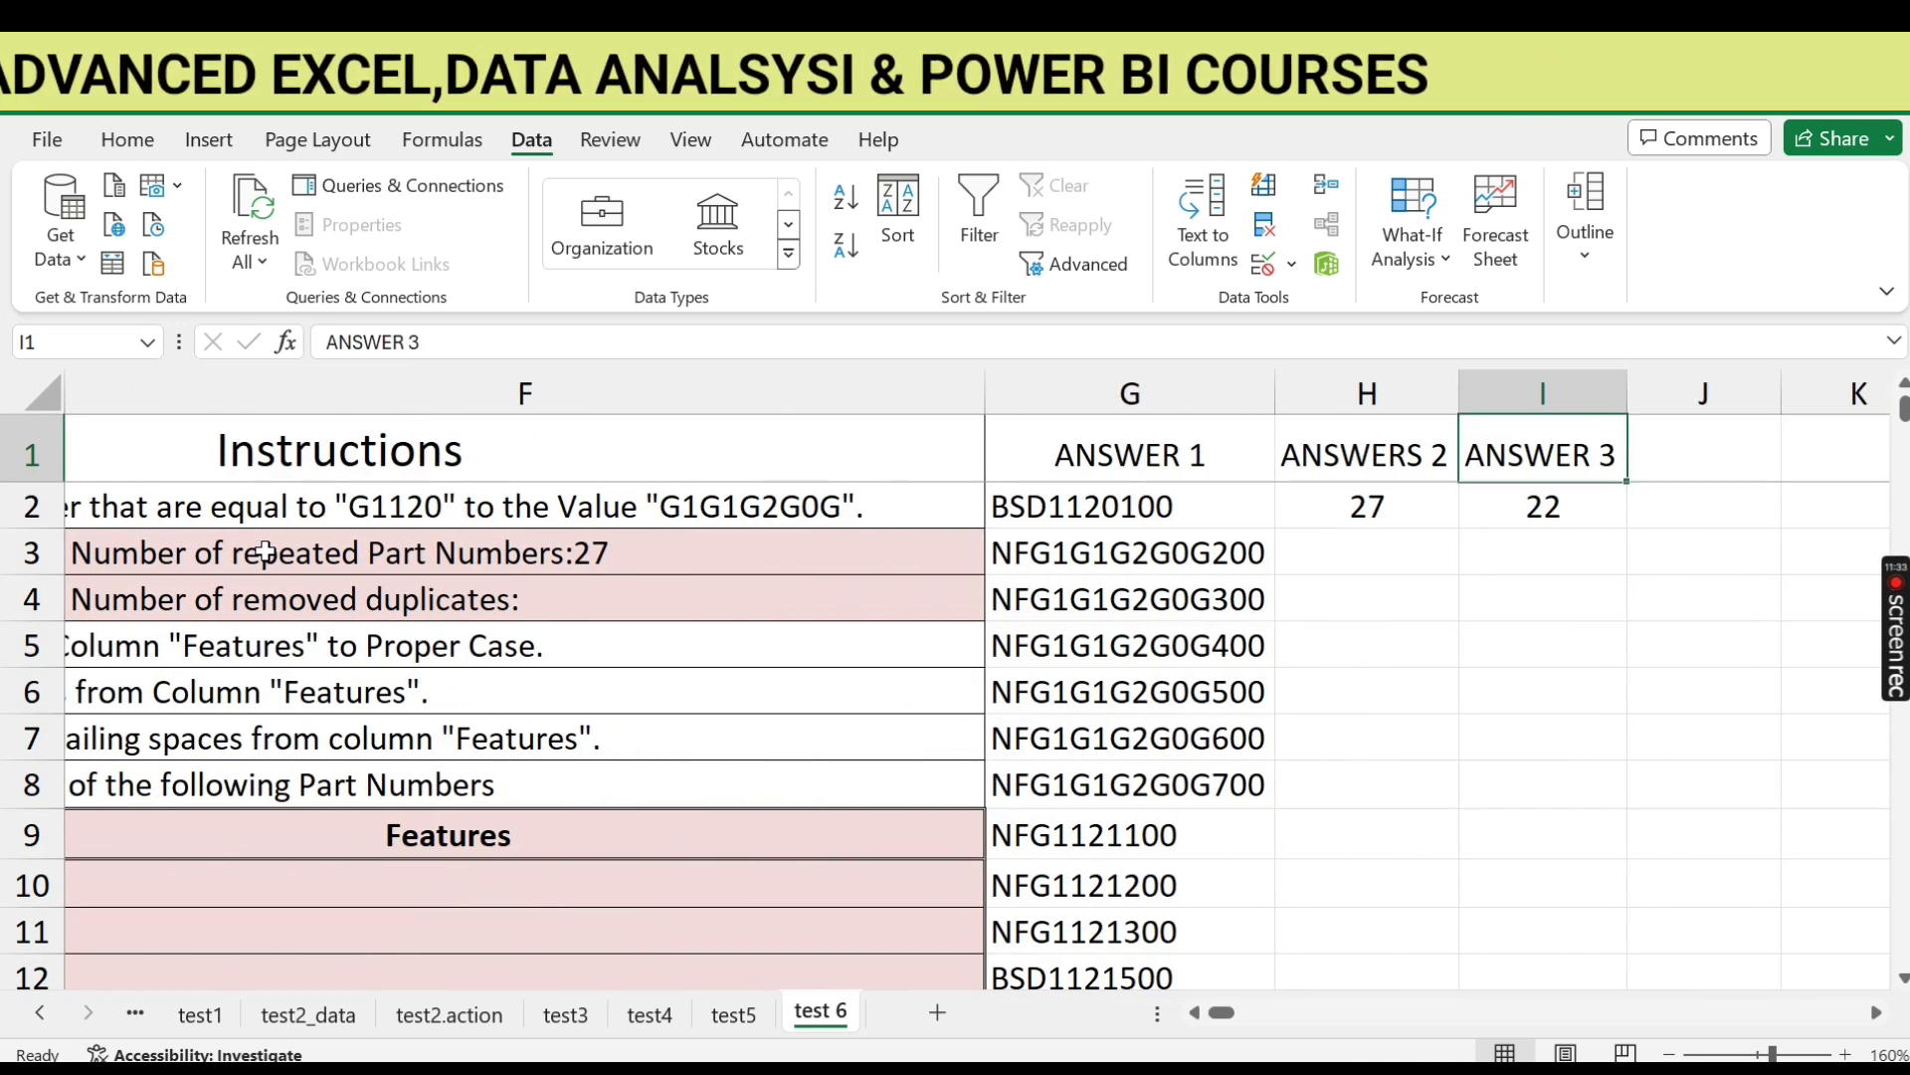
# Append 22 to the text "Number of removed duplicates:" in F4, without a stray closing bracket.
pyautogui.press('Down')
pyautogui.press('Down')
pyautogui.press('Down')
pyautogui.press('Right')
pyautogui.press('Right')
pyautogui.press('Left')
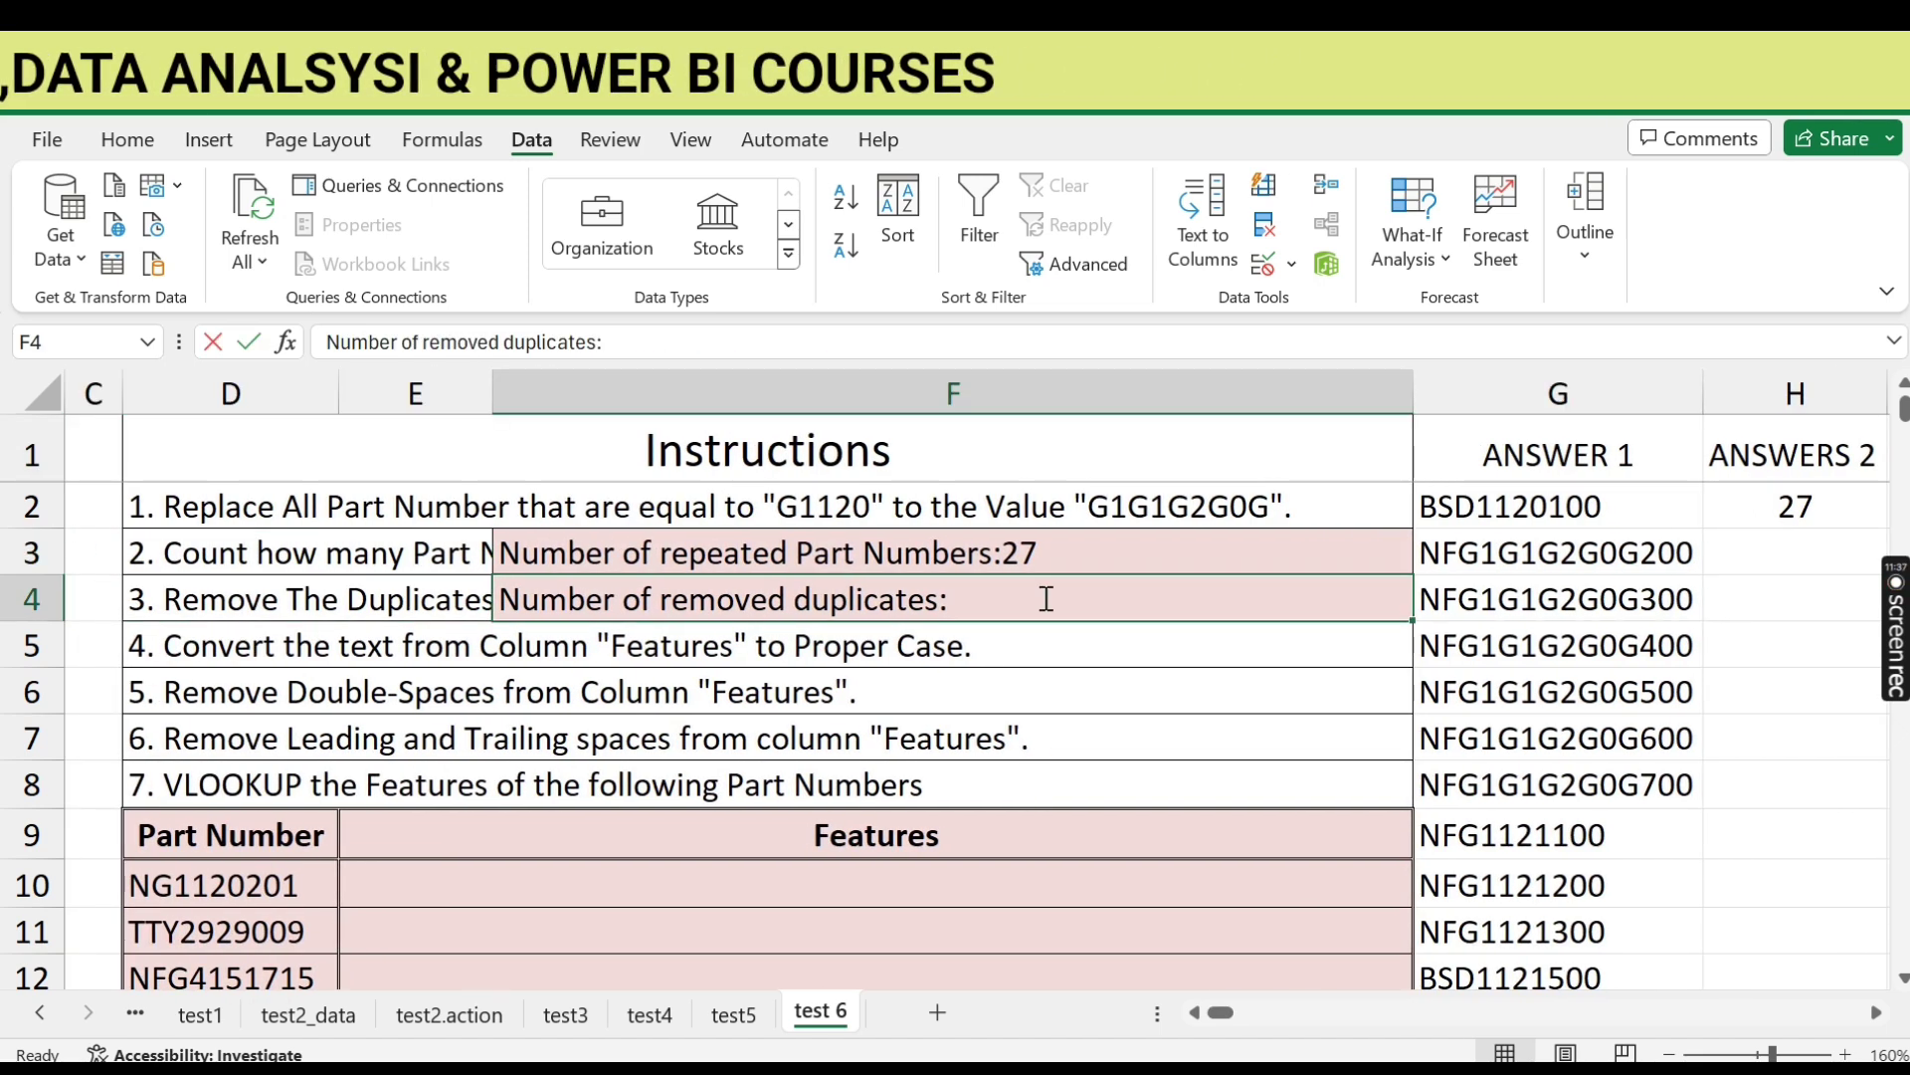
pyautogui.doubleClick(1045, 598)
pyautogui.write('22]')
pyautogui.press('Return')
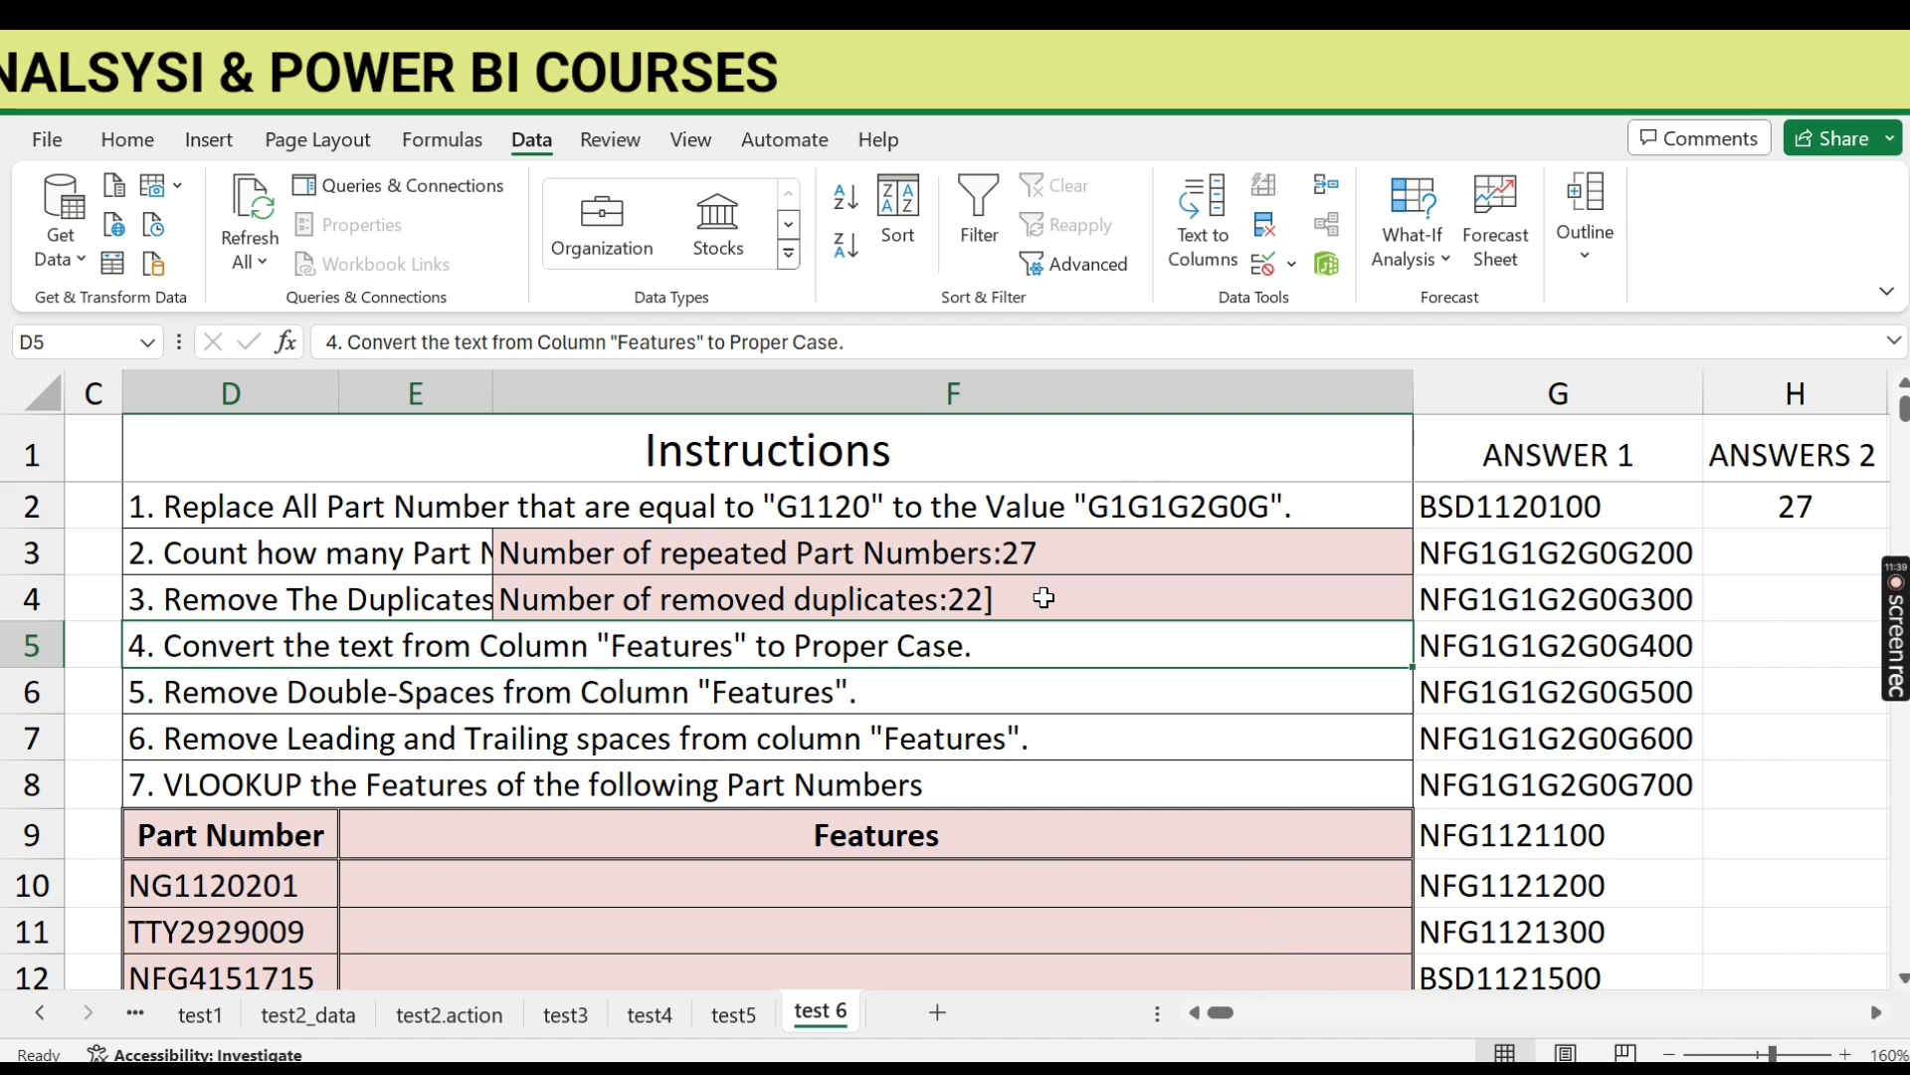
pyautogui.click(1033, 598)
pyautogui.doubleClick(1033, 598)
pyautogui.press('BackSpace')
pyautogui.press('Return')
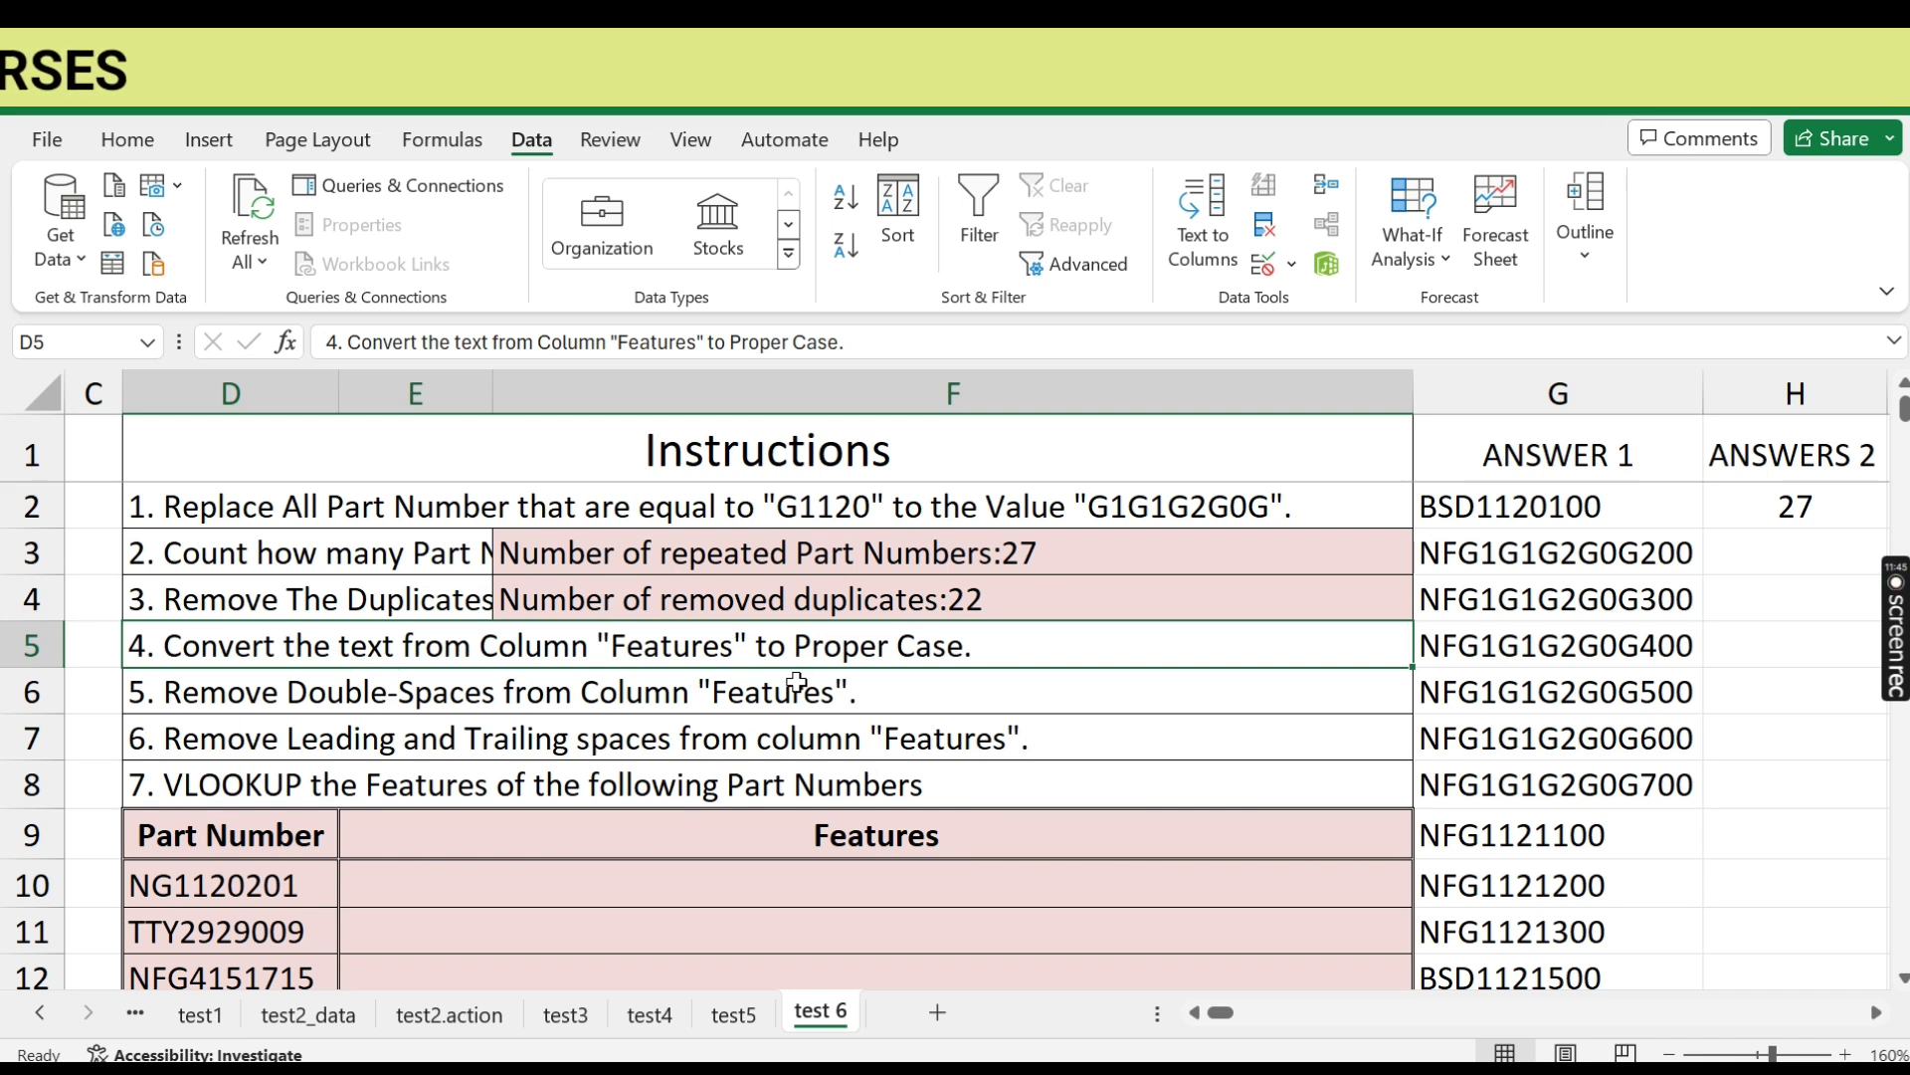
# Enter the heading "Answser 4" in J1, beside ANSWER 3.
pyautogui.press('Left')
pyautogui.press('Left')
pyautogui.press('Left')
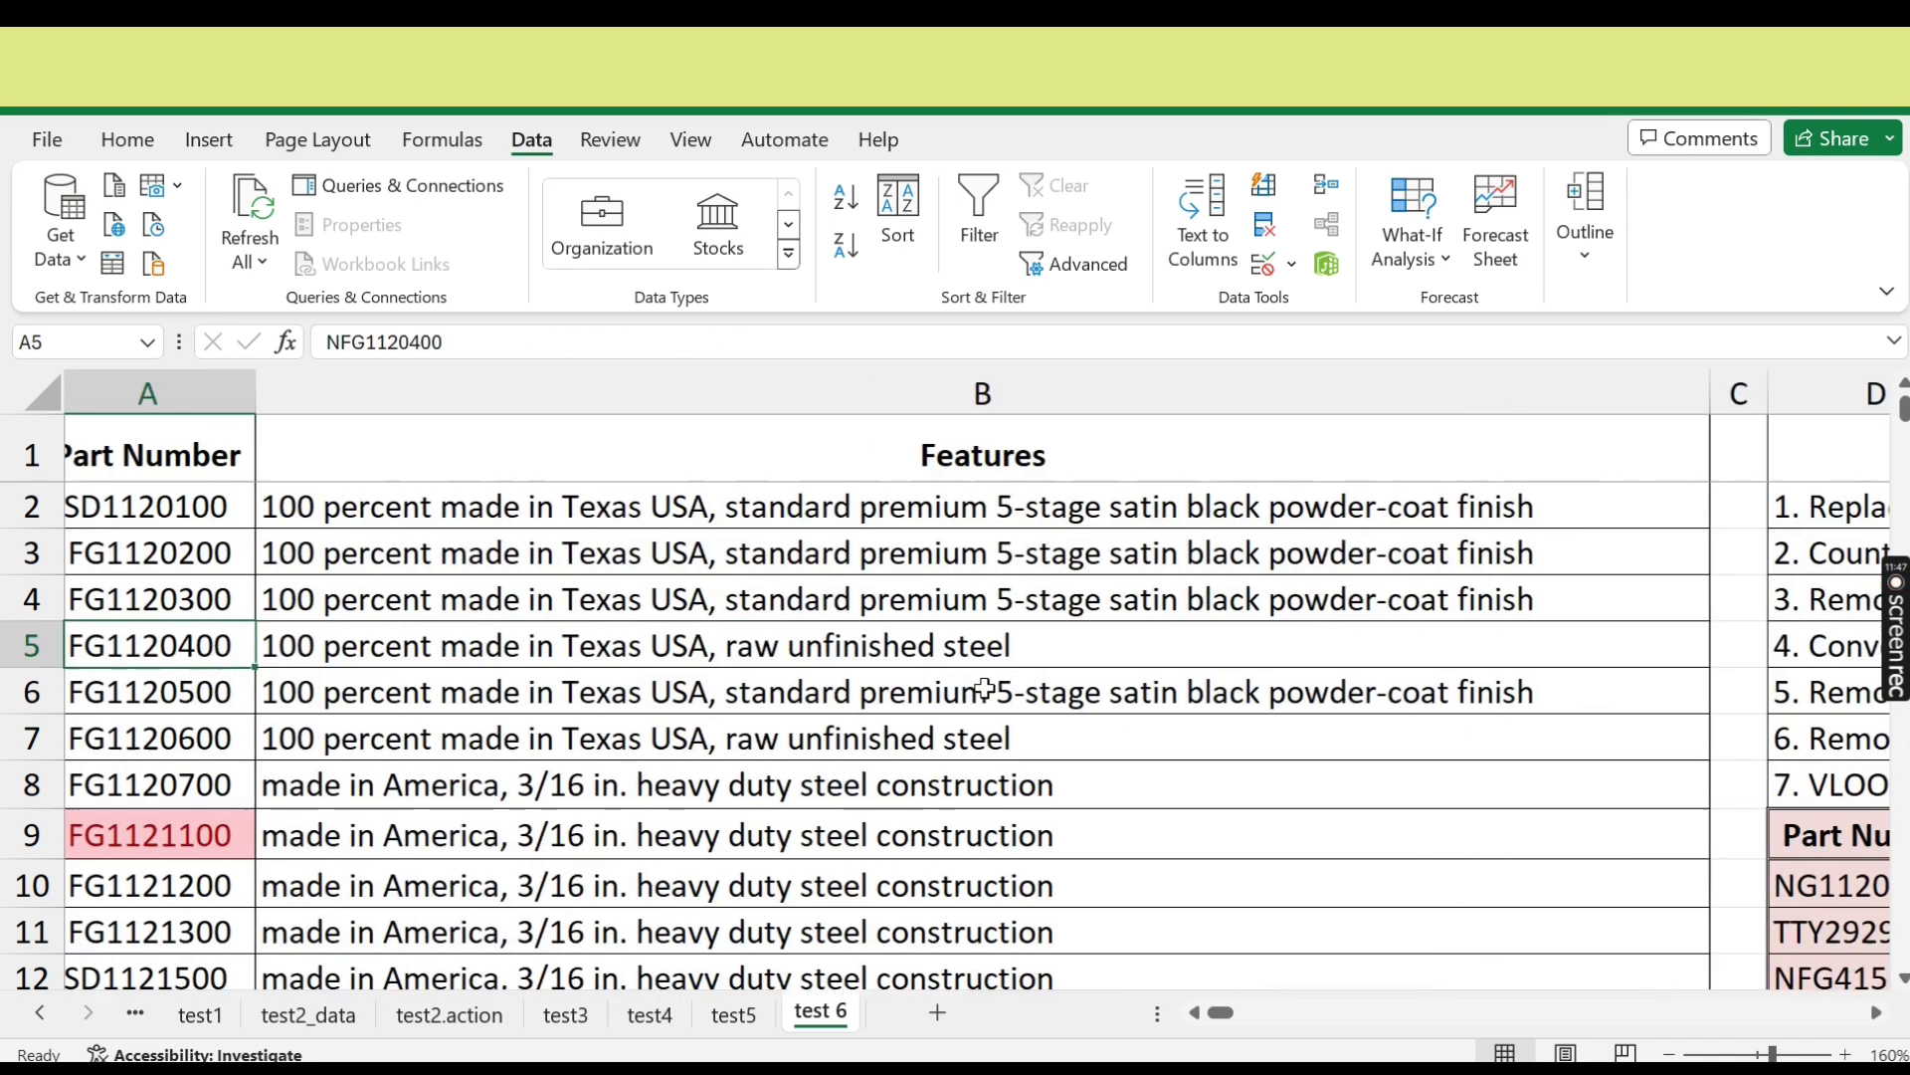
pyautogui.press('Right')
pyautogui.press('Right')
pyautogui.press('Up')
pyautogui.press('Up')
pyautogui.press('Right')
pyautogui.press('Right')
pyautogui.press('Right')
pyautogui.press('Right')
pyautogui.press('Right')
pyautogui.press('Right')
pyautogui.press('Right')
pyautogui.press('Right')
pyautogui.press('Right')
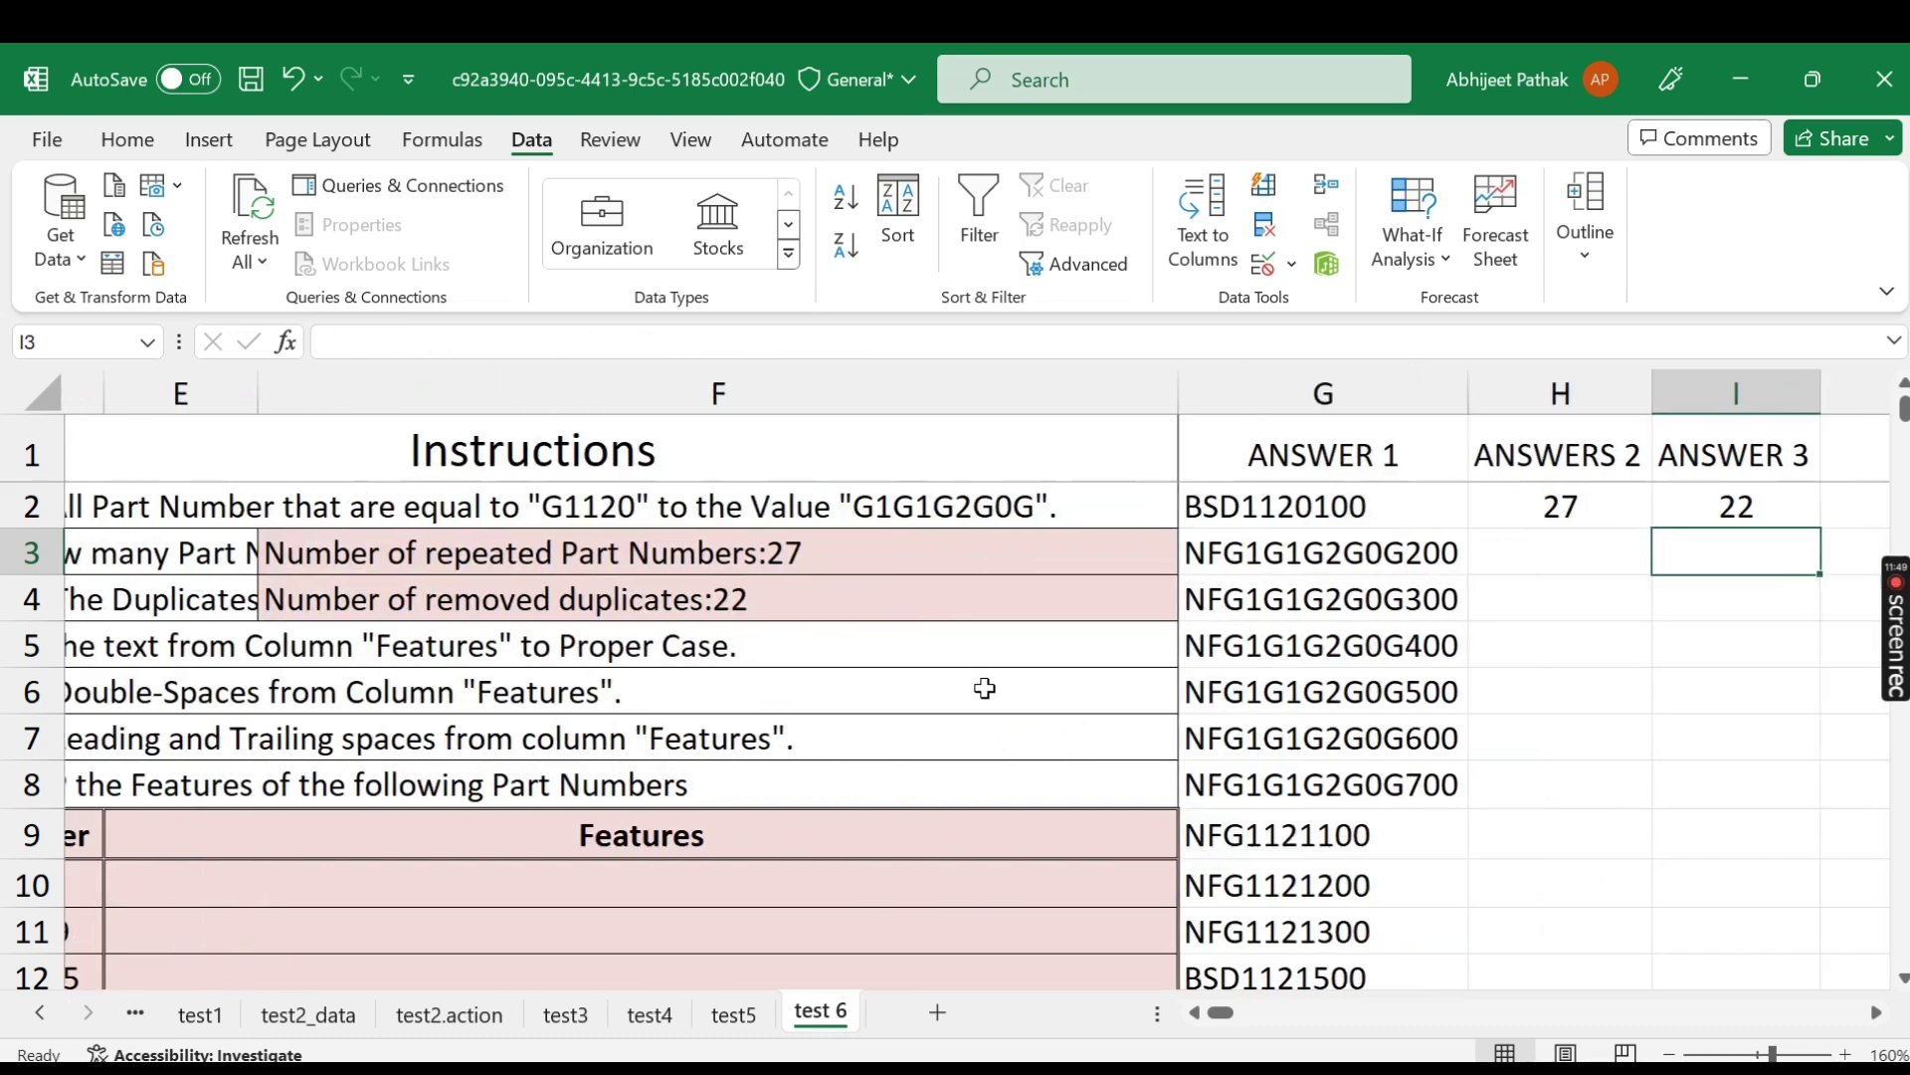
pyautogui.press('Left')
pyautogui.press('Up')
pyautogui.press('Up')
pyautogui.press('Left')
pyautogui.write('An')
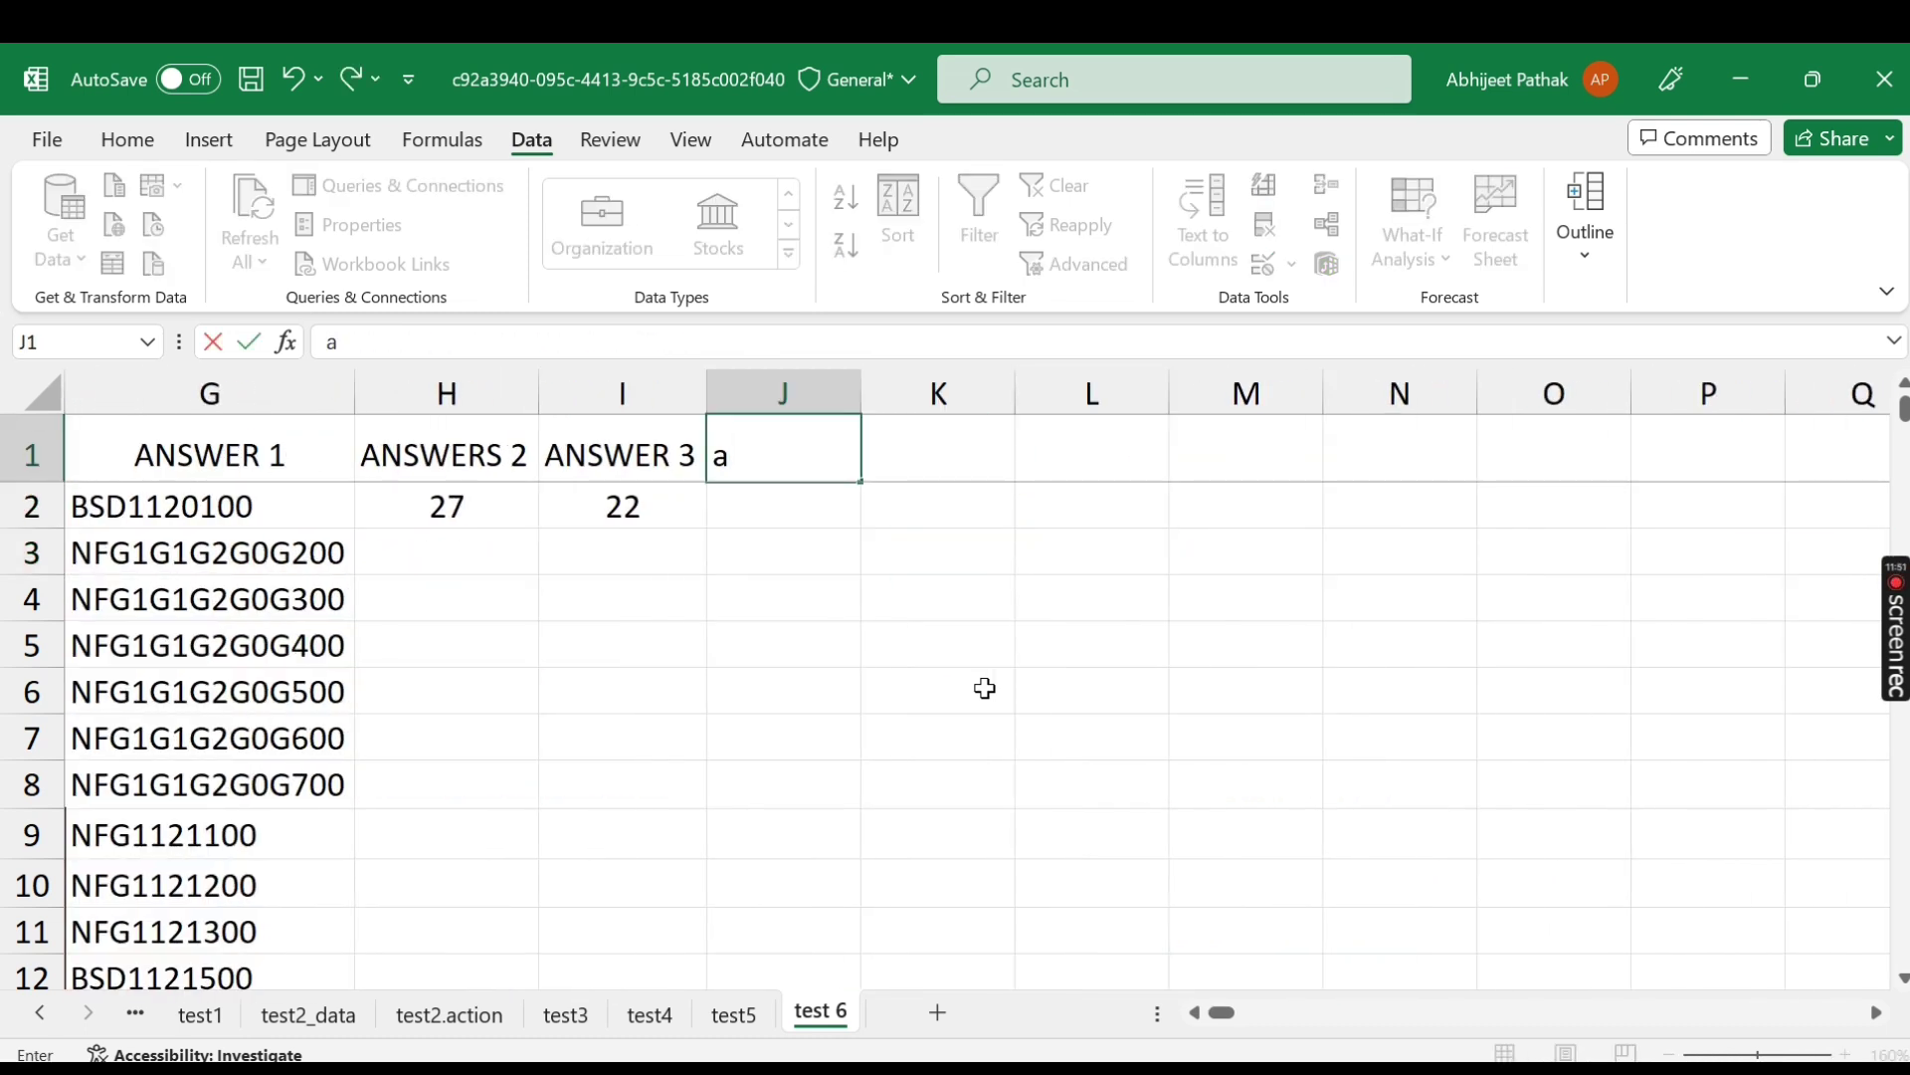
pyautogui.write('swse')
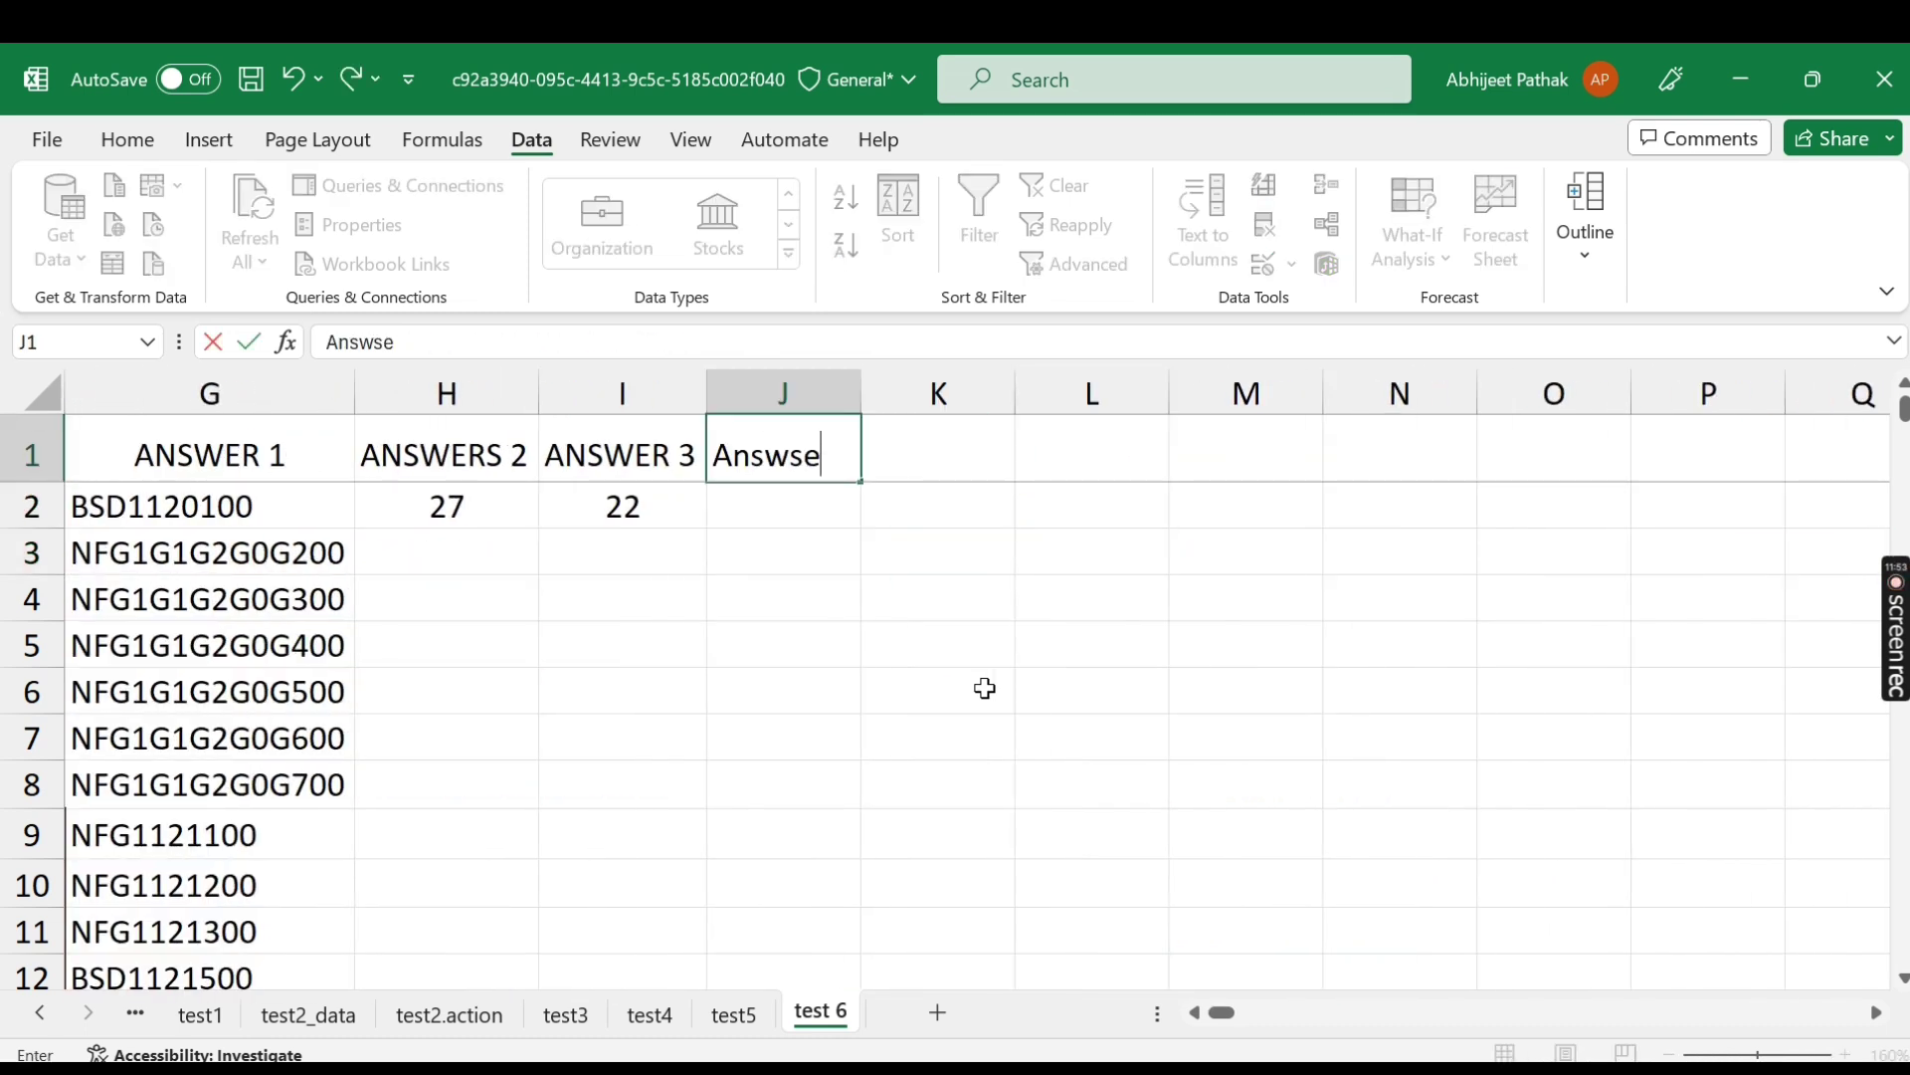
pyautogui.write('r 4')
pyautogui.press('Tab')
pyautogui.press('Return')
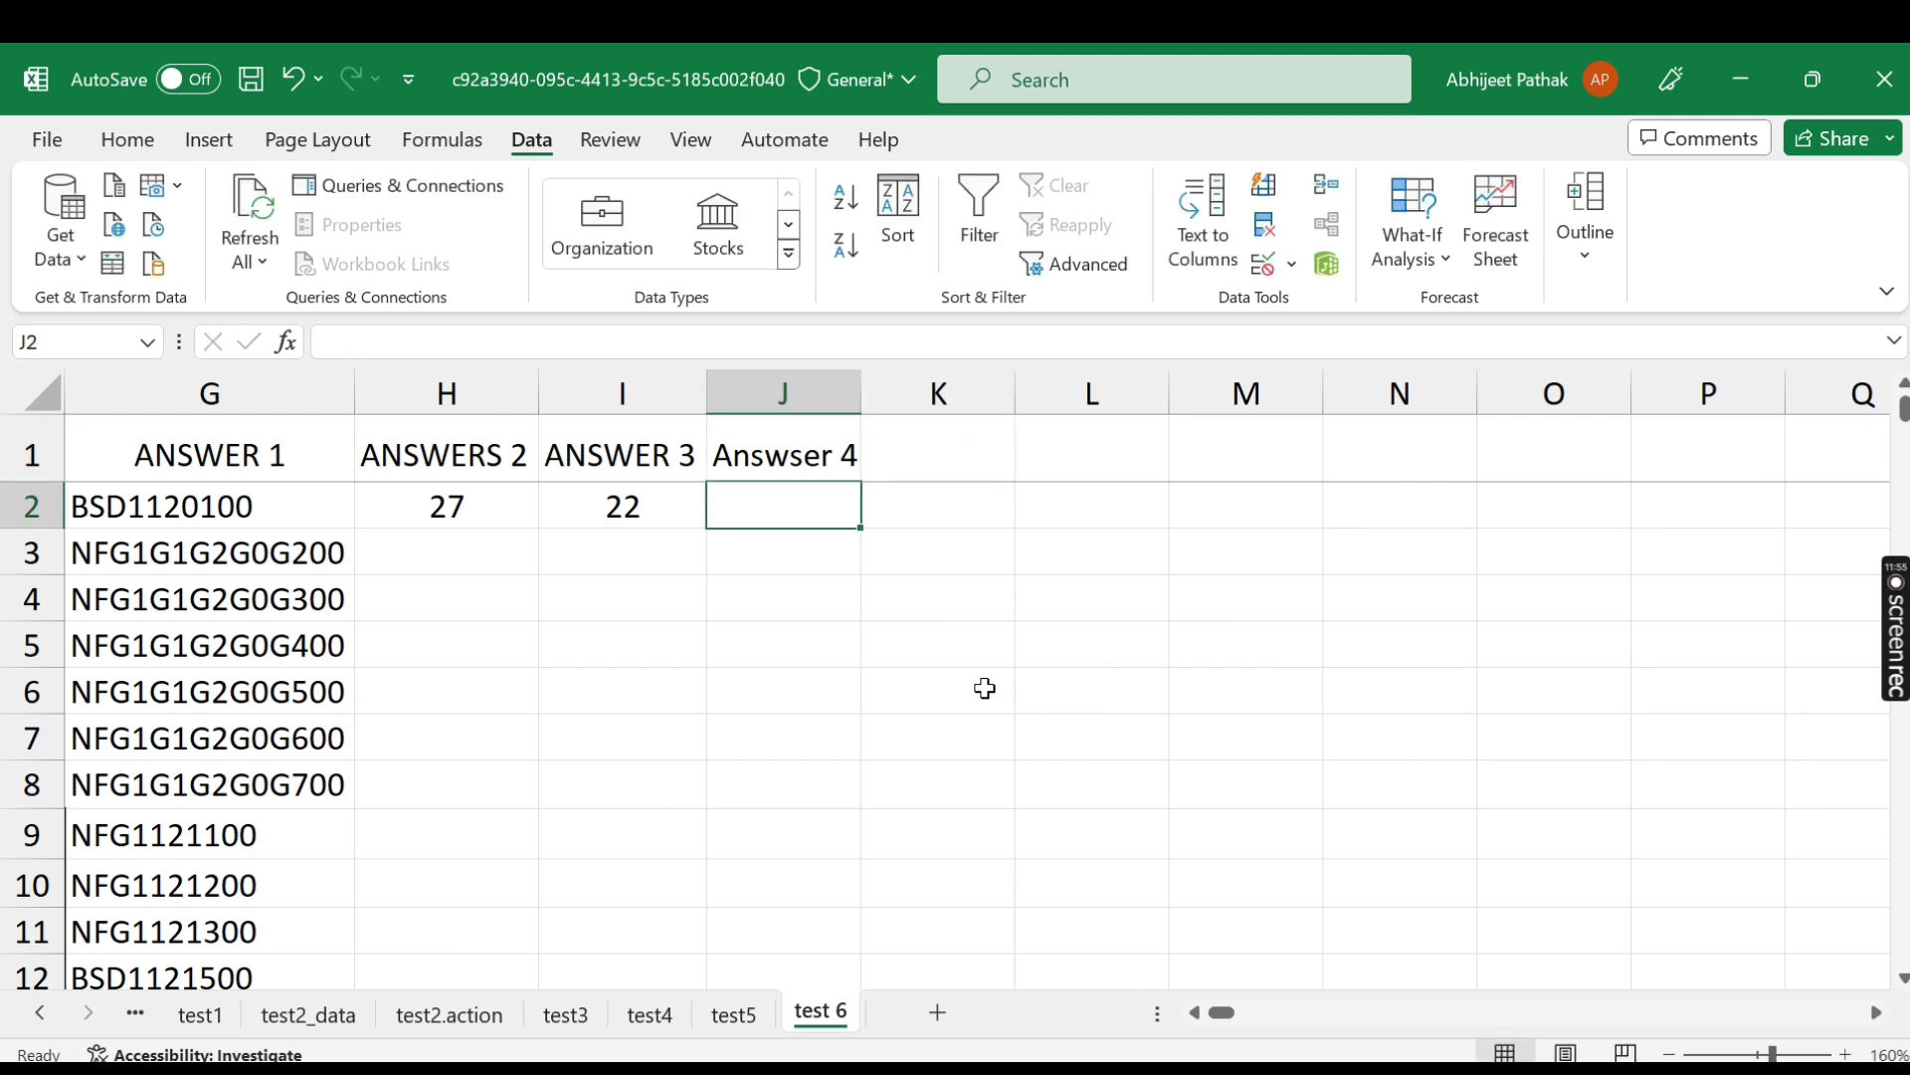
# Enter =PROPER(B2) in J2 to convert the first Features text to proper case.
pyautogui.write('=prp')
pyautogui.press('BackSpace')
pyautogui.write('op')
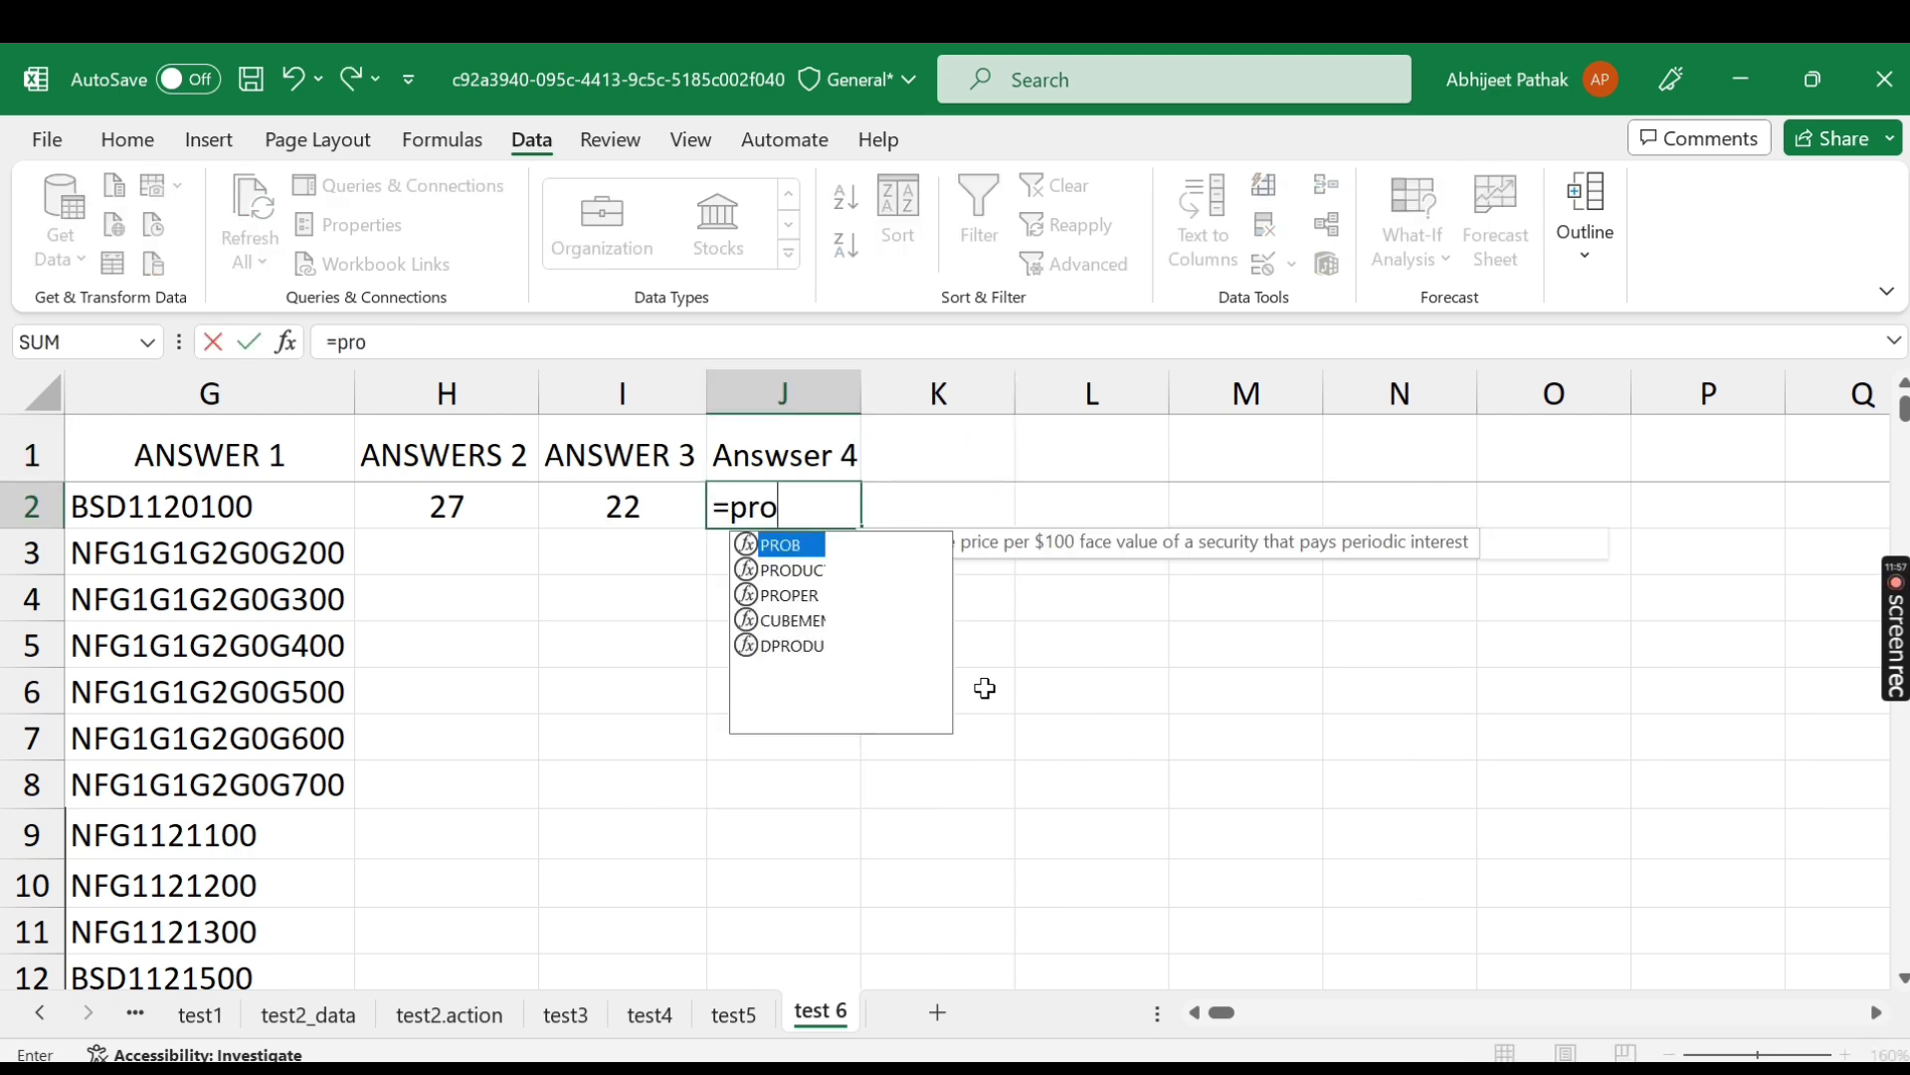
pyautogui.press('Tab')
pyautogui.press('Left')
pyautogui.press('Left')
pyautogui.press('Left')
pyautogui.press('Home')
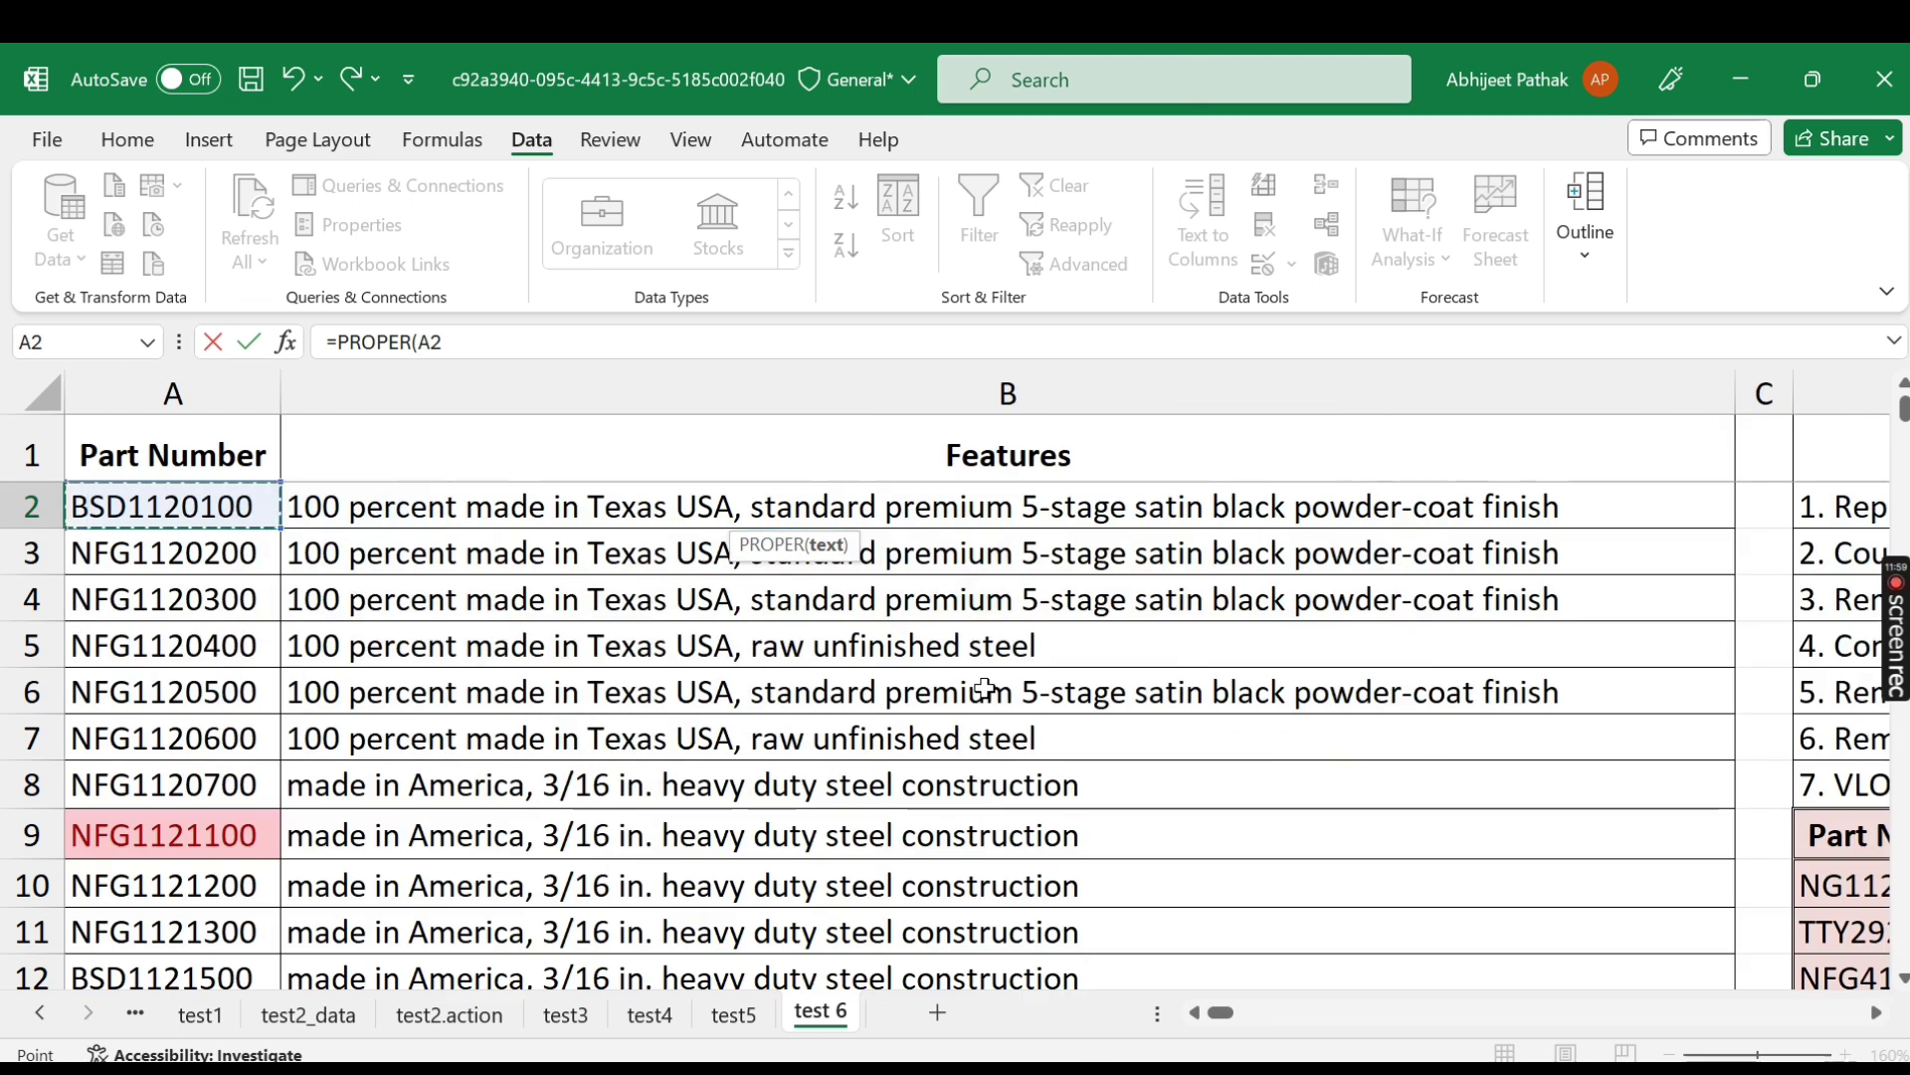
pyautogui.press('Right')
pyautogui.press('Return')
pyautogui.press('Up')
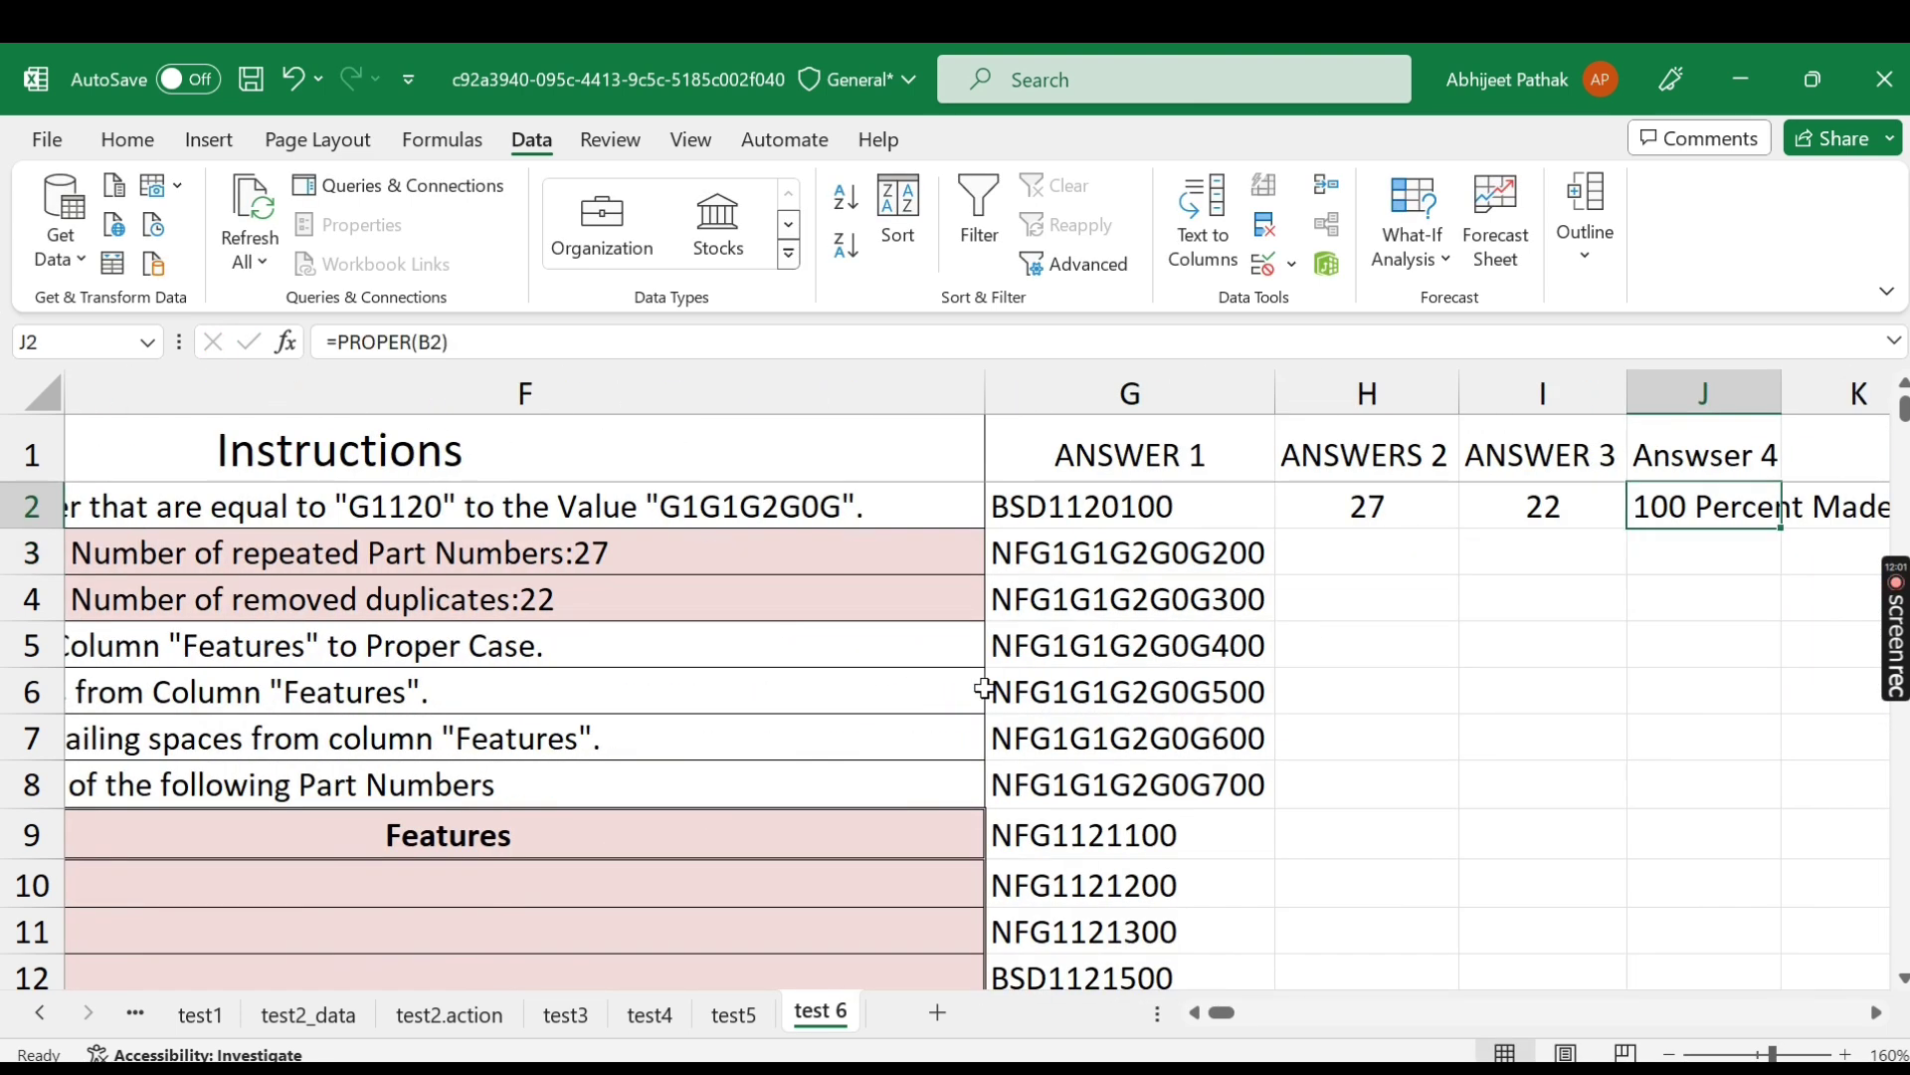
# Fill the PROPER formula from J2 down column J.
pyautogui.hscroll(2, 985, 689)
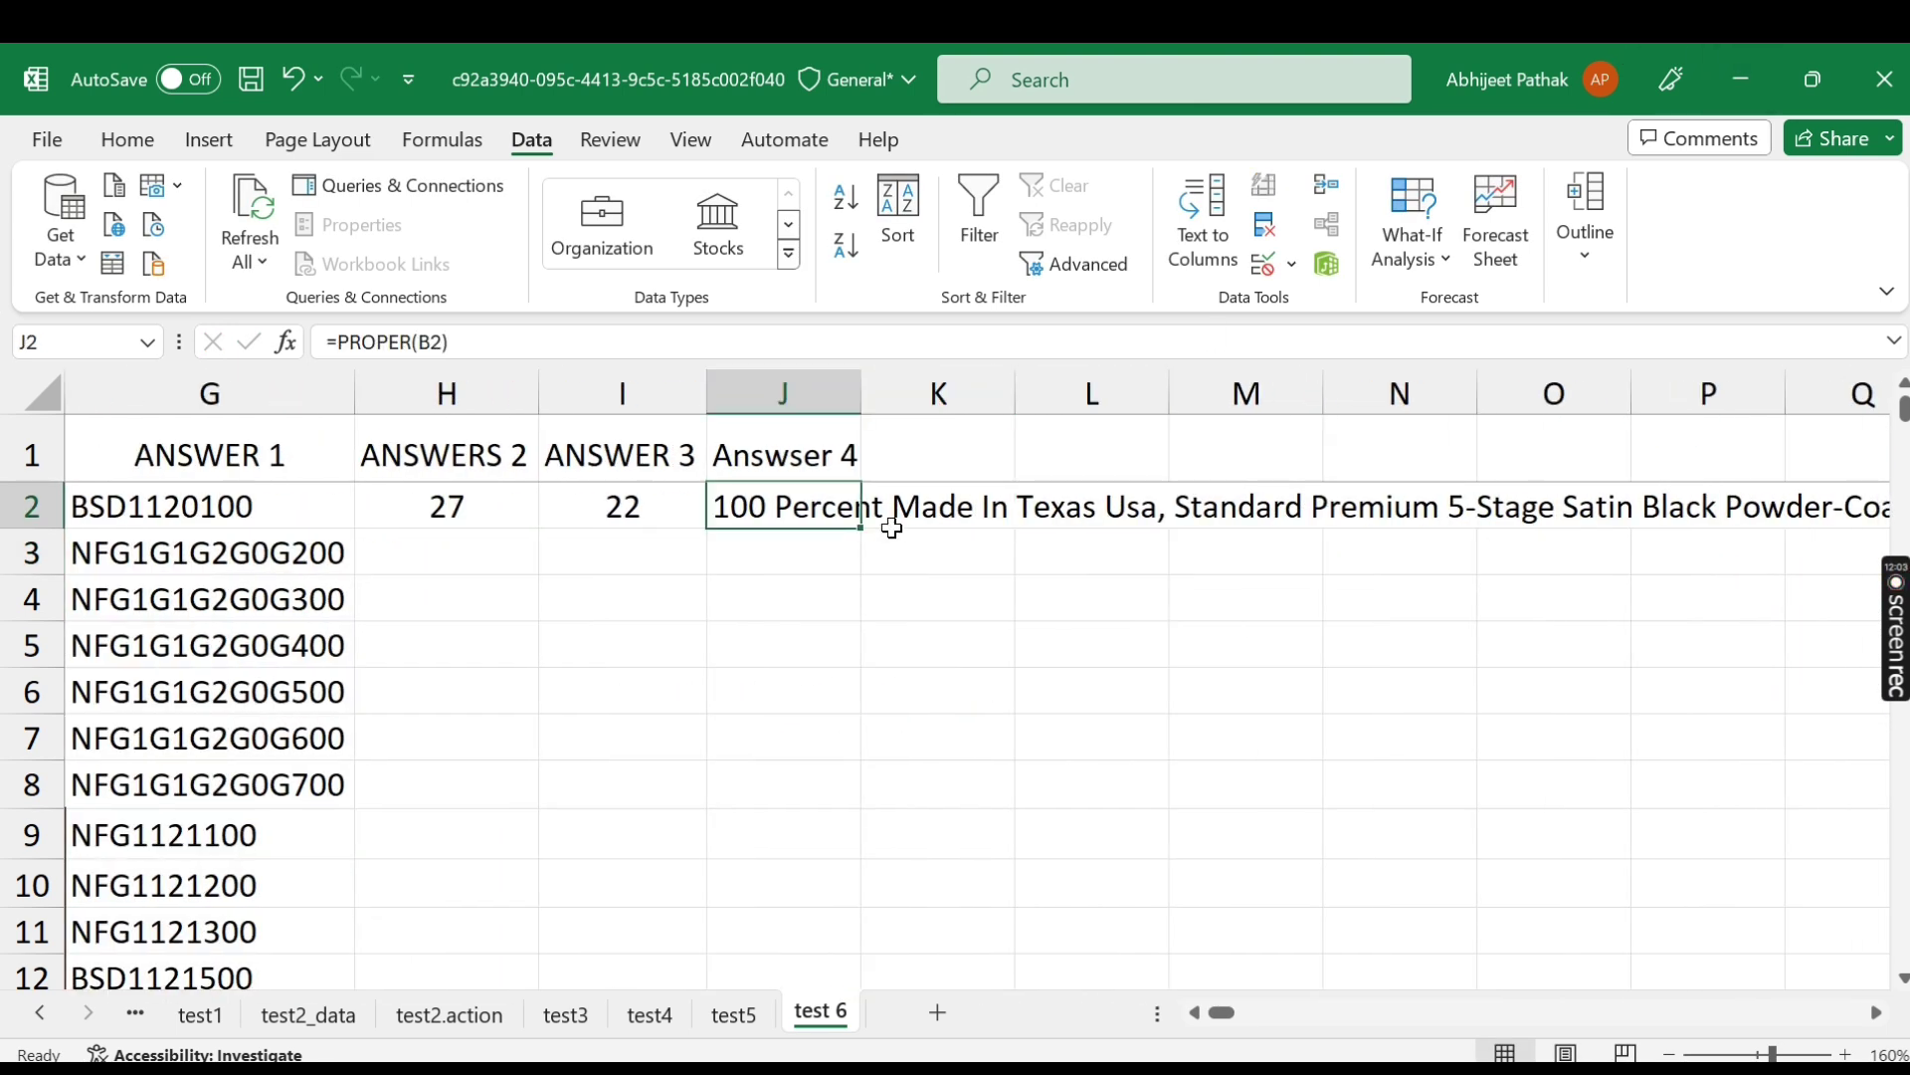
pyautogui.doubleClick(861, 527)
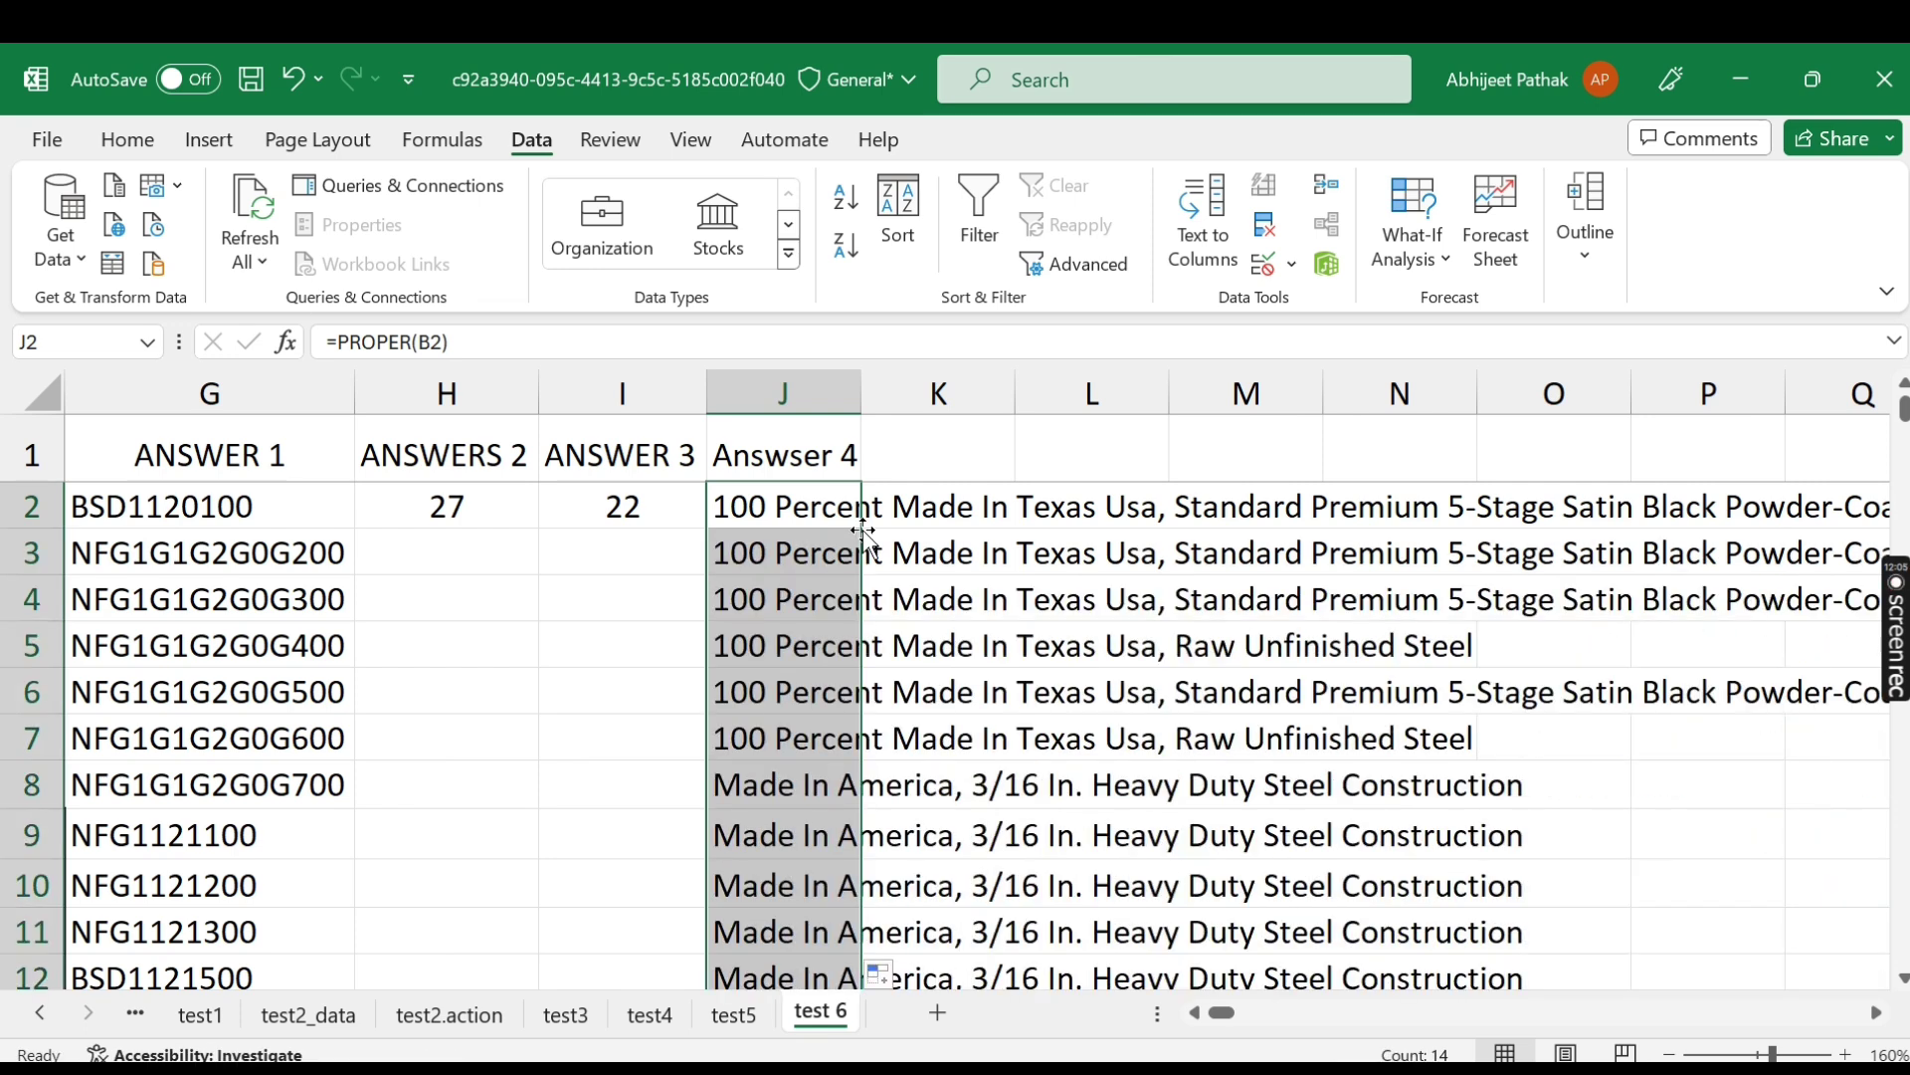
pyautogui.press('Up')
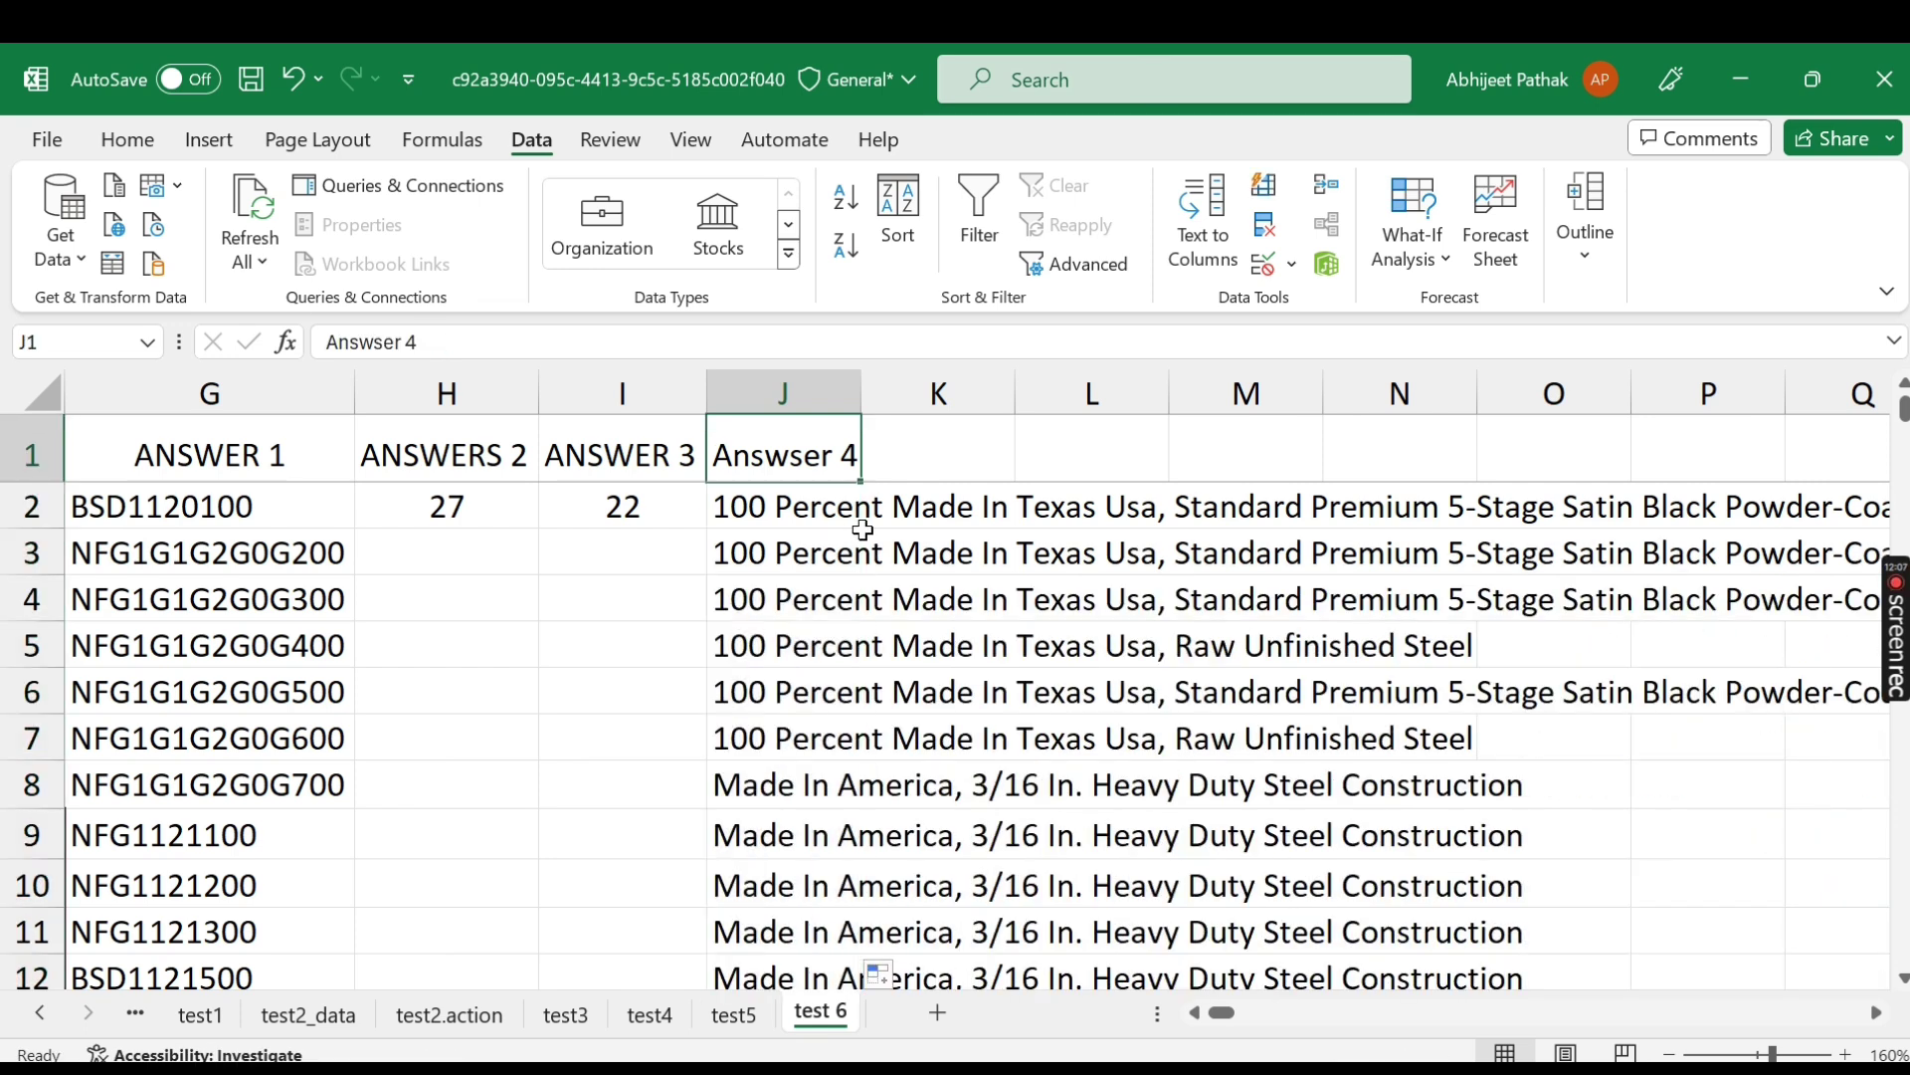
# Delete column J with its heading and proper-case formulas.
pyautogui.click(807, 393)
pyautogui.rightClick(807, 393)
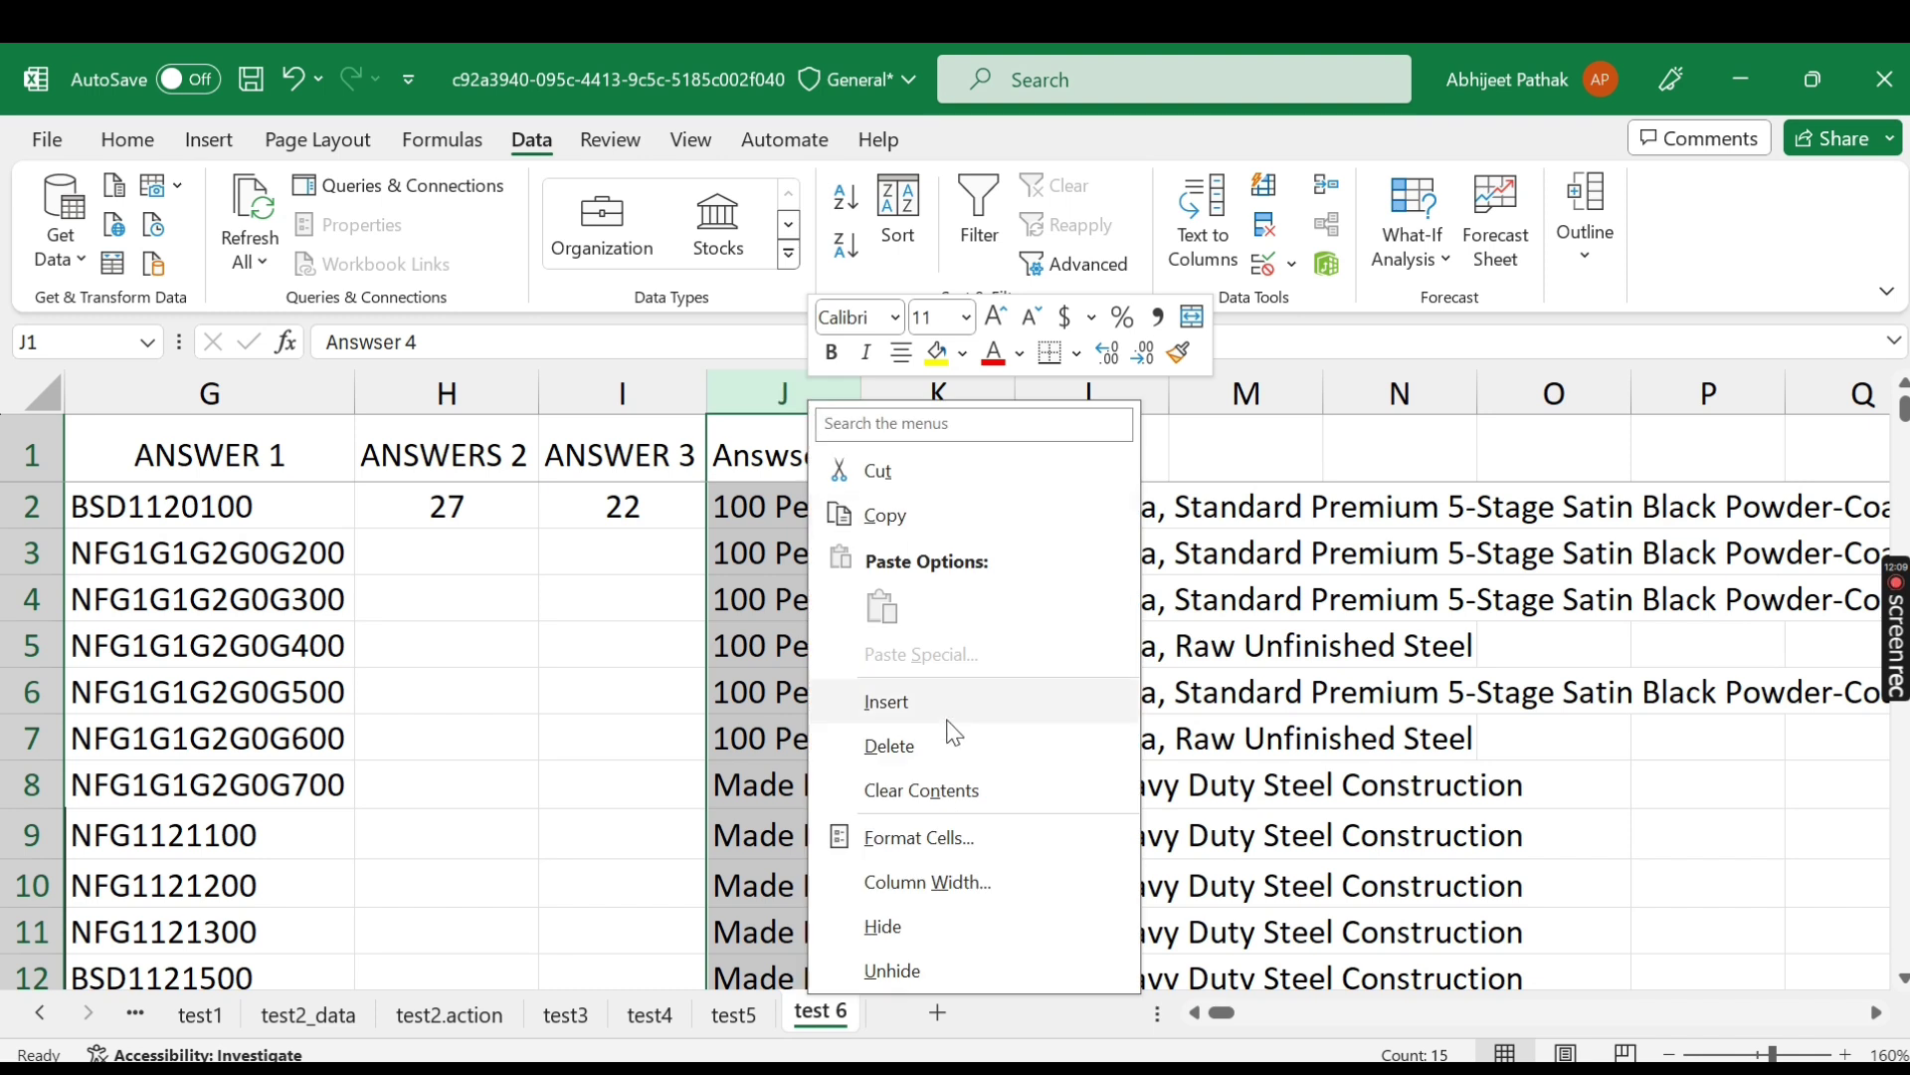
pyautogui.click(916, 739)
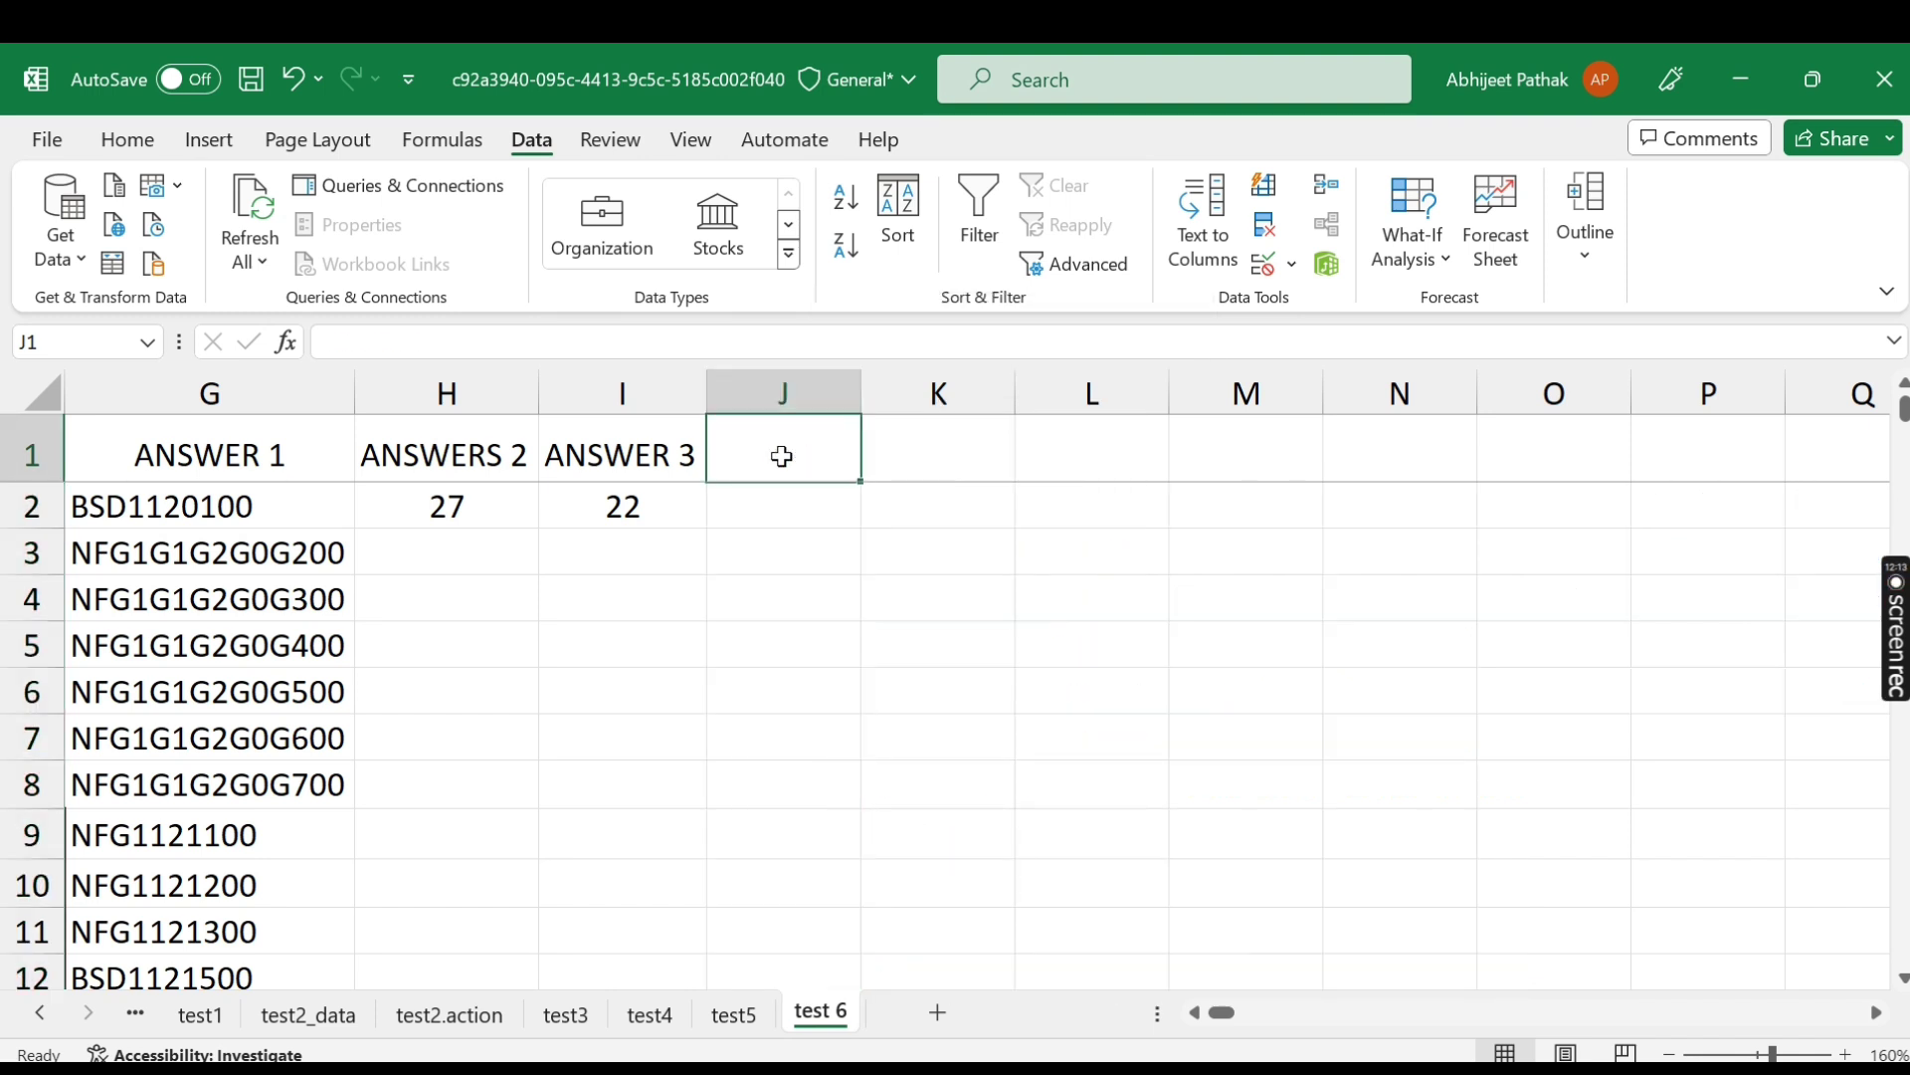
# Review instructions 4 to 7 and examine the Features text in column B that they refer to.
pyautogui.press('Left')
pyautogui.press('Left')
pyautogui.press('Left')
pyautogui.press('Left')
pyautogui.press('Left')
pyautogui.press('Right')
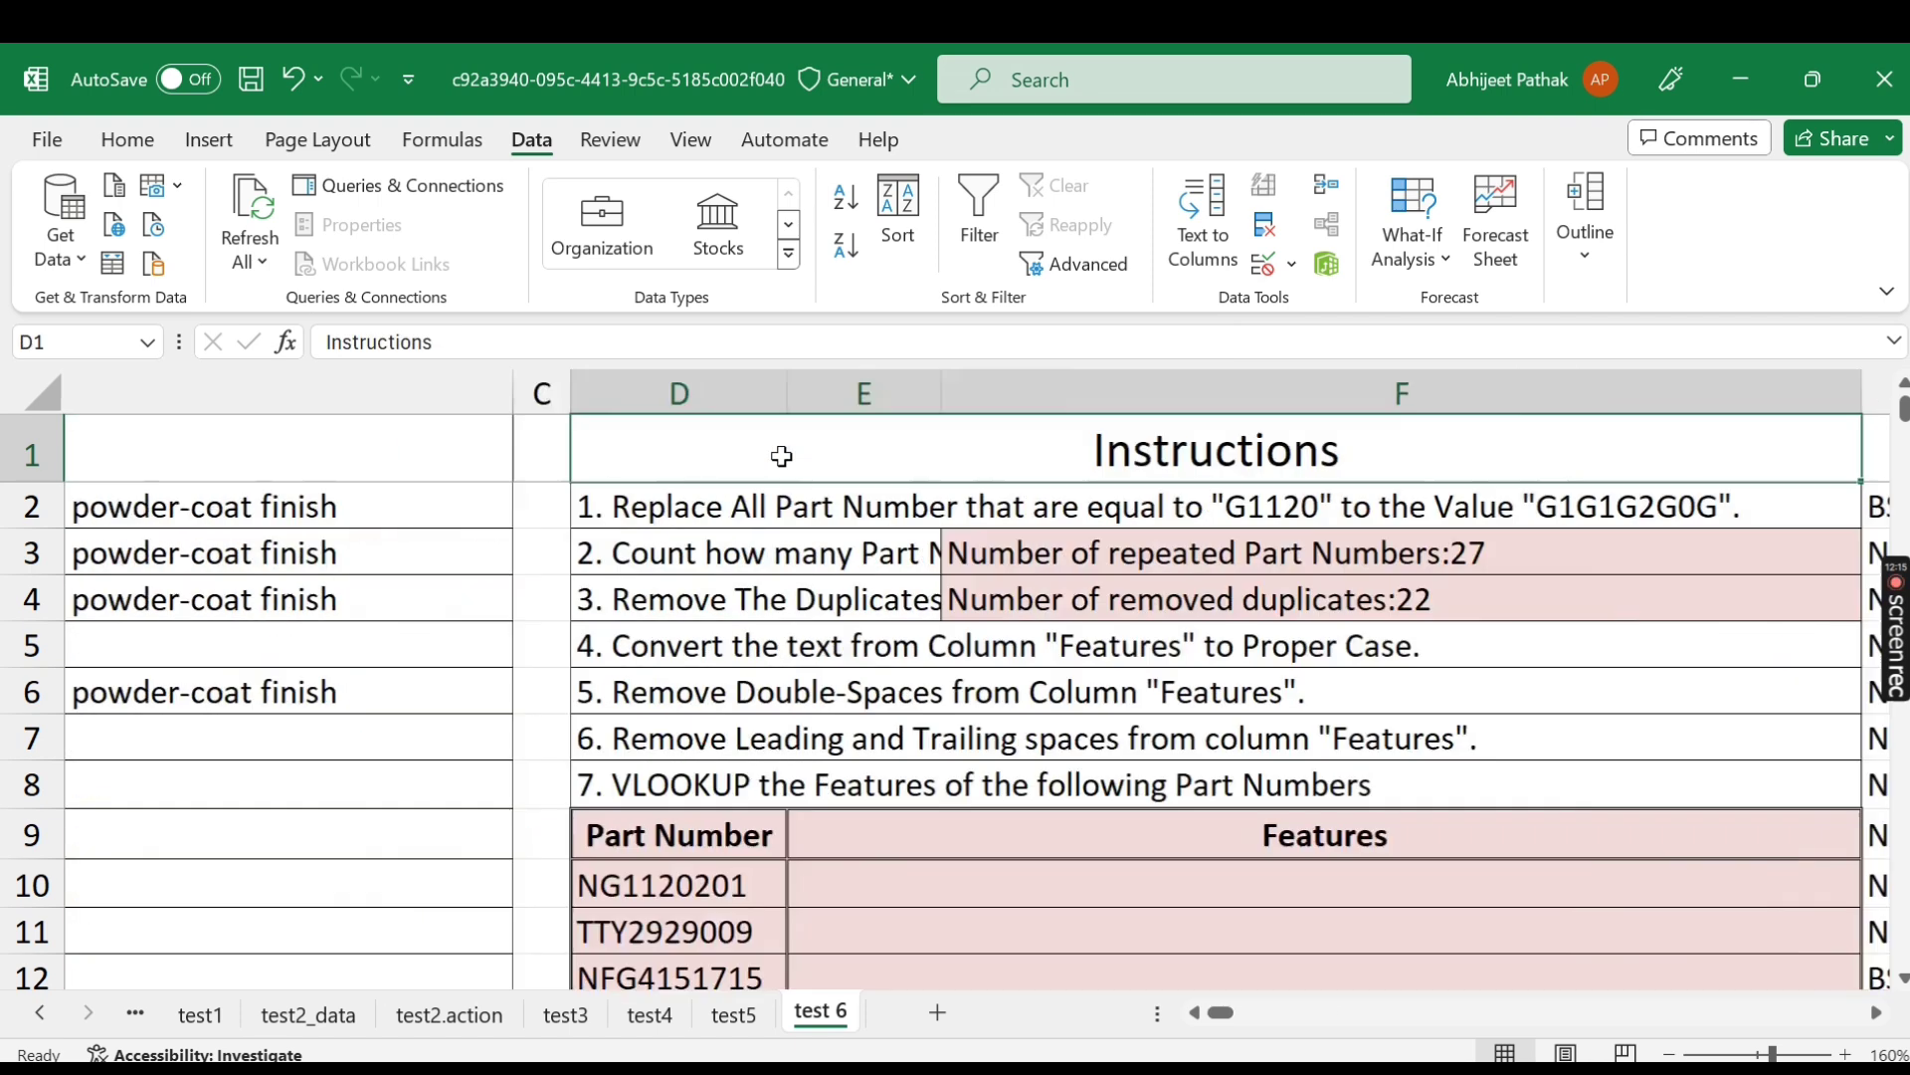
pyautogui.press('Down')
pyautogui.press('Down')
pyautogui.press('Down')
pyautogui.press('Down')
pyautogui.press('Down')
pyautogui.press('Down')
pyautogui.press('Down')
pyautogui.press('Up')
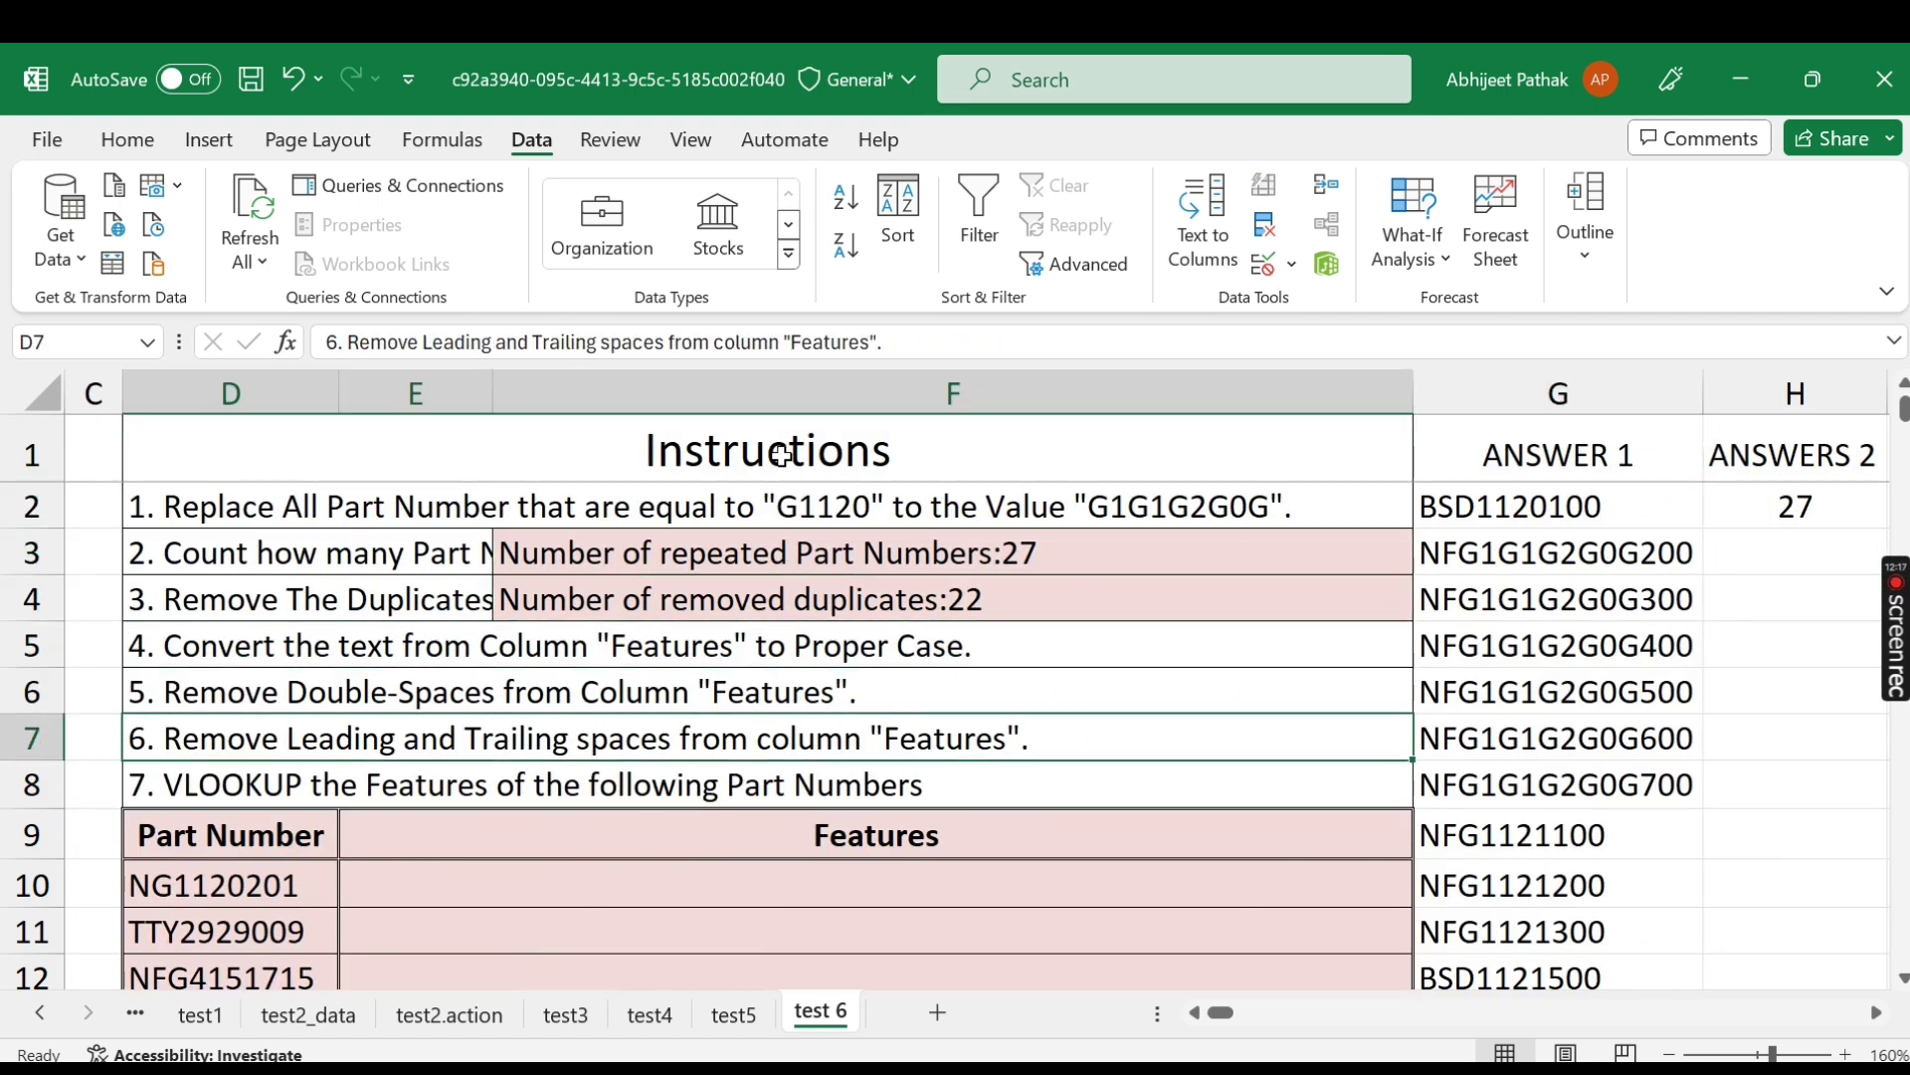
pyautogui.press('Up')
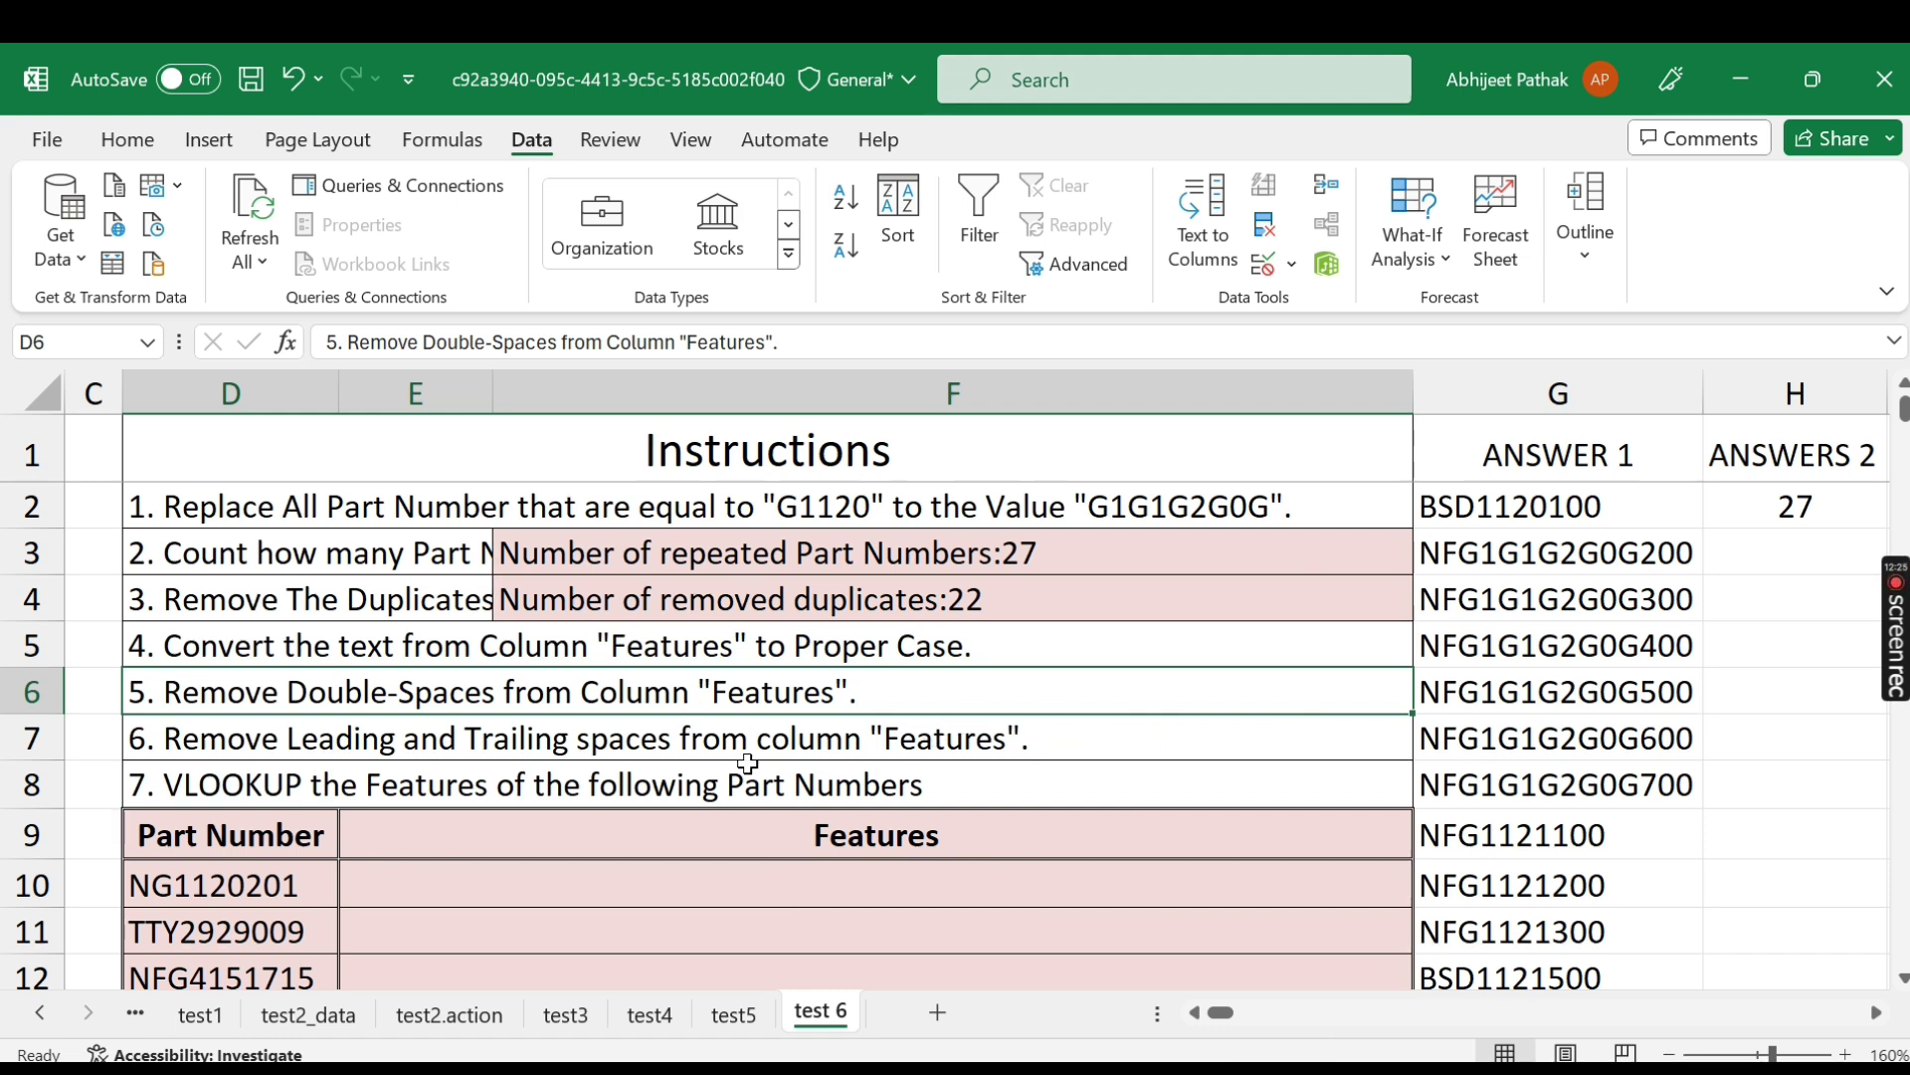
pyautogui.press('Left')
pyautogui.press('Left')
pyautogui.press('Left')
pyautogui.press('Right')
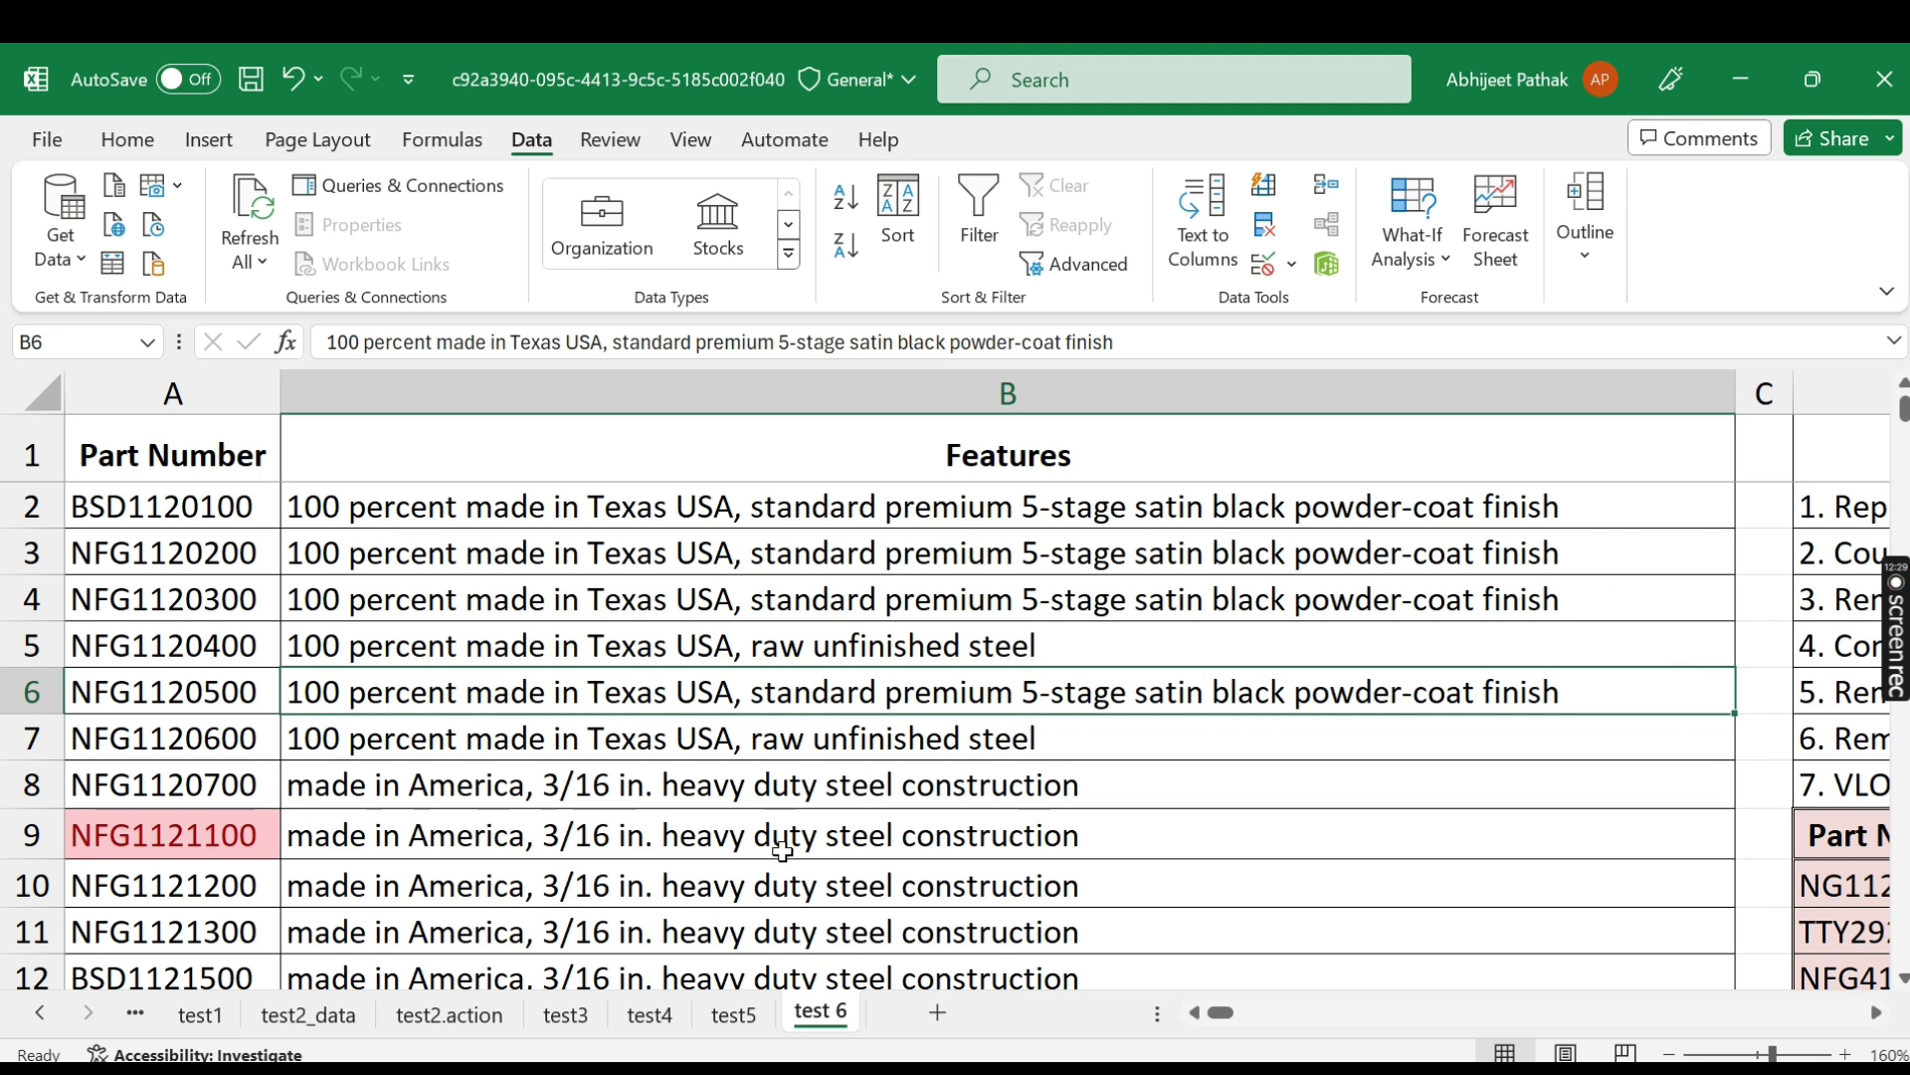
# Review instructions 5 to 7 and inspect the Features text in B7 for leading and trailing spaces.
pyautogui.press('Right')
pyautogui.press('Right')
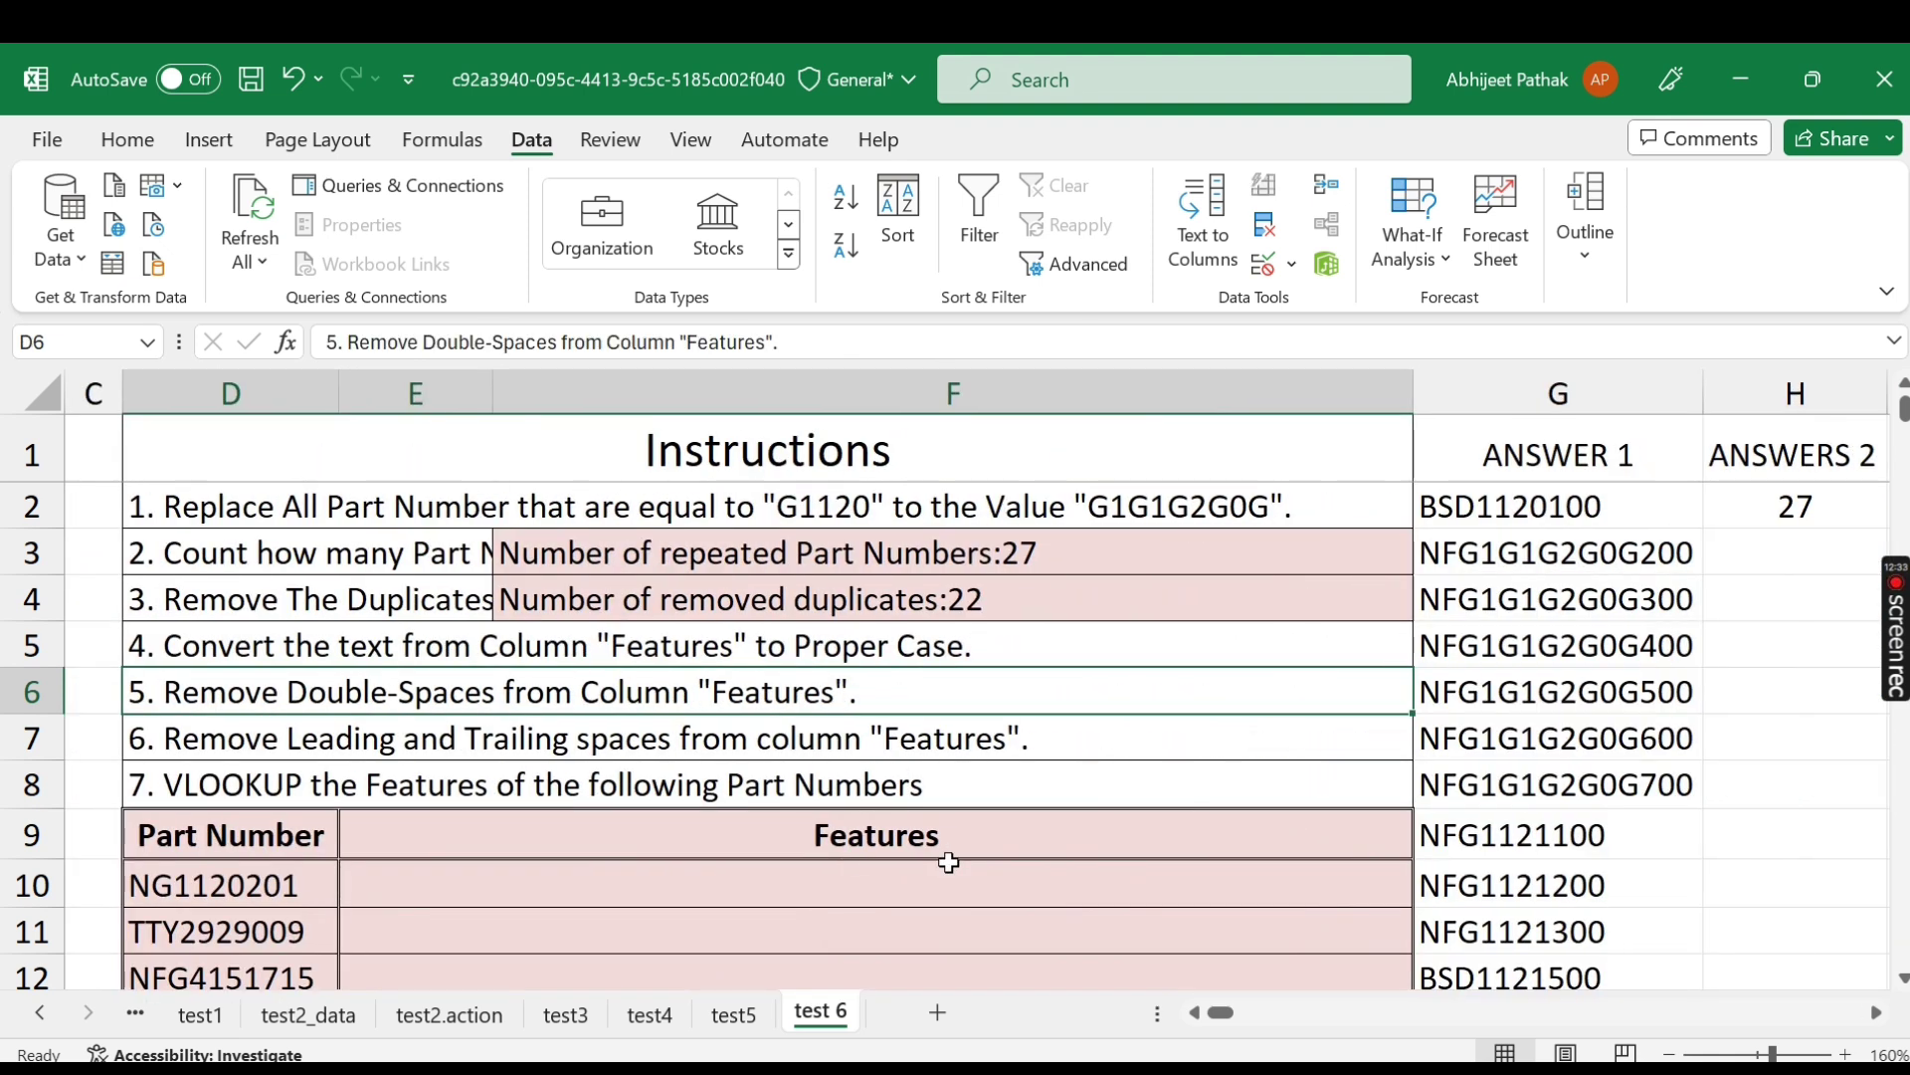
pyautogui.press('Down')
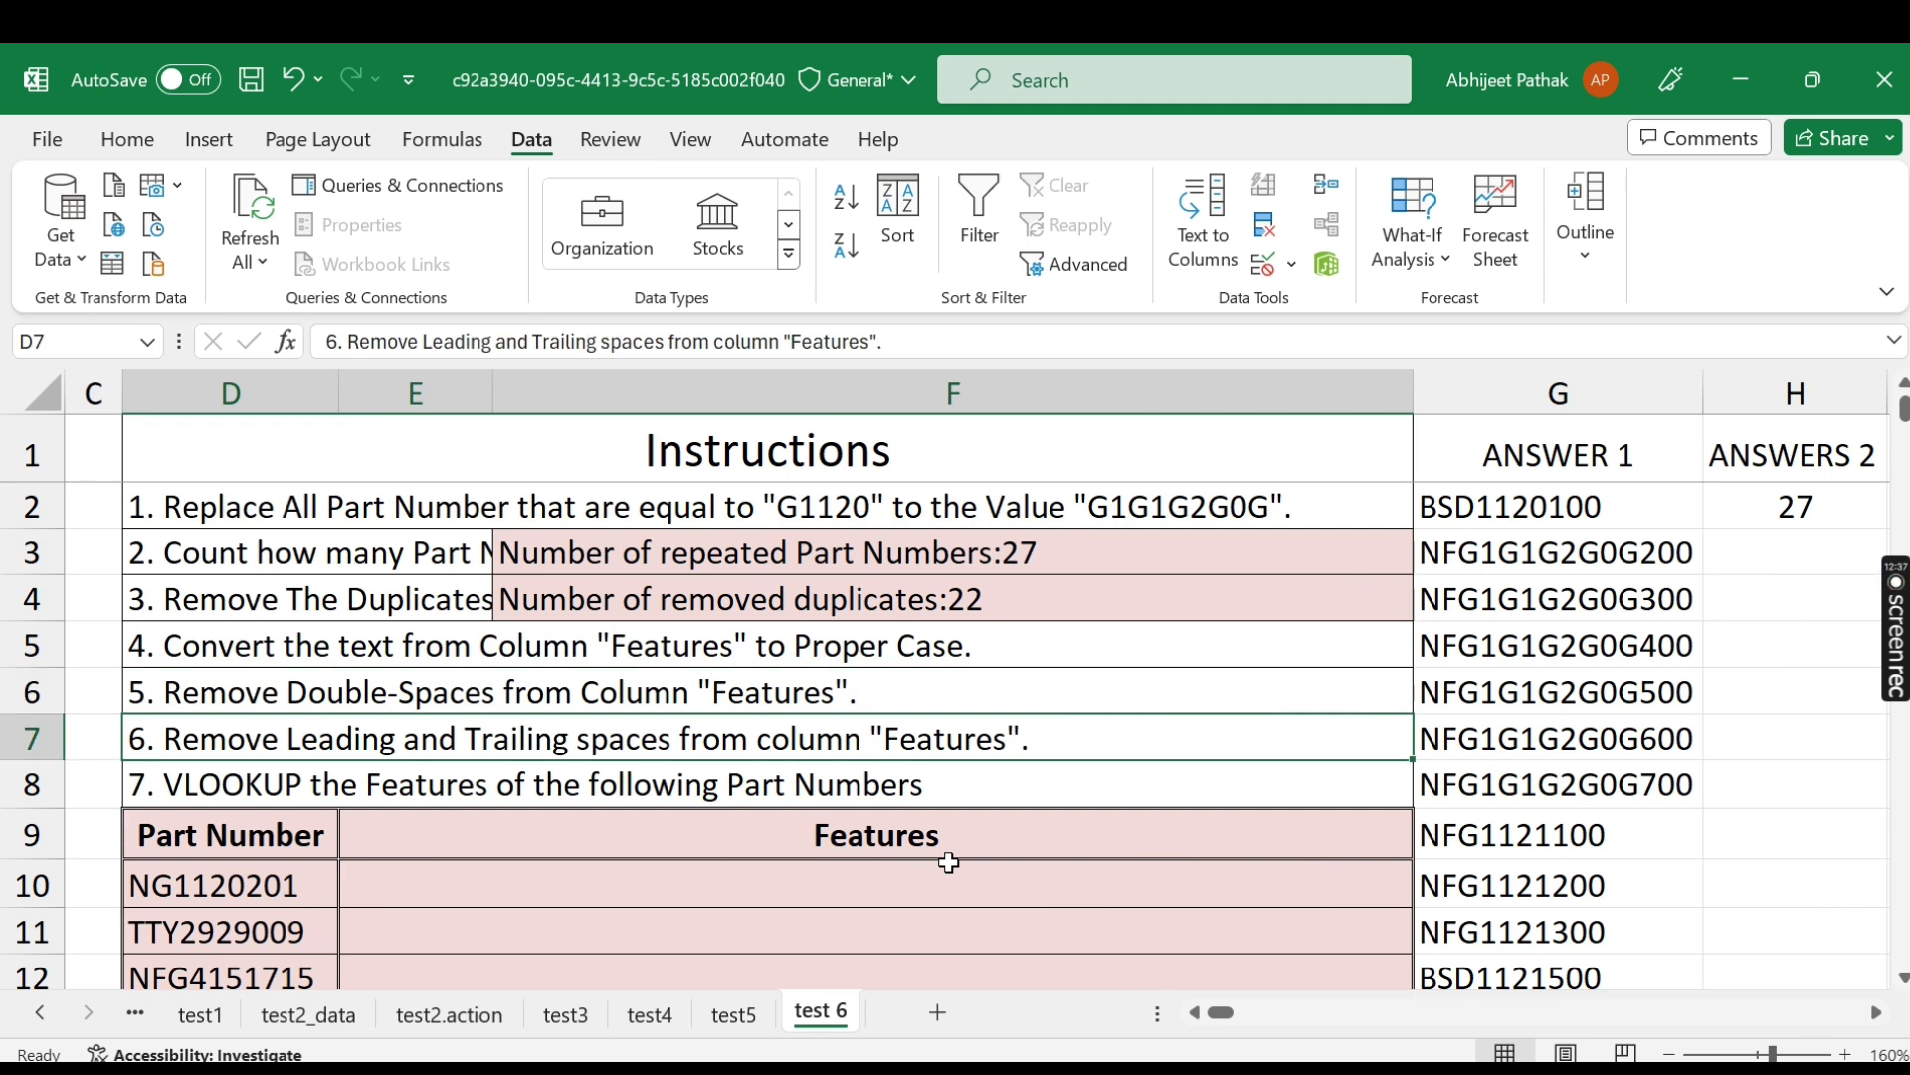
pyautogui.press('Left')
pyautogui.press('Left')
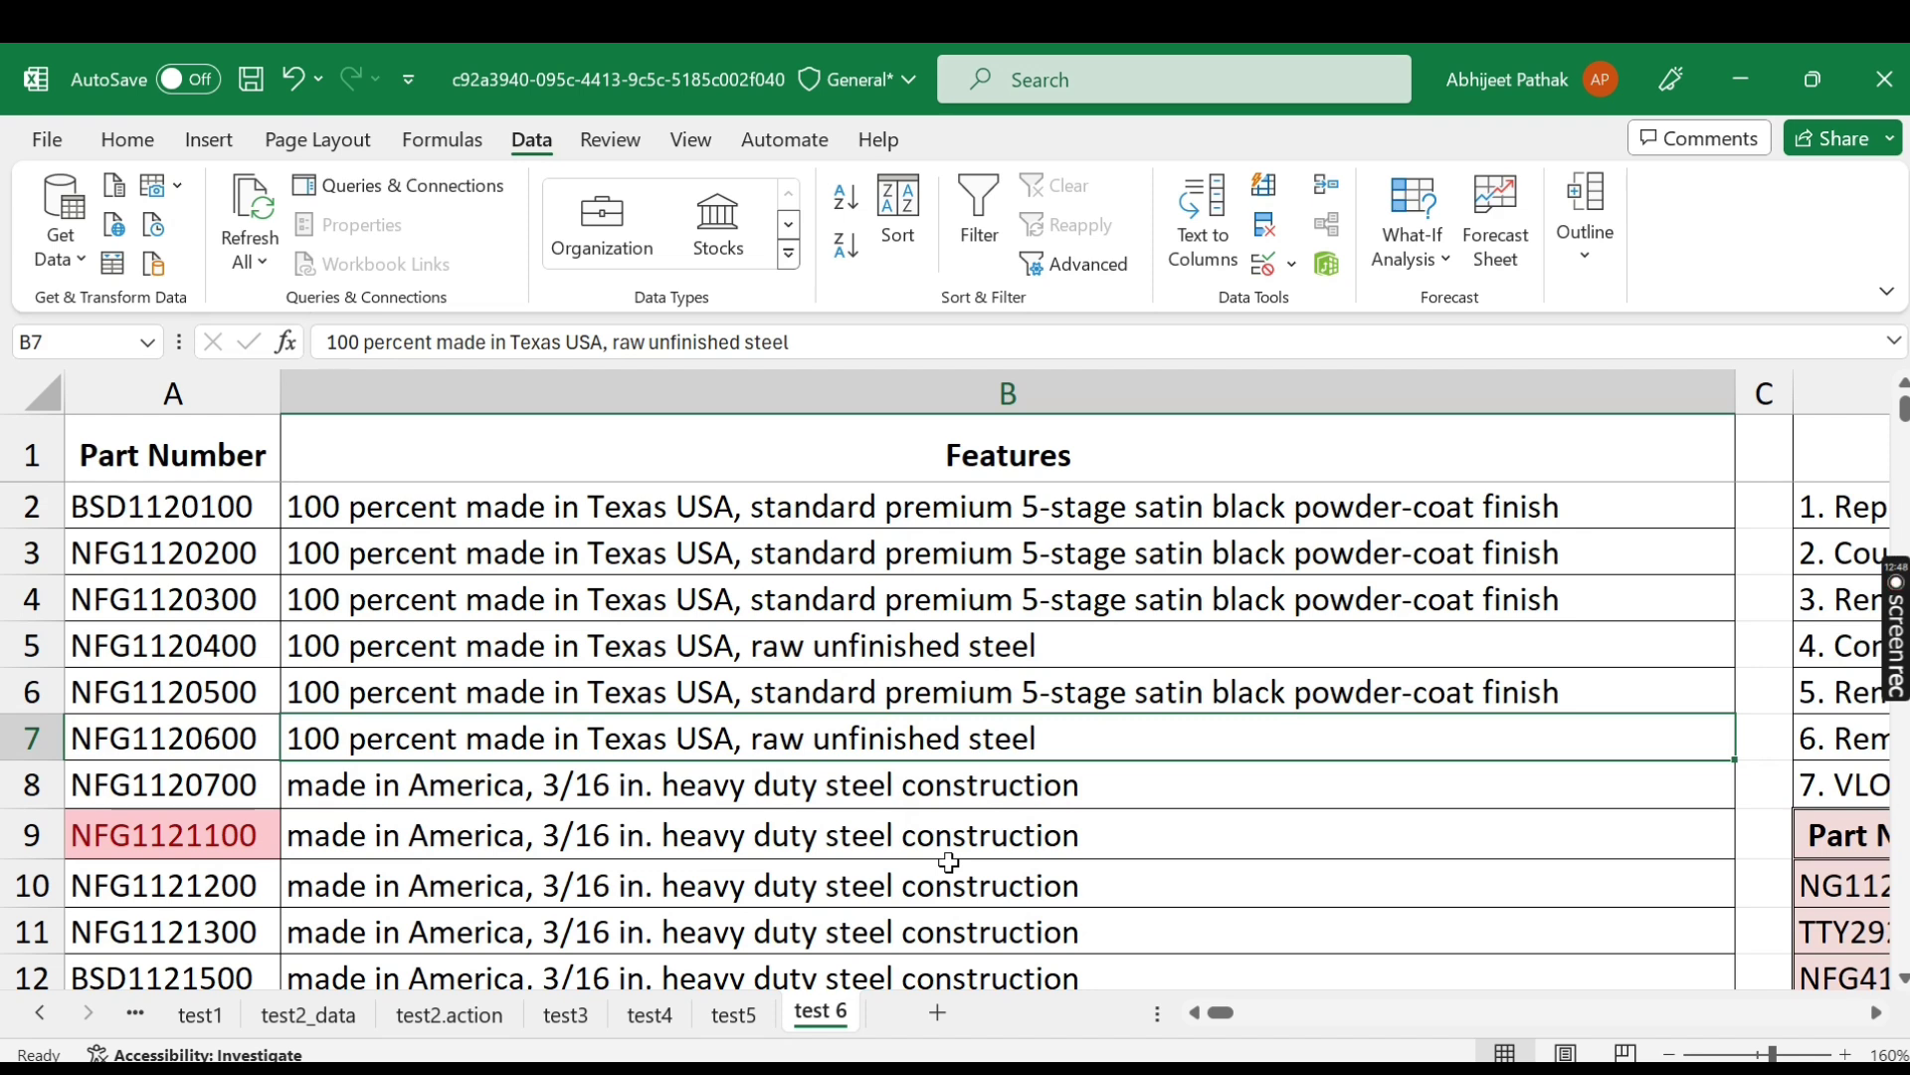
pyautogui.doubleClick(296, 740)
pyautogui.press('Escape')
pyautogui.doubleClick(1150, 737)
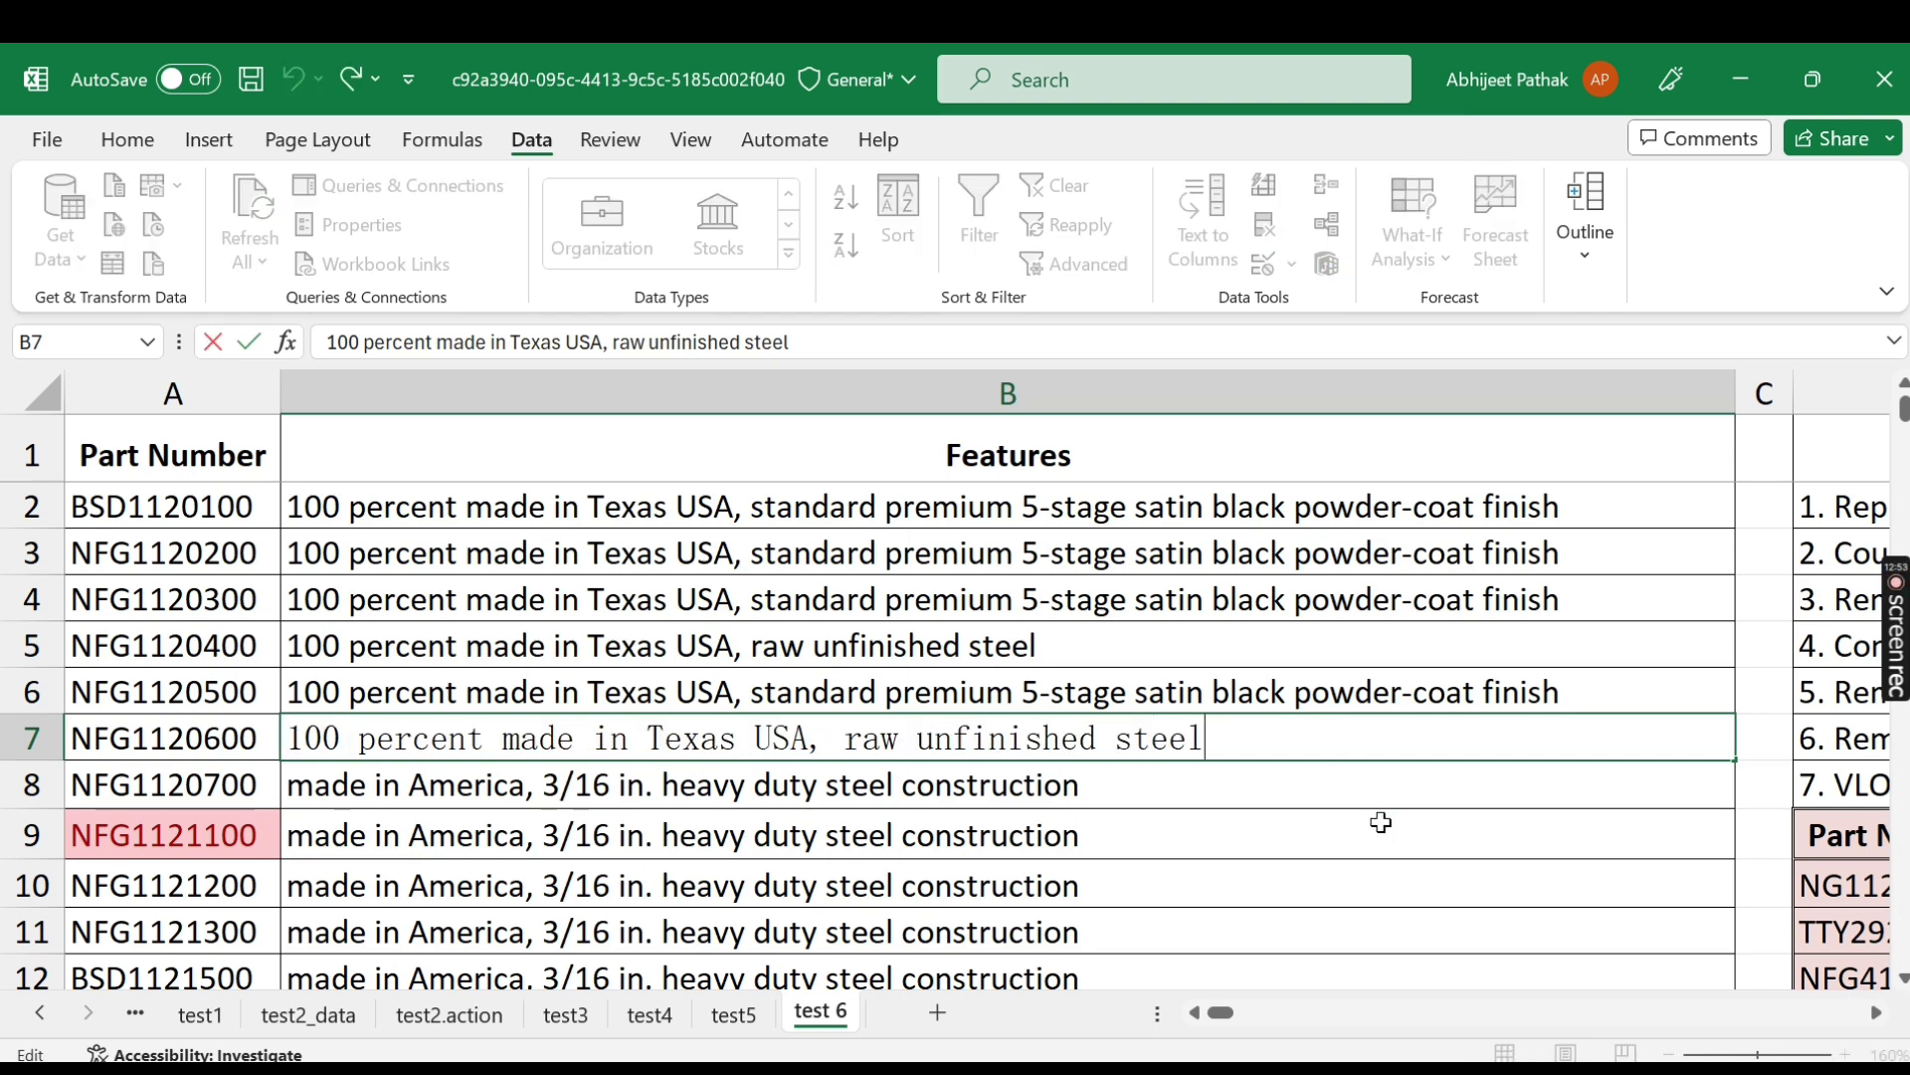
pyautogui.press('Escape')
pyautogui.press('Right')
pyautogui.press('Right')
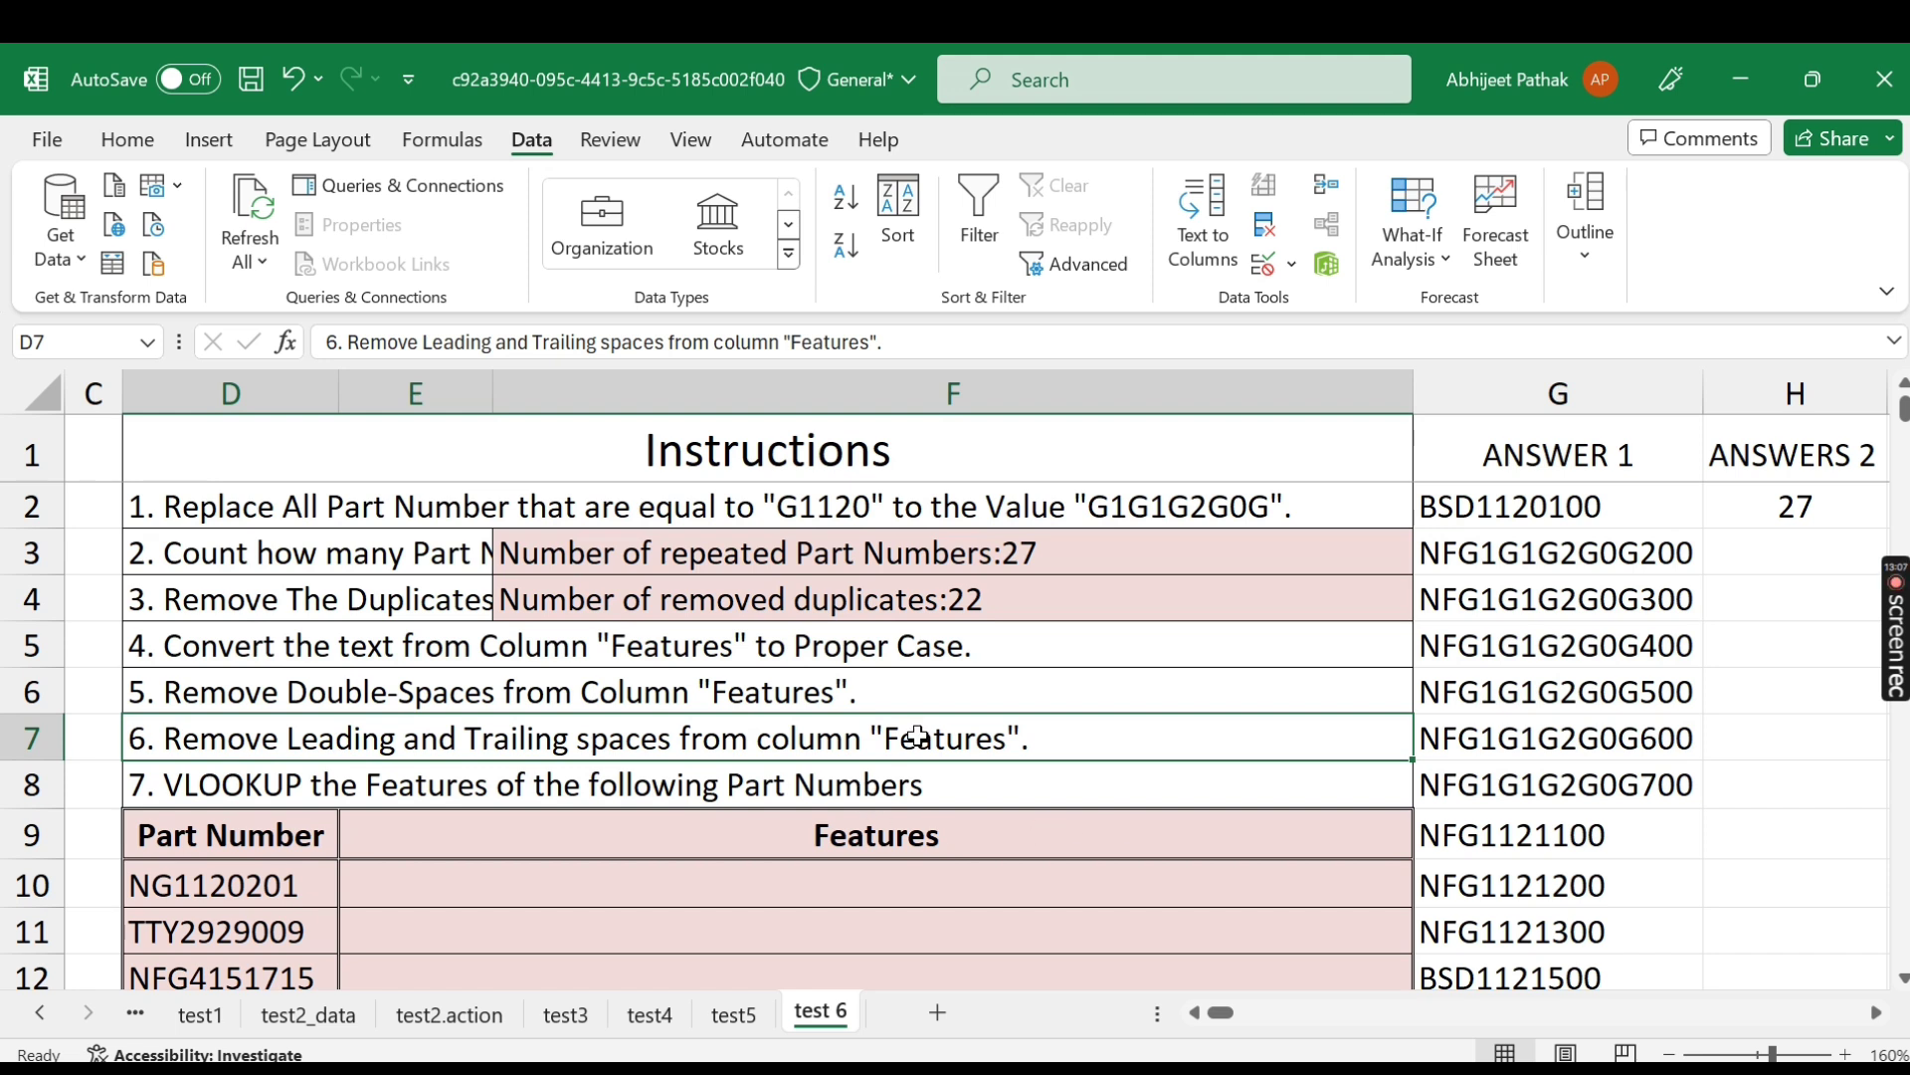
pyautogui.click(864, 705)
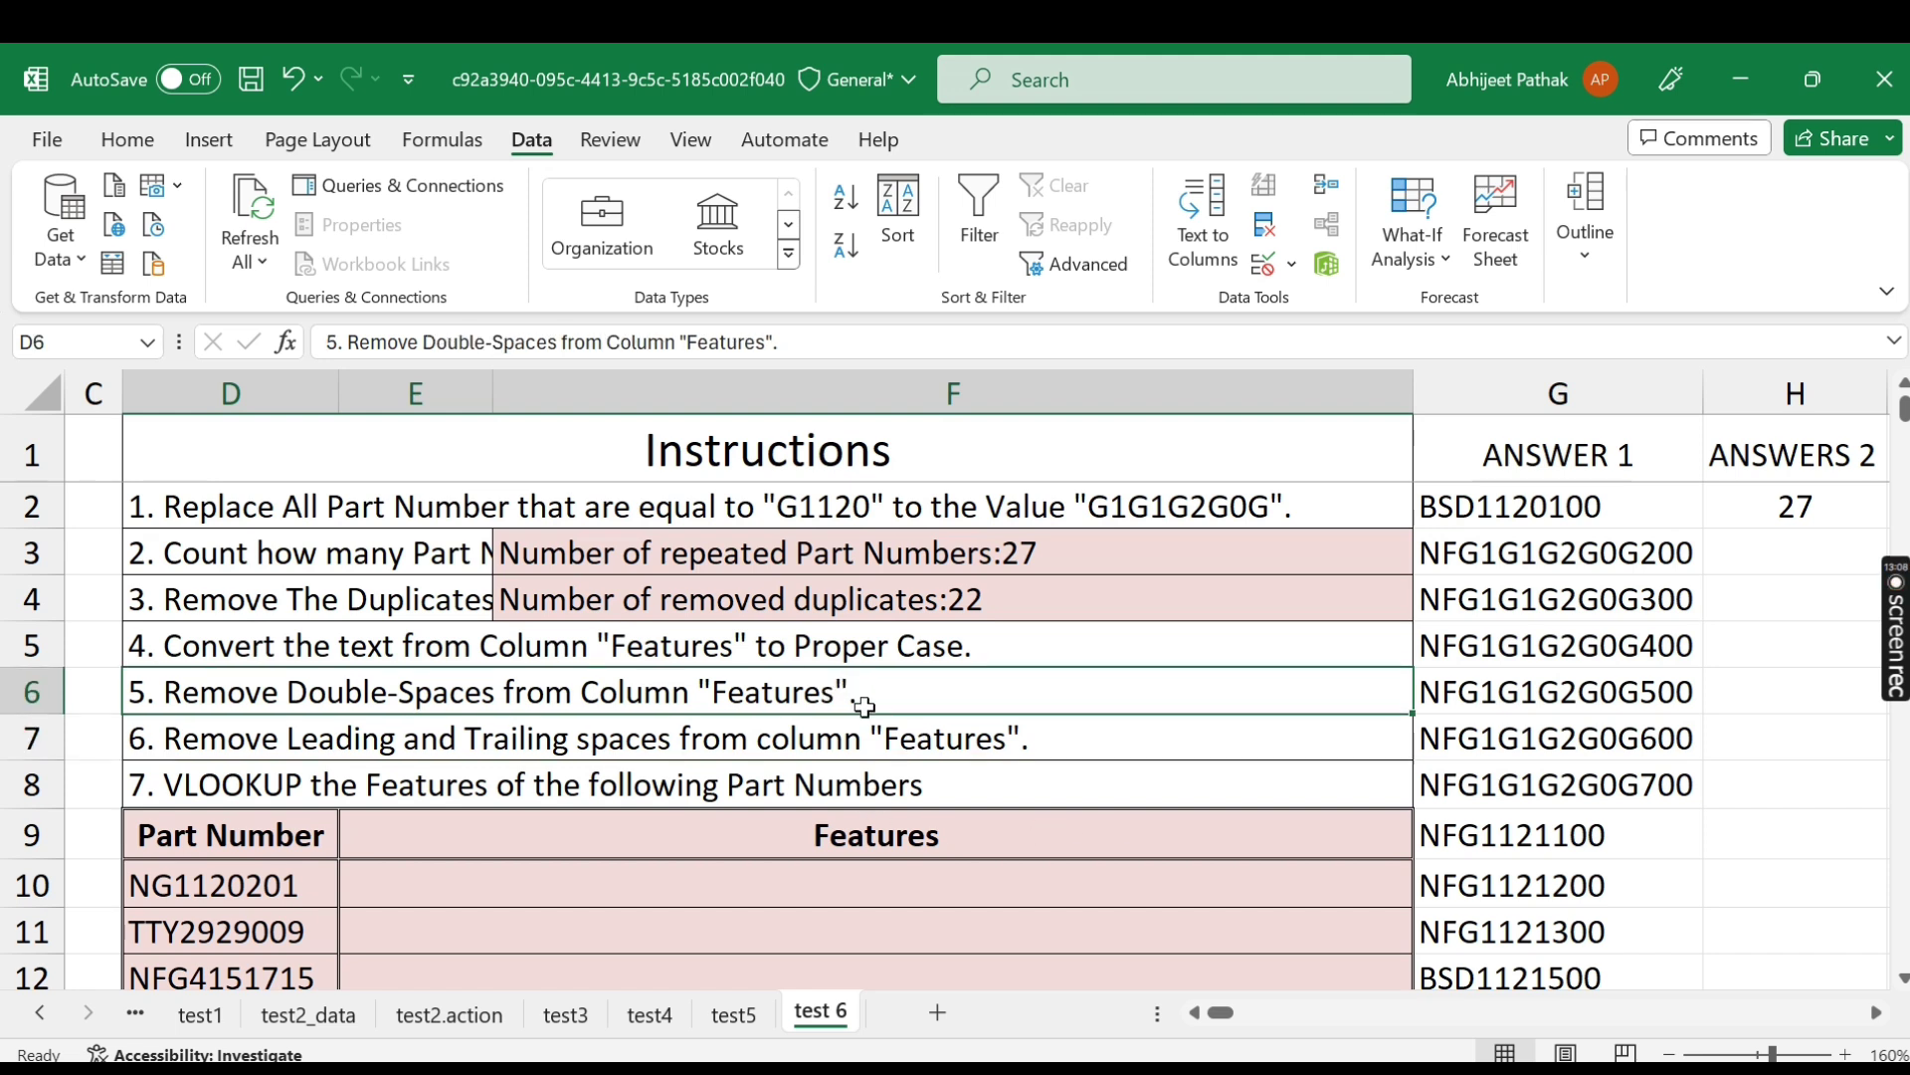
pyautogui.click(944, 742)
pyautogui.click(1066, 766)
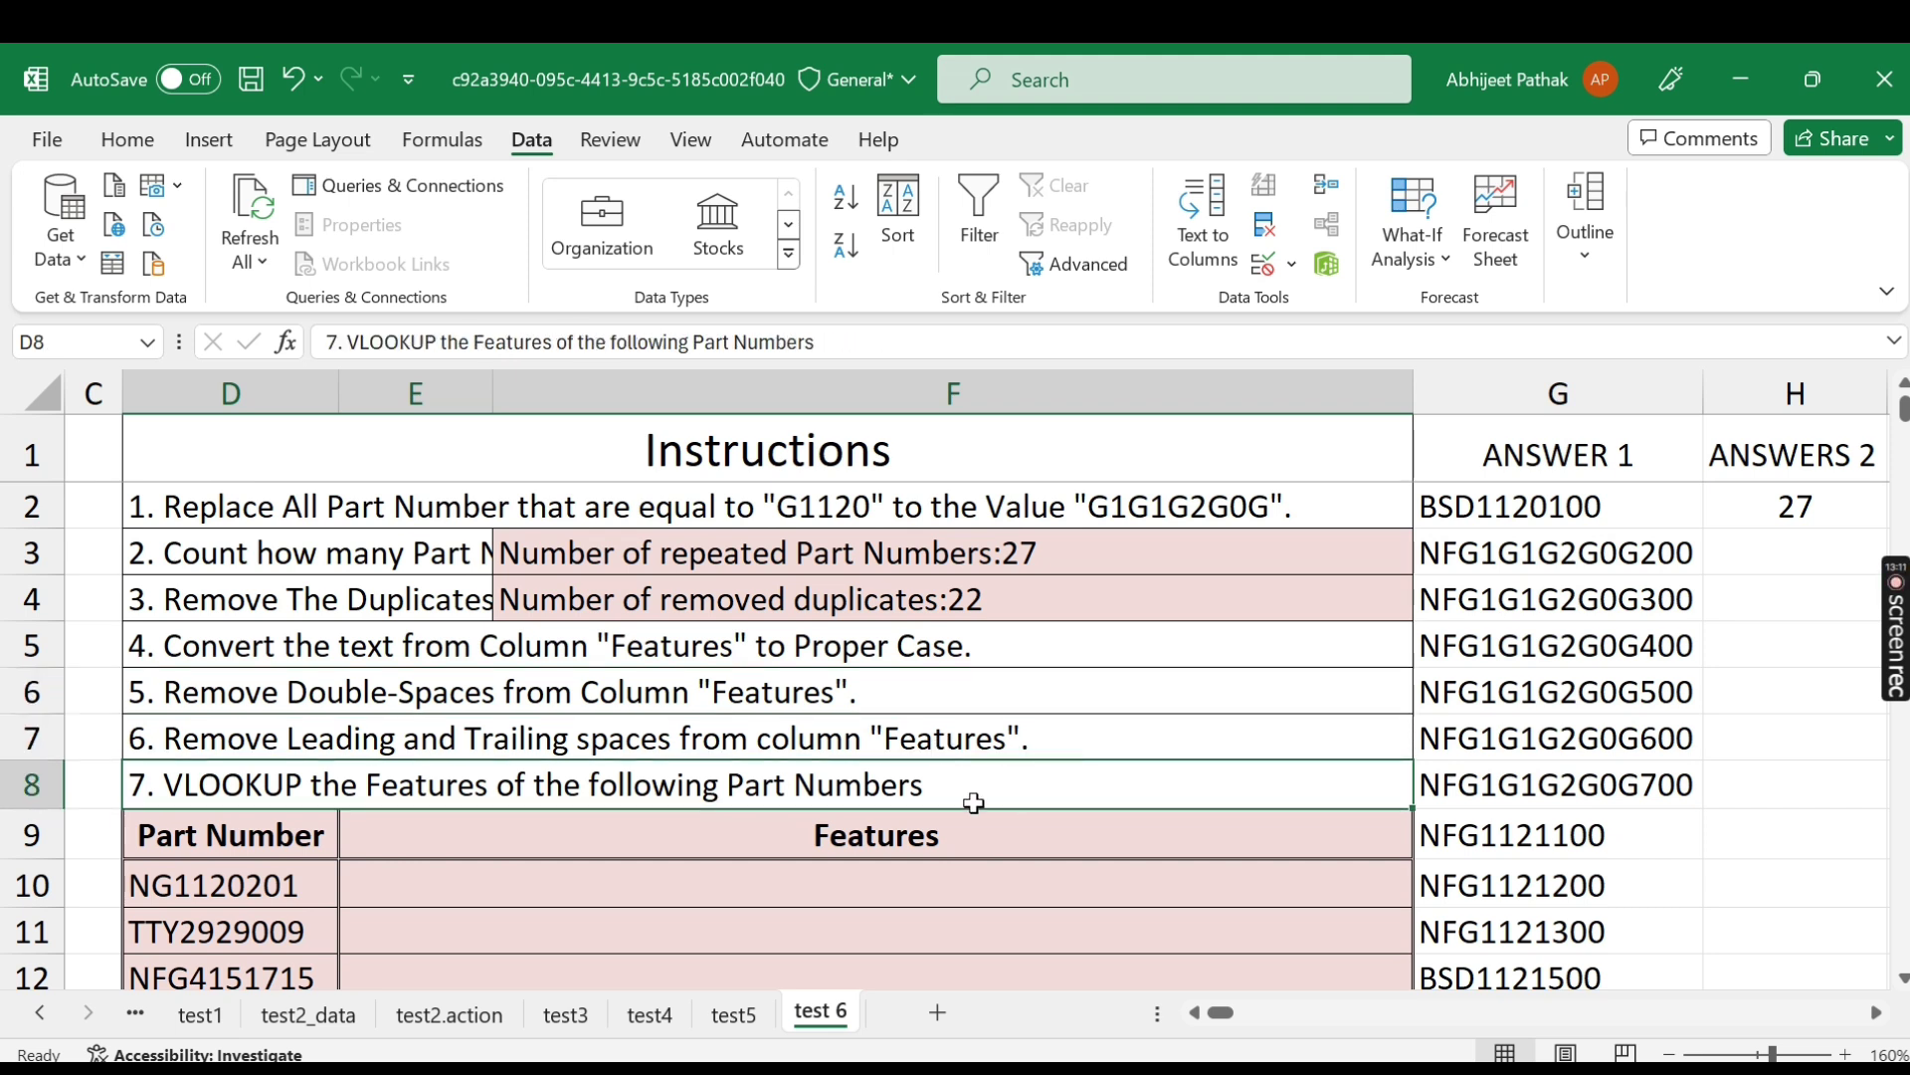
# Start a VLOOKUP formula in E10 with D10 as the lookup value.
pyautogui.scroll(-1, 862, 819)
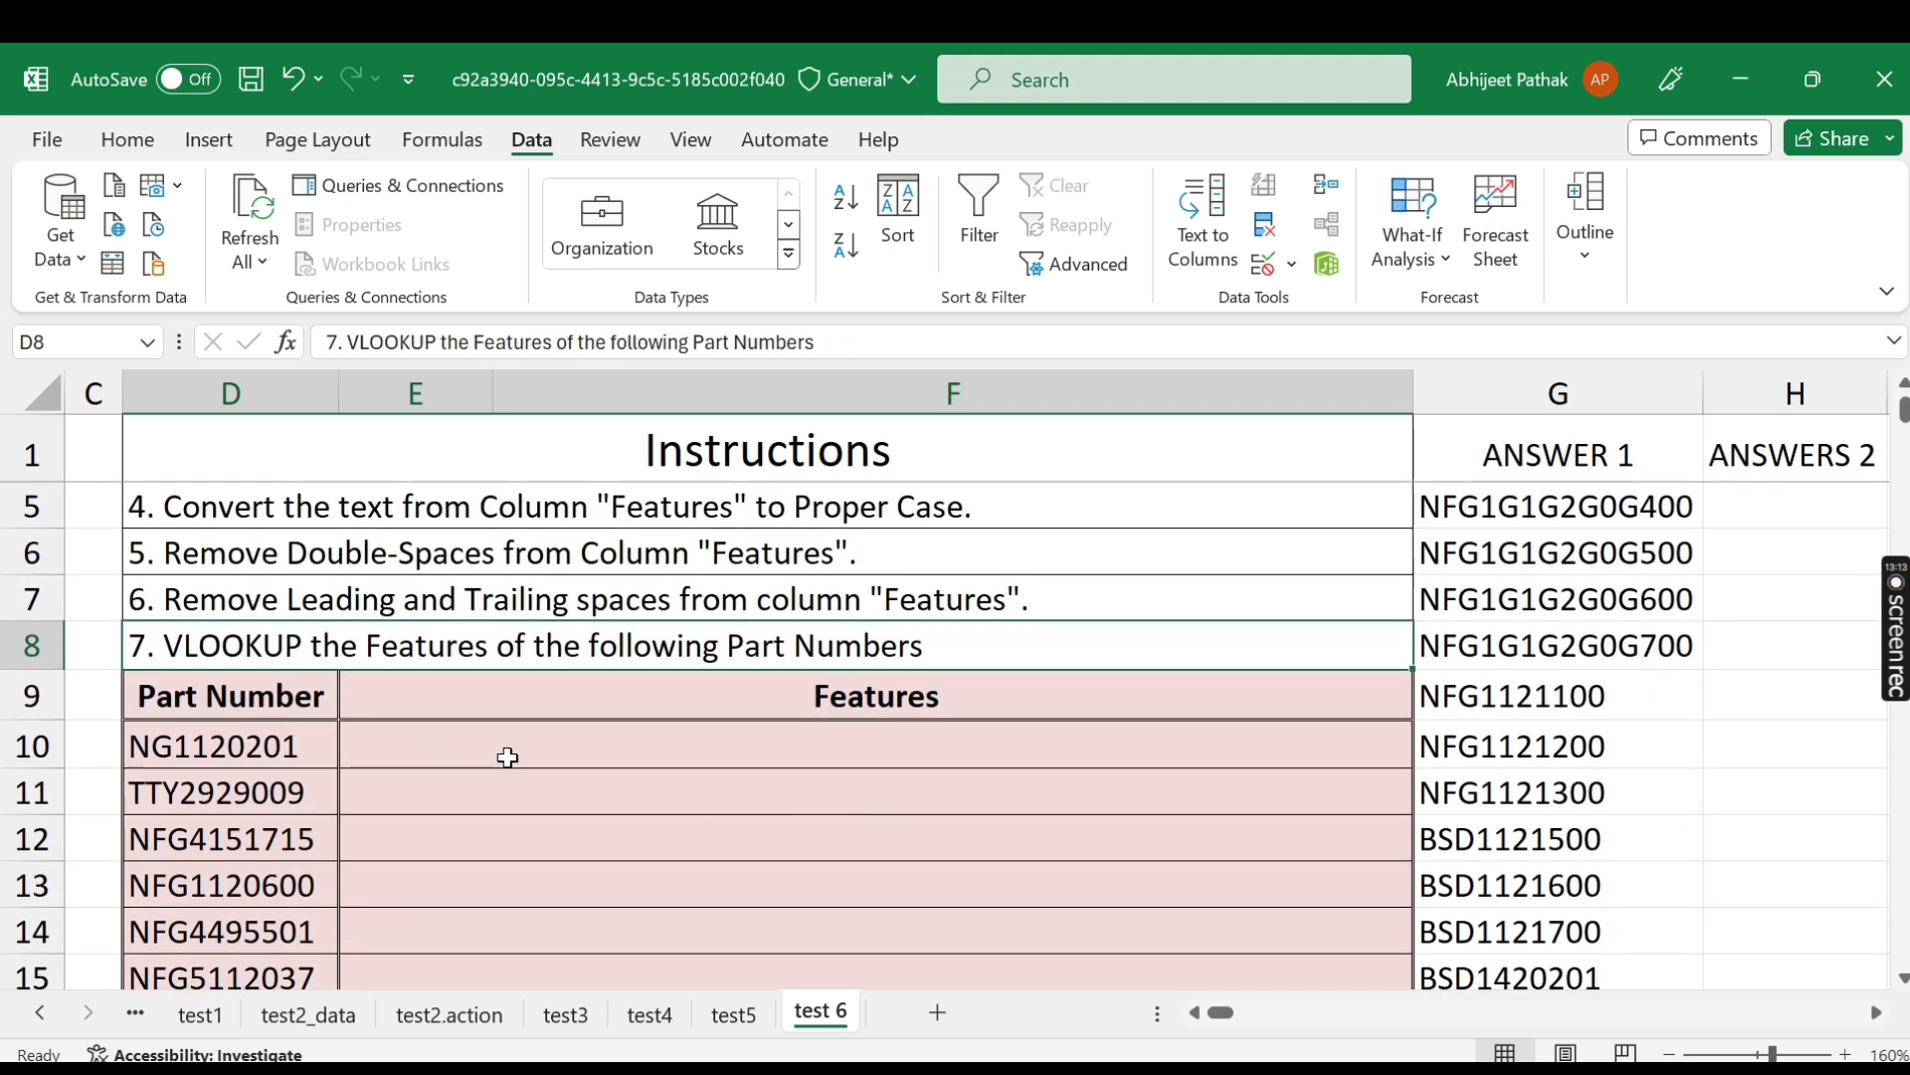
pyautogui.click(506, 760)
pyautogui.write('=vl')
pyautogui.press('Tab')
pyautogui.write('D10,')
# Set the VLOOKUP table array to the Part Number and Features data as the absolute range $A$2:$B$1095.
pyautogui.press('Left')
pyautogui.press('Left')
pyautogui.press('Left')
pyautogui.press('Left')
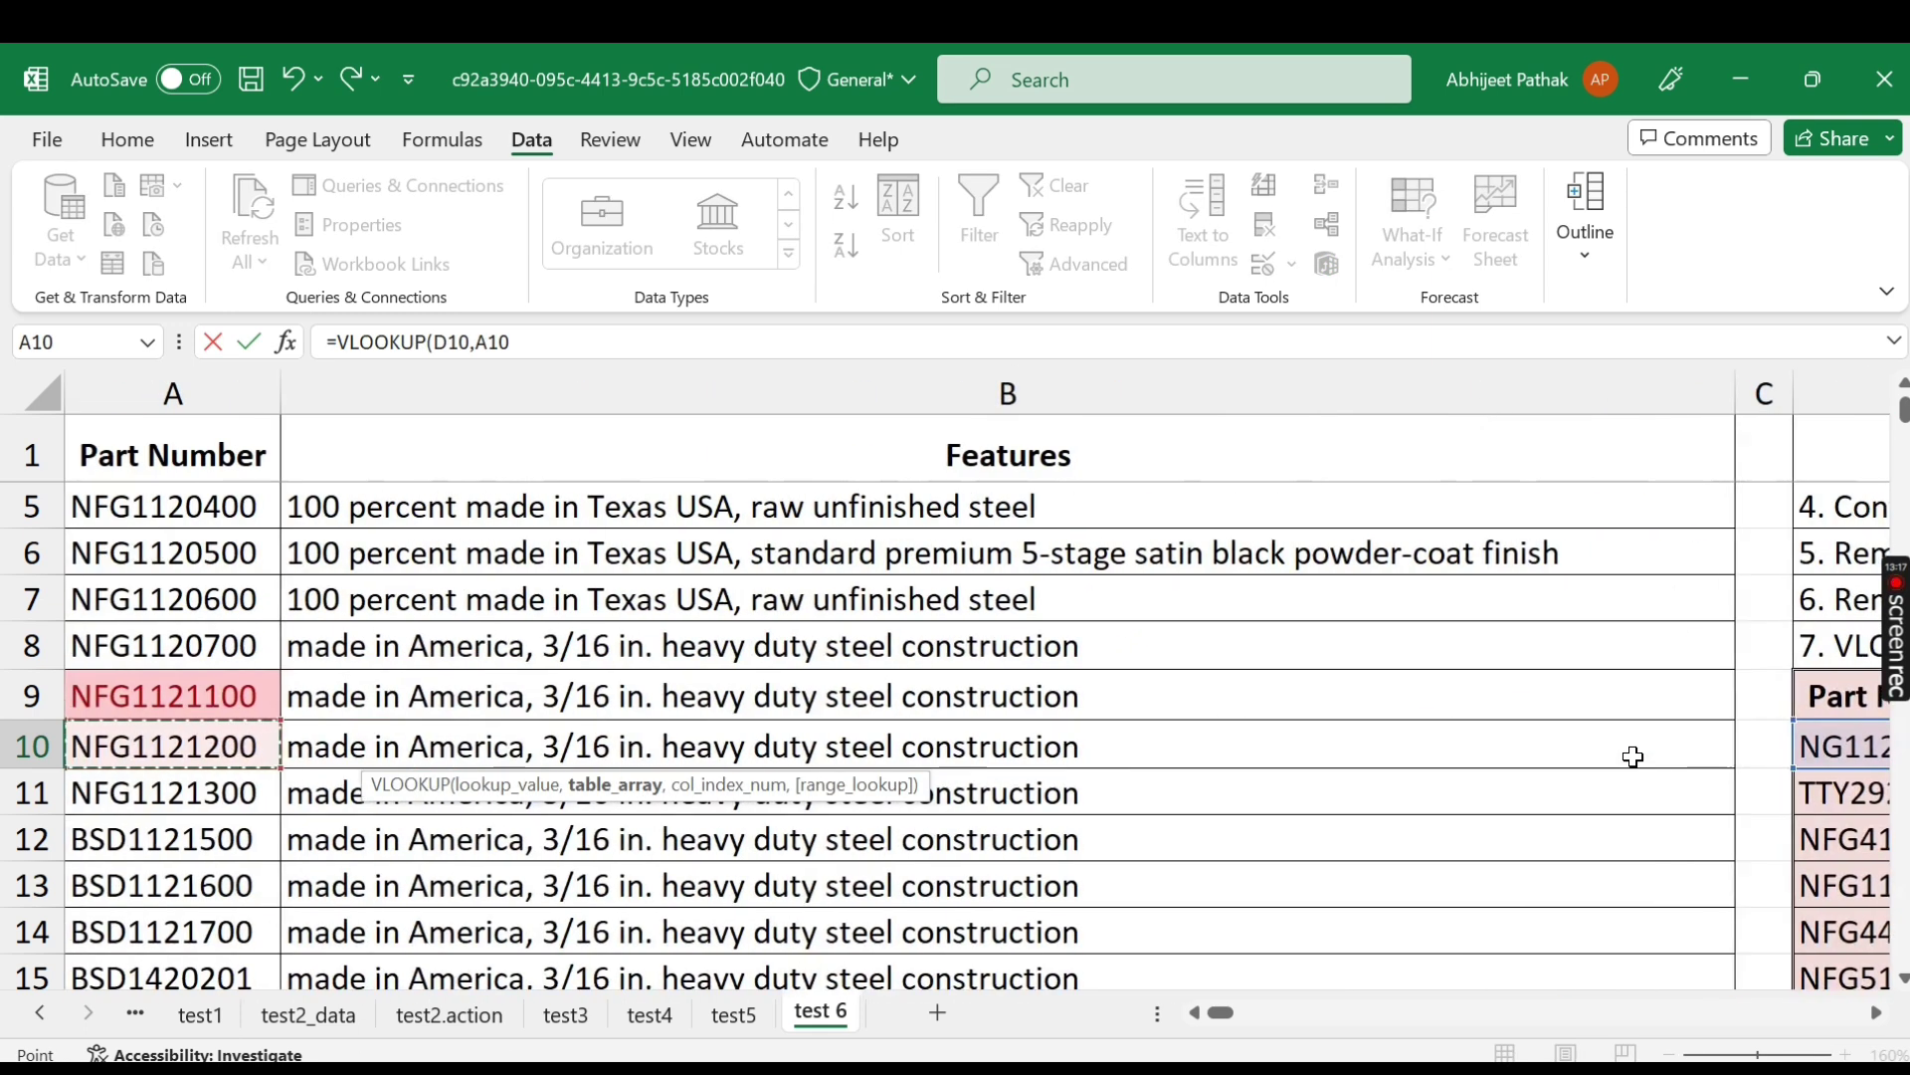
pyautogui.hotkey('ctrl', 'Up')
pyautogui.hotkey('ctrl', 'Down')
pyautogui.hotkey('ctrl', 'Up')
pyautogui.press('Down')
pyautogui.hotkey('ctrl', 'shift', 'Right')
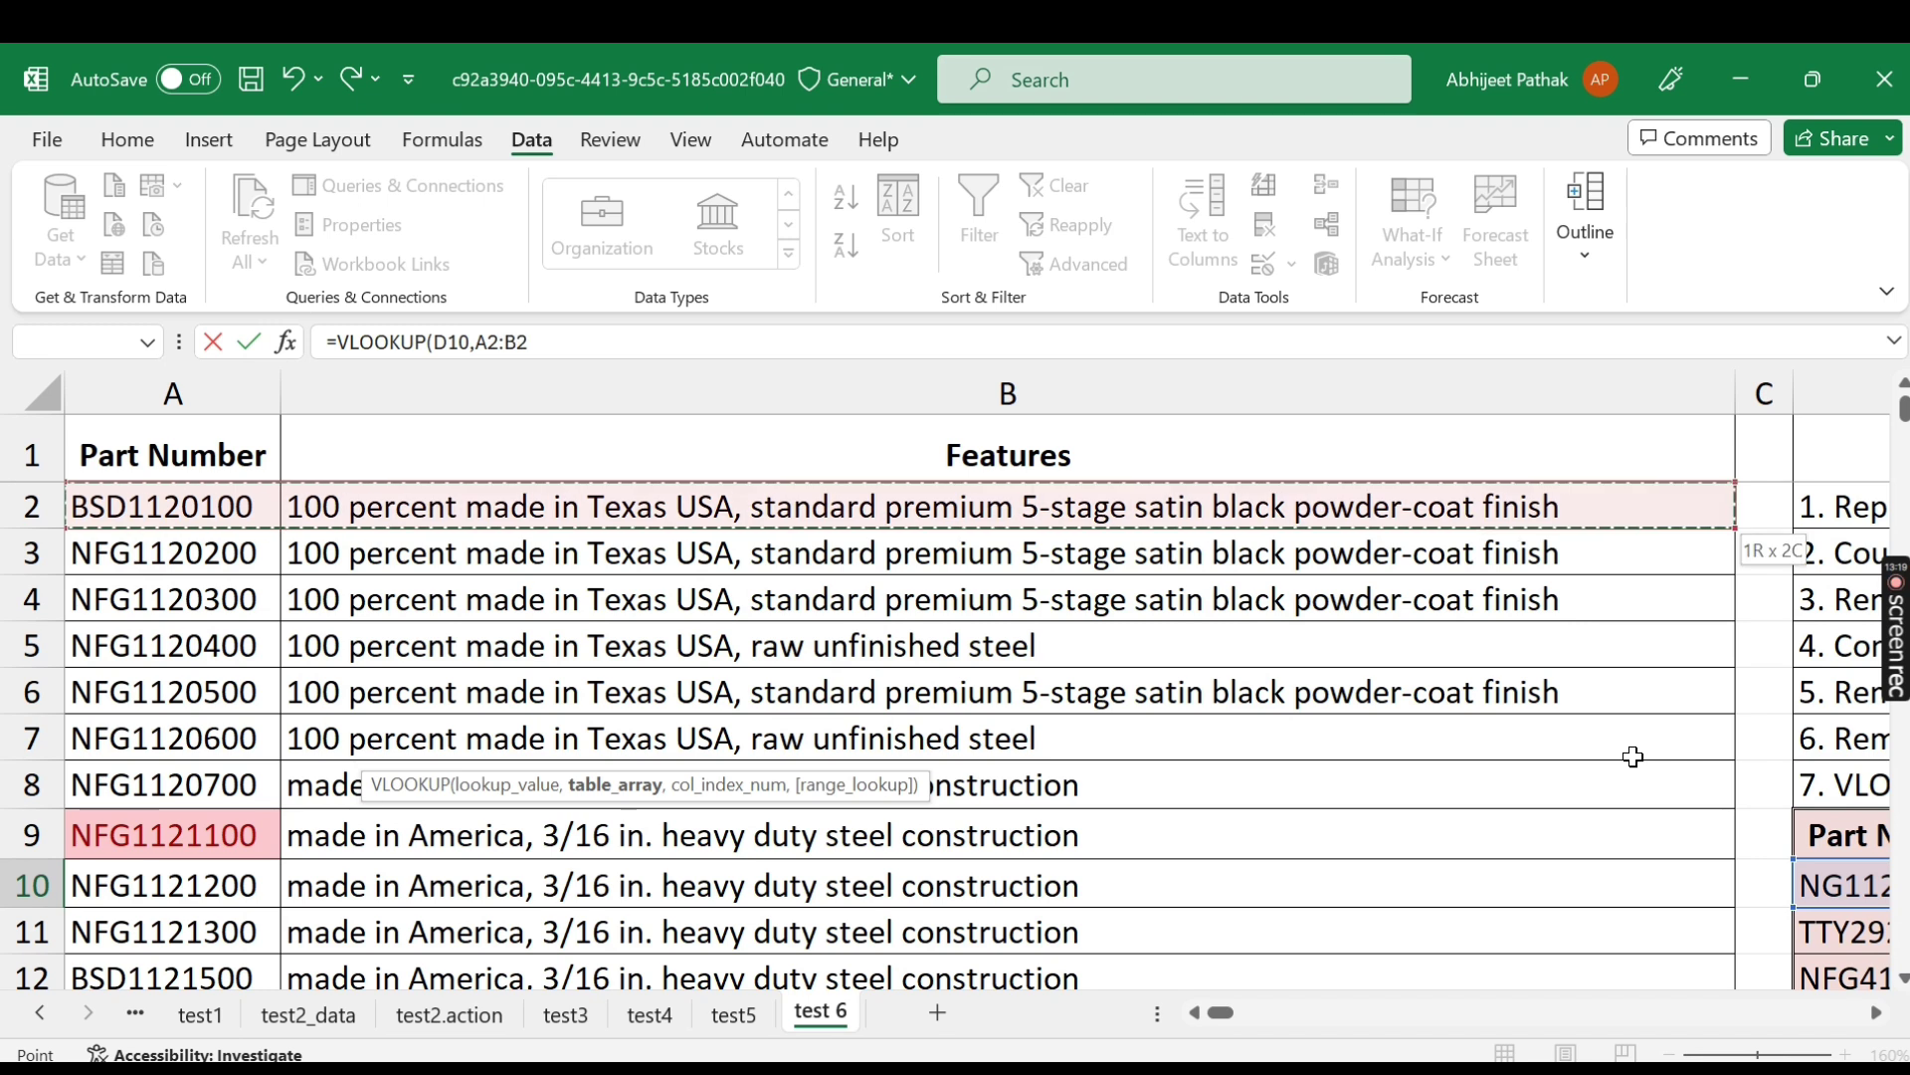
pyautogui.hotkey('ctrl', 'shift', 'Down')
pyautogui.press('F4')
# Complete the VLOOKUP in E10 with column index 2 and exact match 0.
pyautogui.write(',')
pyautogui.write('2,0')
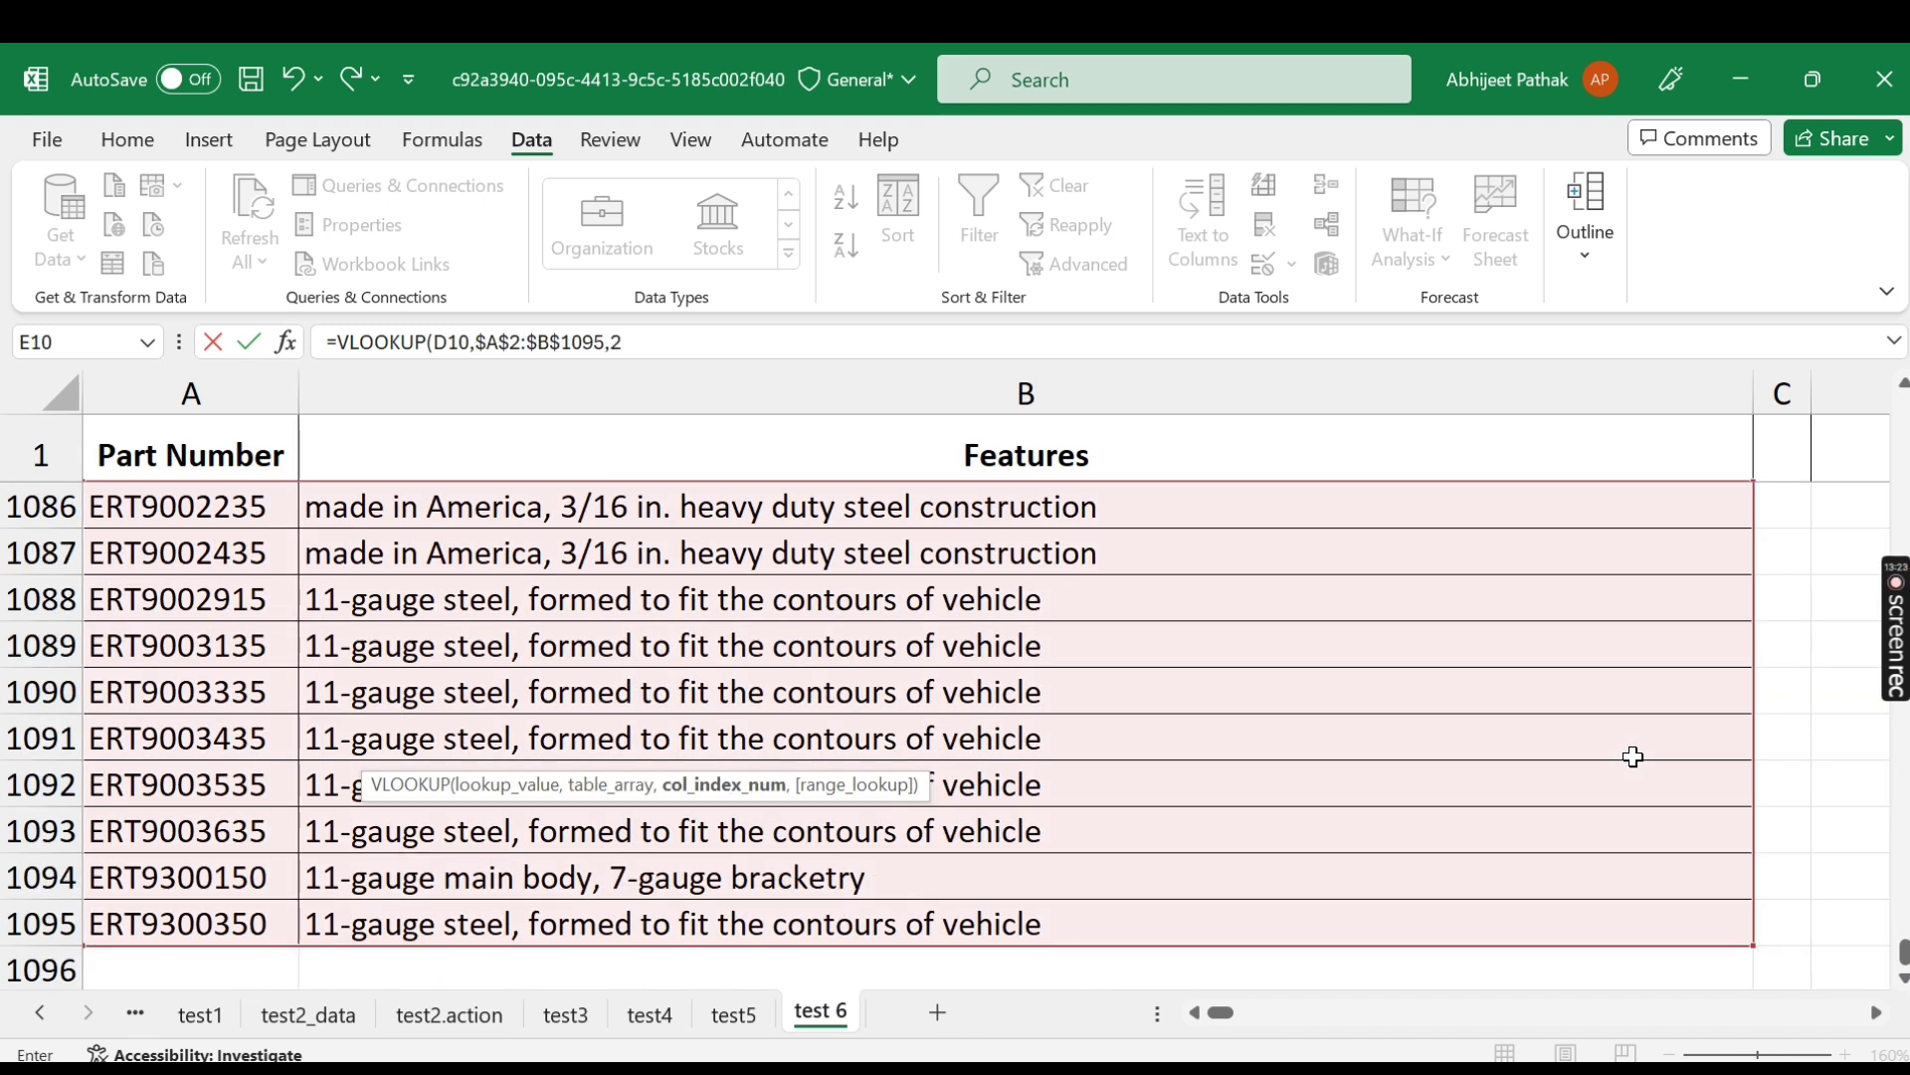
pyautogui.write(')')
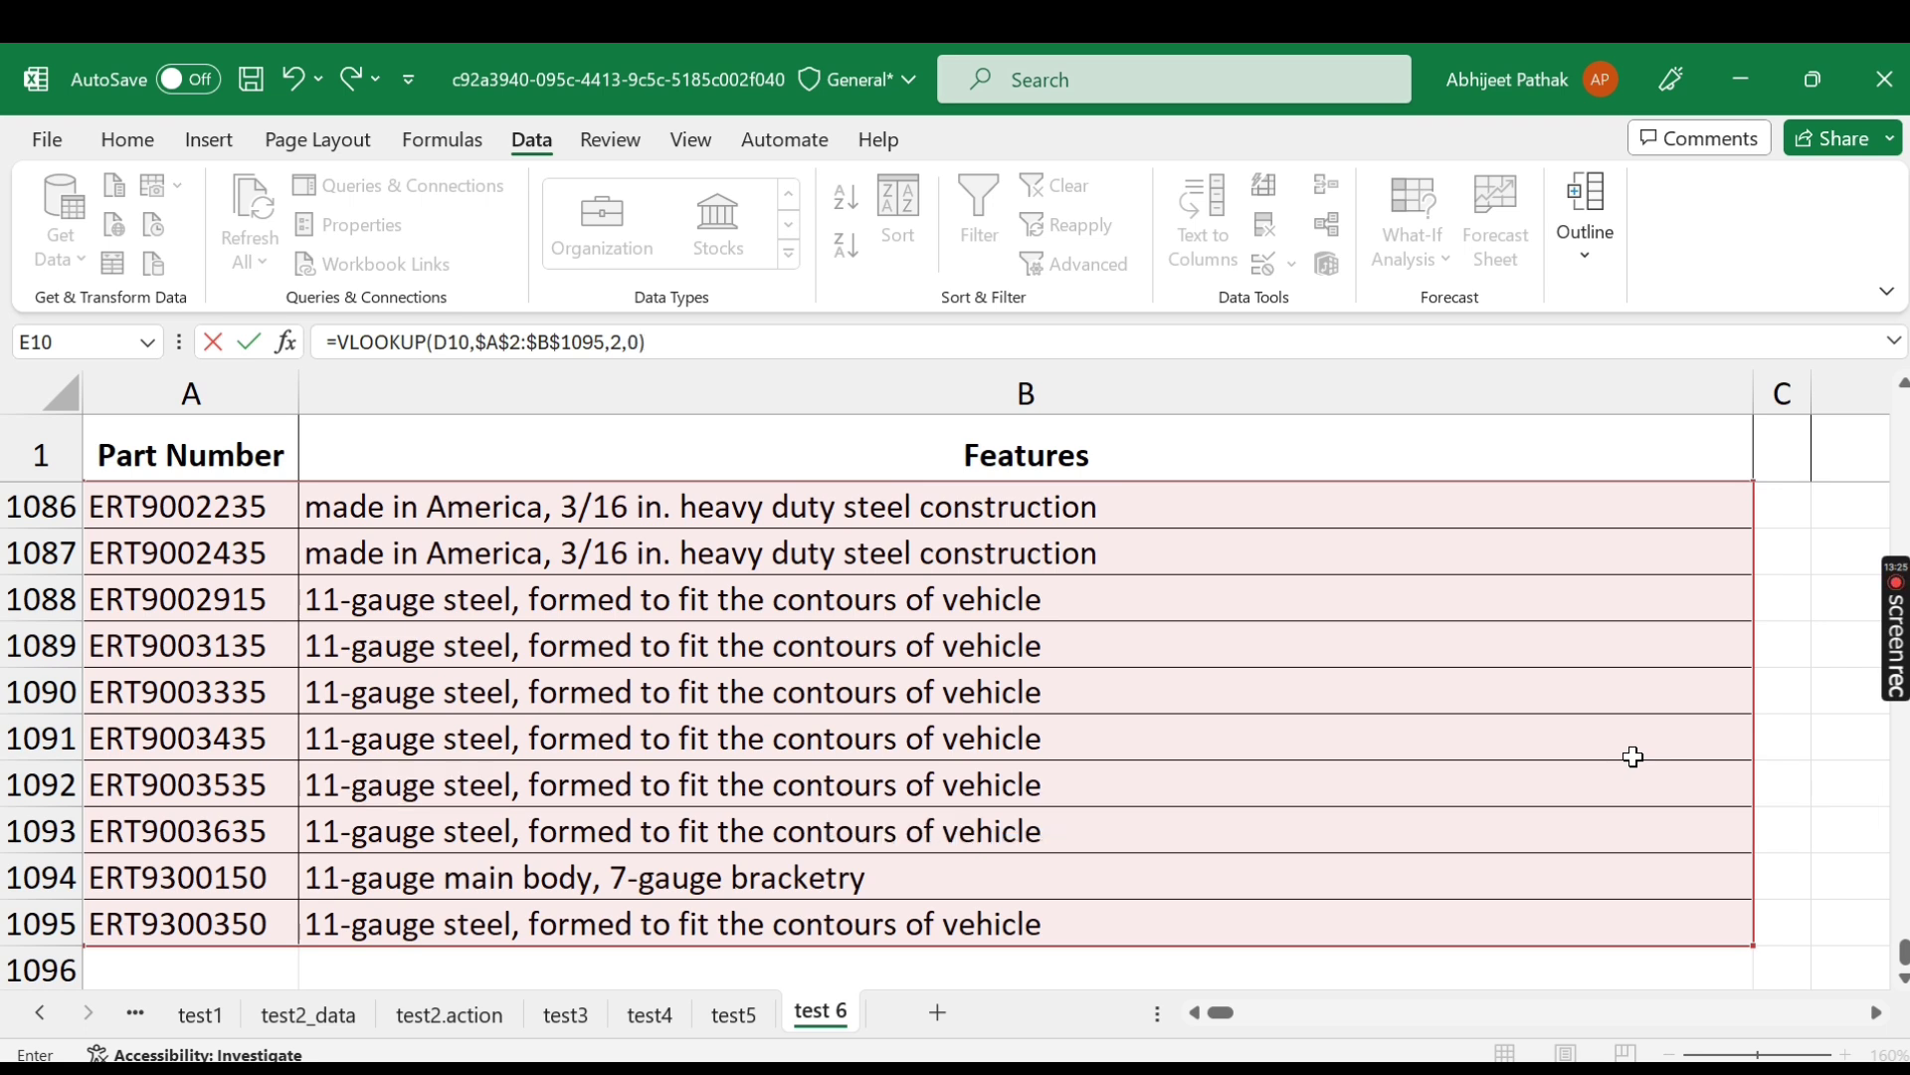
pyautogui.press('Return')
pyautogui.press('Up')
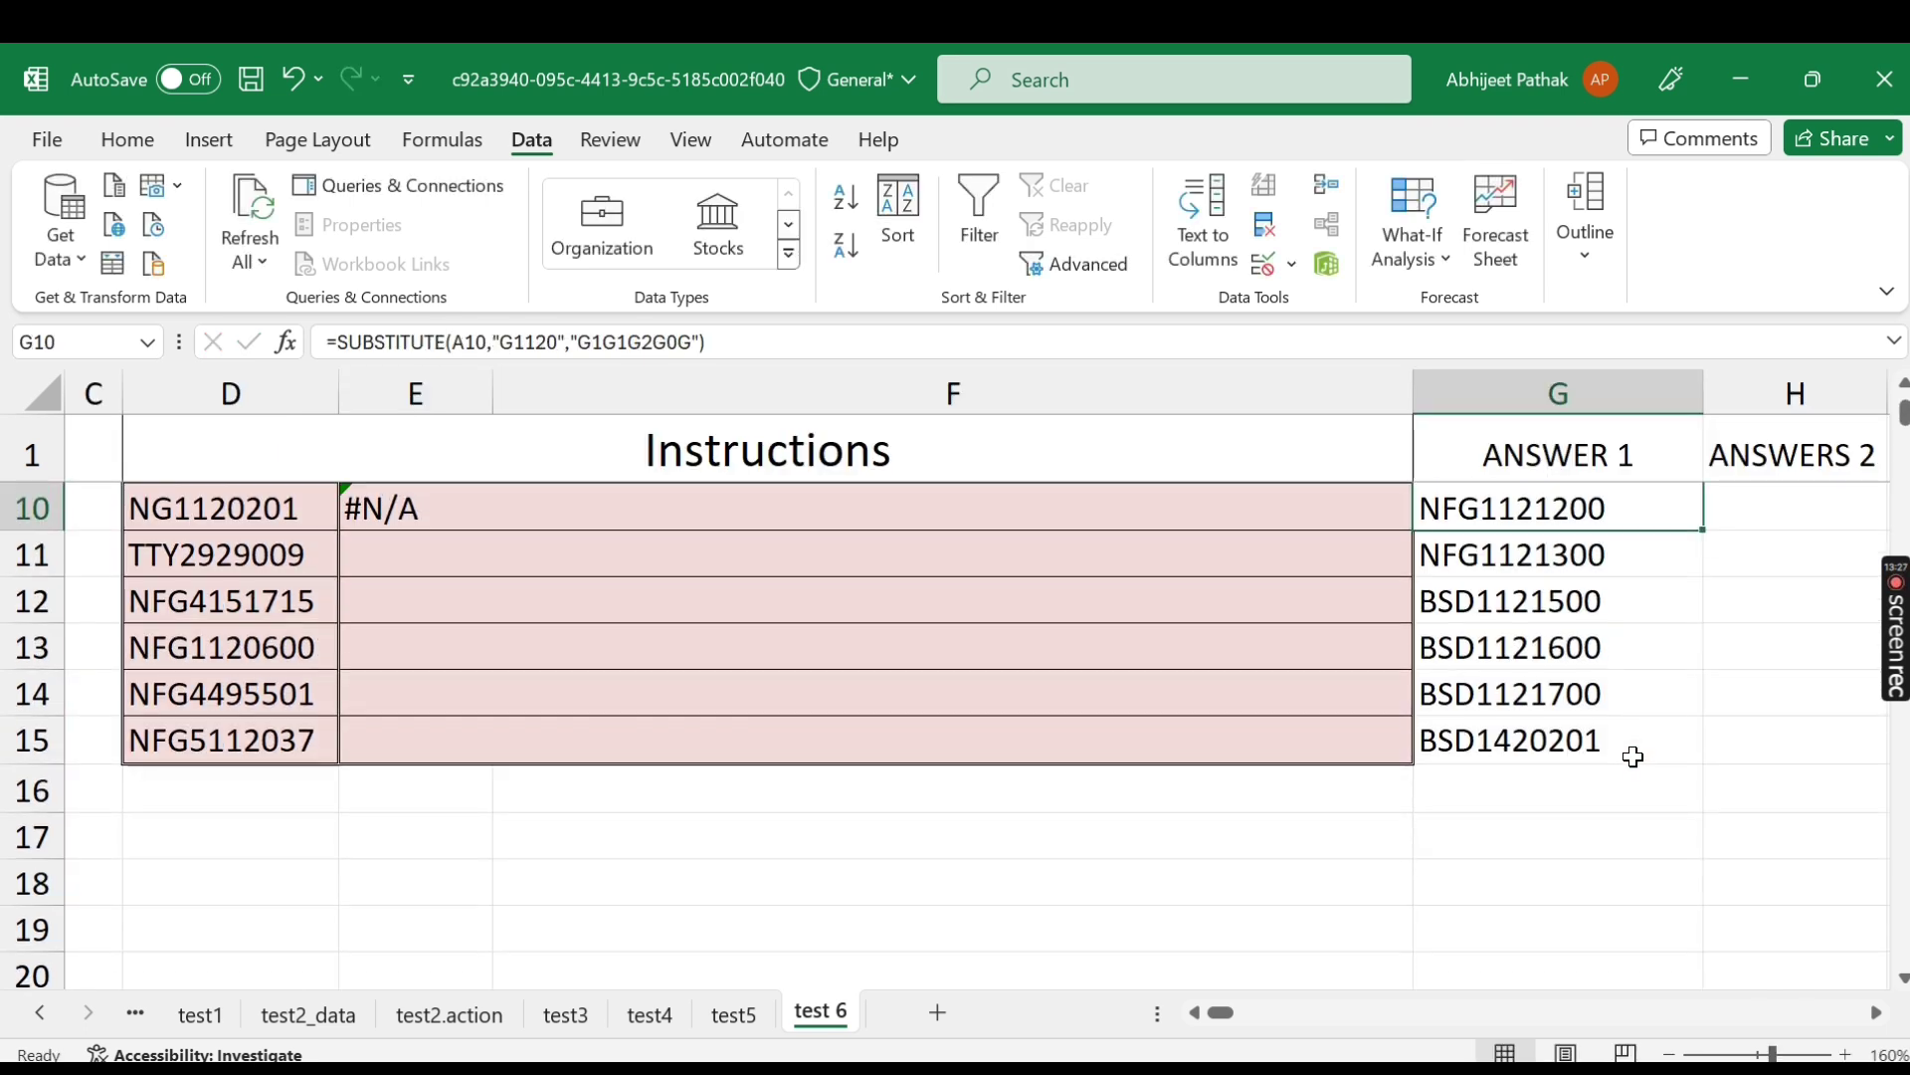
# Fill the VLOOKUP formula from E10 down to E15.
pyautogui.scroll(1, 1633, 757)
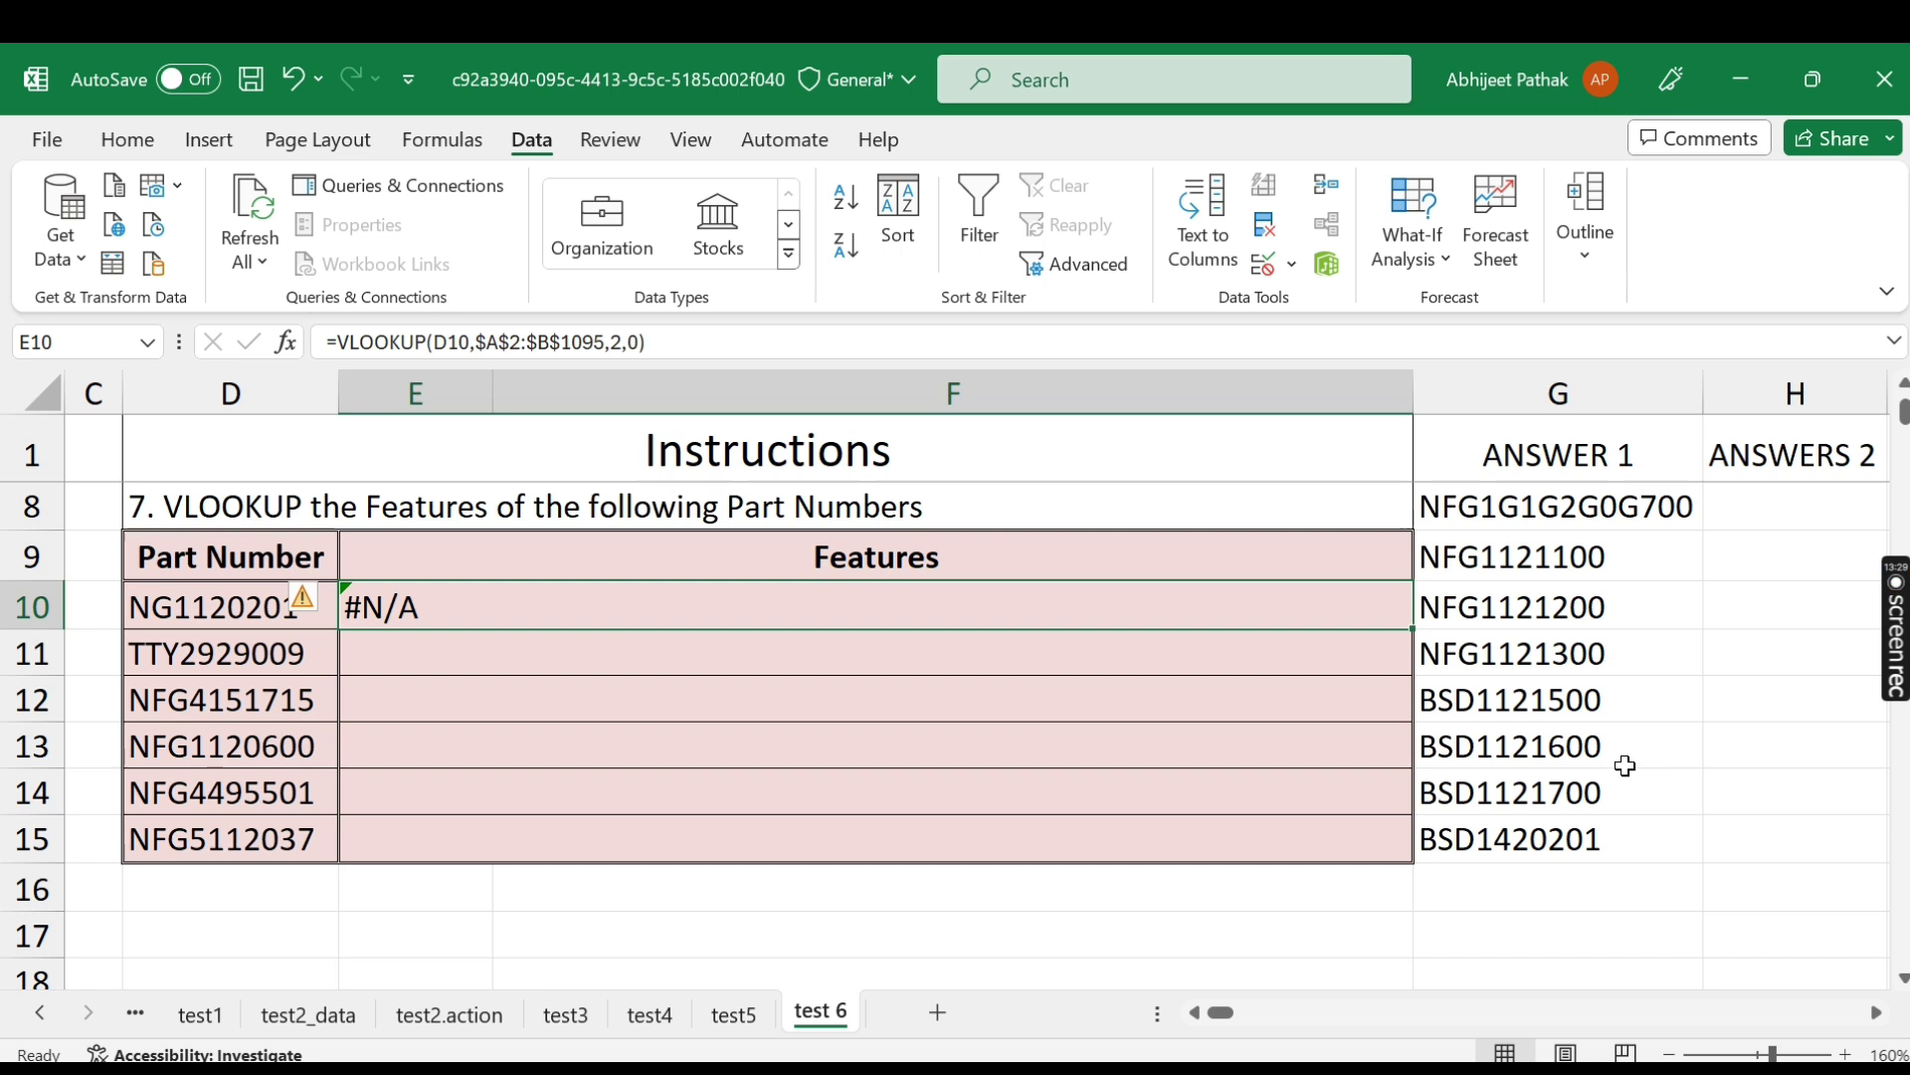
pyautogui.moveTo(1406, 629); pyautogui.dragTo(1385, 849)
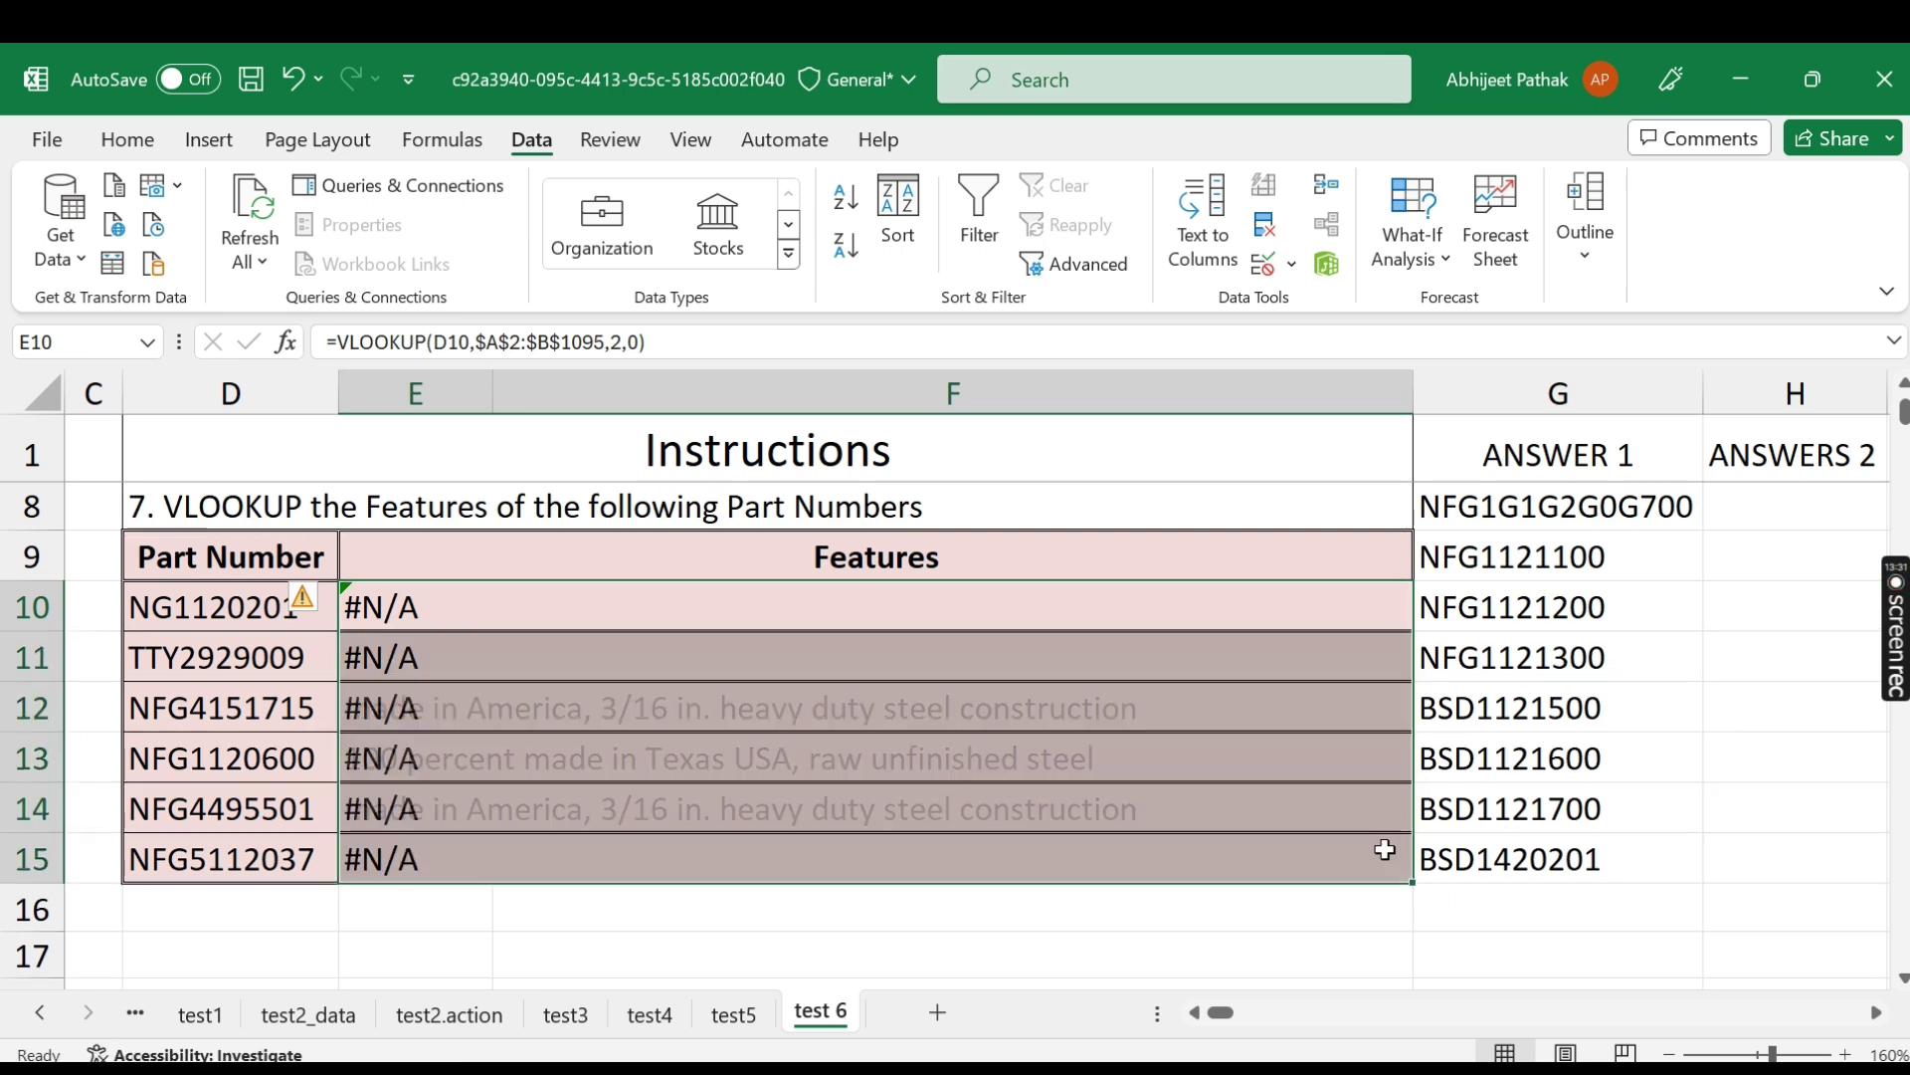
pyautogui.click(554, 608)
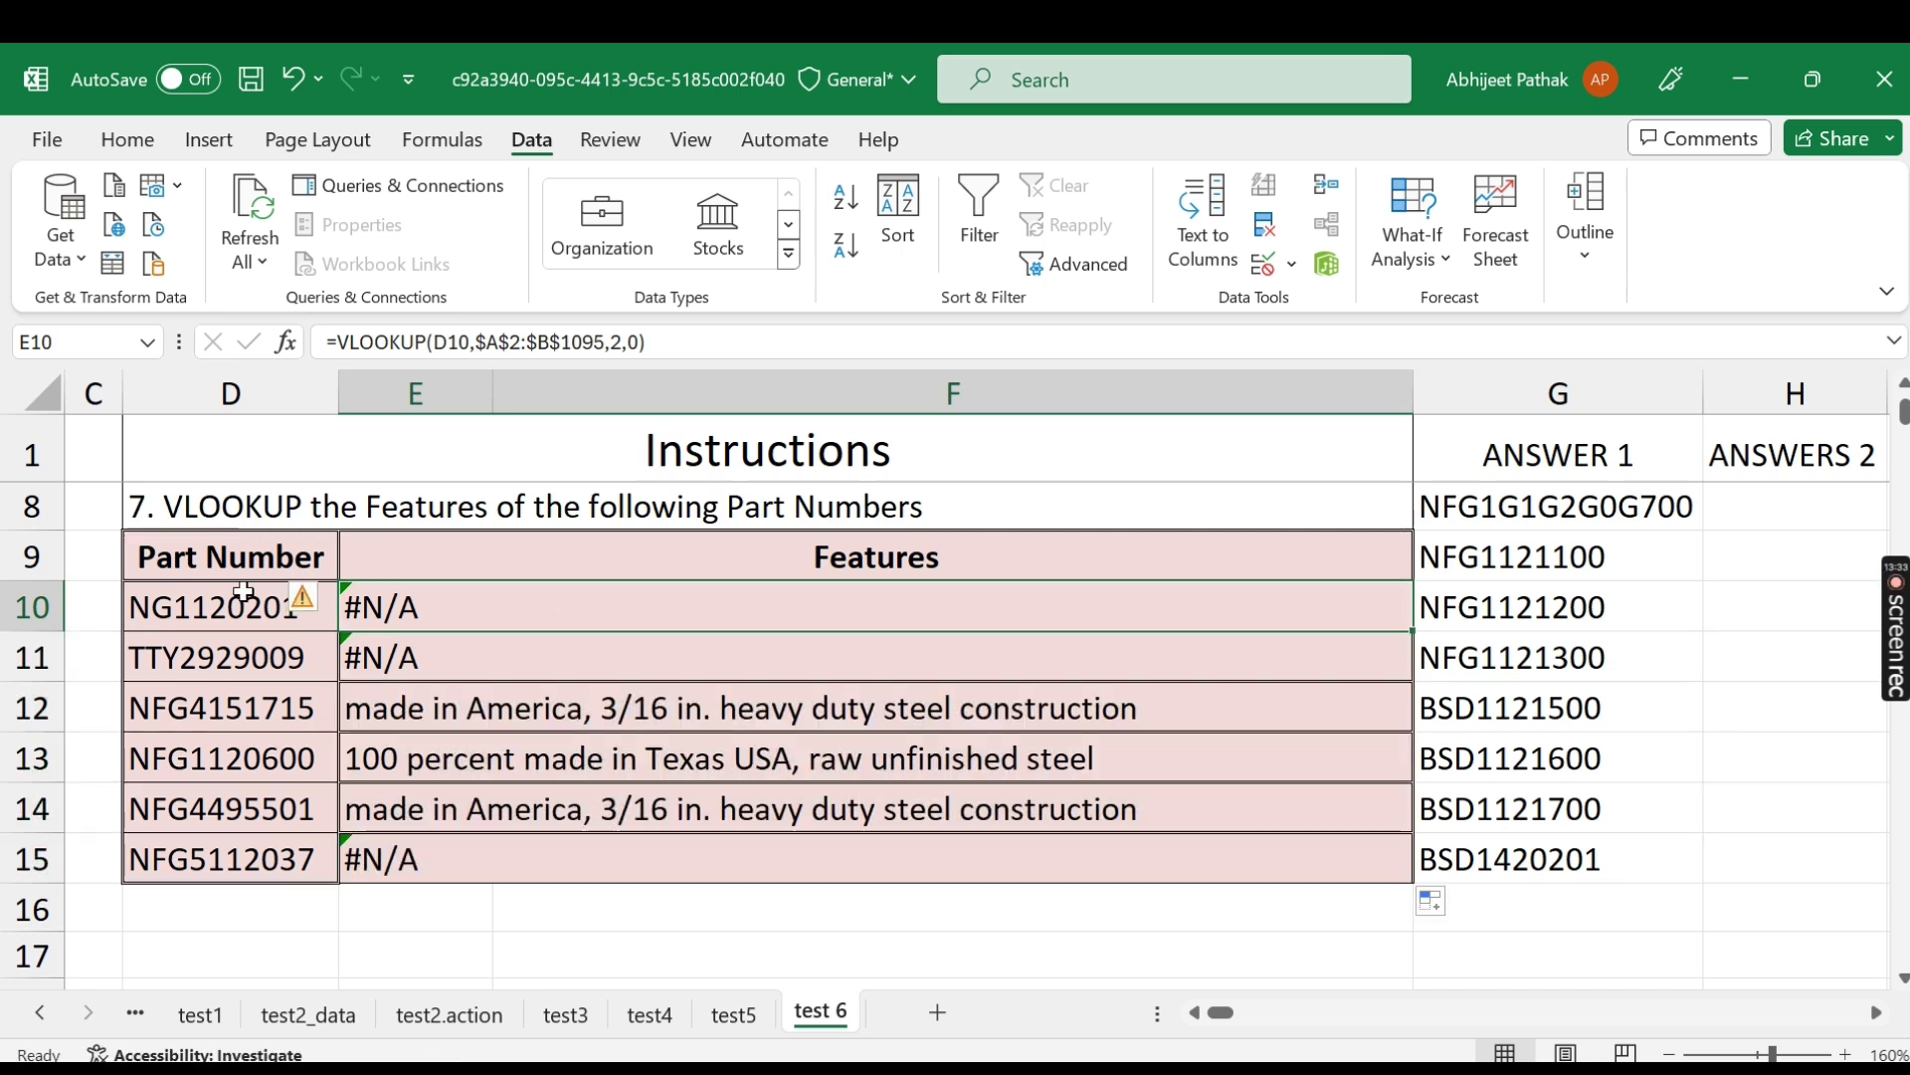
# Remove the trailing space from the part number in D10, and undo that edit.
pyautogui.click(298, 597)
pyautogui.click(546, 340)
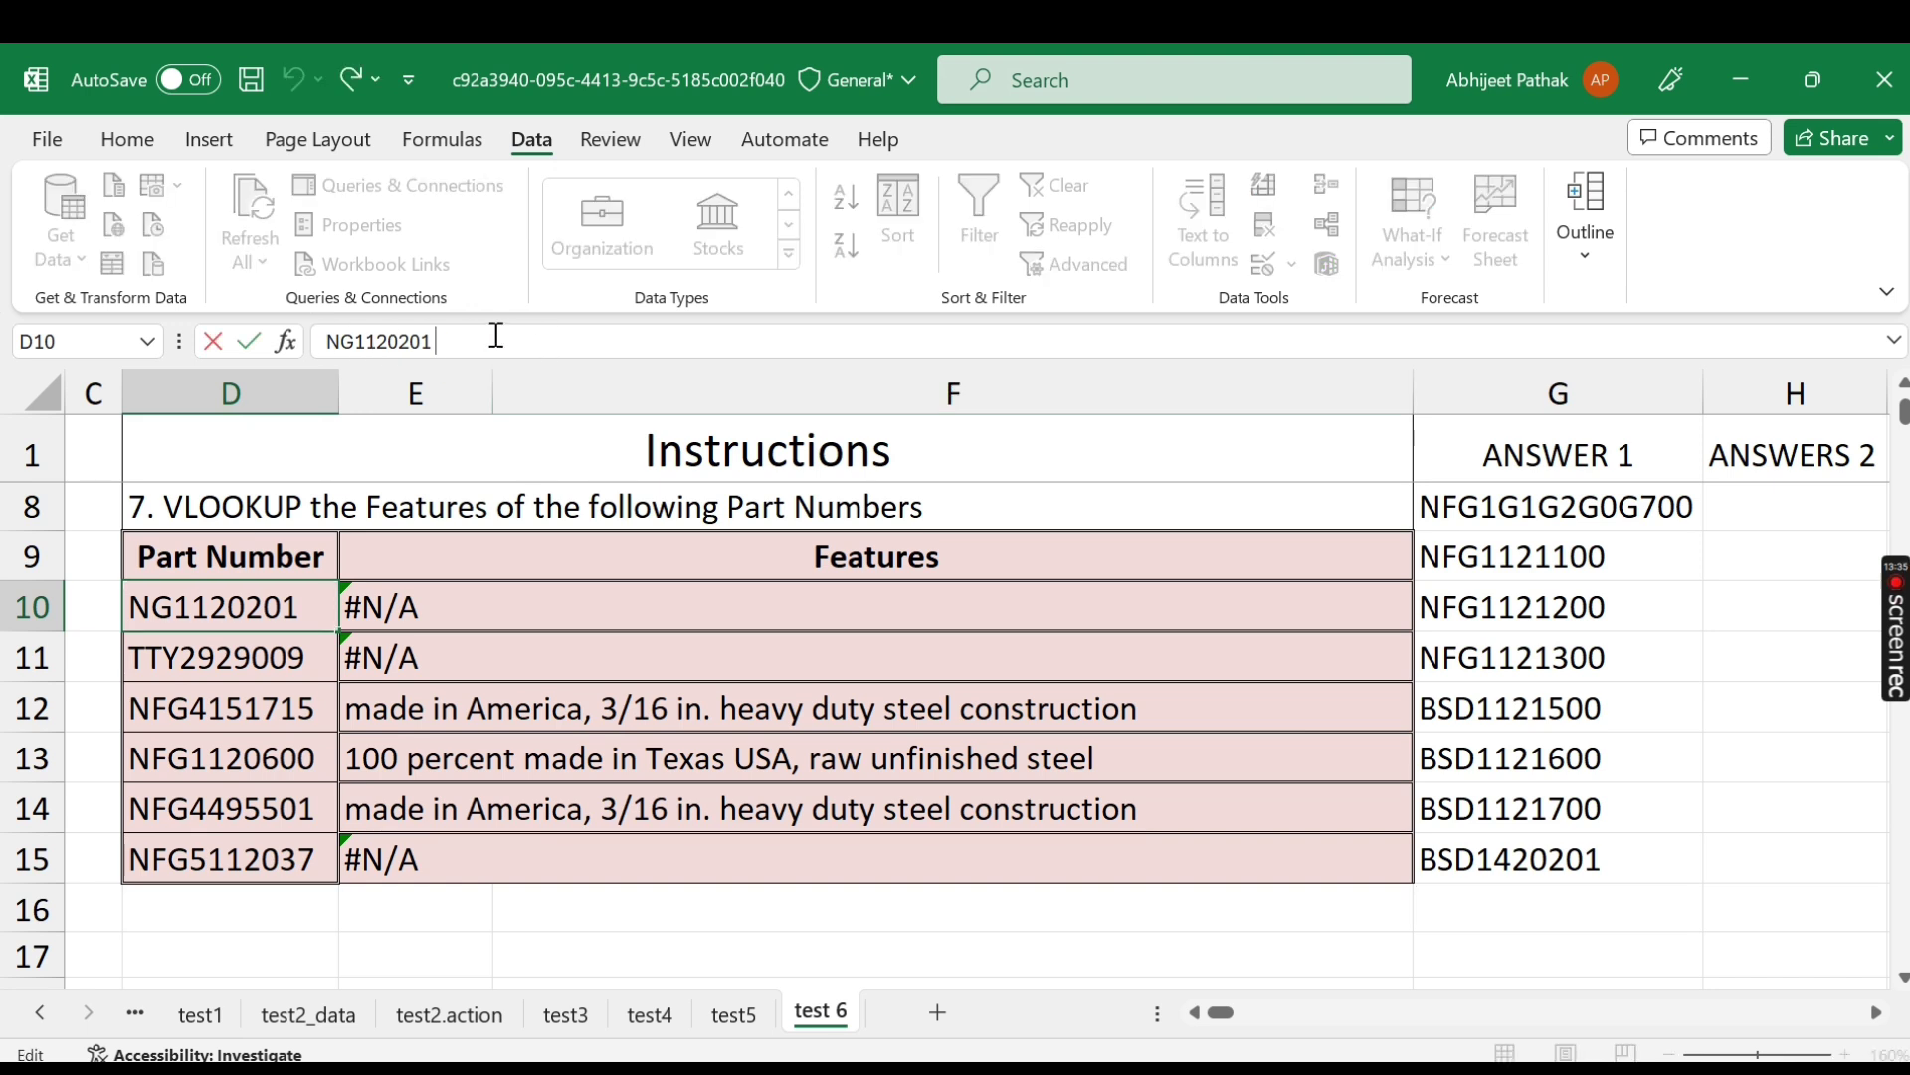
pyautogui.press('BackSpace')
pyautogui.press('Return')
pyautogui.press('Up')
pyautogui.hotkey('ctrl', 'z')
# Wrap the lookup value in E10 with TRIM, making the formula =VLOOKUP(TRIM(D10),$A$2:$B$1095,2,0).
pyautogui.click(358, 601)
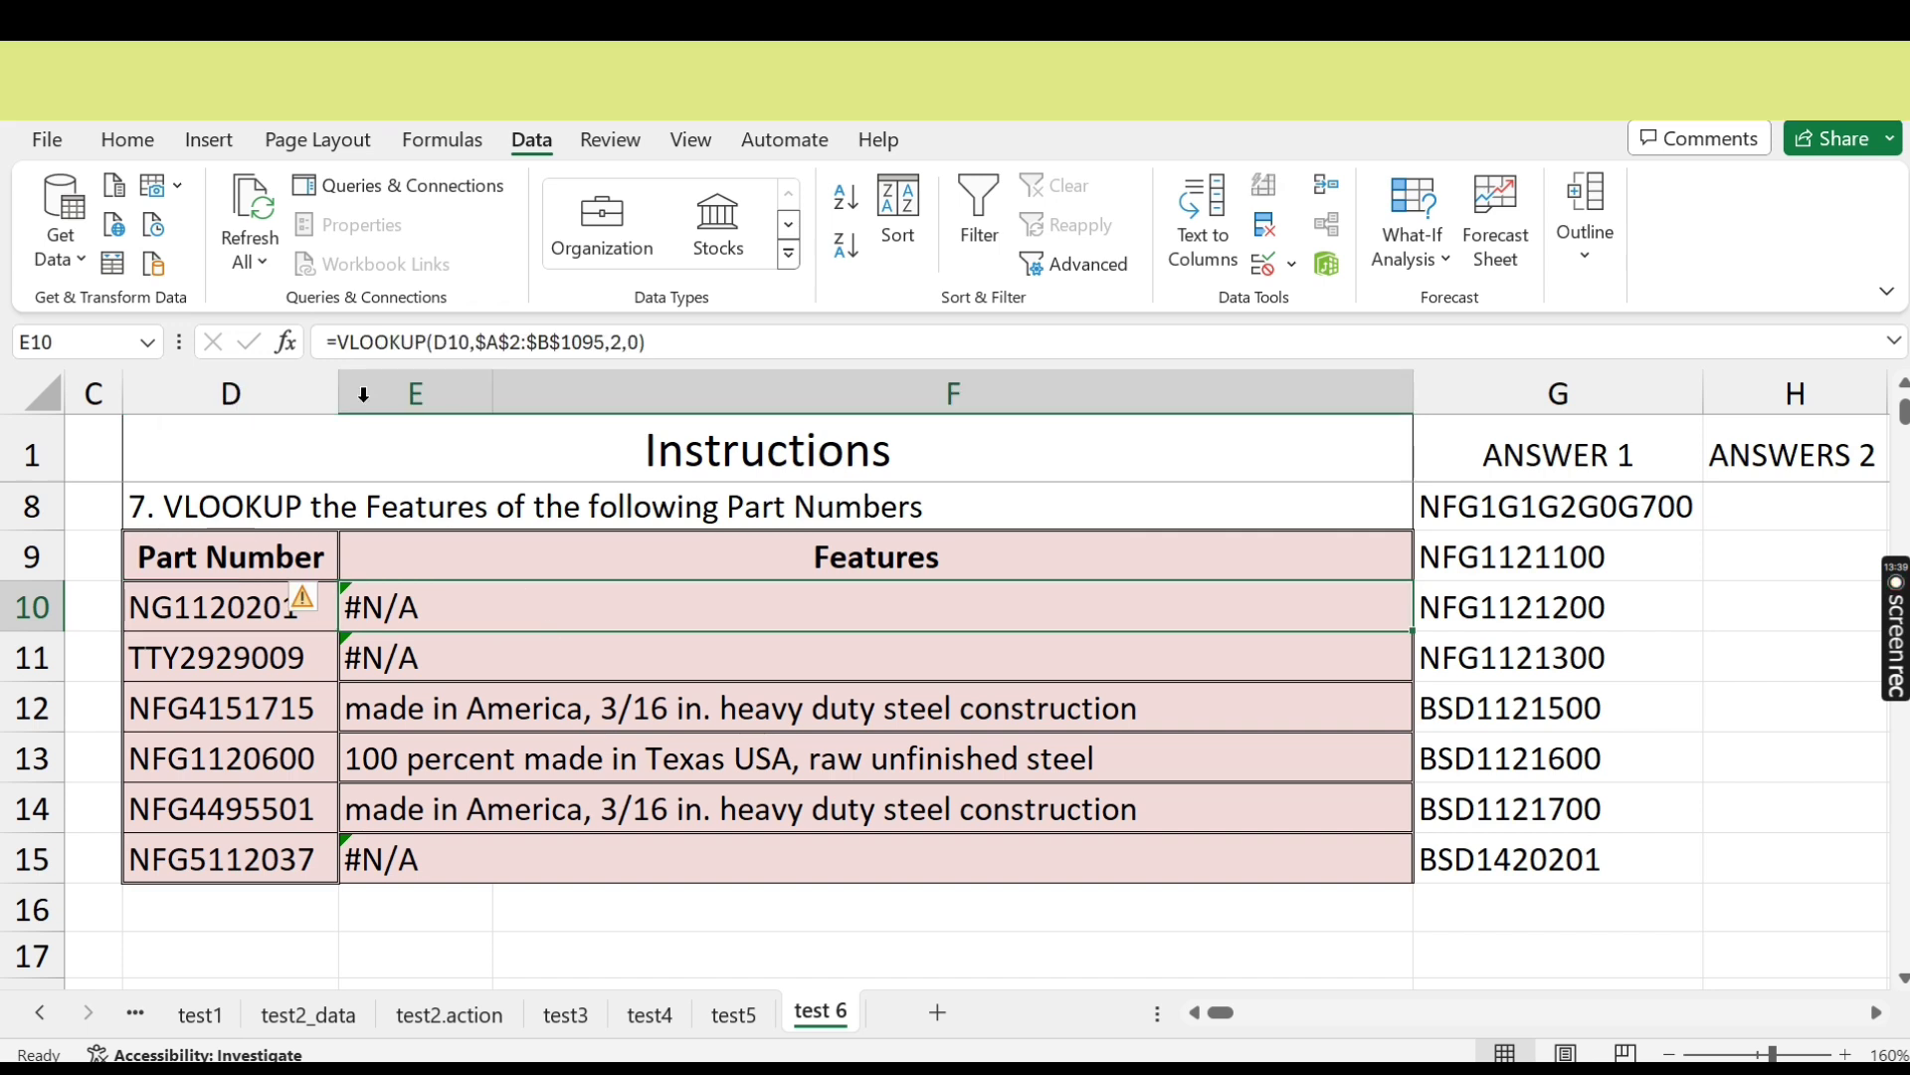
pyautogui.click(438, 343)
pyautogui.write('trim')
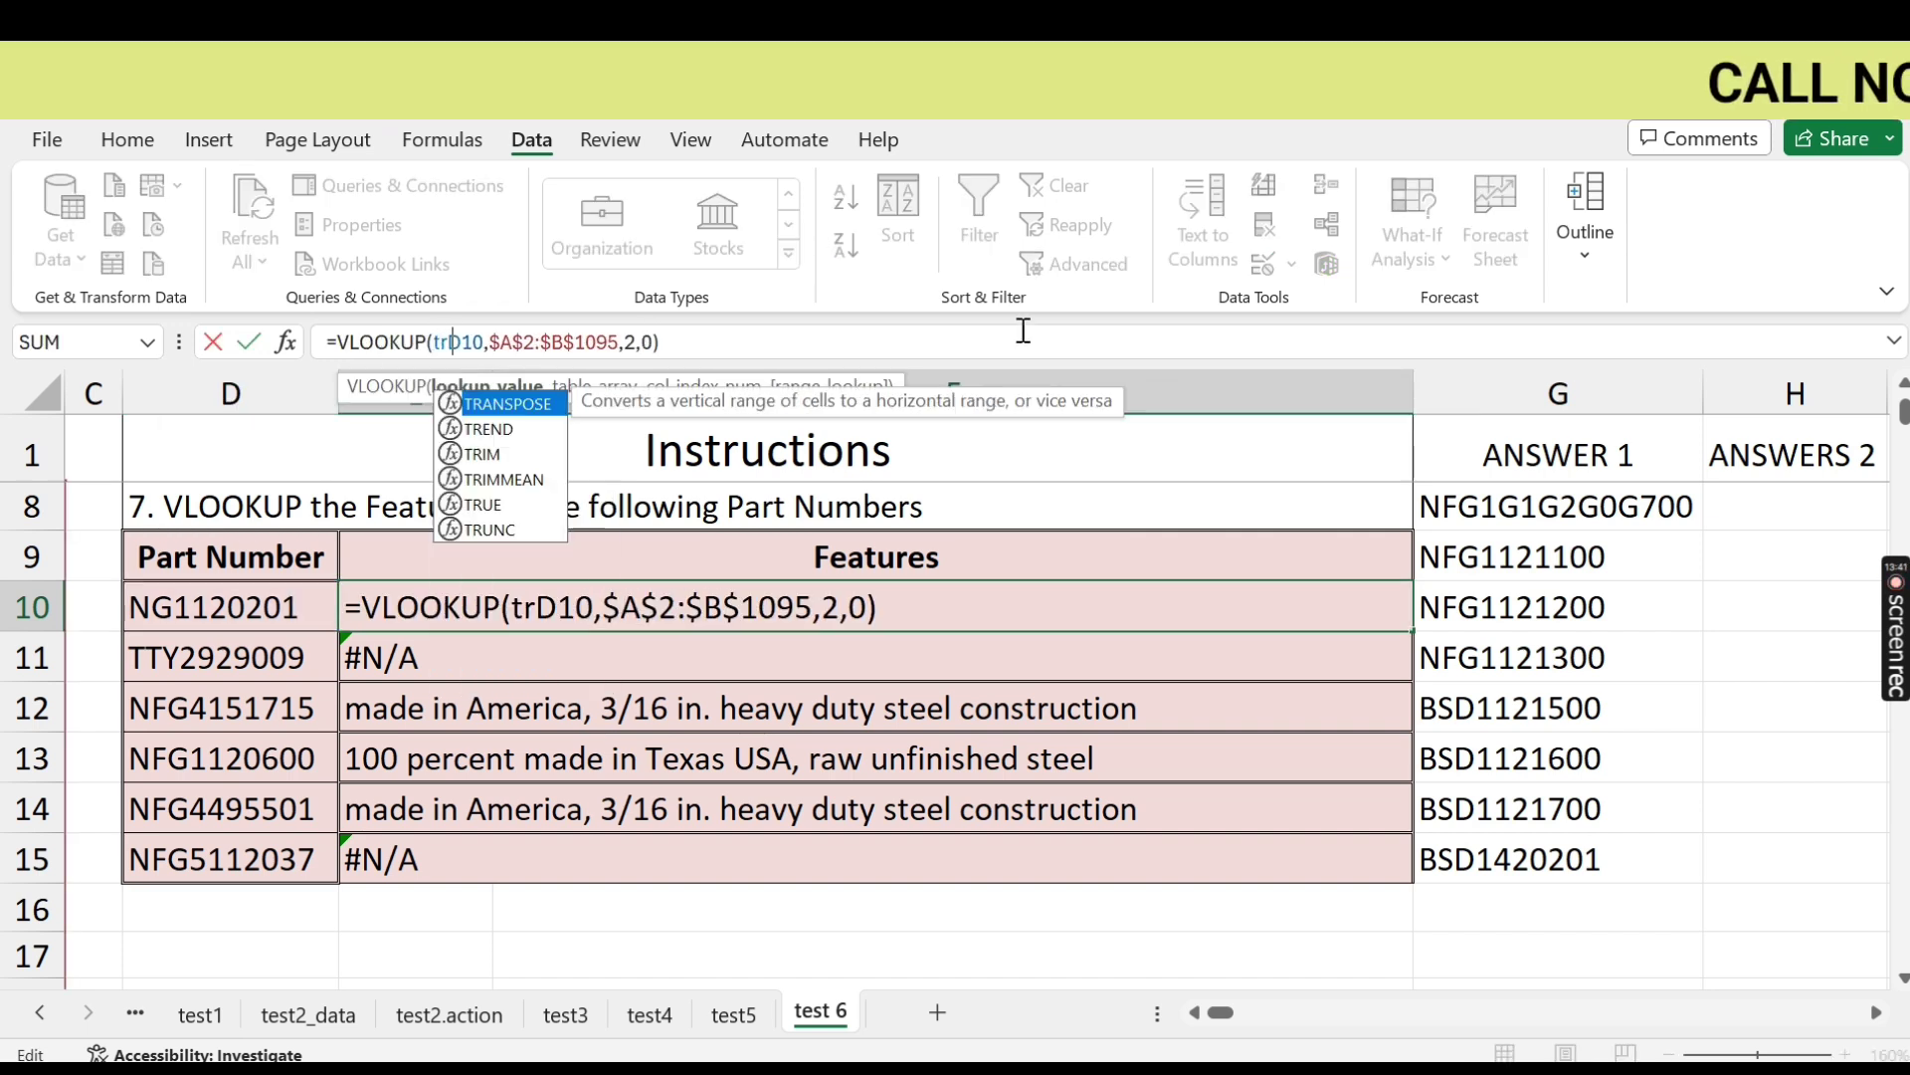
pyautogui.press('Tab')
pyautogui.write(')')
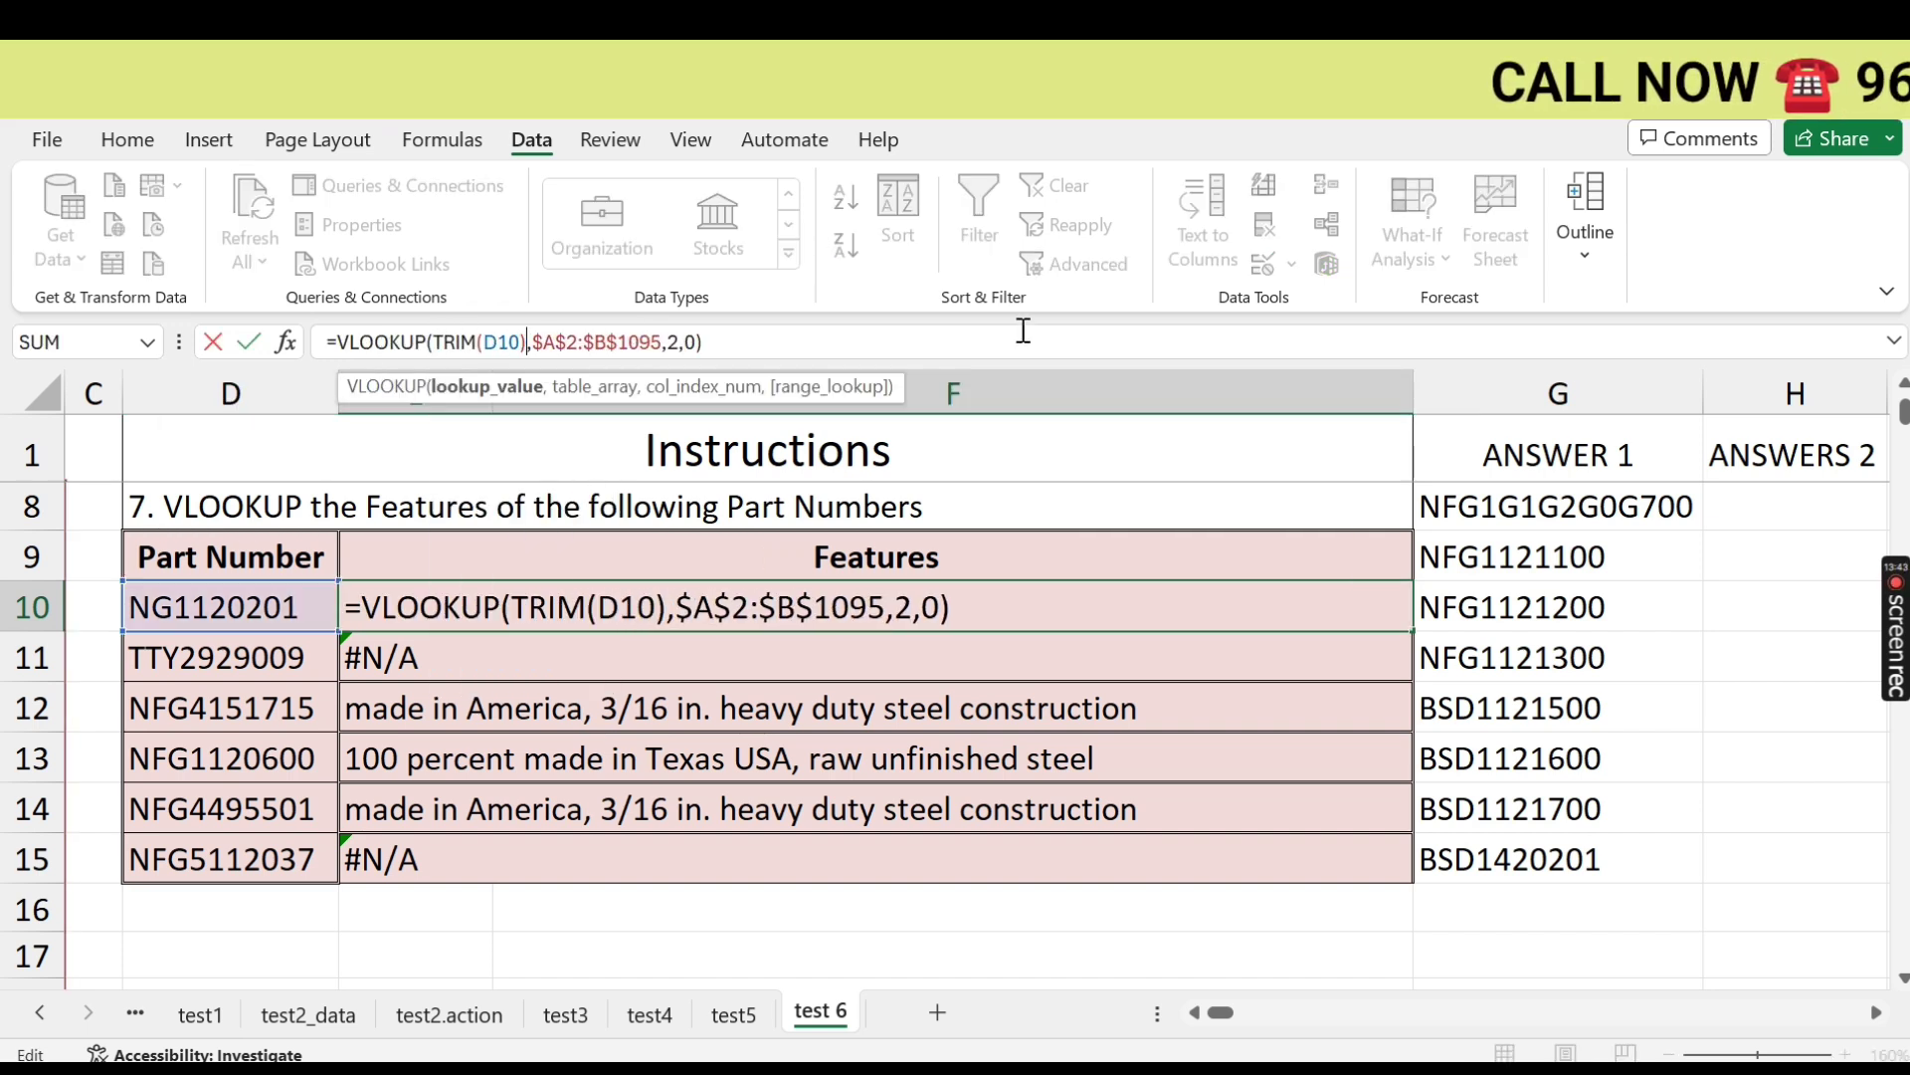
pyautogui.press('Return')
pyautogui.press('Up')
# Copy the TRIM-based VLOOKUP formula from E10 into E11:E15.
pyautogui.hotkey('ctrl', 'c')
pyautogui.hotkey('ctrl', 'f')
pyautogui.press('Escape')
pyautogui.press('Escape')
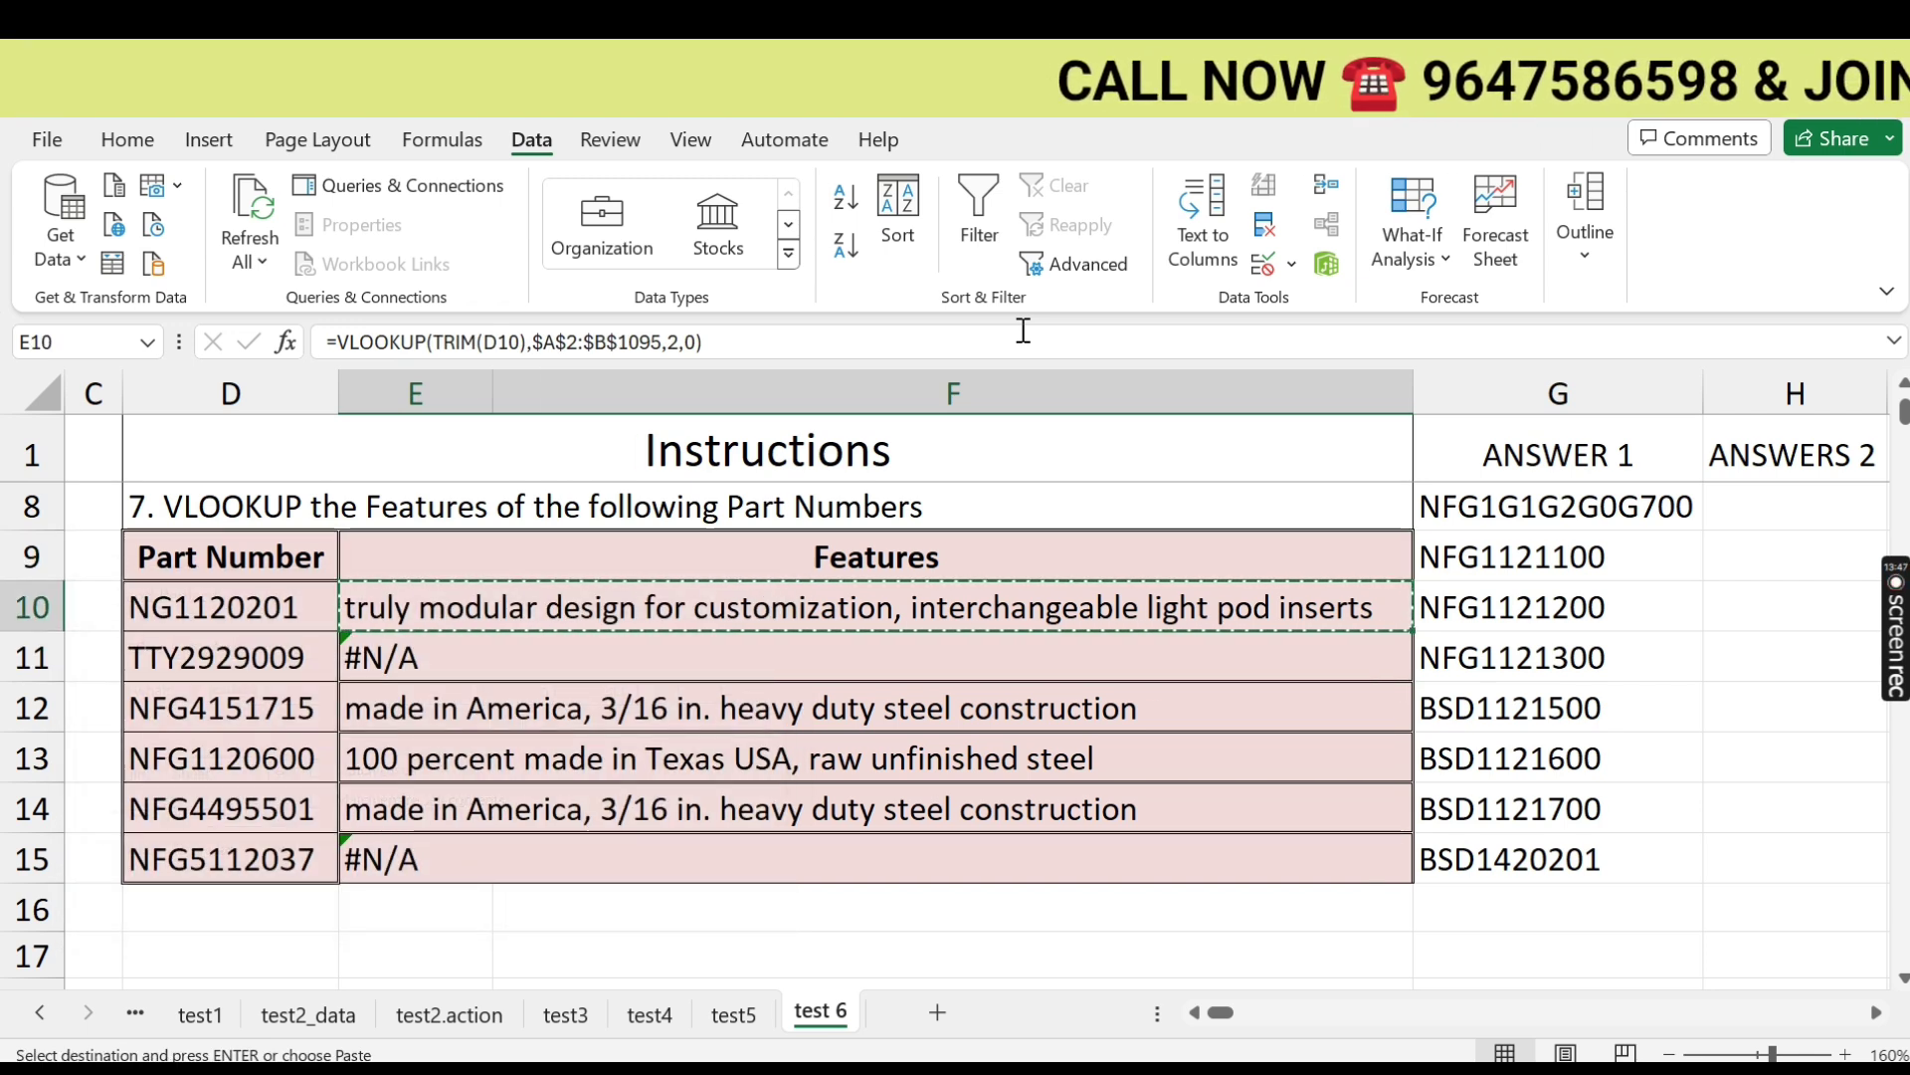
pyautogui.press('Down')
pyautogui.hotkey('ctrl', 'shift', 'Down')
pyautogui.hotkey('ctrl', 'v')
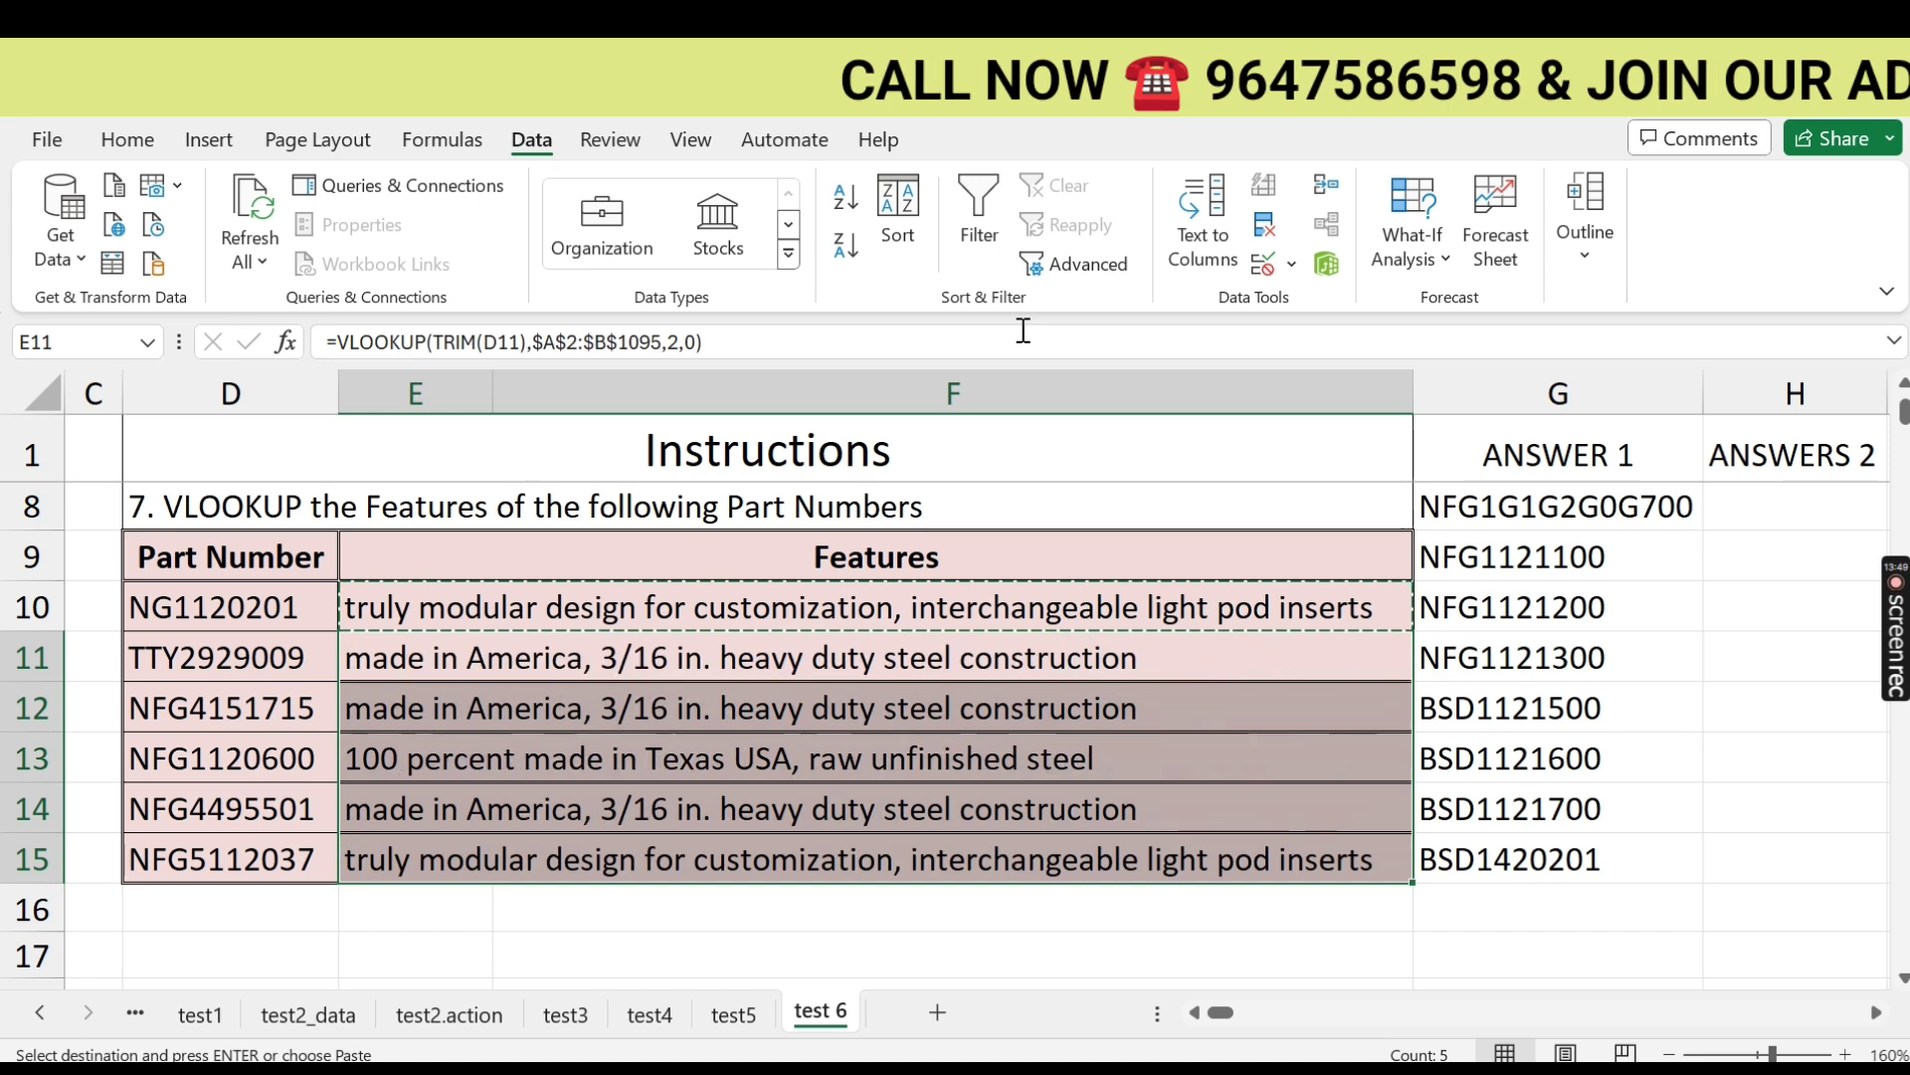
pyautogui.press('Return')
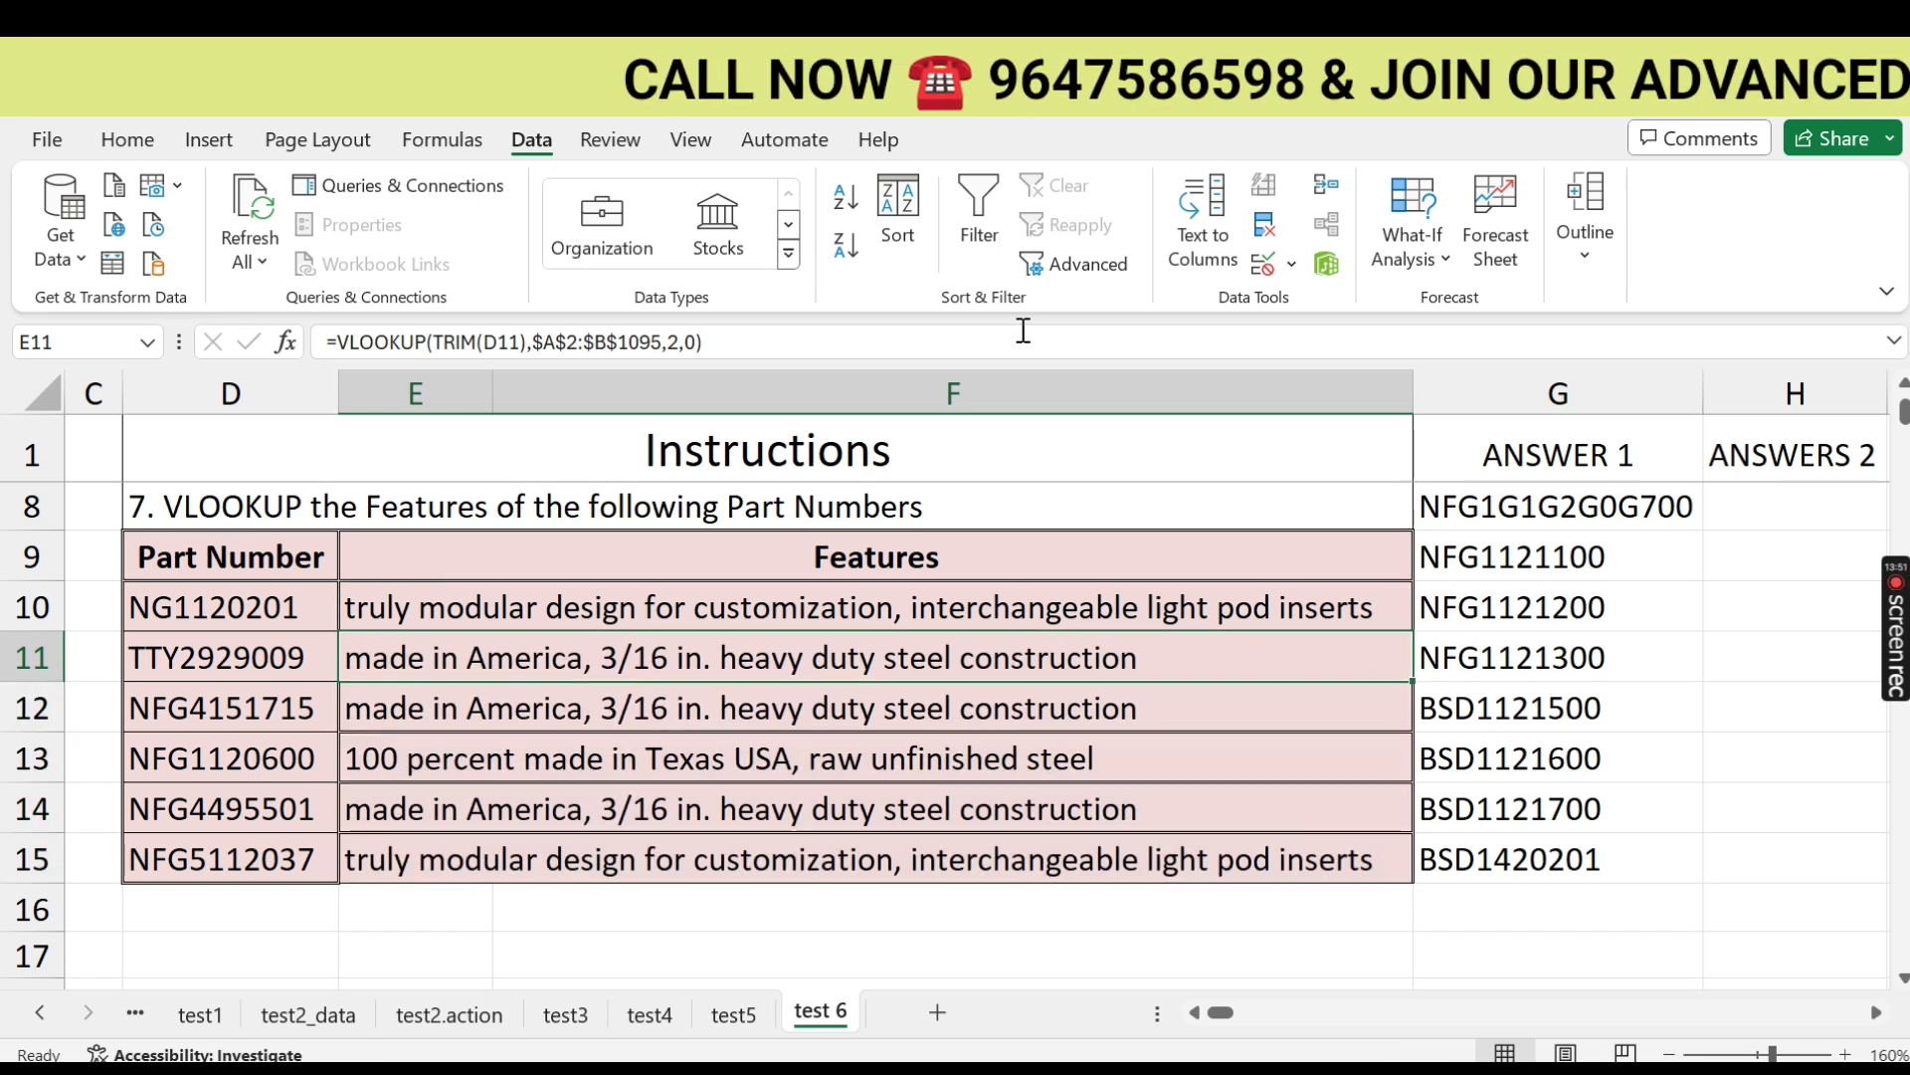